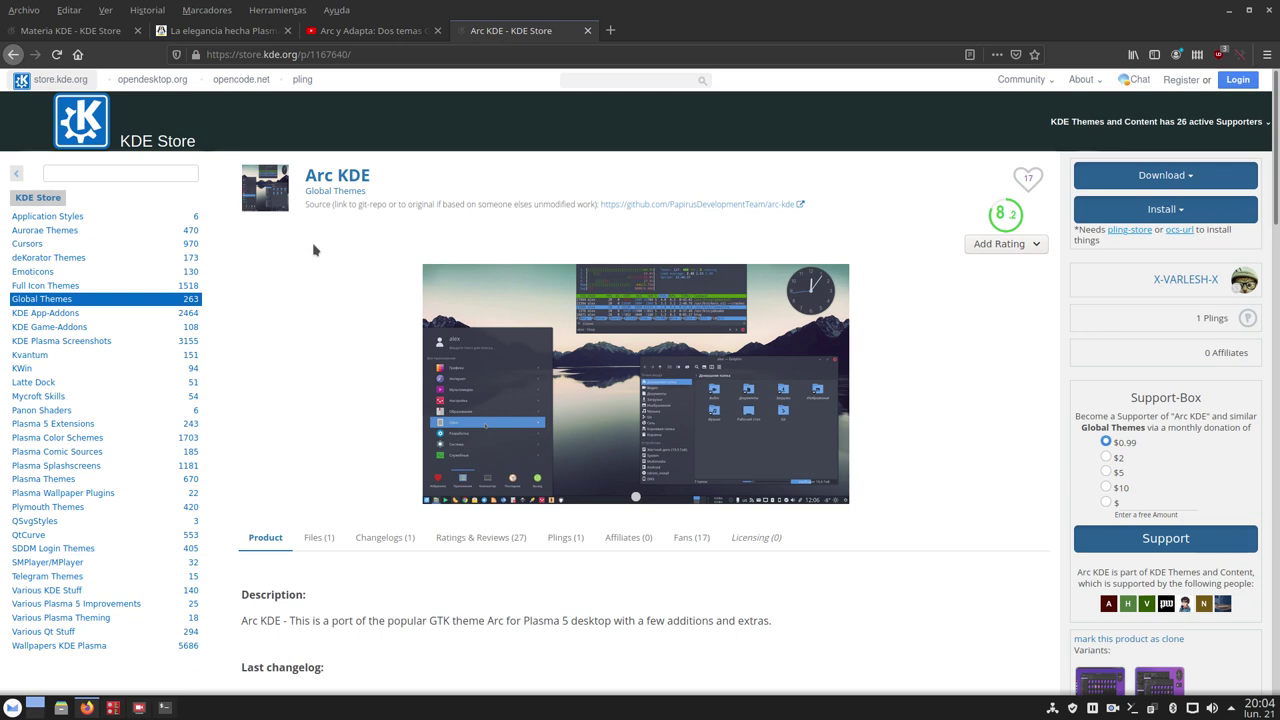
Bring up the Materia KDE page of the KDE Store and minimize the browser to show the desktop
{"action": "left_click", "coordinate": [358, 40]}
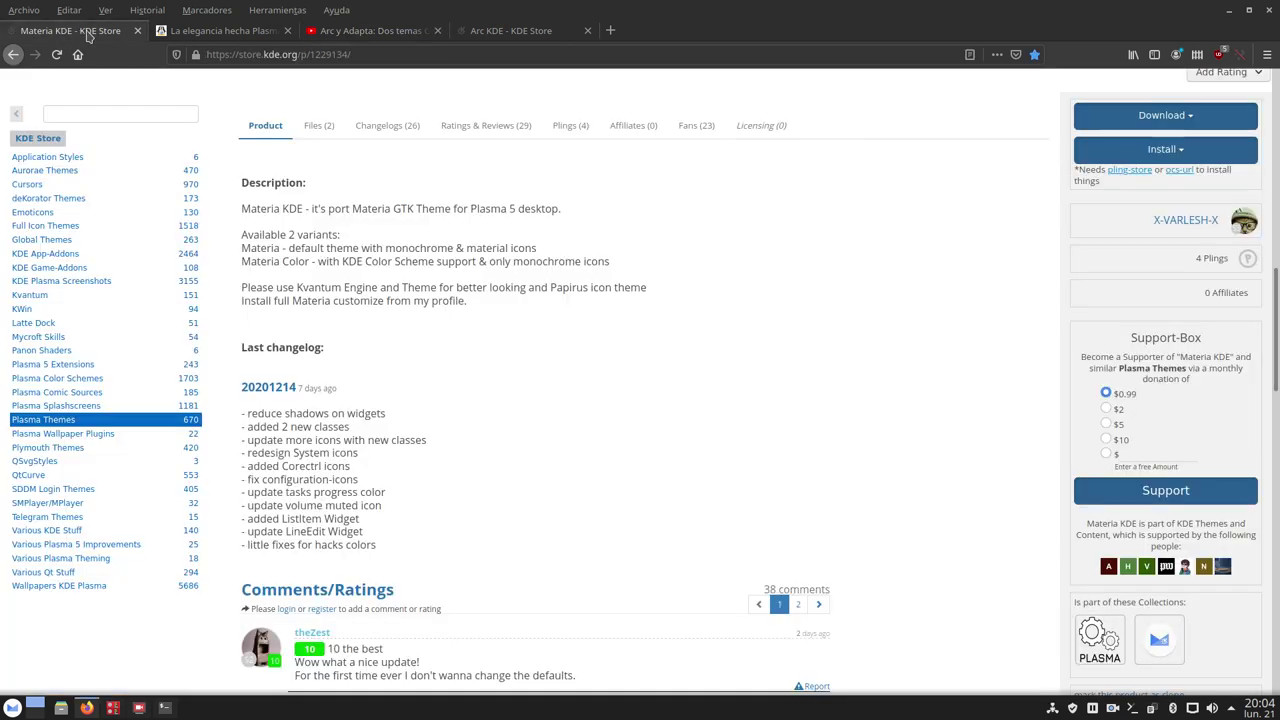
{"action": "left_click", "coordinate": [78, 32]}
{"action": "left_click", "coordinate": [1229, 10]}
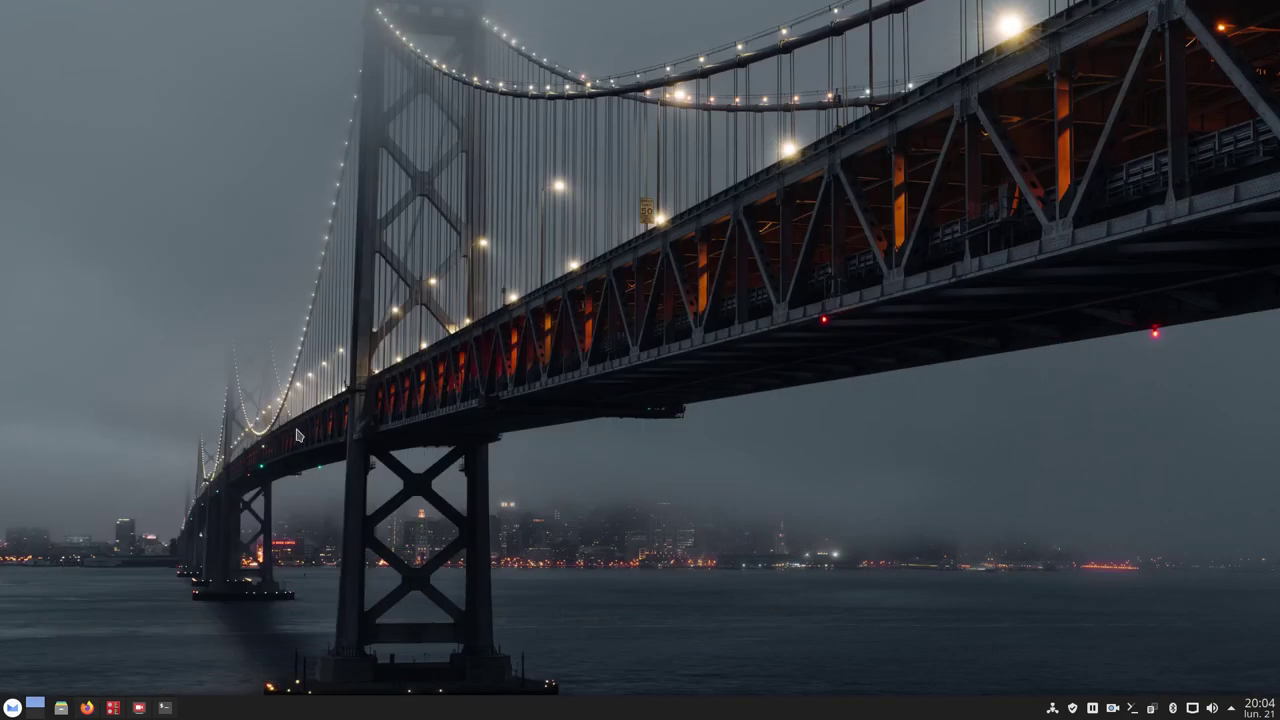
Open the Añadir/Quitar software application, reposition its window on the desktop and enlarge it
{"action": "left_click", "coordinate": [12, 708]}
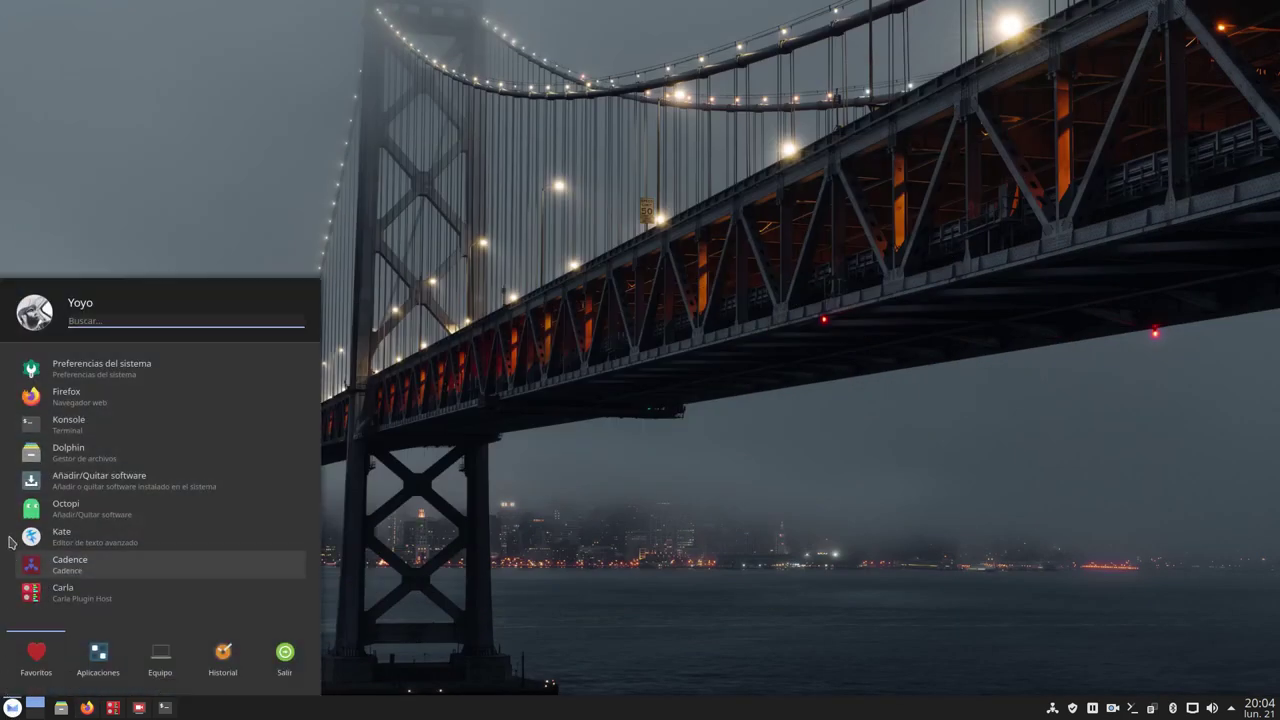
{"action": "left_click", "coordinate": [60, 480]}
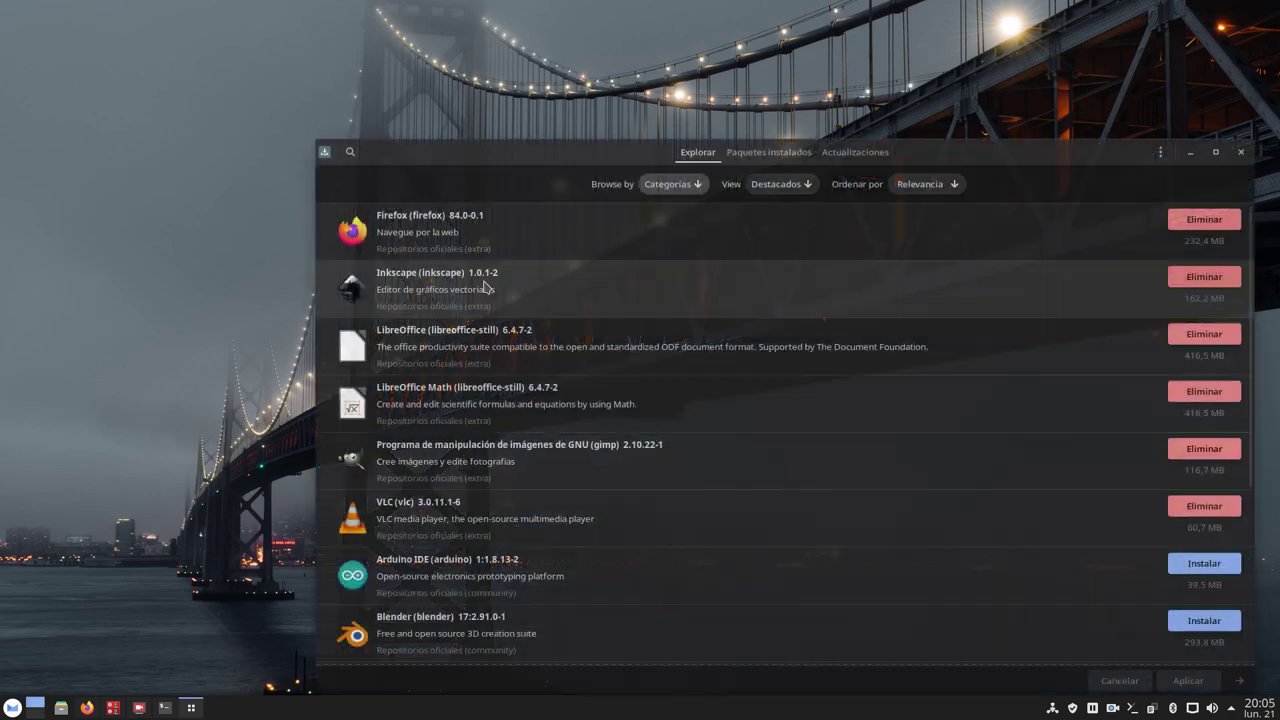
{"action": "left_click_drag", "start_coordinate": [566, 160], "coordinate": [361, 70]}
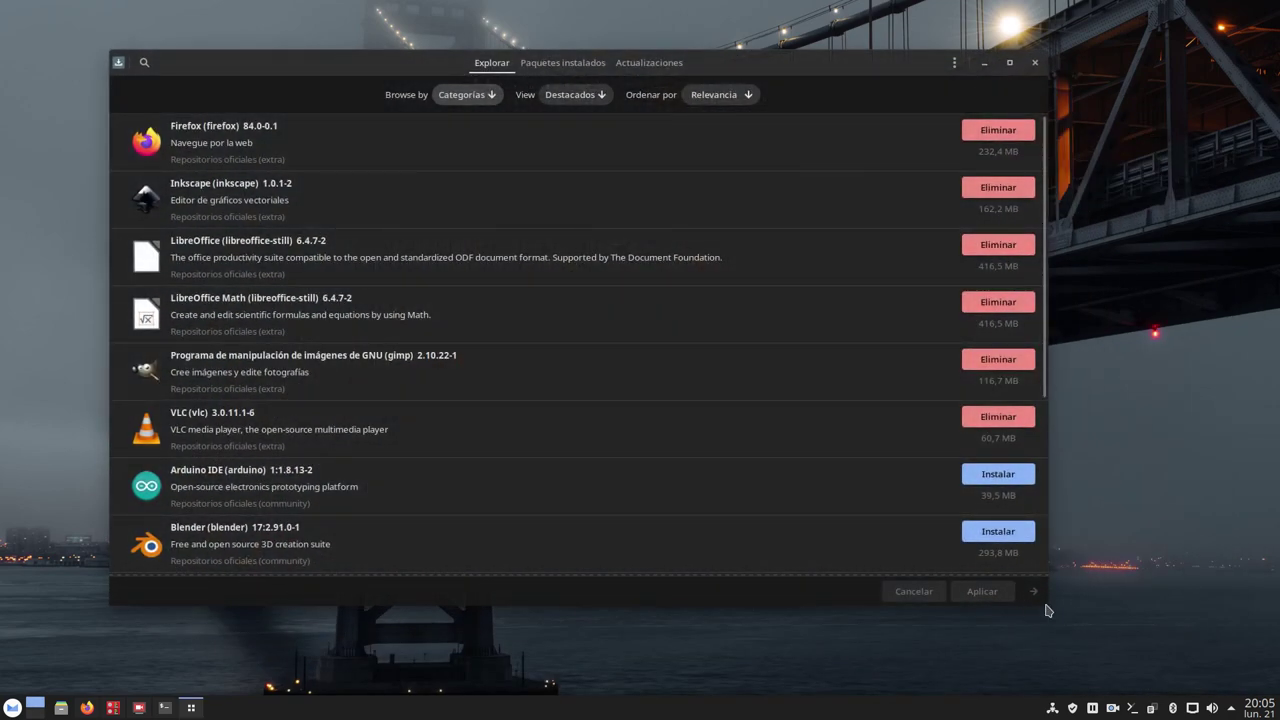
{"action": "left_click_drag", "start_coordinate": [1046, 605], "coordinate": [1174, 636]}
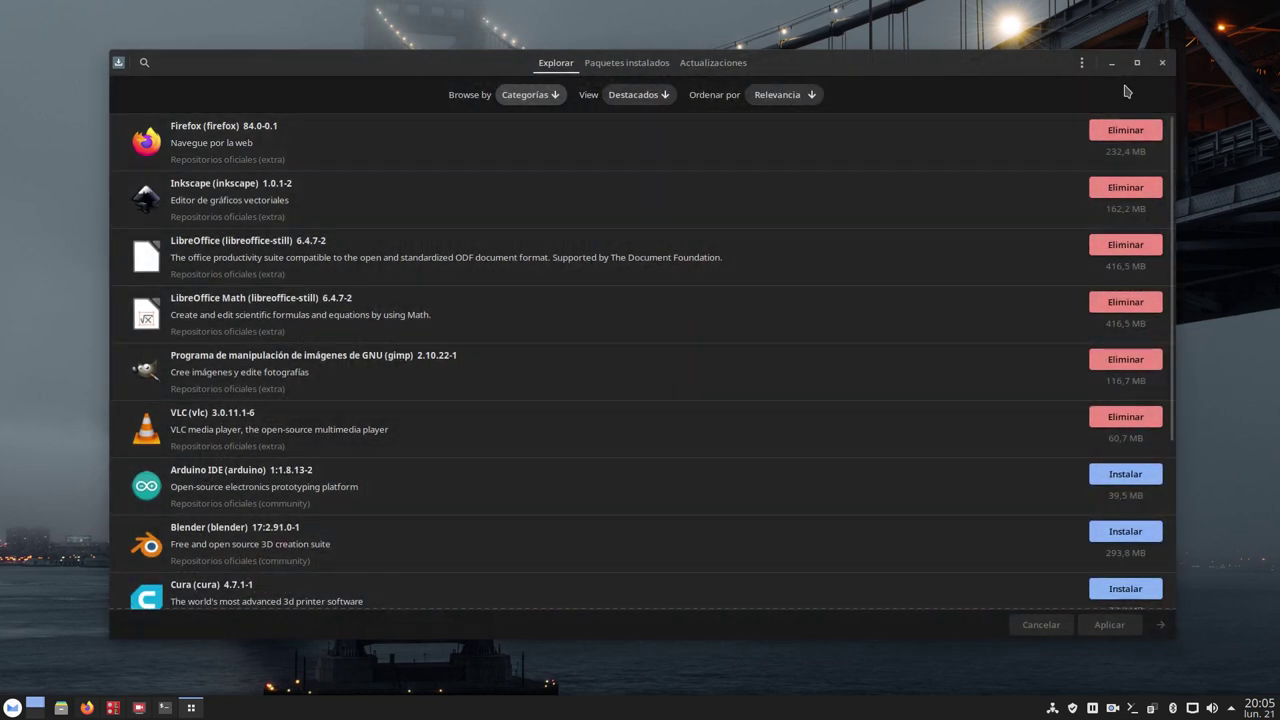
Search the software repositories for "materia-kde"
{"action": "left_click", "coordinate": [144, 62]}
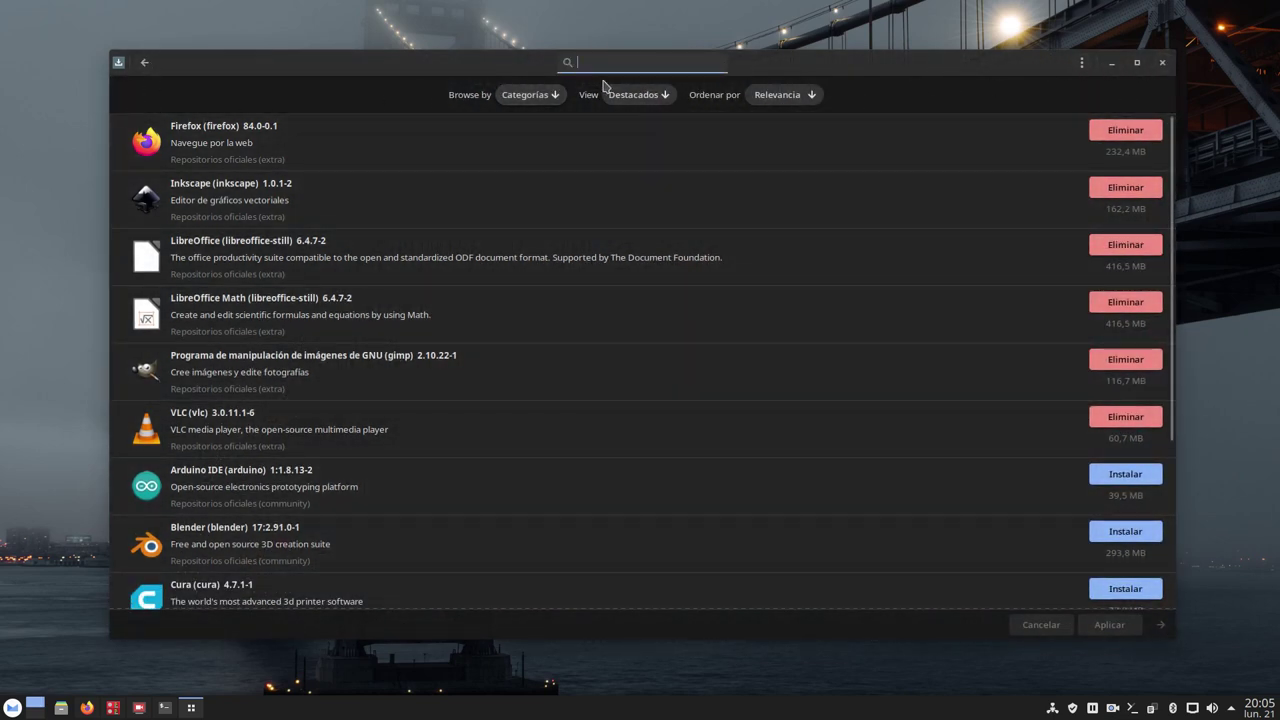
{"action": "type", "text": "ma"}
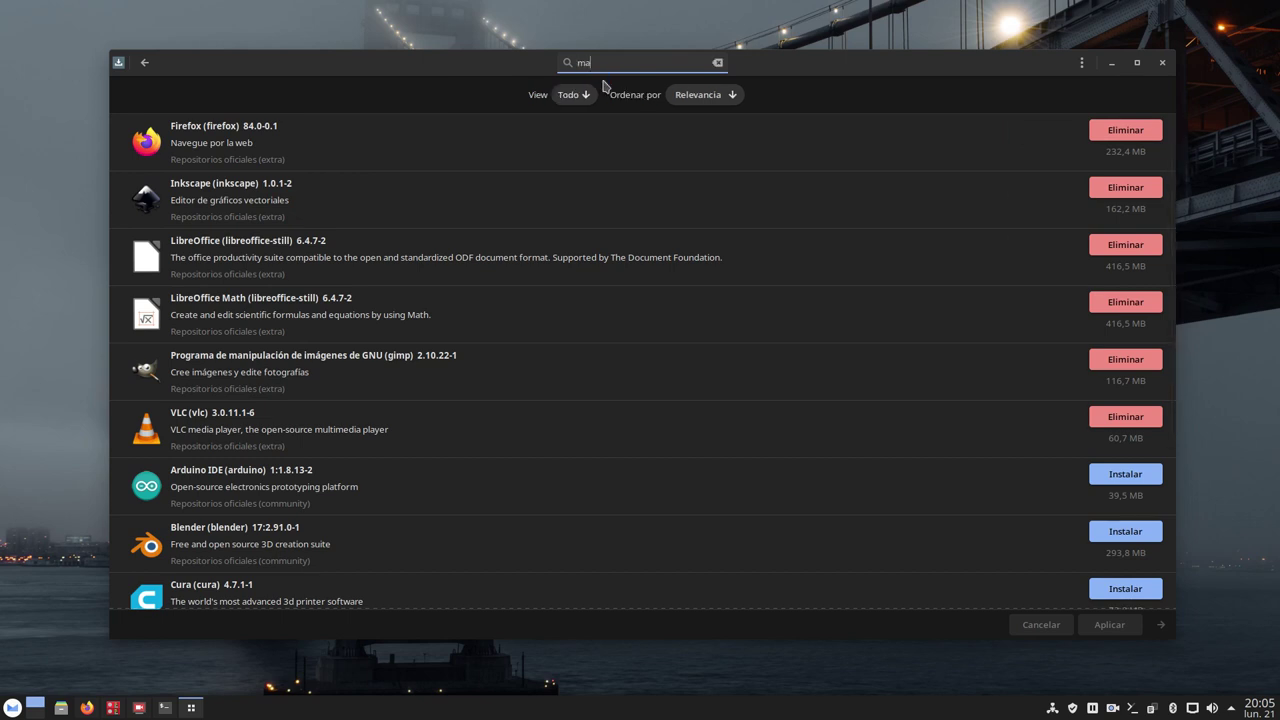
{"action": "type", "text": "teria"}
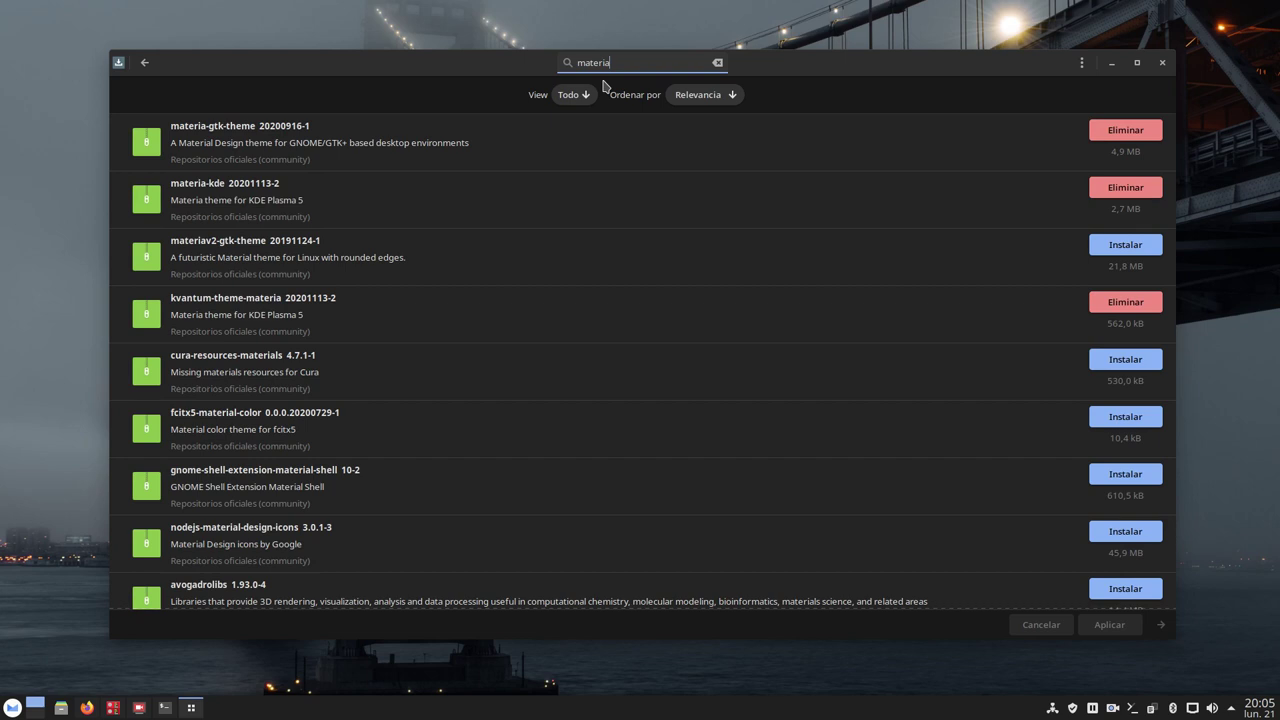
{"action": "type", "text": "-kde"}
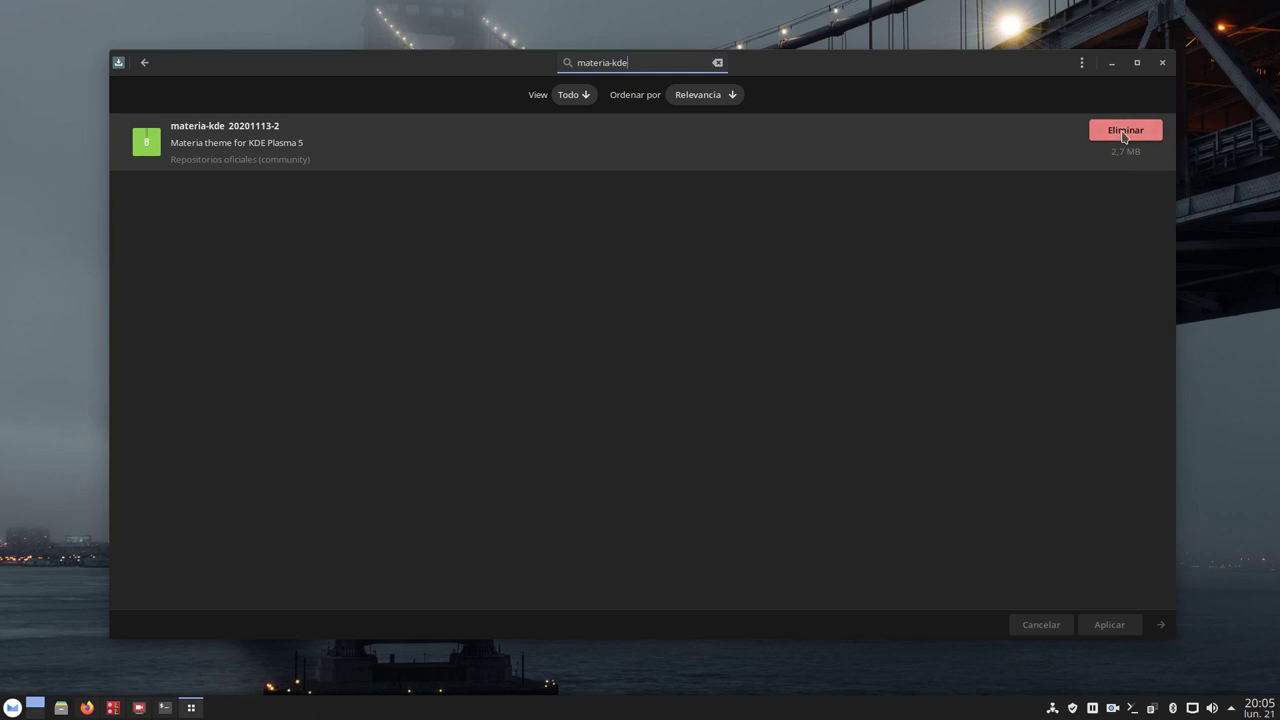
Reopen the package search, shorten the term to "materia" and look through the matching theme packages
{"action": "left_click", "coordinate": [142, 63]}
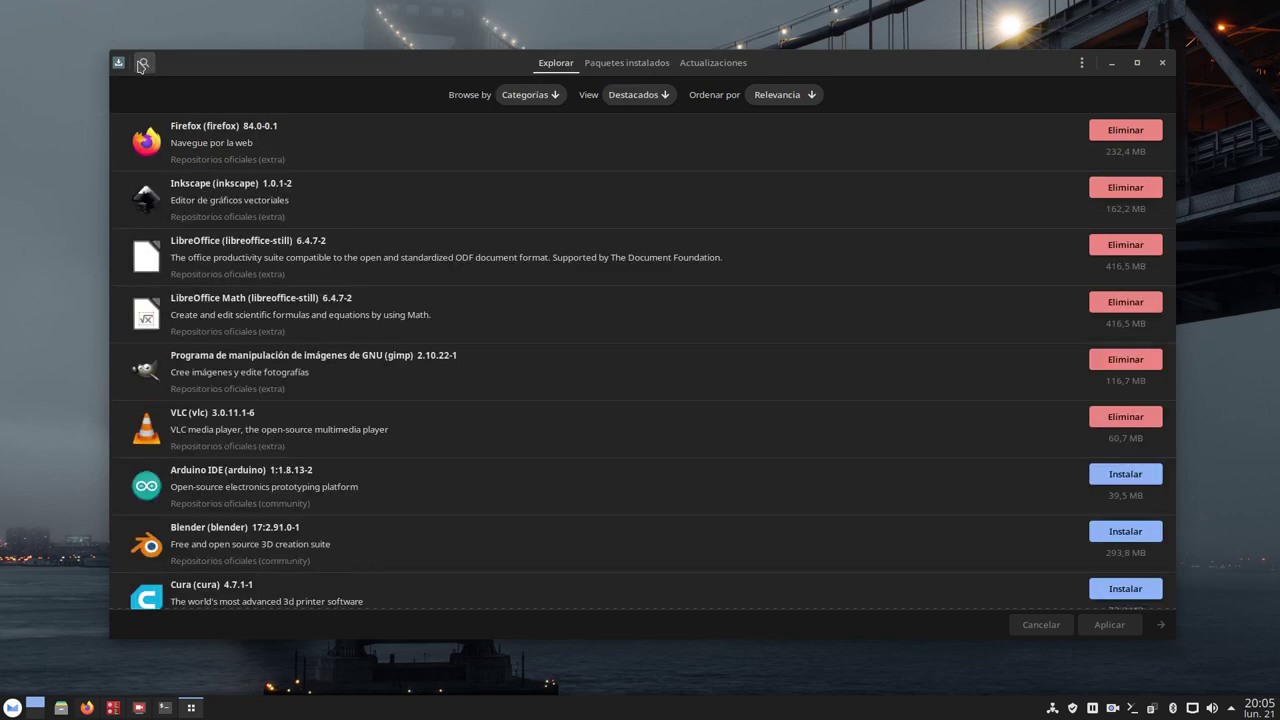
{"action": "left_click", "coordinate": [142, 63]}
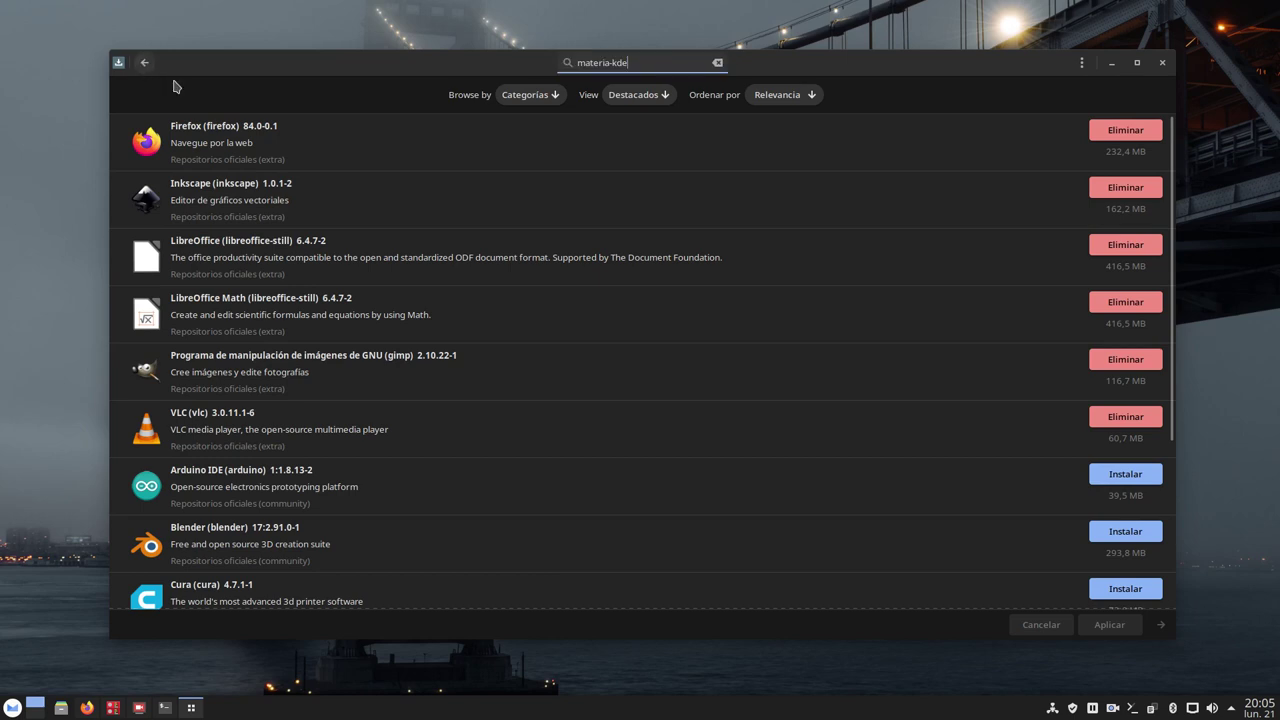
{"action": "key", "text": "BackSpace"}
{"action": "key", "text": "BackSpace"}
{"action": "key", "text": "BackSpace"}
{"action": "key", "text": "BackSpace"}
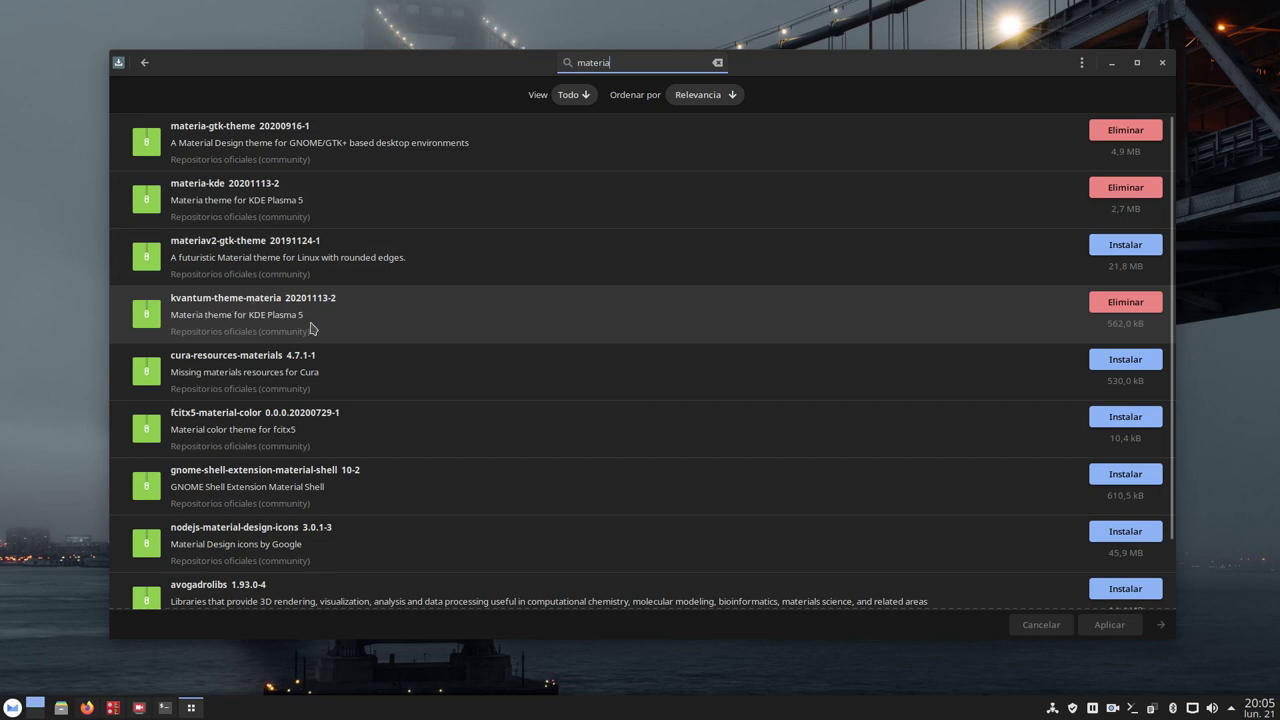
{"action": "scroll", "coordinate": [314, 323], "scroll_direction": "down", "scroll_amount": 2}
{"action": "scroll", "coordinate": [423, 340], "scroll_direction": "up", "scroll_amount": 2}
Search the packages for "kvantum" to check the available engine and themes, and close the software manager
{"action": "double_click", "coordinate": [629, 64]}
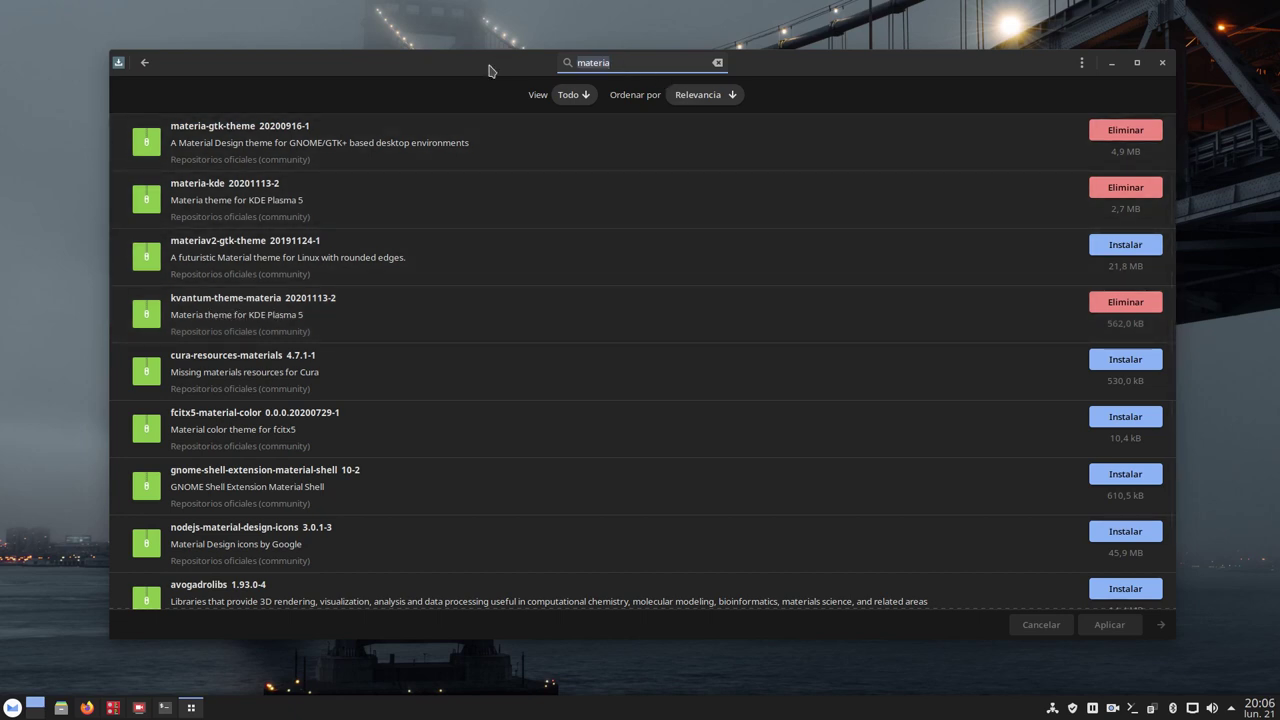
{"action": "type", "text": "kvantum"}
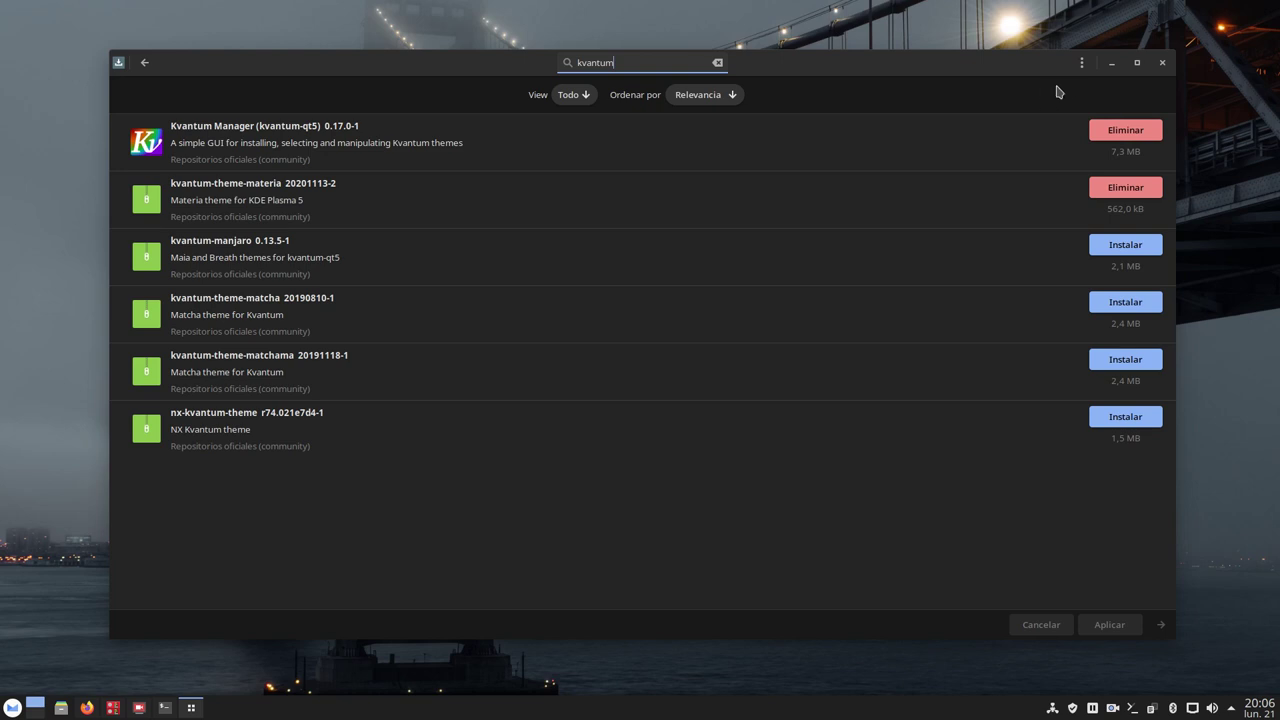
{"action": "left_click", "coordinate": [1162, 62]}
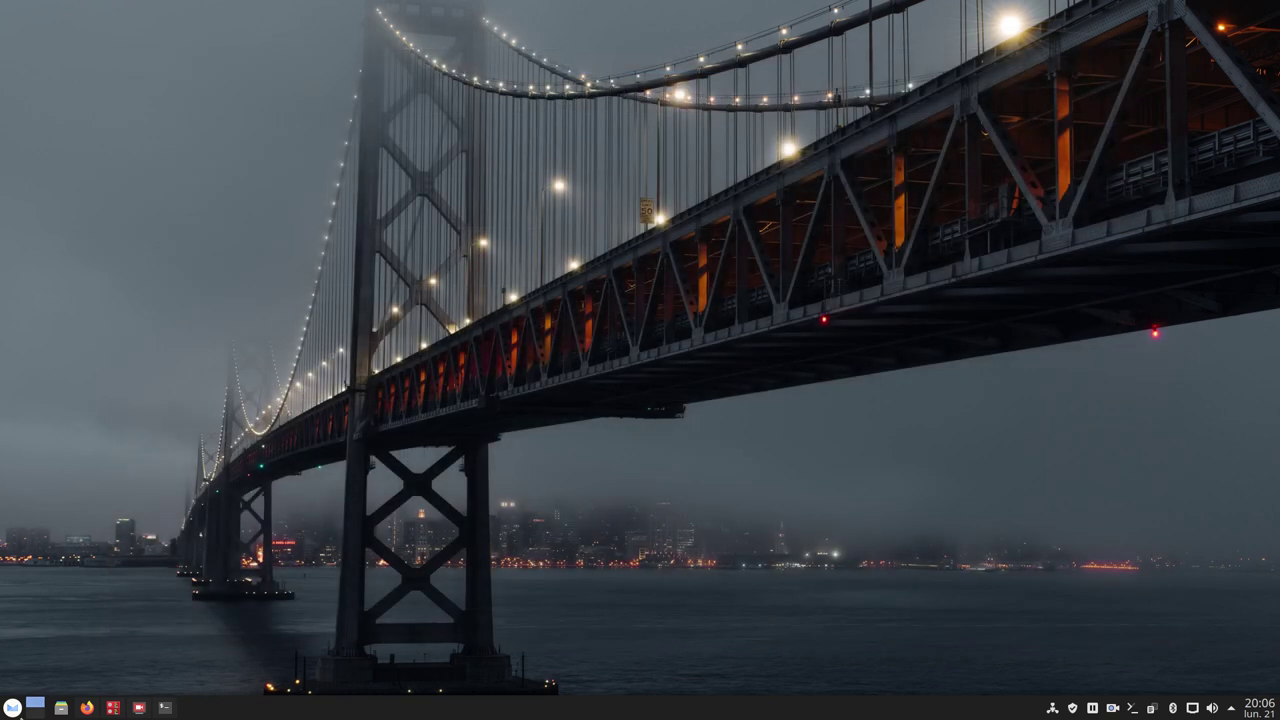
Find and launch Kvantum Manager, and move its window away from the corner of the desktop
{"action": "left_click", "coordinate": [12, 707]}
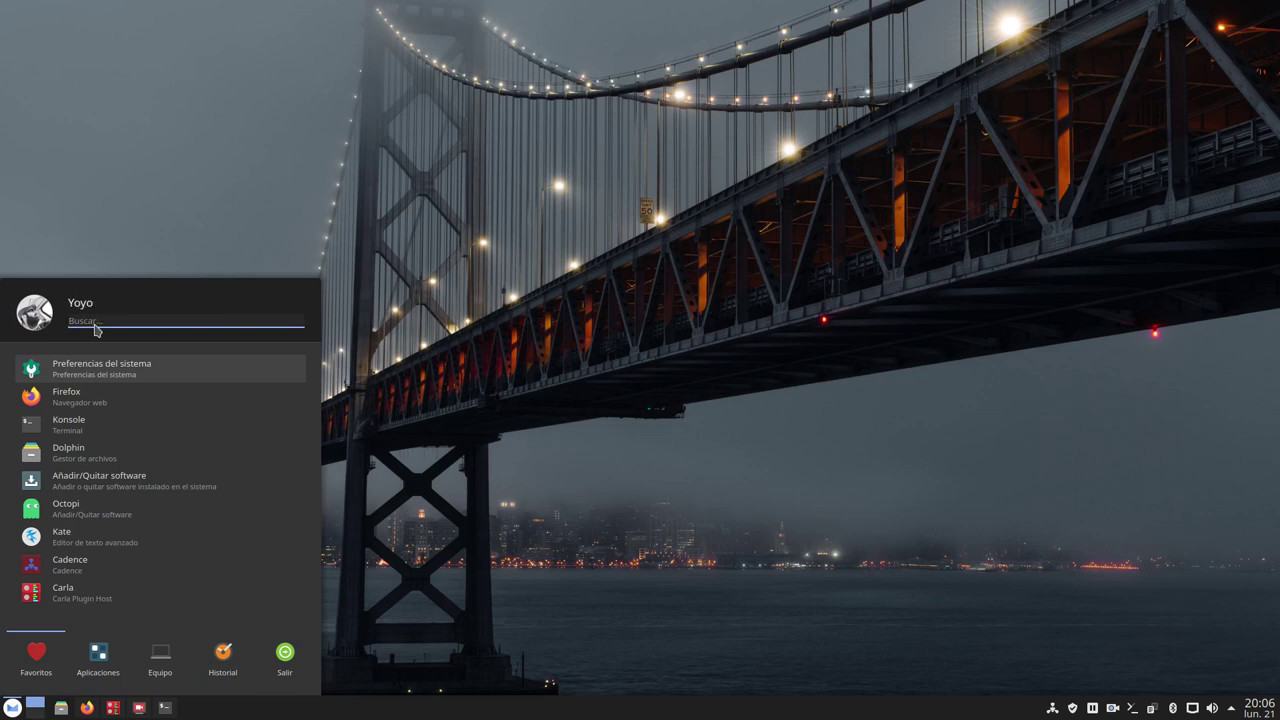
{"action": "type", "text": "k"}
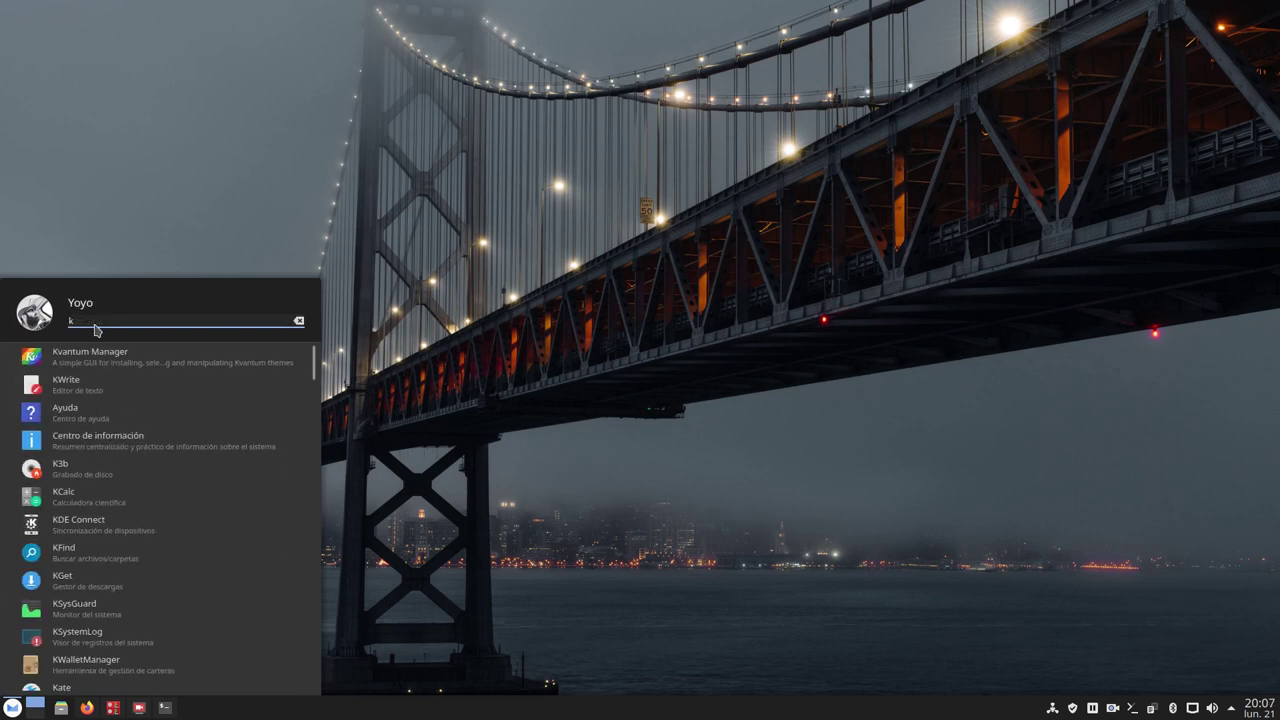
{"action": "left_click", "coordinate": [82, 356]}
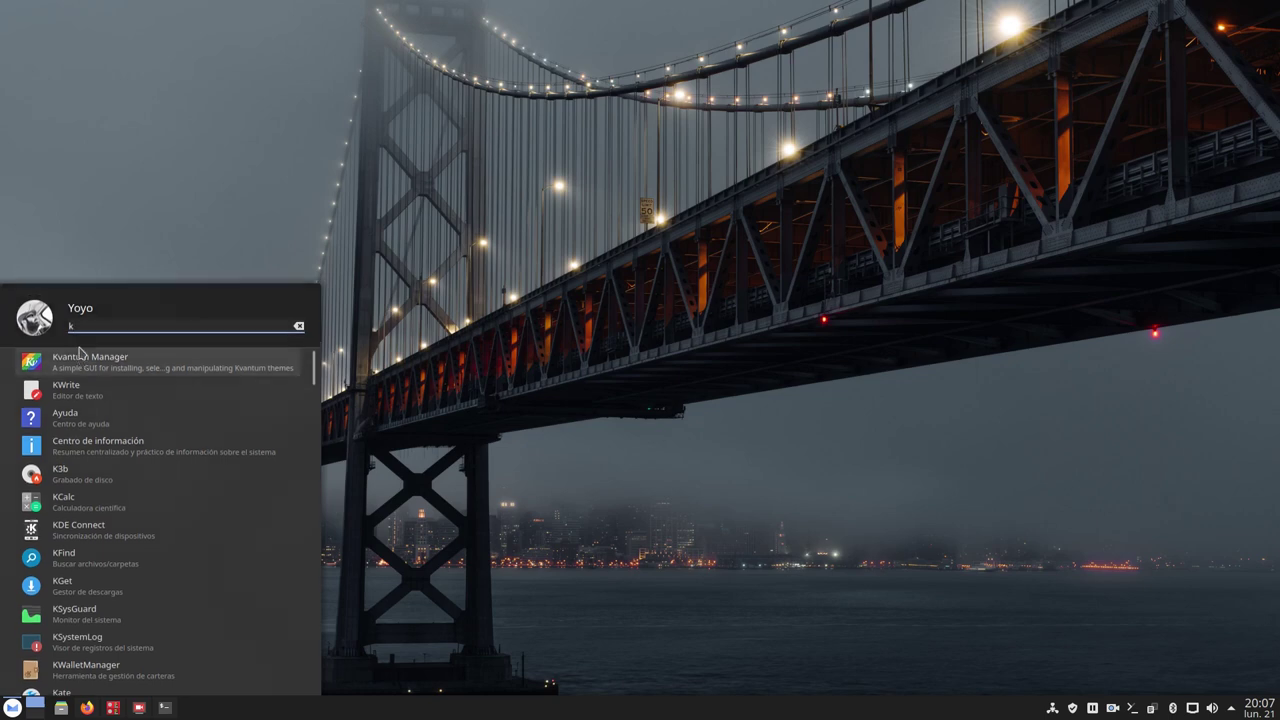
{"action": "left_click_drag", "start_coordinate": [196, 18], "coordinate": [510, 52]}
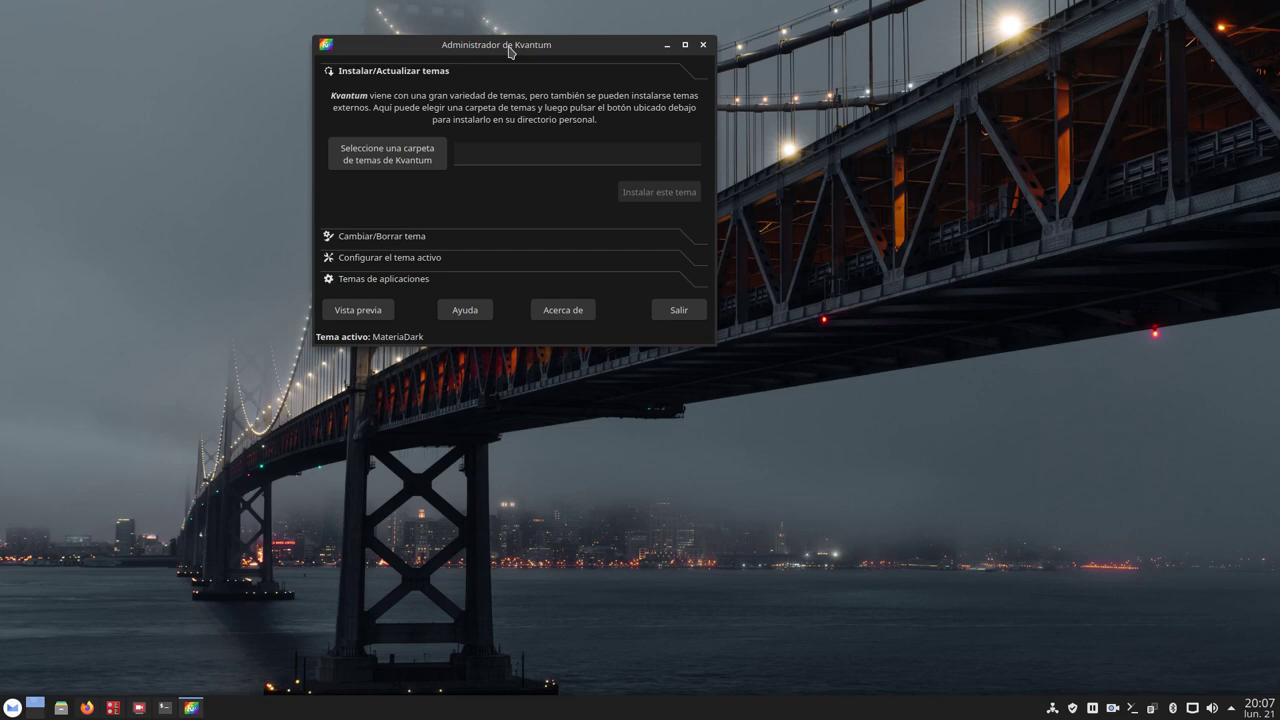
Switch to Firefox, look over the Materia KDE store page and its theme categories, and minimize the browser
{"action": "left_click", "coordinate": [86, 708]}
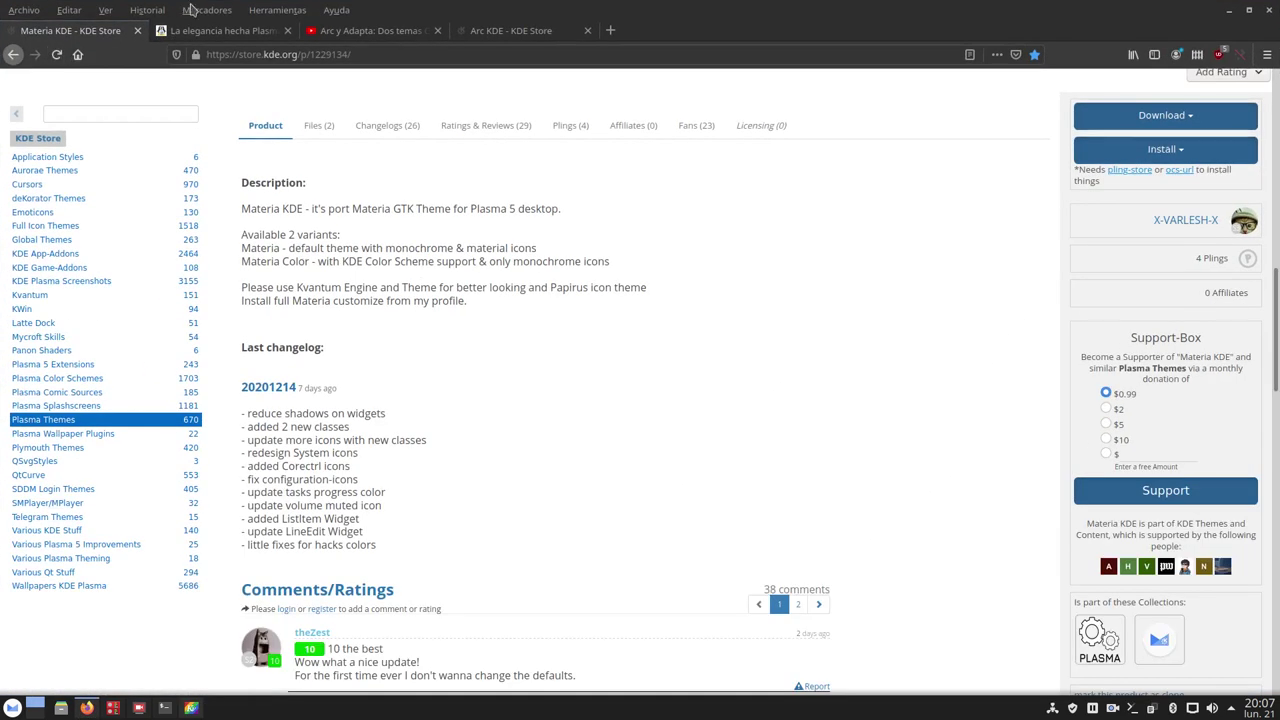
{"action": "scroll", "coordinate": [120, 272], "scroll_direction": "up", "scroll_amount": 5}
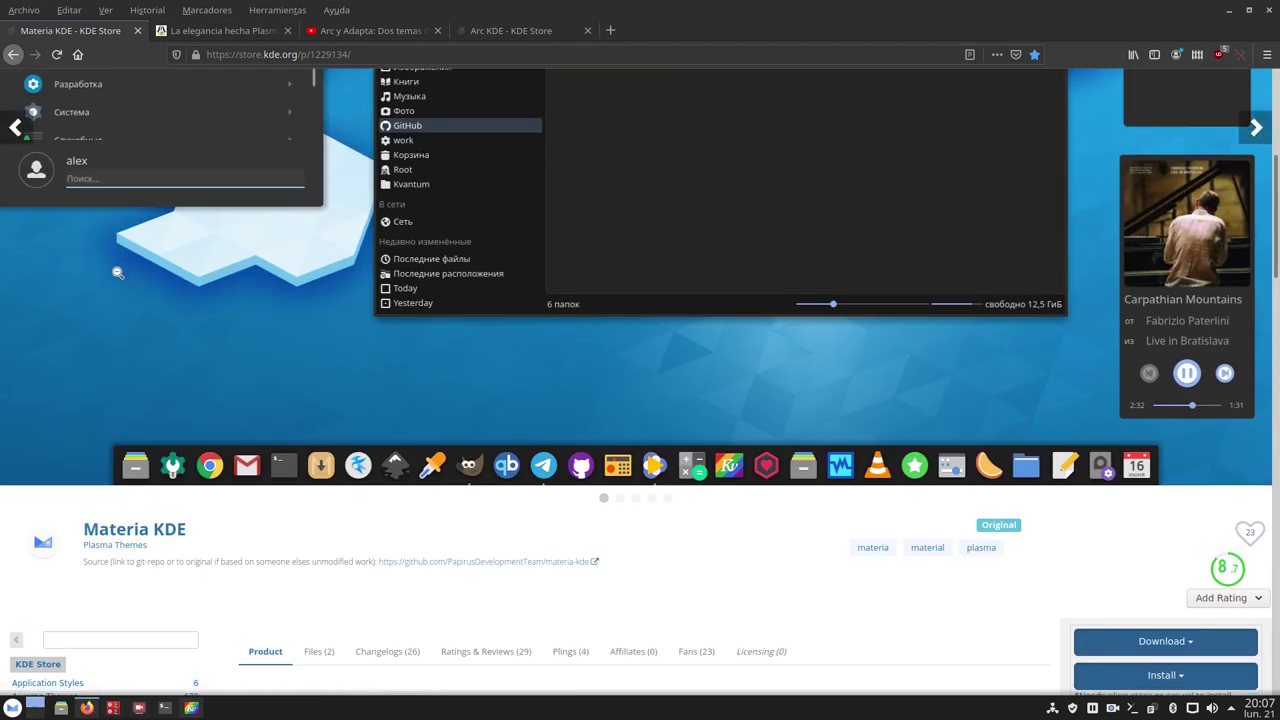
{"action": "scroll", "coordinate": [120, 272], "scroll_direction": "down", "scroll_amount": 5}
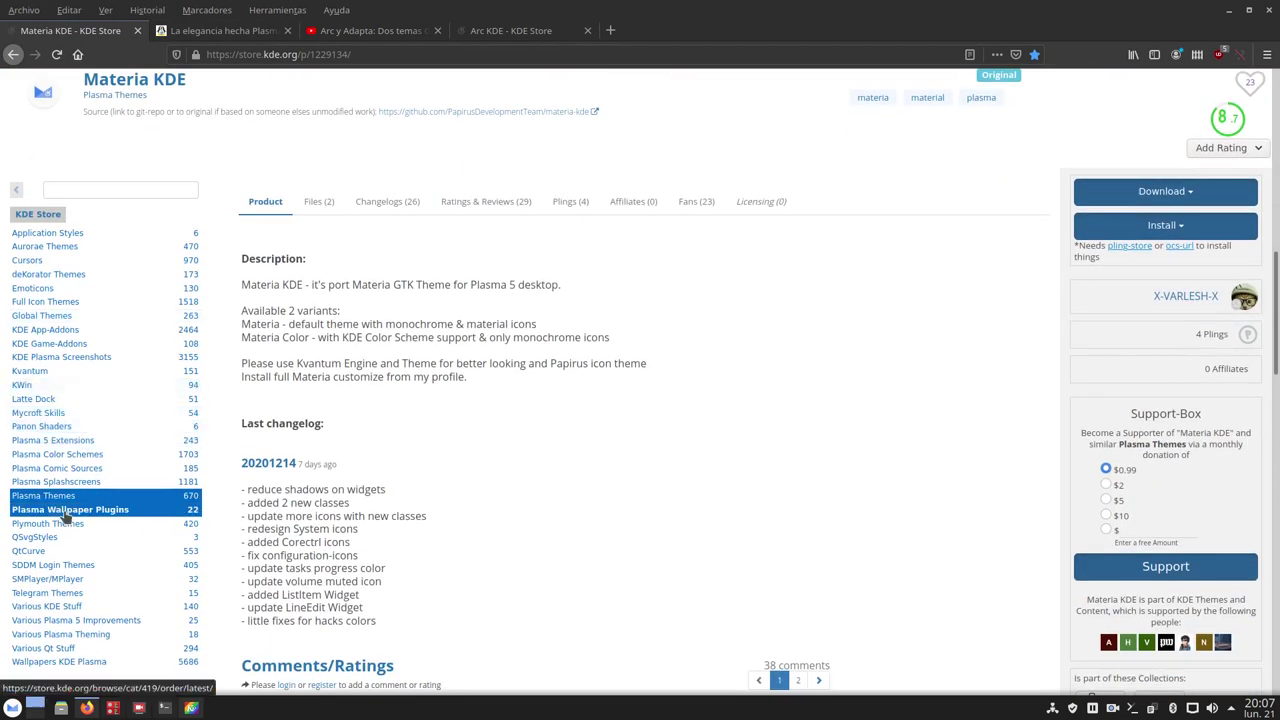
{"action": "left_click", "coordinate": [1231, 10]}
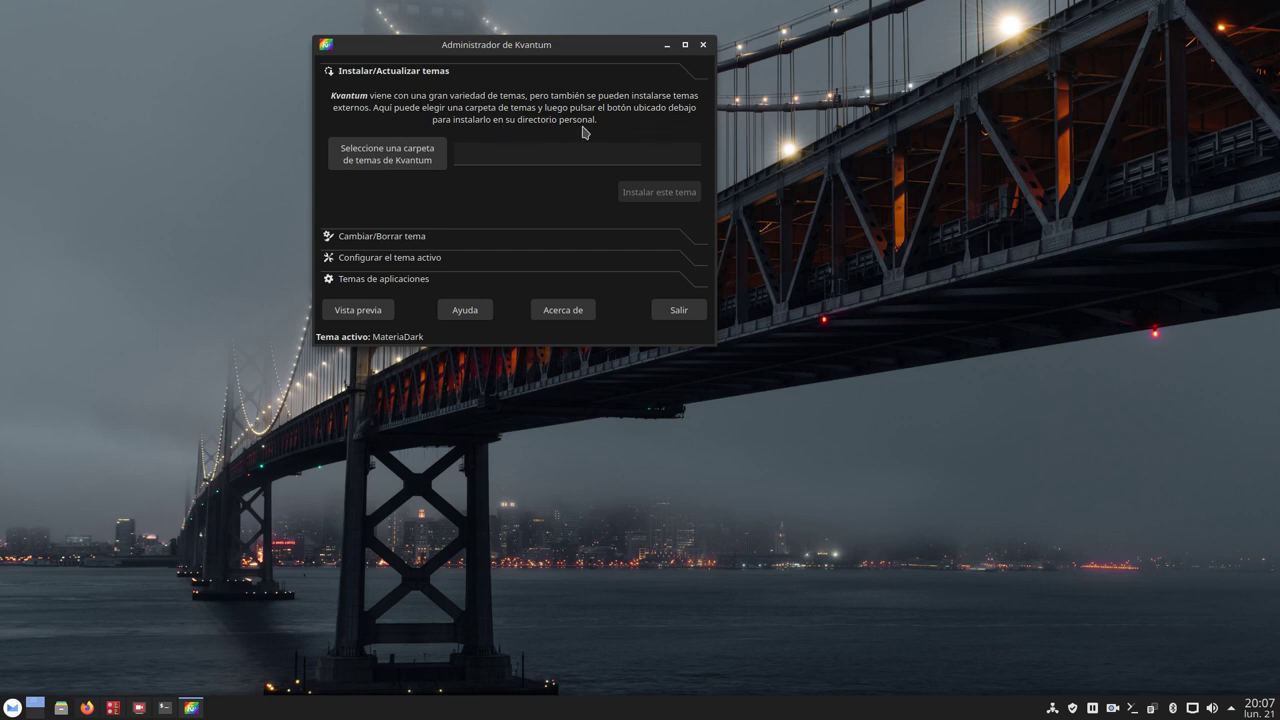
Look at the folder chooser for installing an external Kvantum theme and cancel it without selecting a folder
{"action": "left_click", "coordinate": [560, 155]}
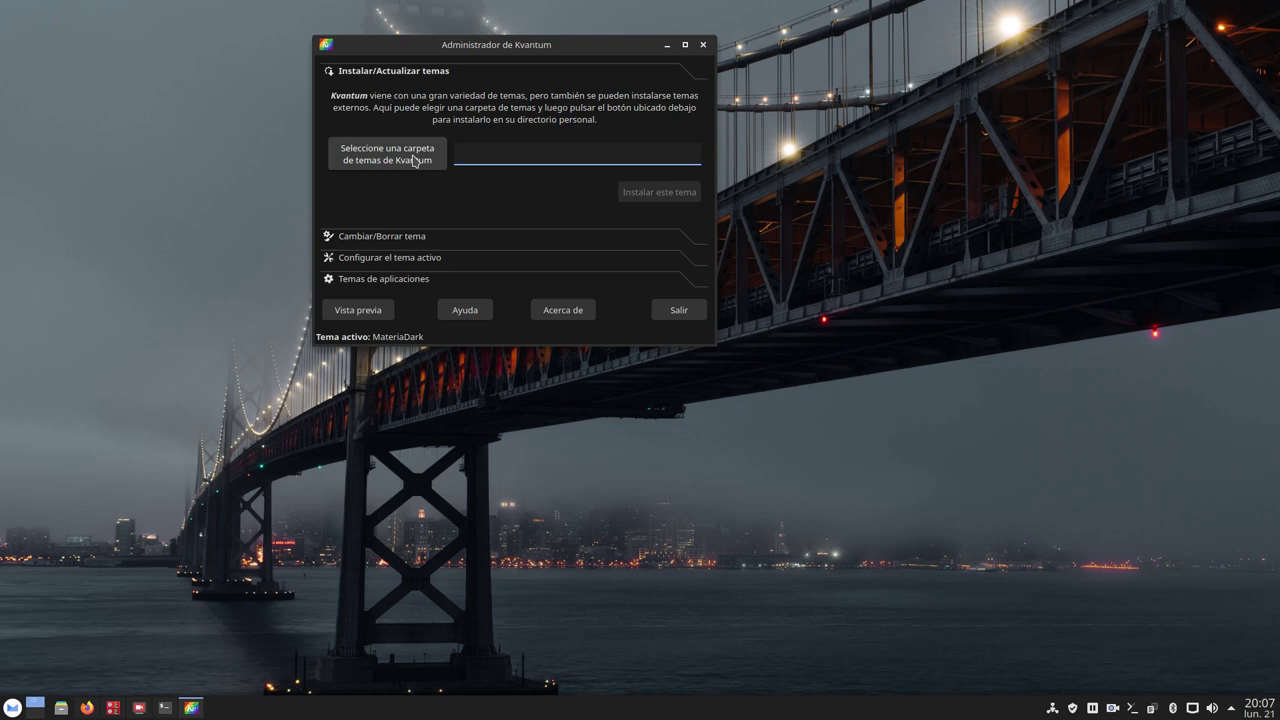
{"action": "left_click", "coordinate": [400, 160]}
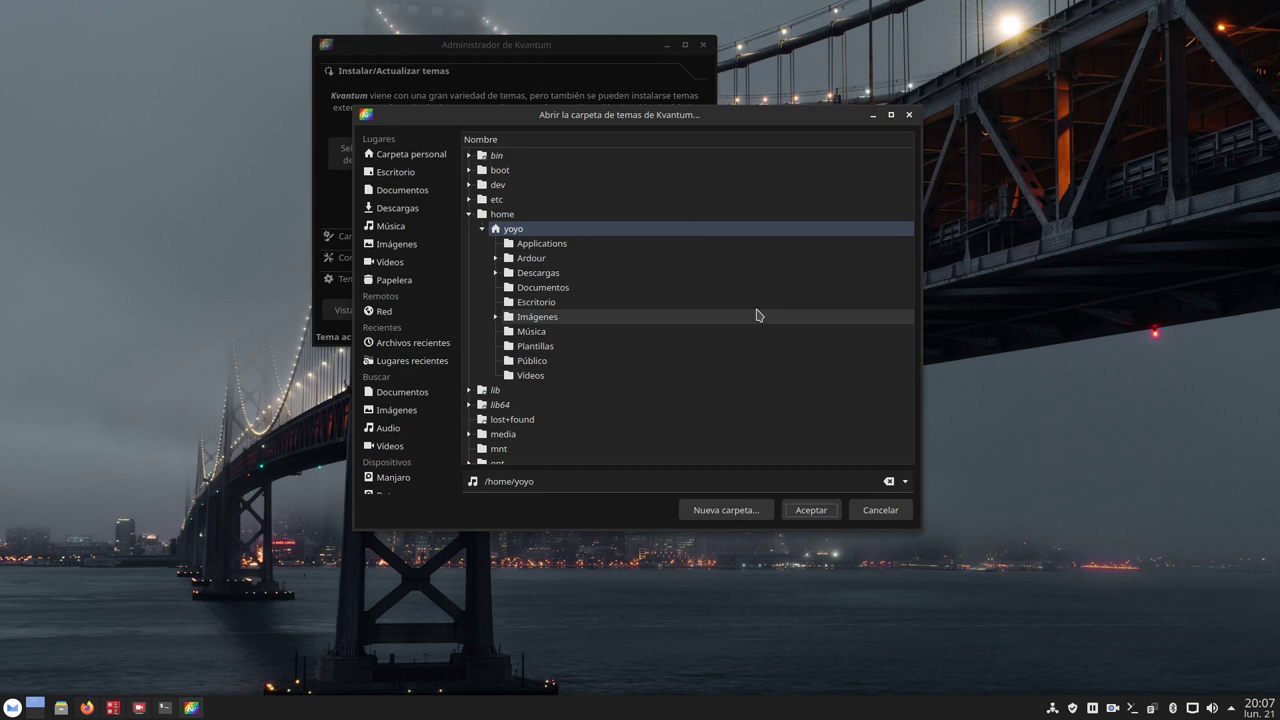
{"action": "left_click", "coordinate": [883, 513]}
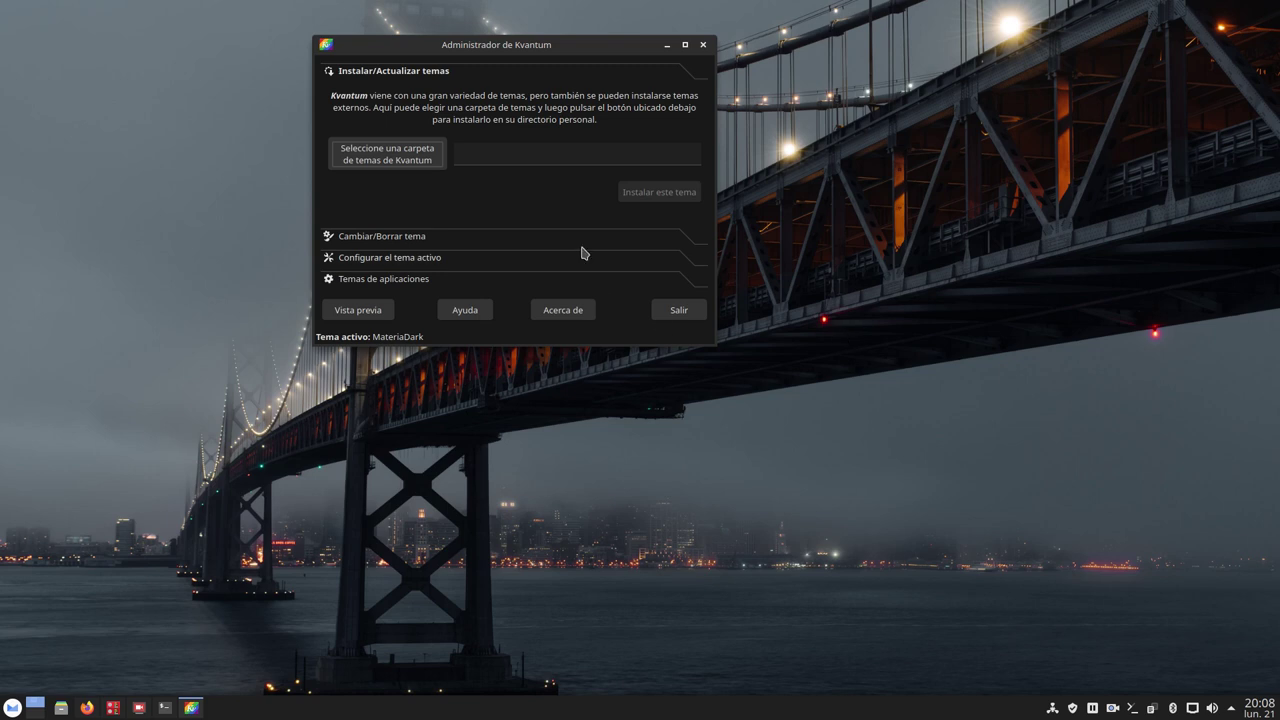
Examine the list of selectable themes under Cambiar/Borrar tema and dismiss it without picking another theme
{"action": "left_click", "coordinate": [379, 240]}
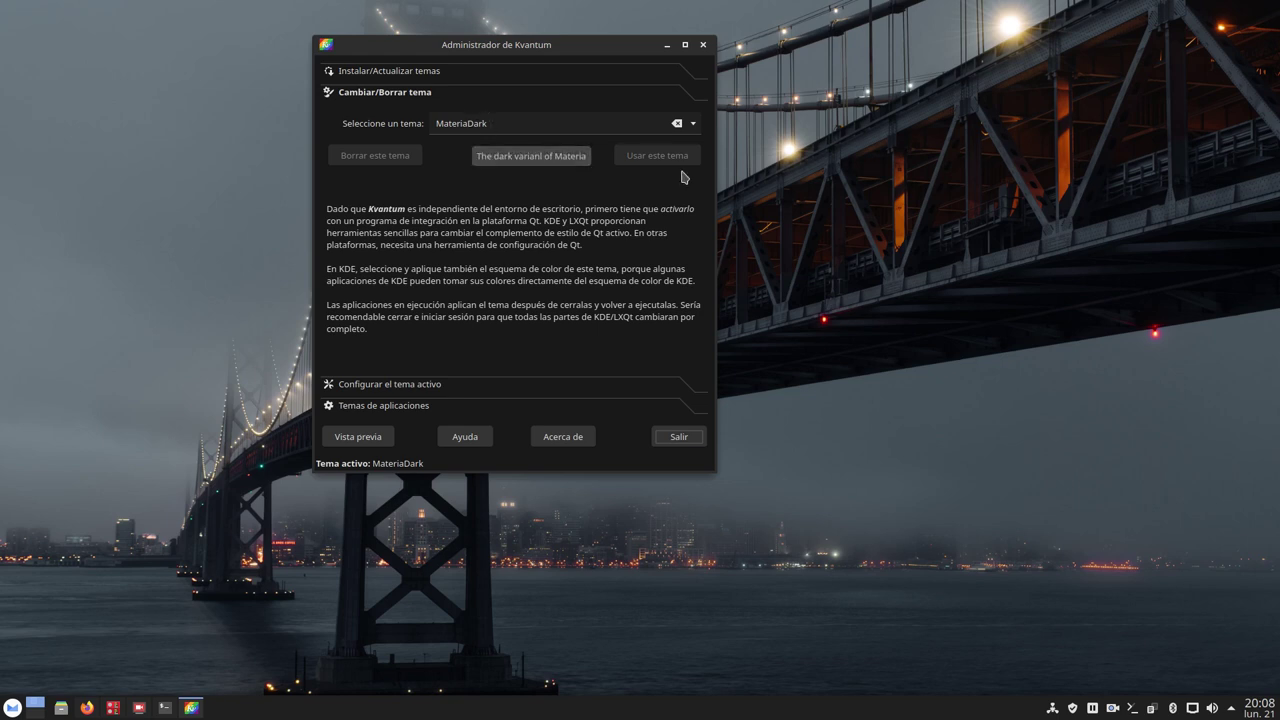
{"action": "left_click", "coordinate": [692, 127]}
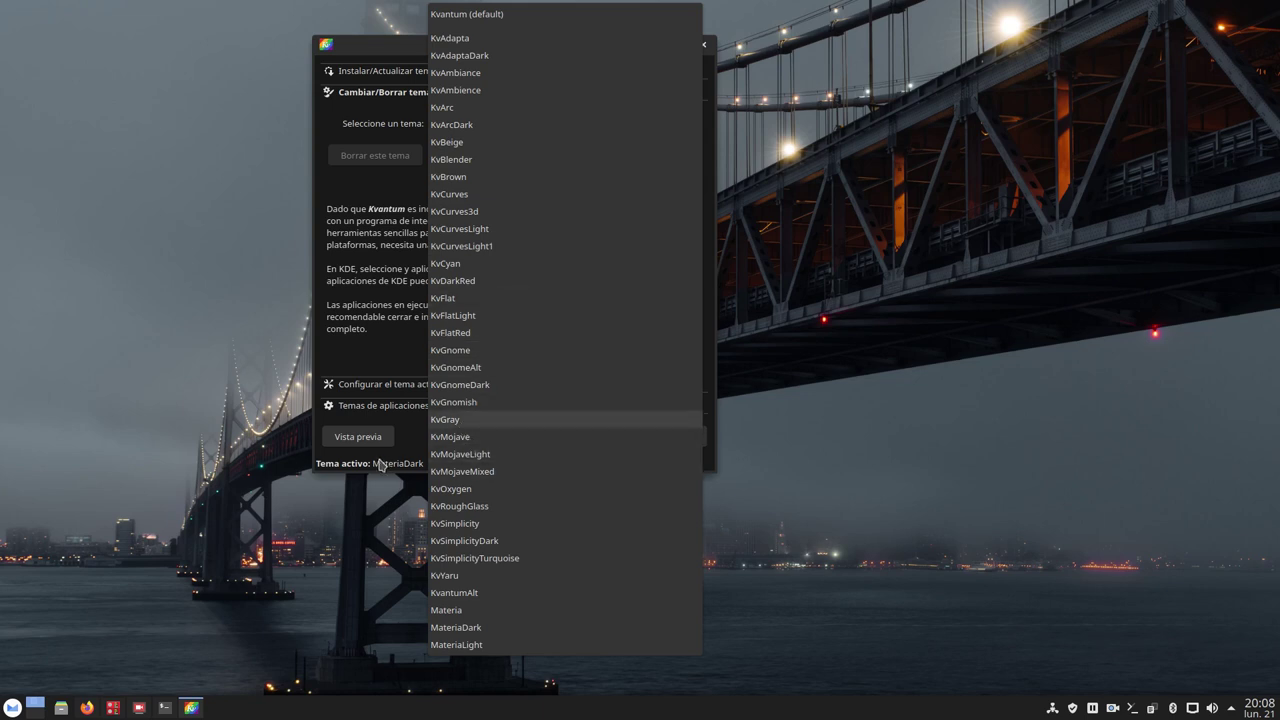
{"action": "left_click", "coordinate": [381, 52]}
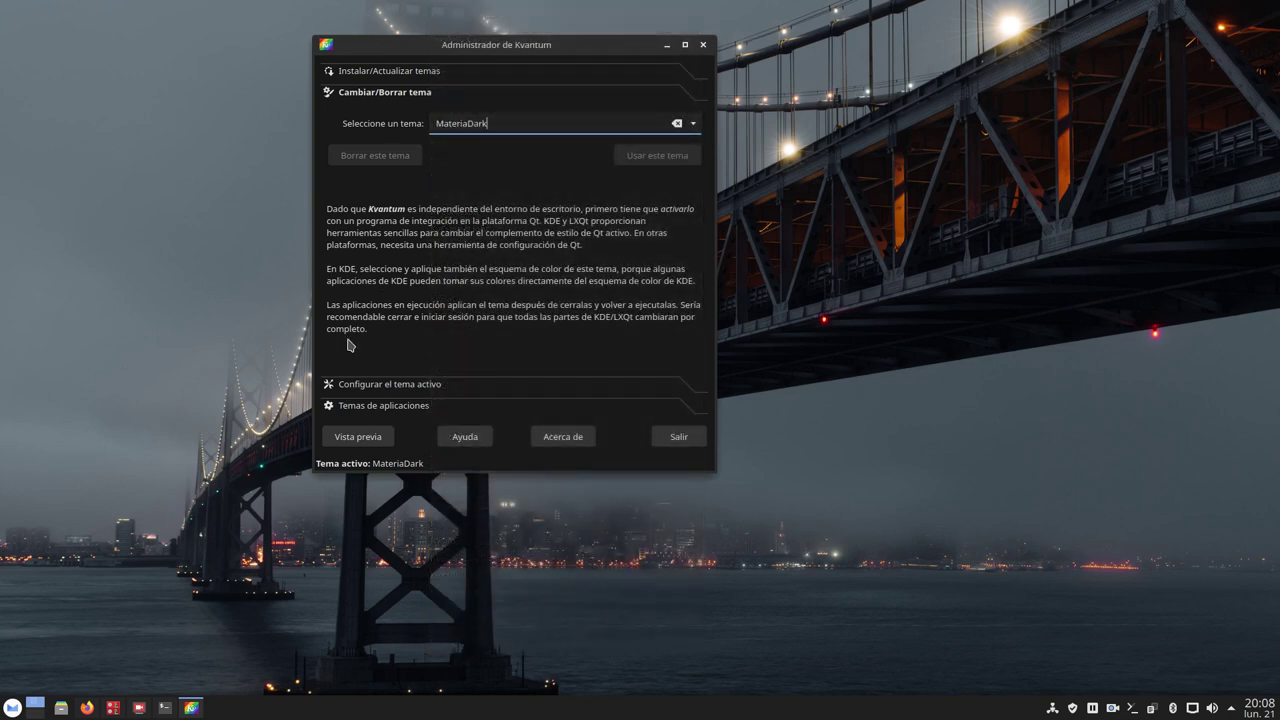
Review the active theme's configuration options and the per-application theme settings, return to the theme selection and quit Kvantum Manager
{"action": "left_click", "coordinate": [354, 388]}
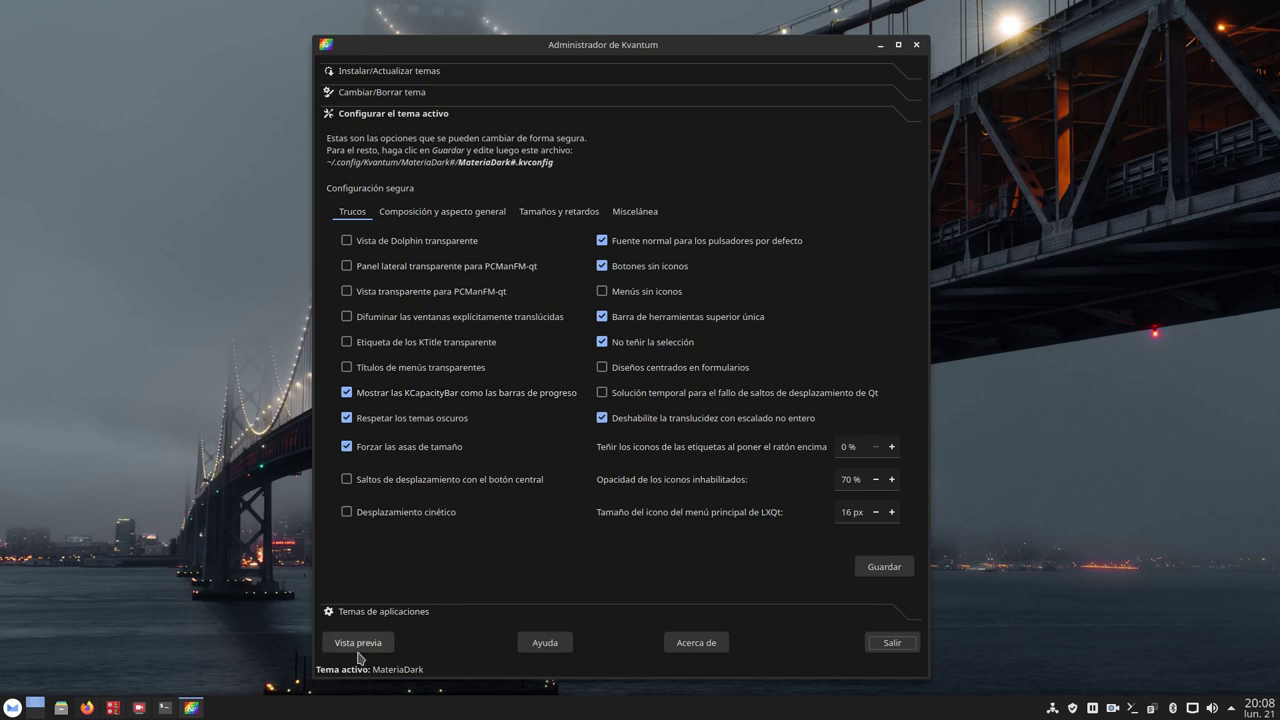
{"action": "left_click", "coordinate": [410, 611]}
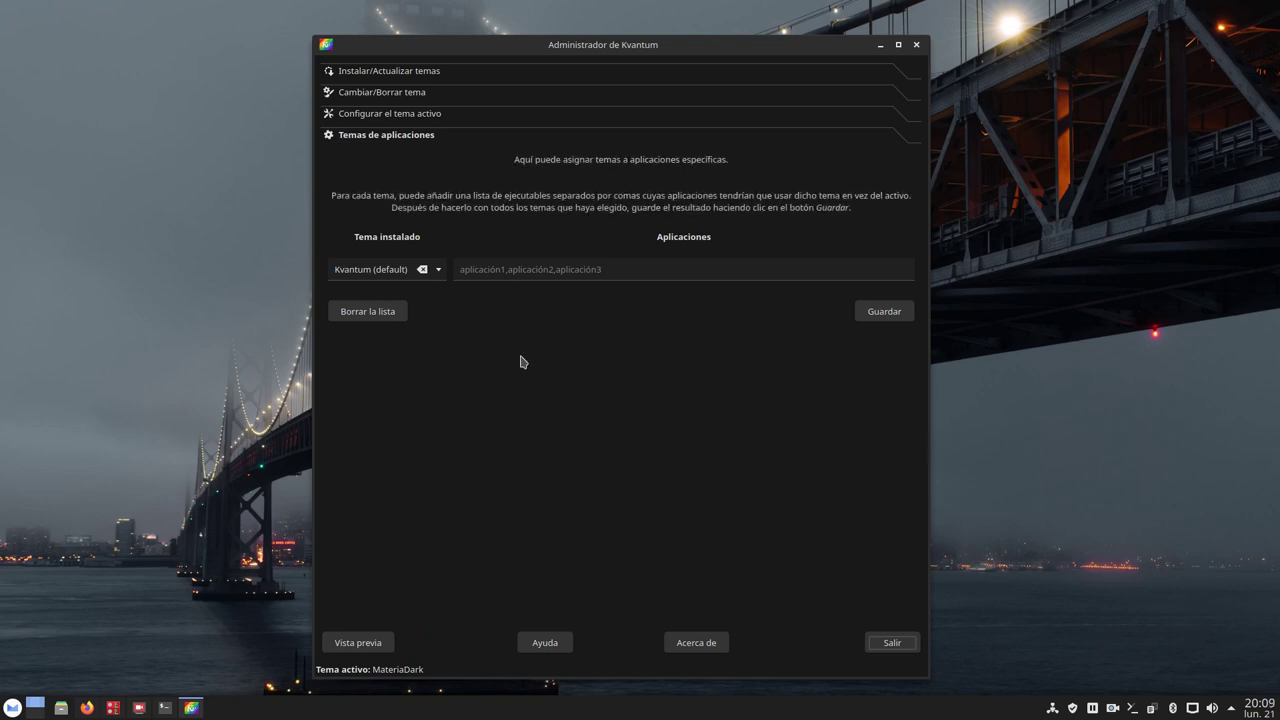
{"action": "left_click", "coordinate": [371, 99]}
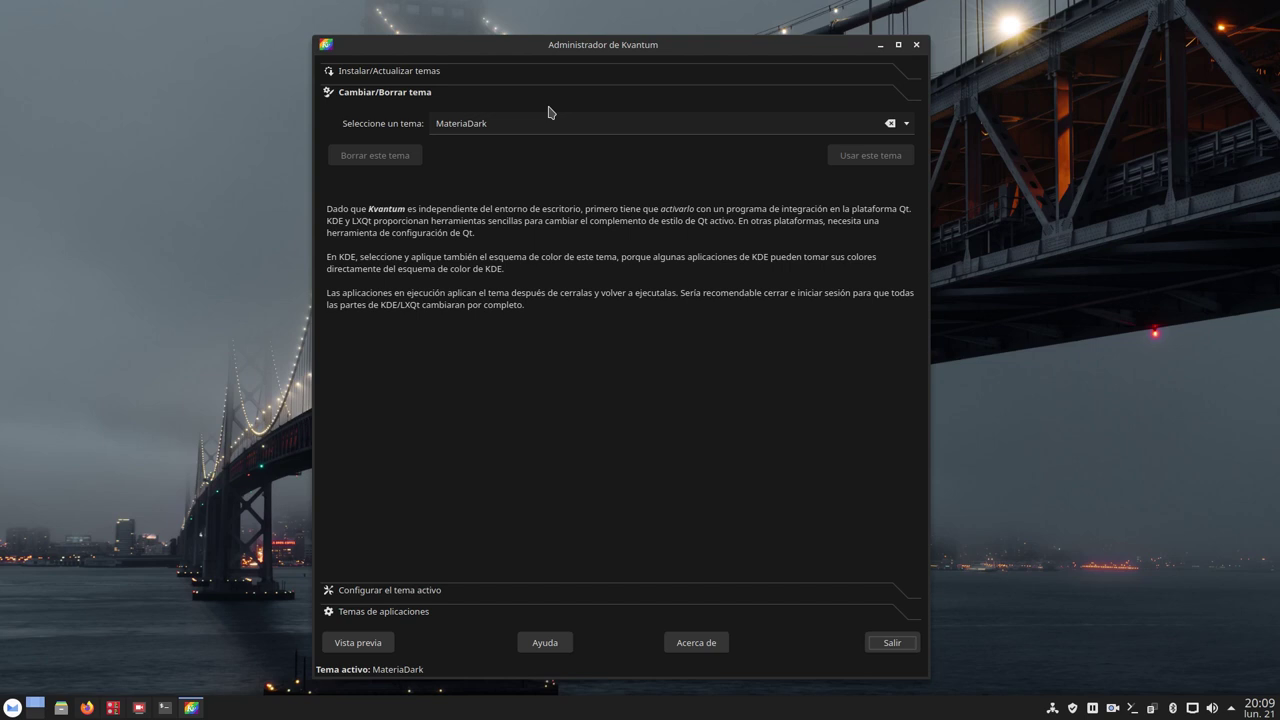
{"action": "left_click", "coordinate": [891, 645]}
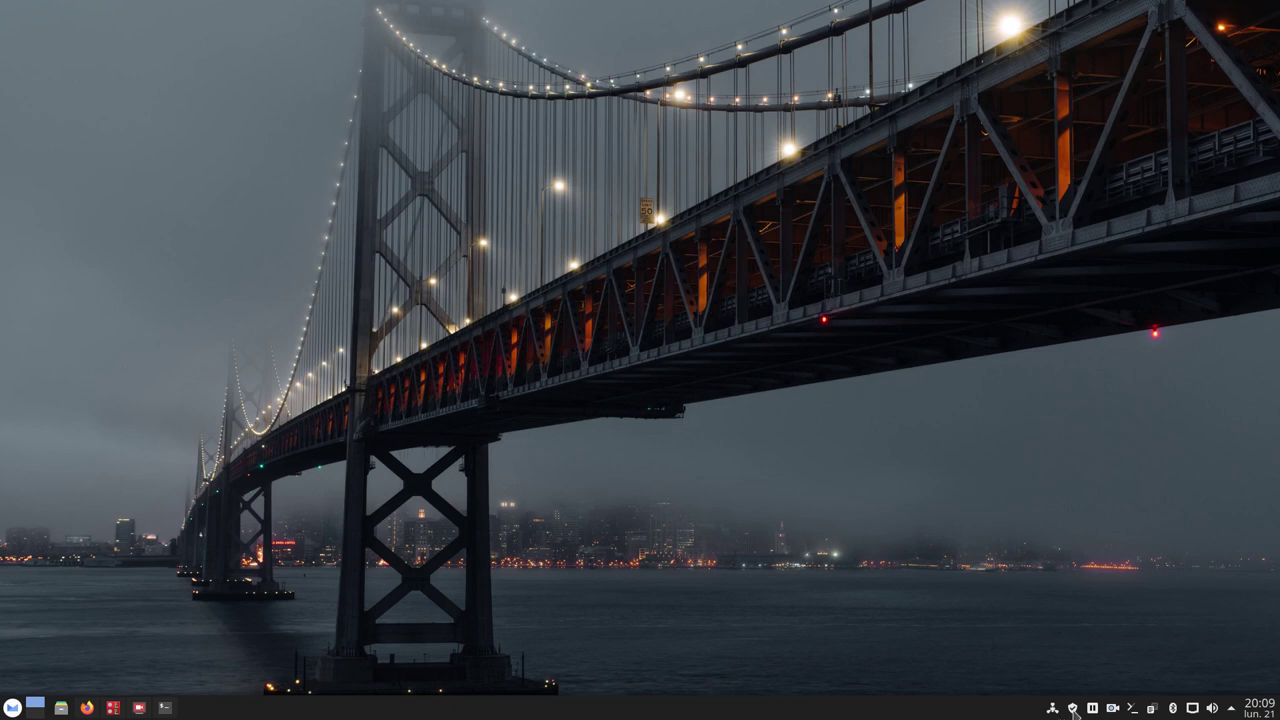
Look over how the theme styles the Yakuake drop-down terminal, the clock's pop-up and the application launcher, closing each one
{"action": "left_click", "coordinate": [1132, 708]}
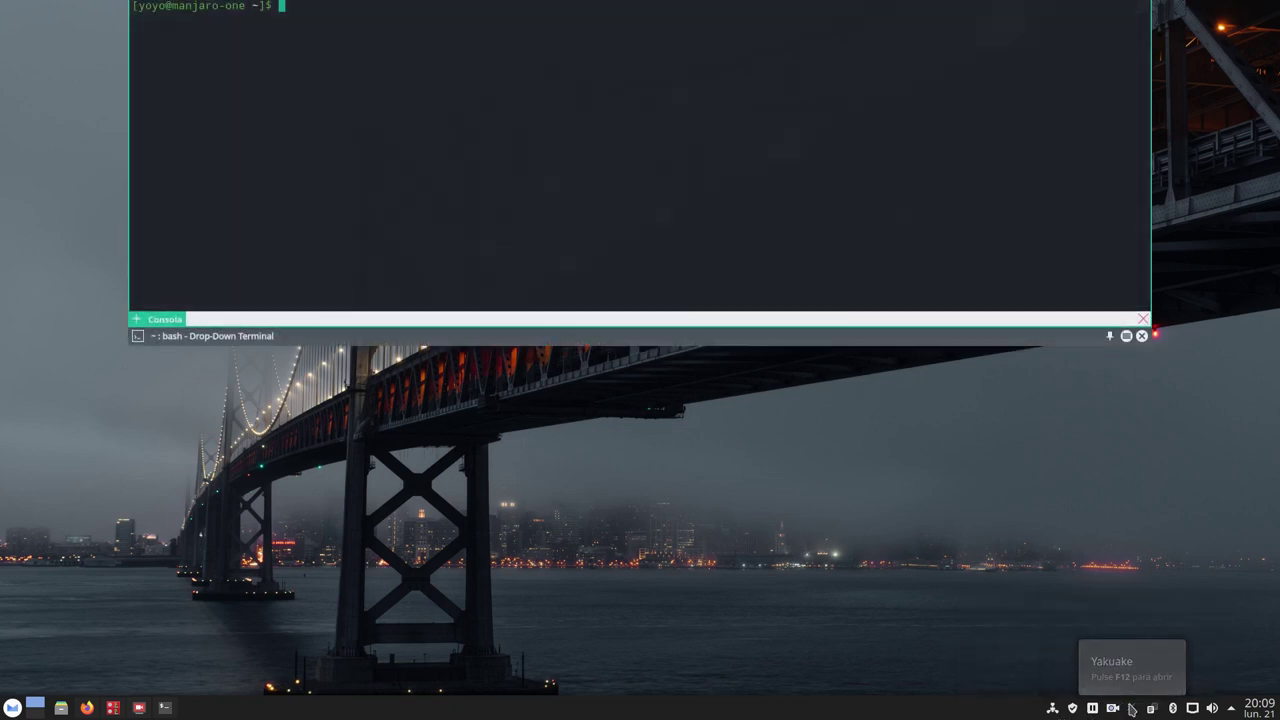
{"action": "left_click", "coordinate": [1132, 708]}
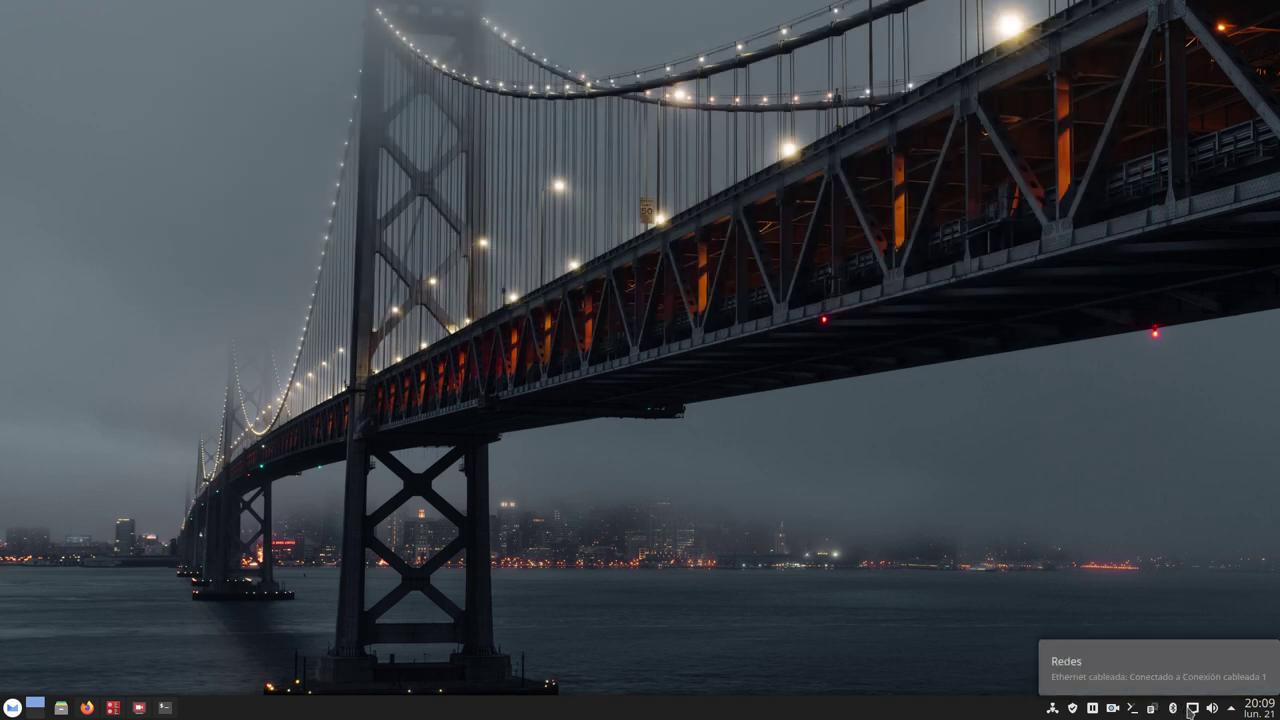
{"action": "left_click", "coordinate": [1262, 710]}
{"action": "left_click", "coordinate": [705, 587]}
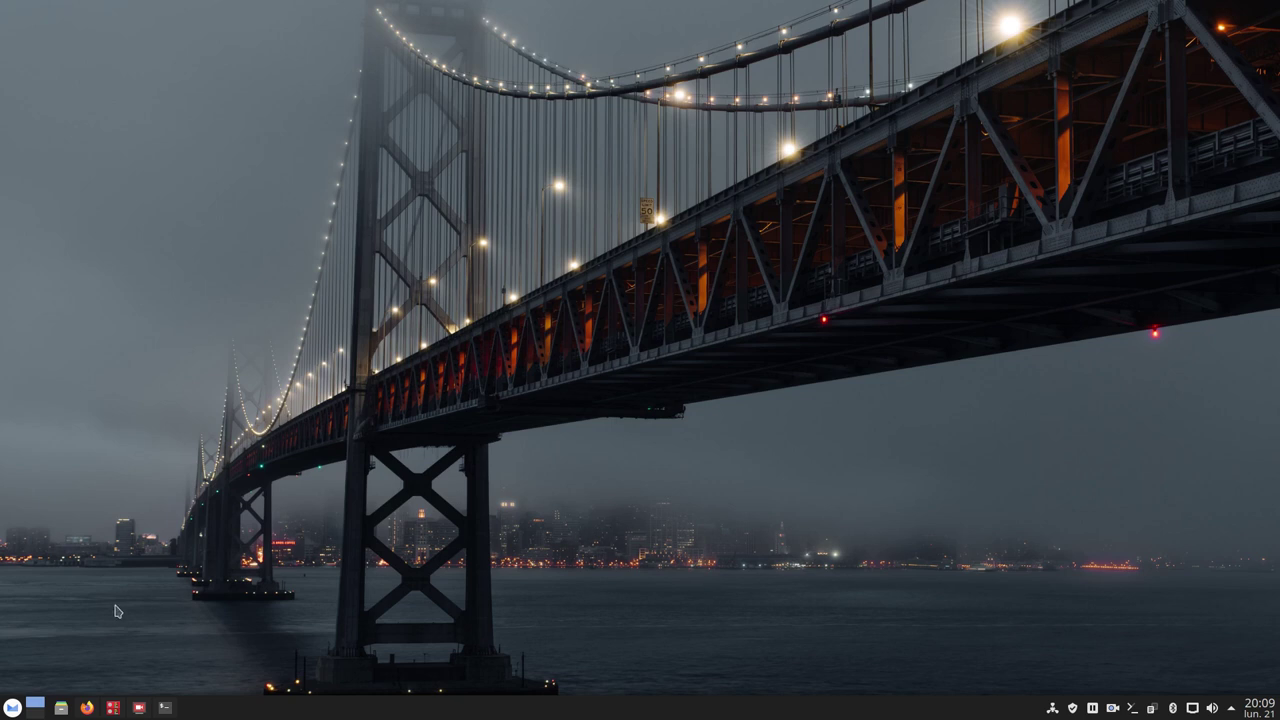
{"action": "left_click", "coordinate": [12, 708]}
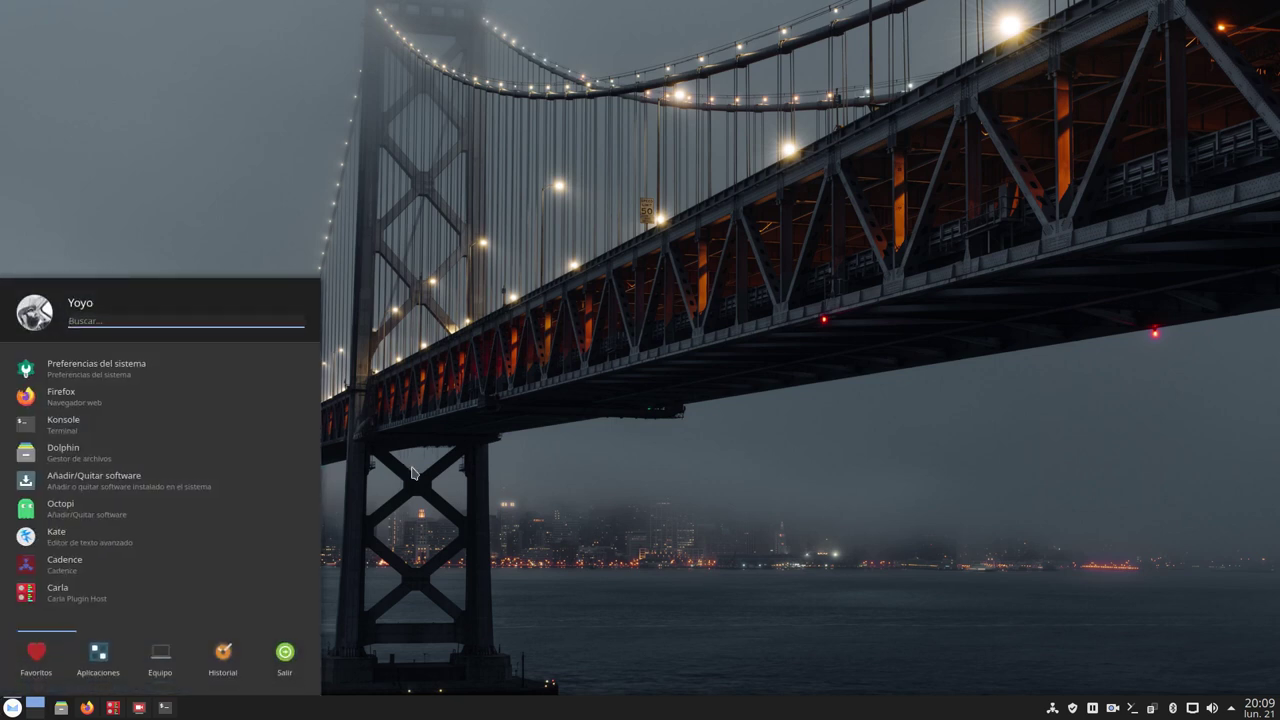
{"action": "left_click", "coordinate": [35, 711]}
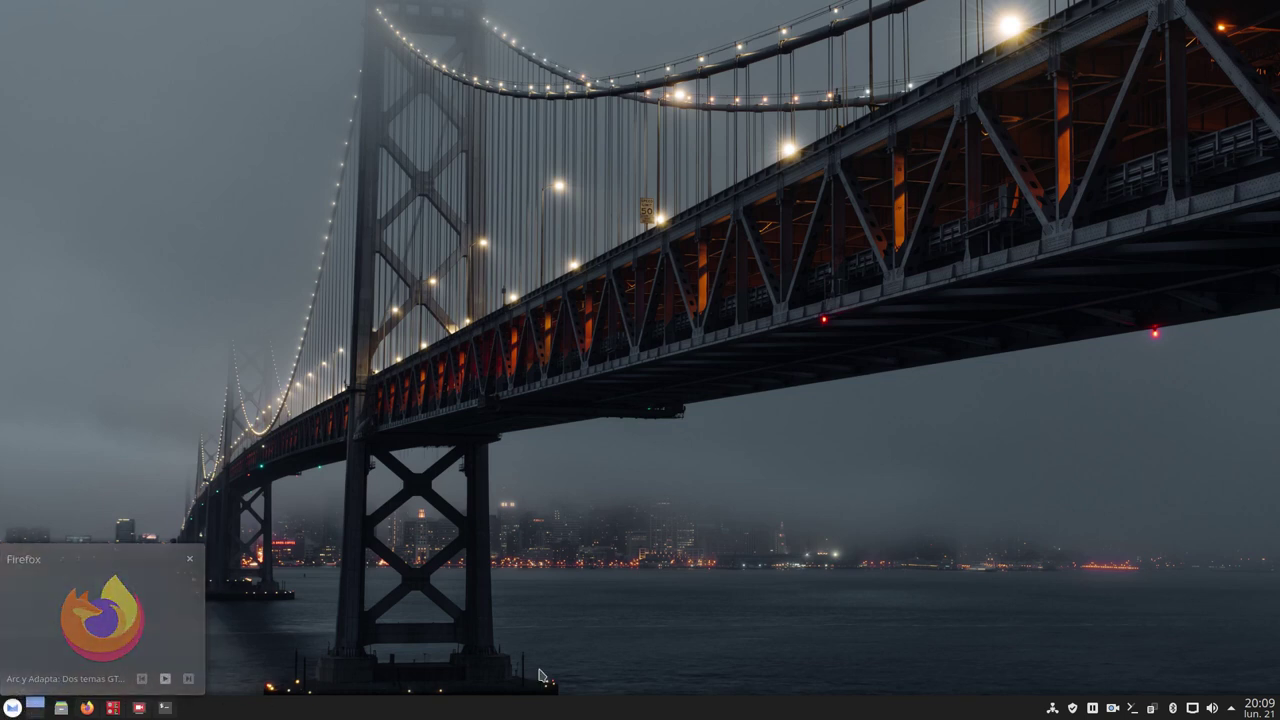
Enter the editing mode of the desktop panel and try a panel height of 35
{"action": "right_click", "coordinate": [510, 706]}
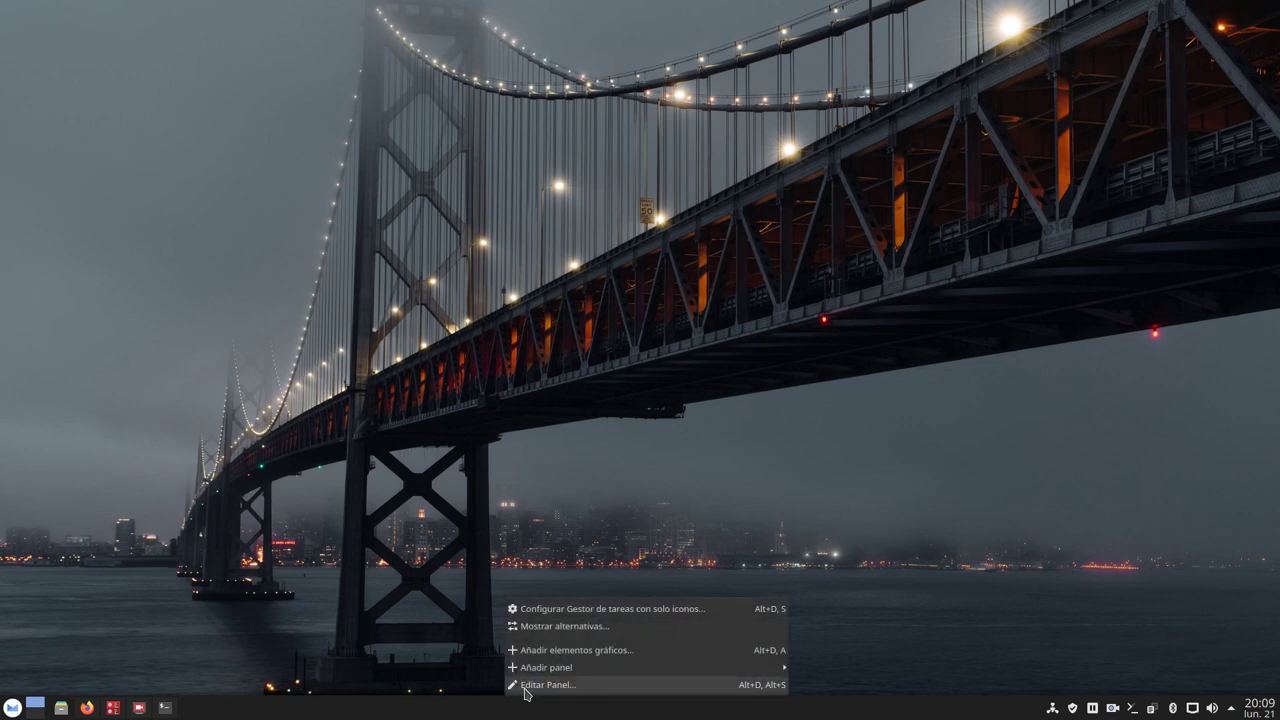
{"action": "left_click", "coordinate": [527, 685]}
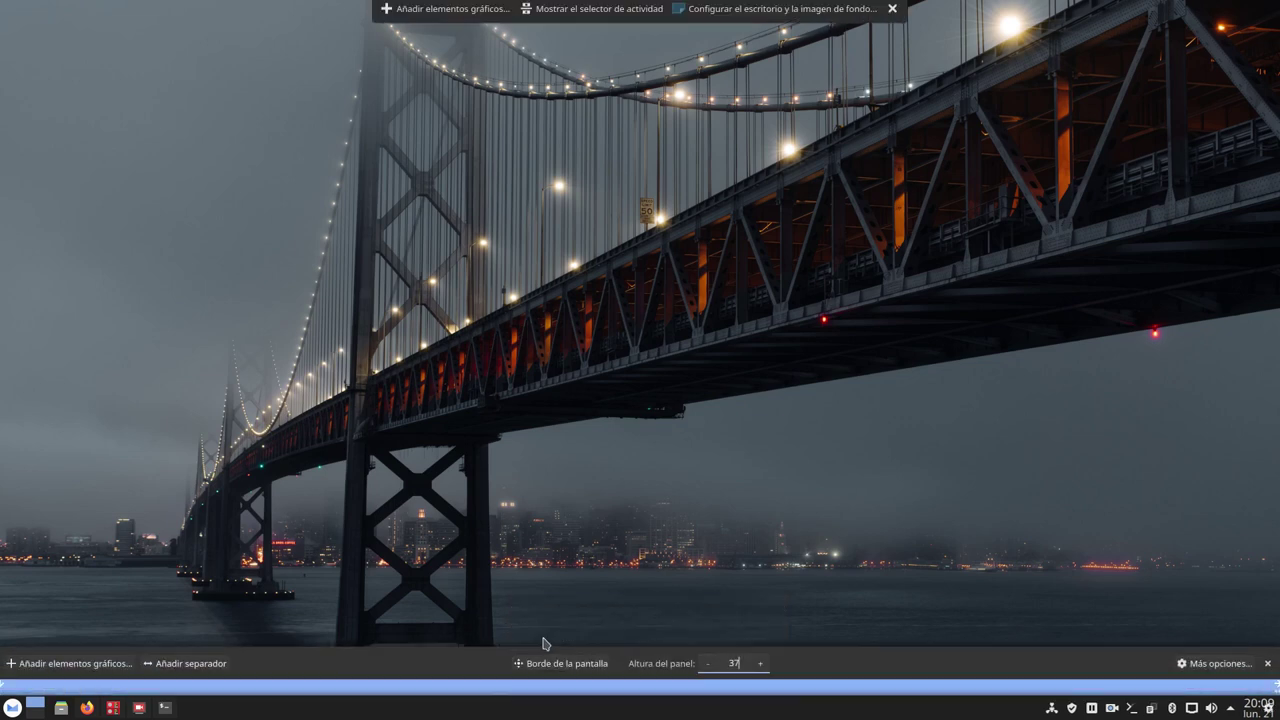
{"action": "left_click", "coordinate": [707, 663]}
{"action": "left_click", "coordinate": [707, 663]}
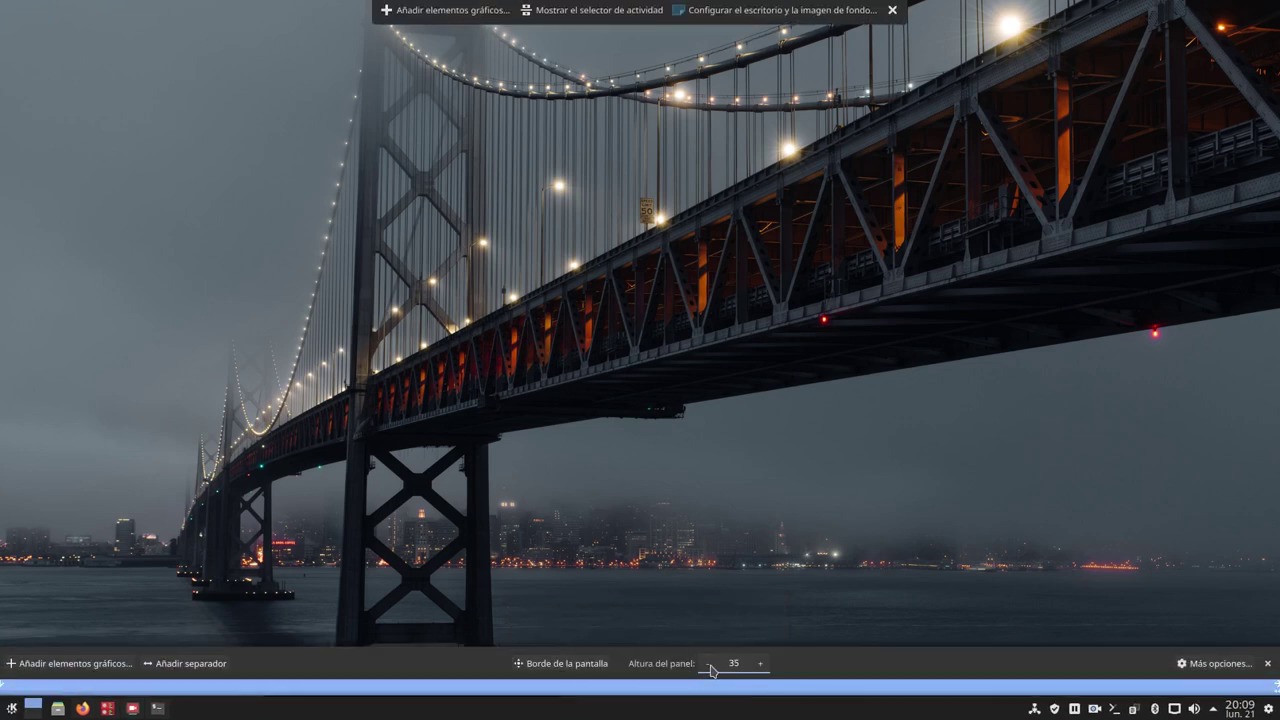
{"action": "mouse_move", "coordinate": [12, 711]}
{"action": "mouse_move", "coordinate": [150, 708]}
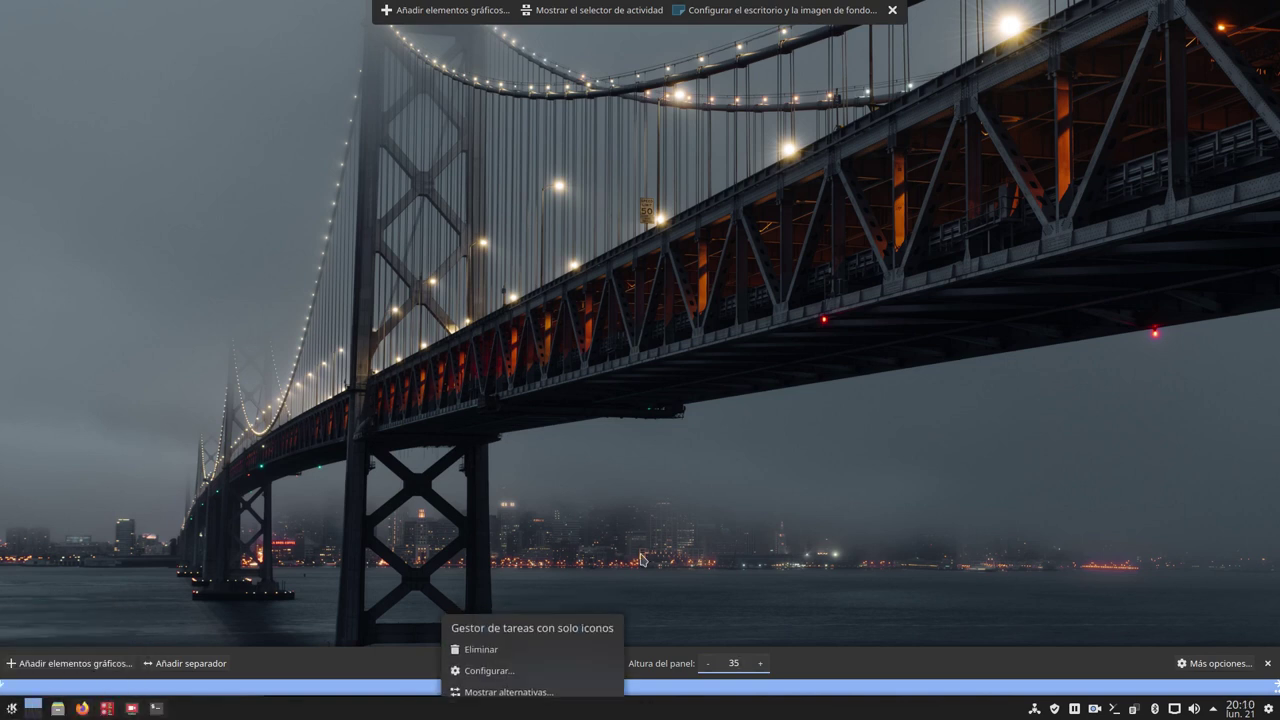
Try a panel height of 39, return it to 37 and leave the panel's editing mode
{"action": "left_click", "coordinate": [760, 663]}
{"action": "left_click", "coordinate": [760, 663]}
{"action": "left_click", "coordinate": [760, 663]}
{"action": "left_click", "coordinate": [760, 663]}
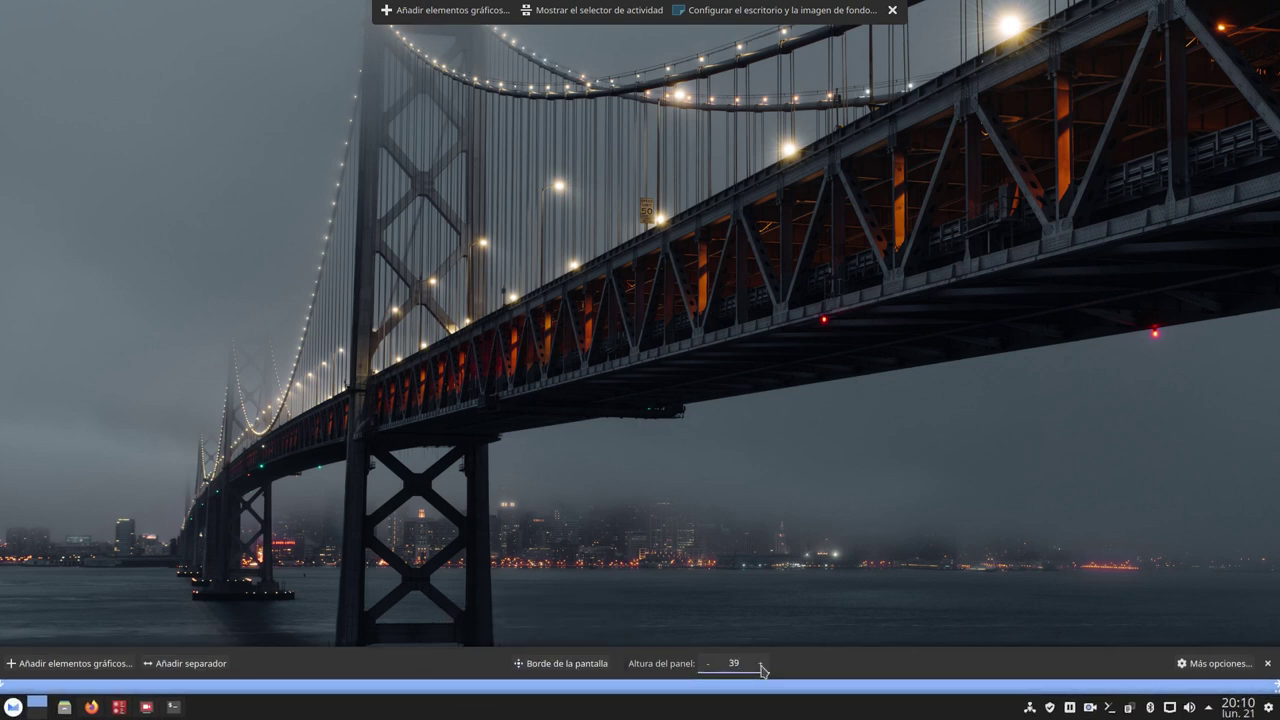
{"action": "left_click", "coordinate": [708, 663]}
{"action": "left_click", "coordinate": [708, 663]}
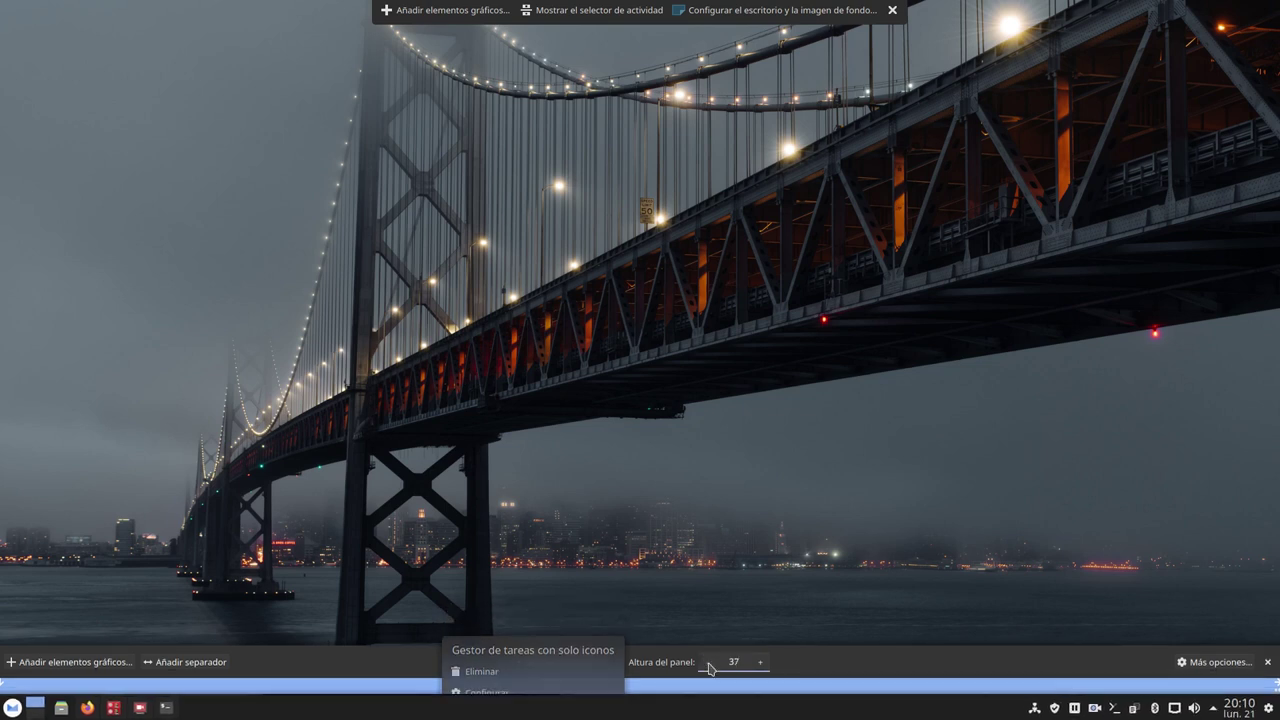
{"action": "left_click", "coordinate": [800, 360]}
{"action": "left_click", "coordinate": [892, 10]}
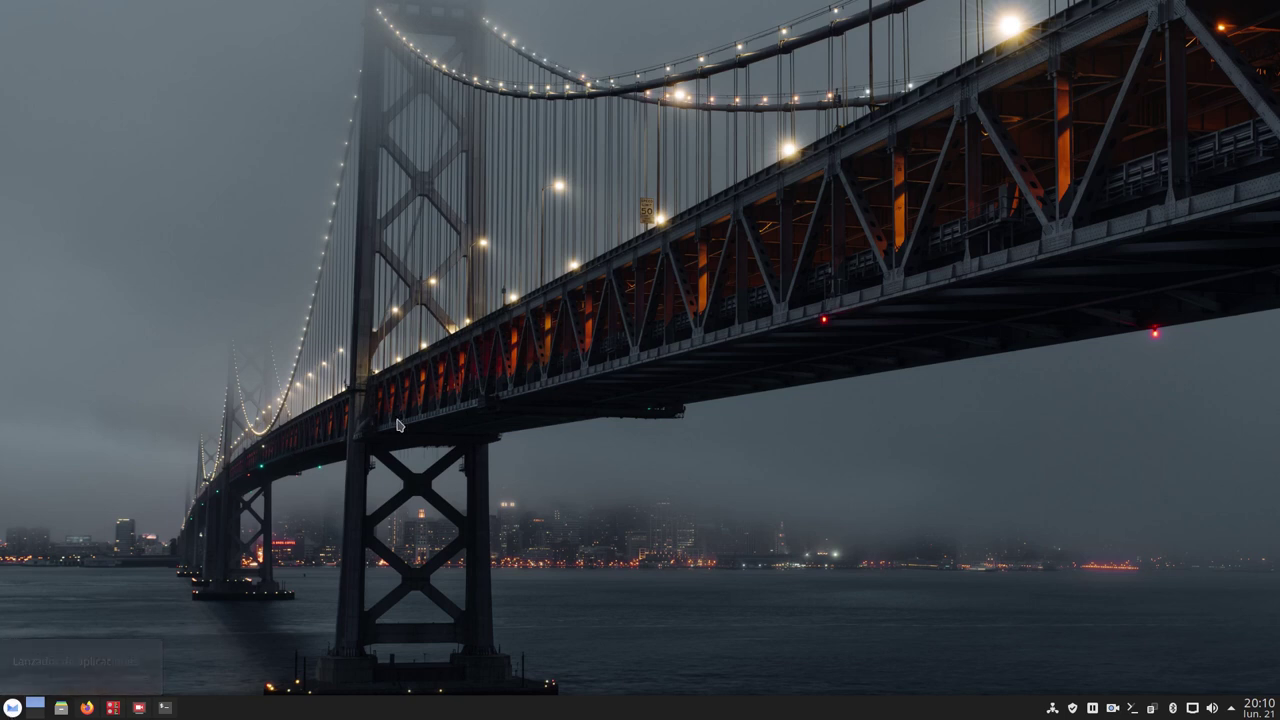
Open Preferencias del sistema and examine the available themes under Tema global
{"action": "left_click", "coordinate": [12, 707]}
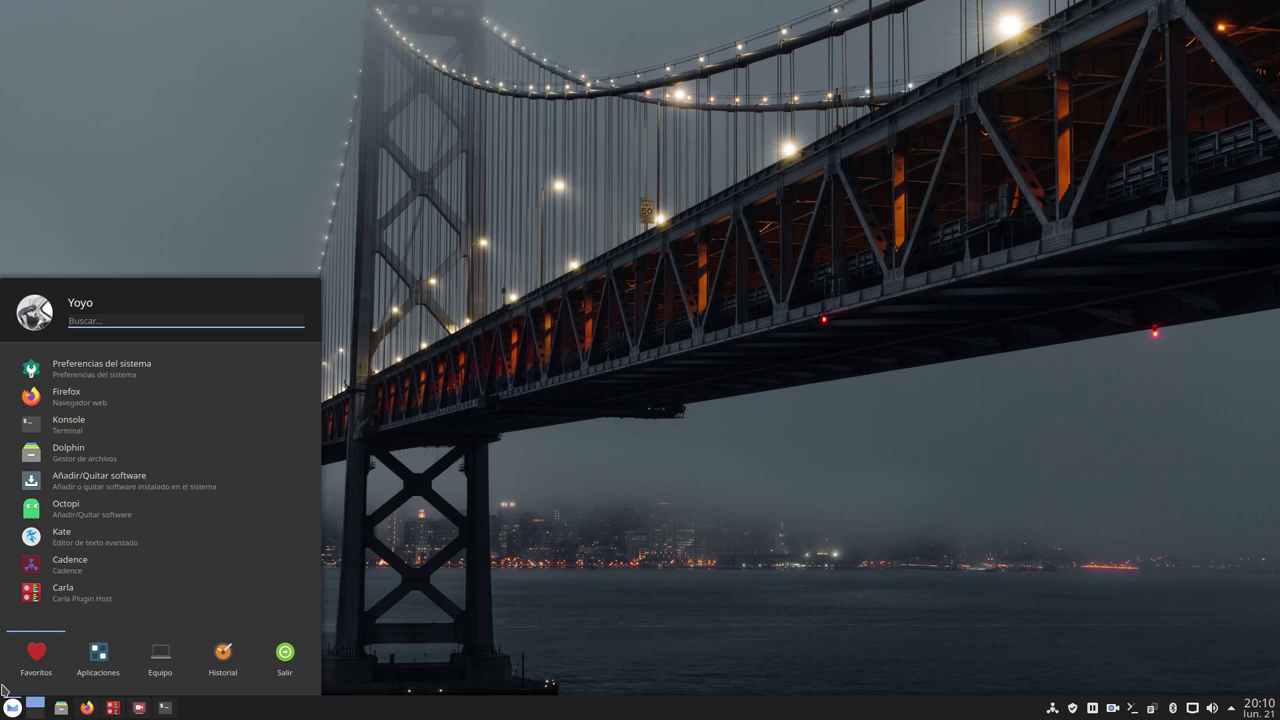
{"action": "left_click", "coordinate": [70, 362]}
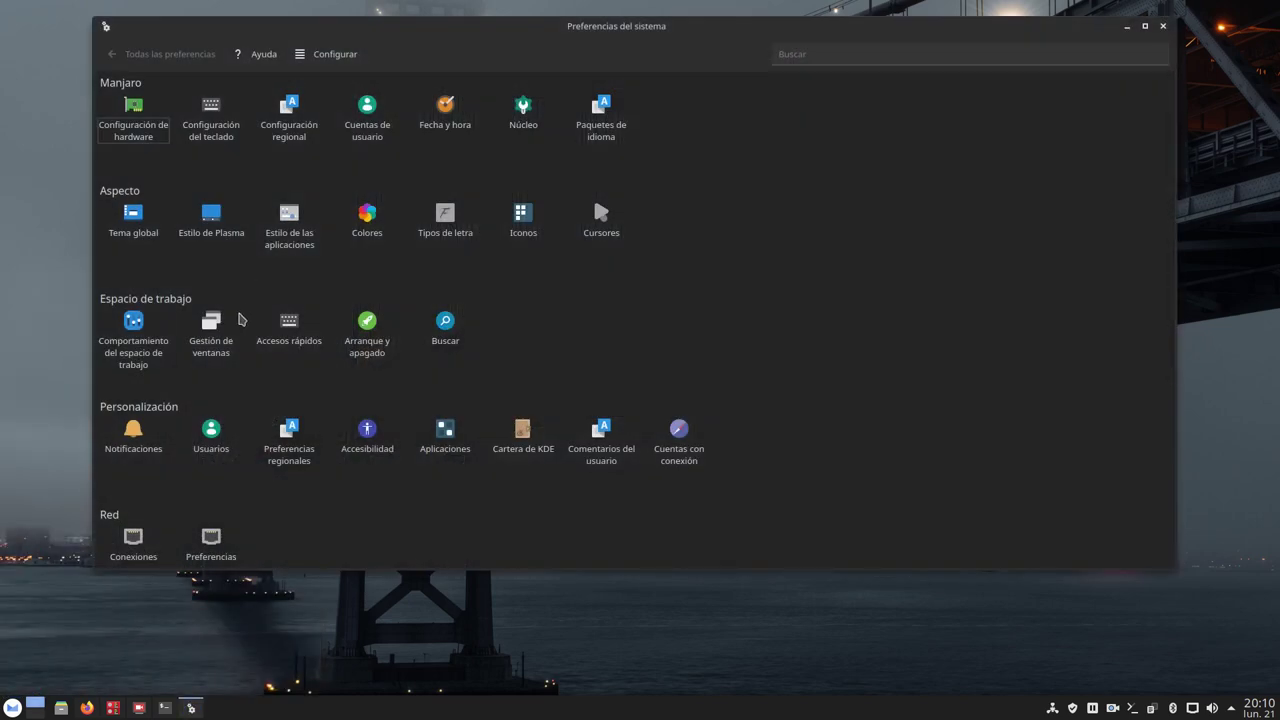
{"action": "left_click", "coordinate": [140, 229]}
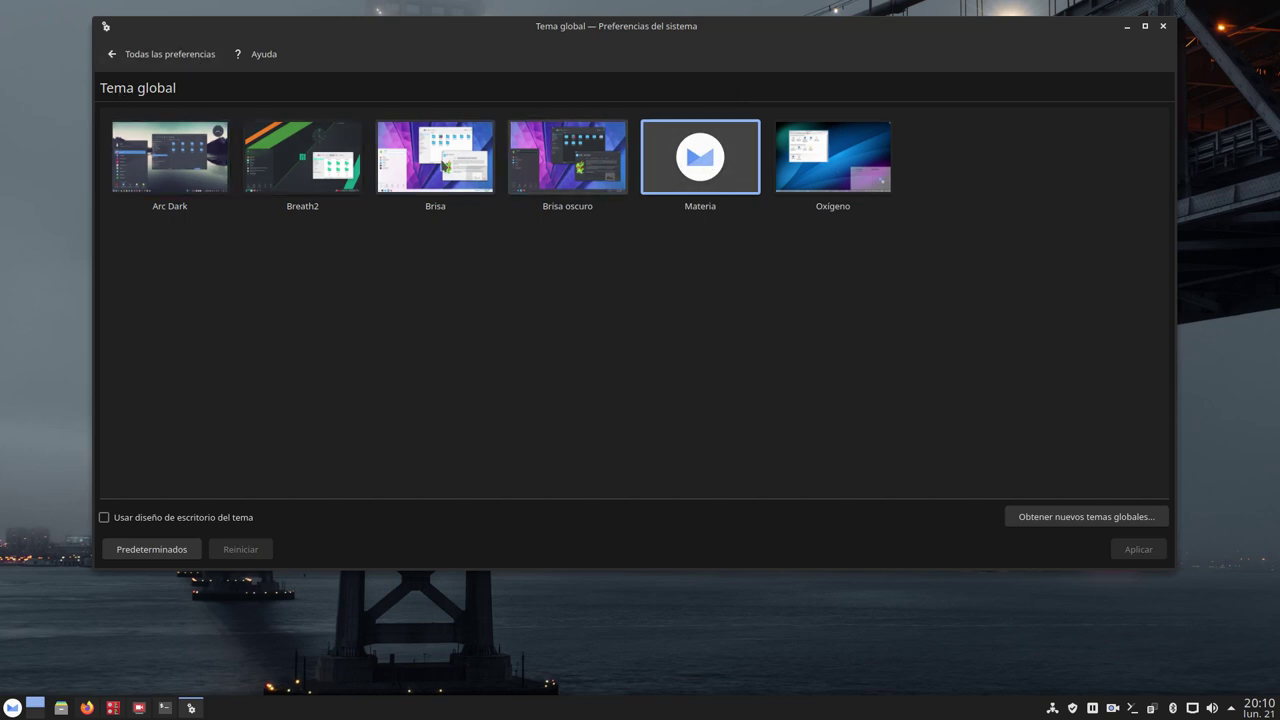
Go to Estilo de Plasma, review the Materia variants and select the Materia style
{"action": "left_click", "coordinate": [178, 55]}
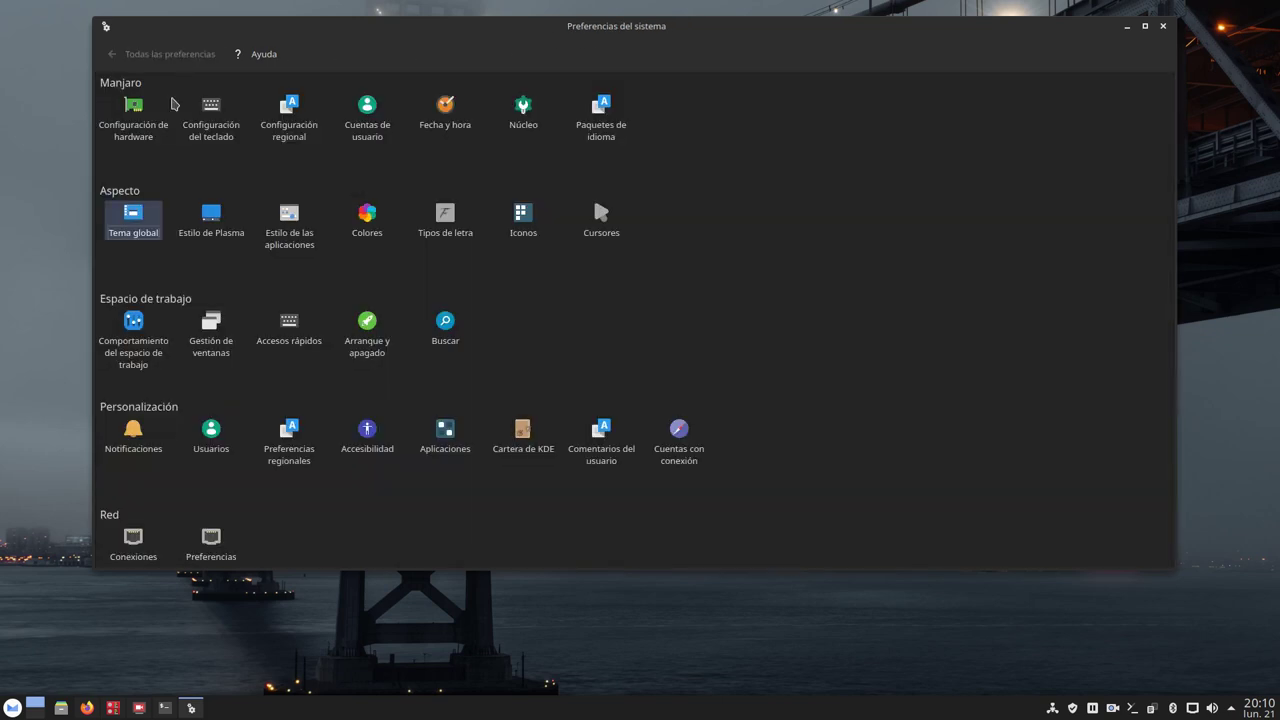
{"action": "left_click", "coordinate": [216, 219]}
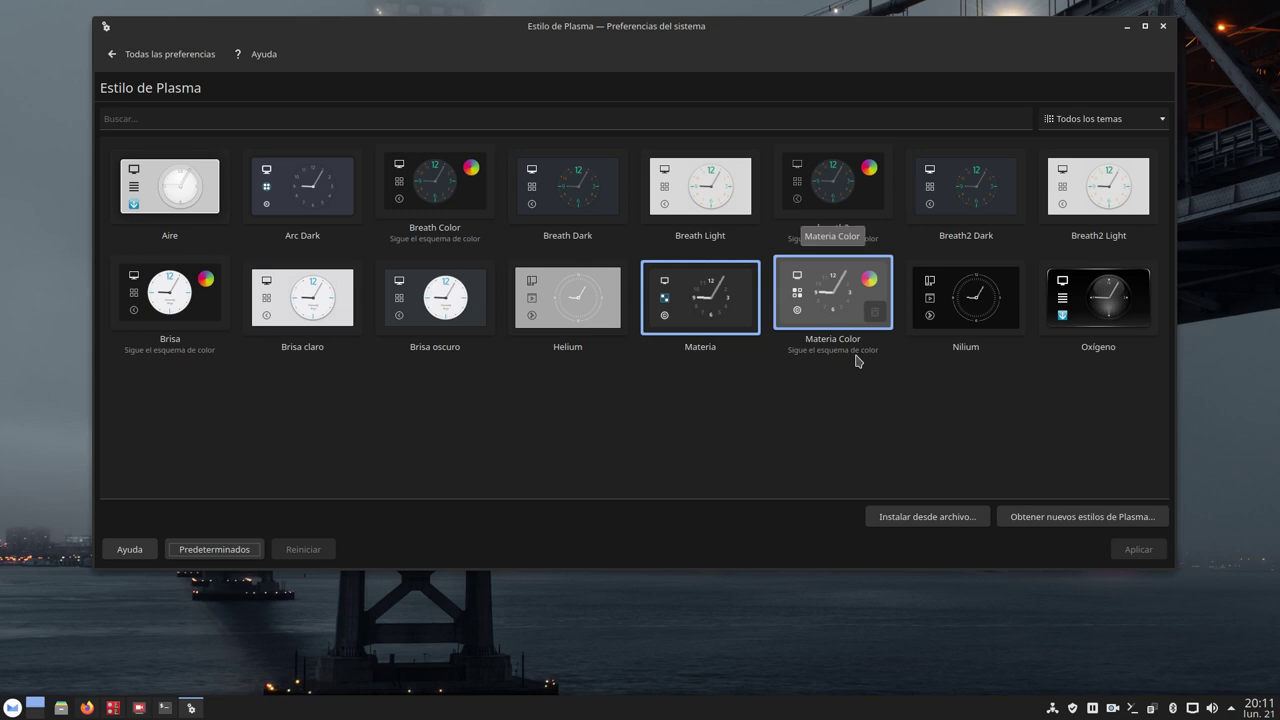
{"action": "left_click", "coordinate": [735, 323]}
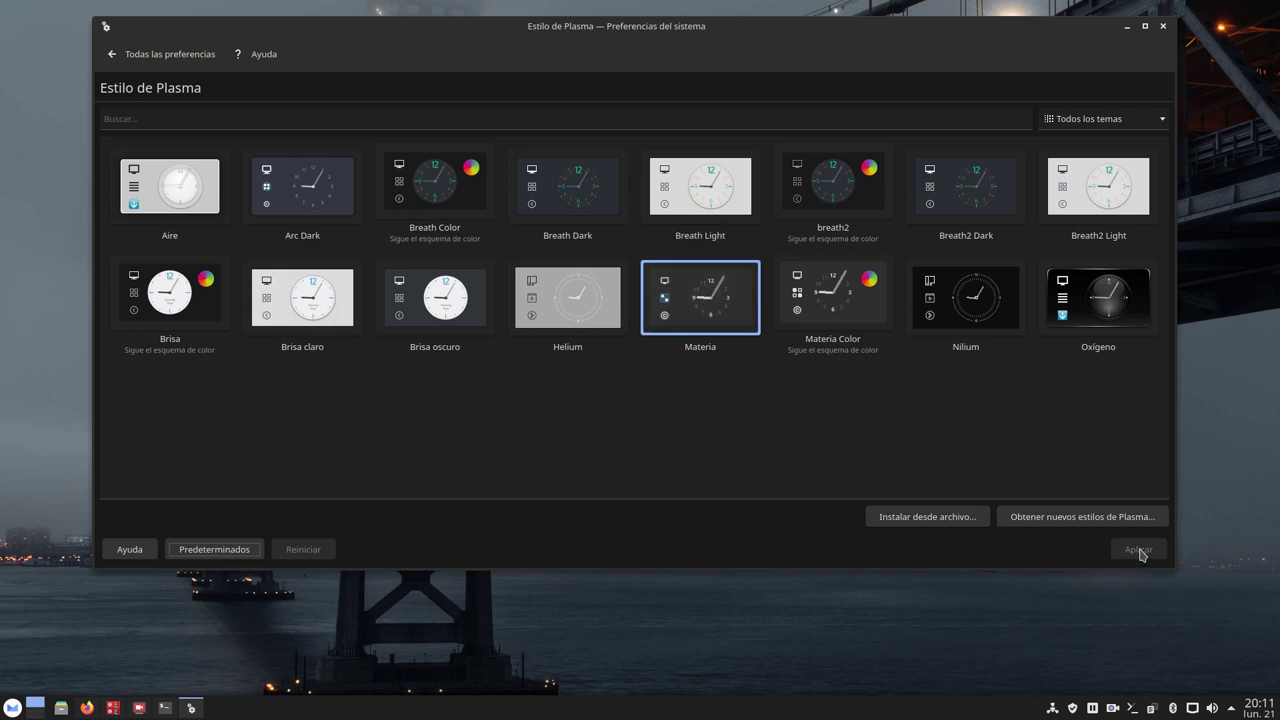
Apply the kvantum style under Estilo de las aplicaciones and check its look in the Dolphin file manager, closing it again
{"action": "left_click", "coordinate": [145, 56]}
{"action": "left_click", "coordinate": [288, 220]}
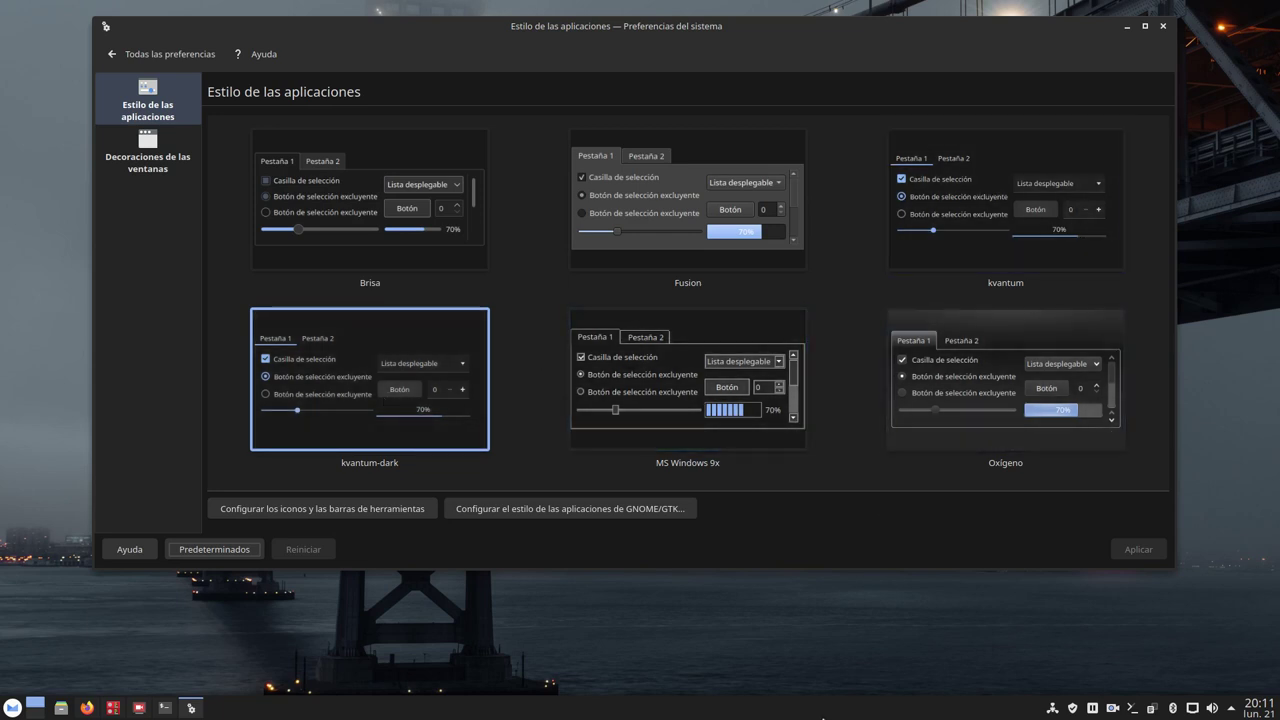
{"action": "left_click", "coordinate": [1010, 210]}
{"action": "left_click", "coordinate": [1120, 550]}
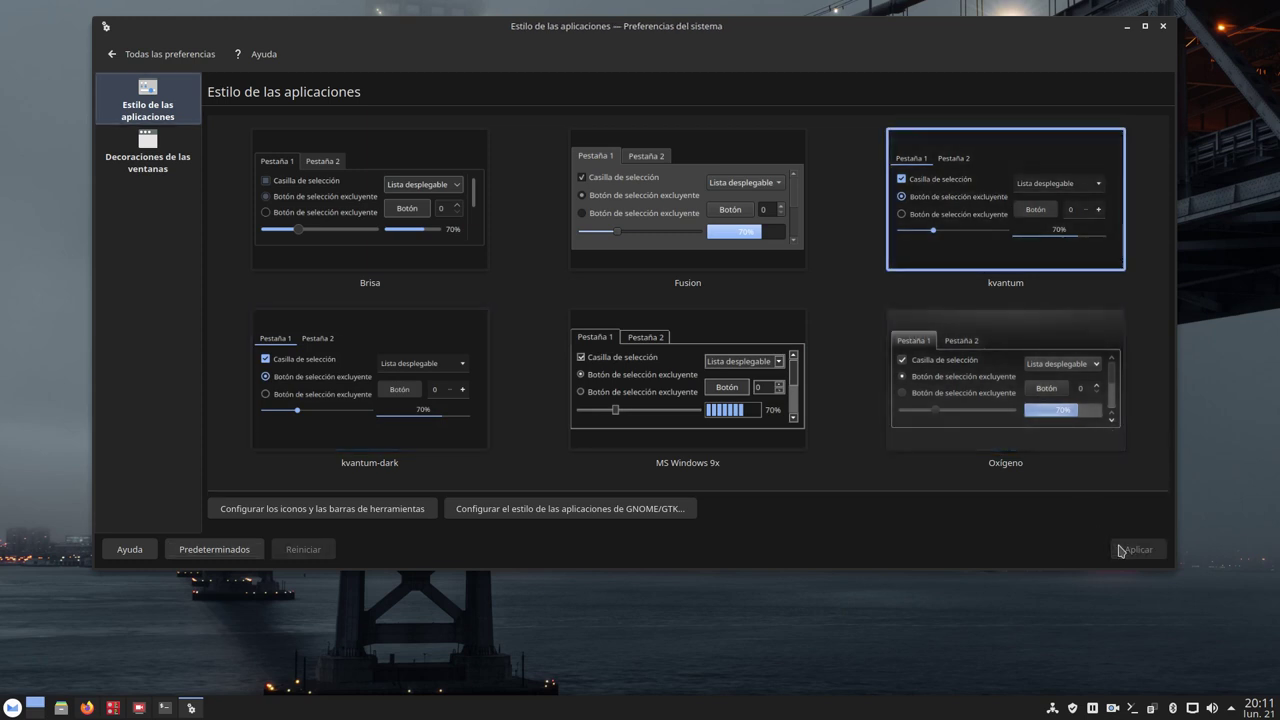
{"action": "left_click", "coordinate": [61, 708]}
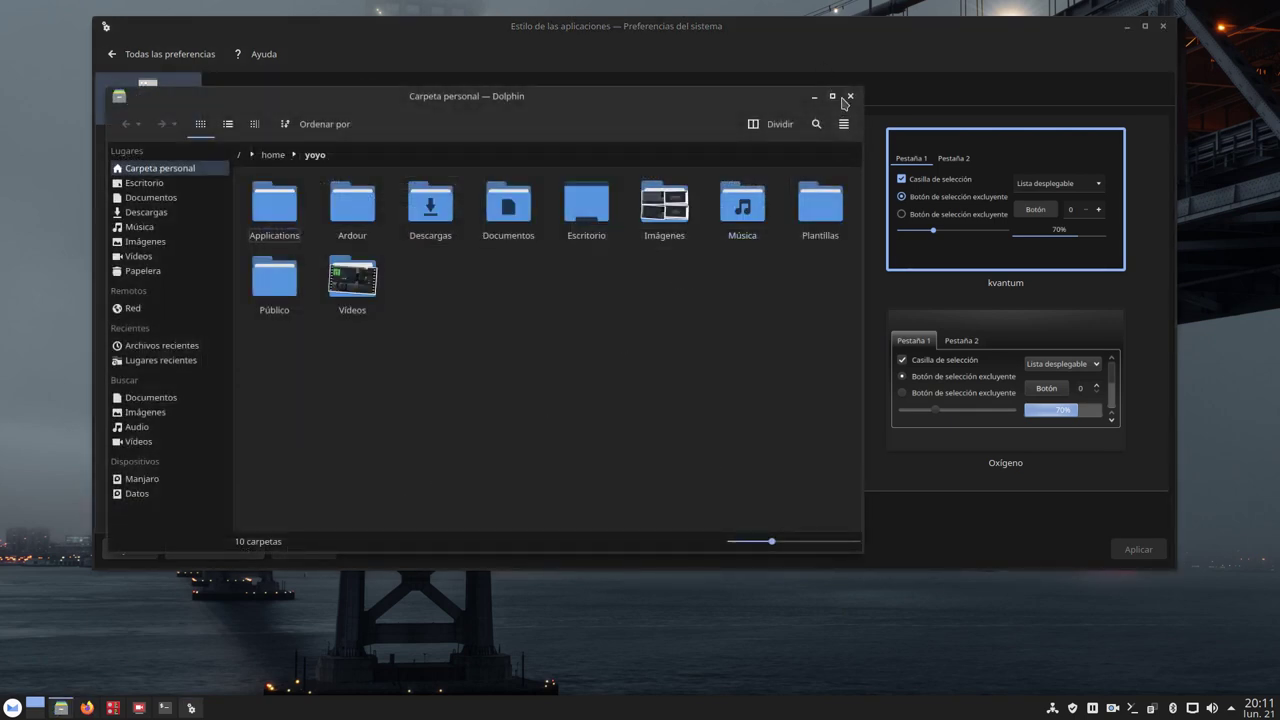
{"action": "left_click", "coordinate": [850, 96]}
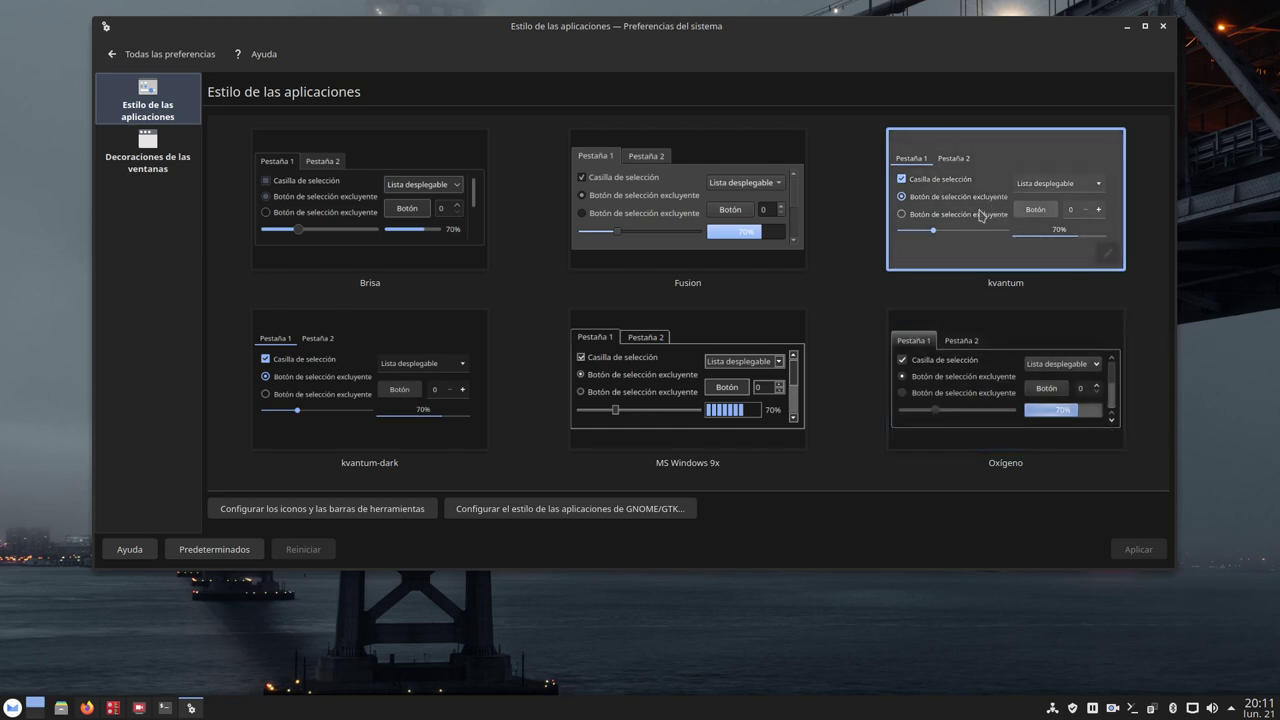
Select kvantum-dark as the application style and apply it
{"action": "left_click", "coordinate": [414, 341]}
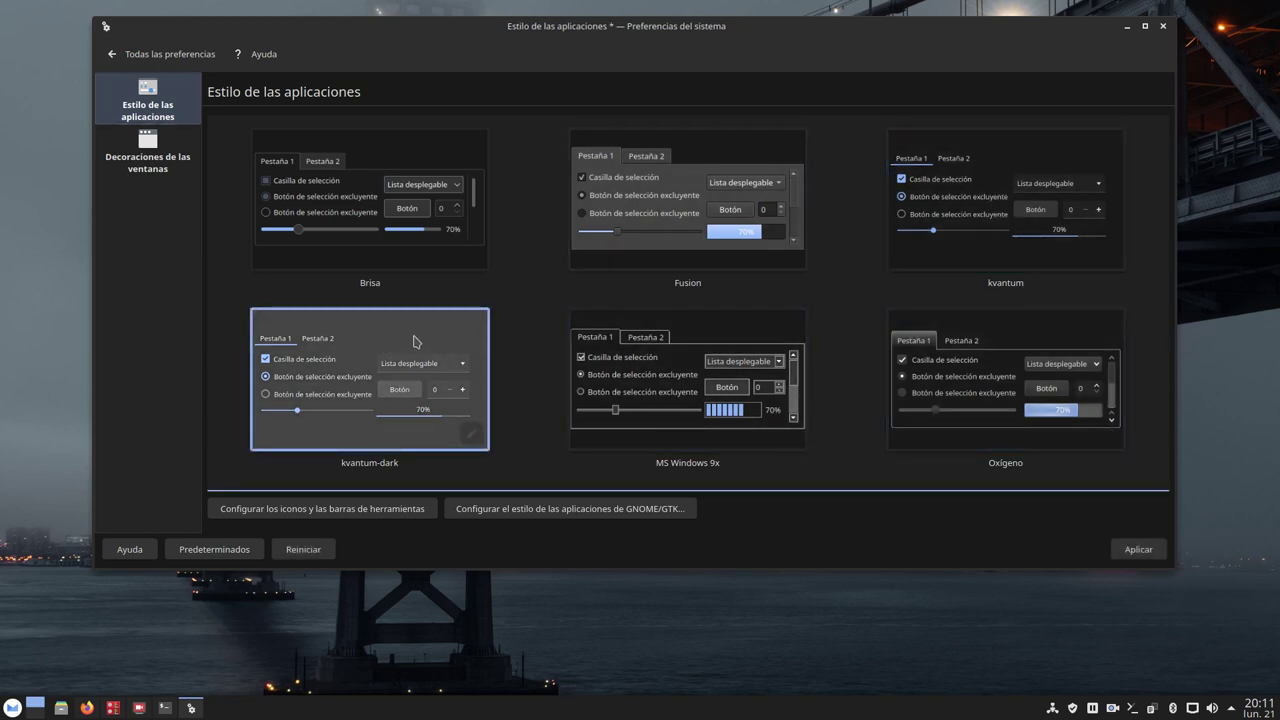
{"action": "left_click", "coordinate": [1146, 555]}
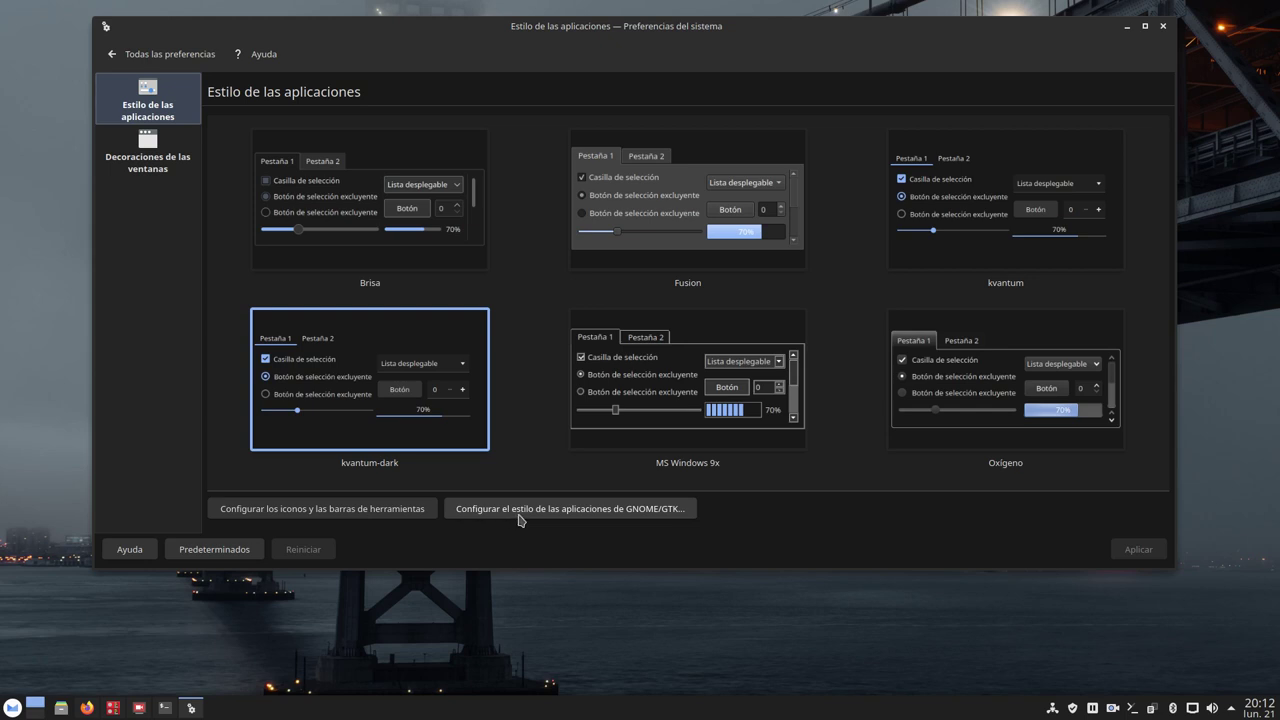
Open the GNOME/GTK application style settings, set the GTK theme to Materia and apply it
{"action": "left_click", "coordinate": [590, 509]}
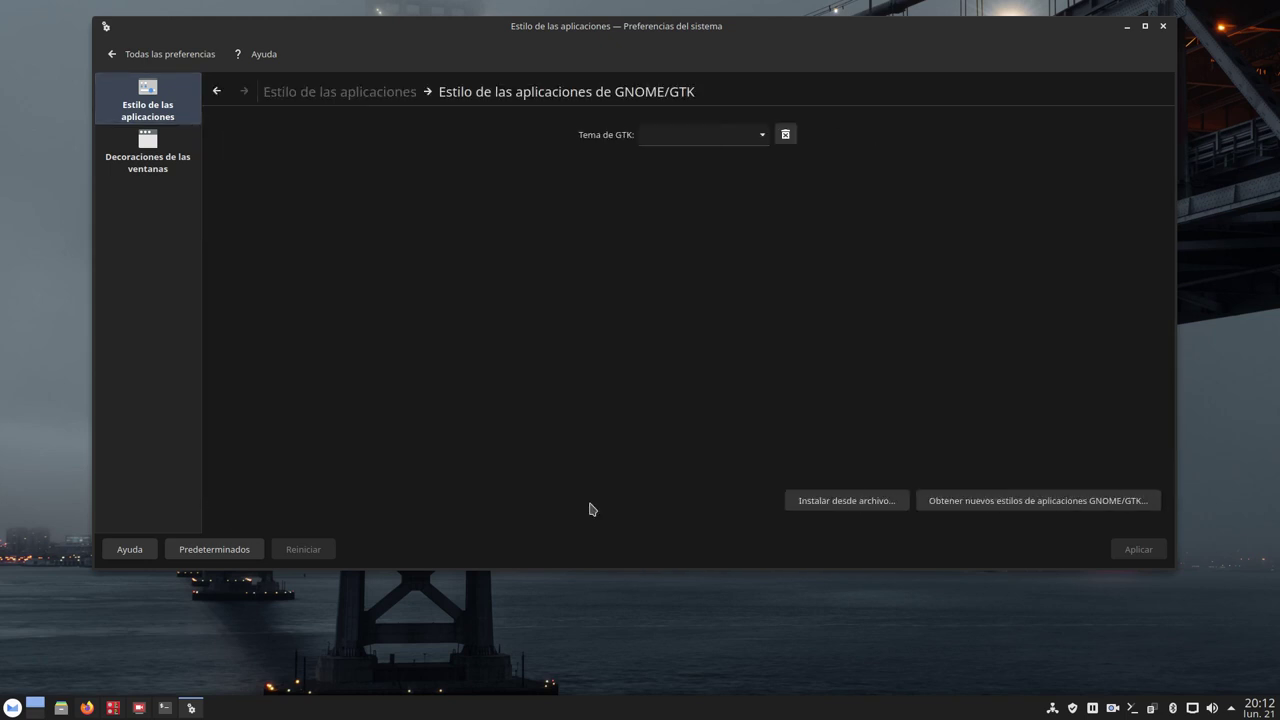
{"action": "left_click", "coordinate": [761, 134]}
{"action": "scroll", "coordinate": [695, 330], "scroll_direction": "down", "scroll_amount": 1}
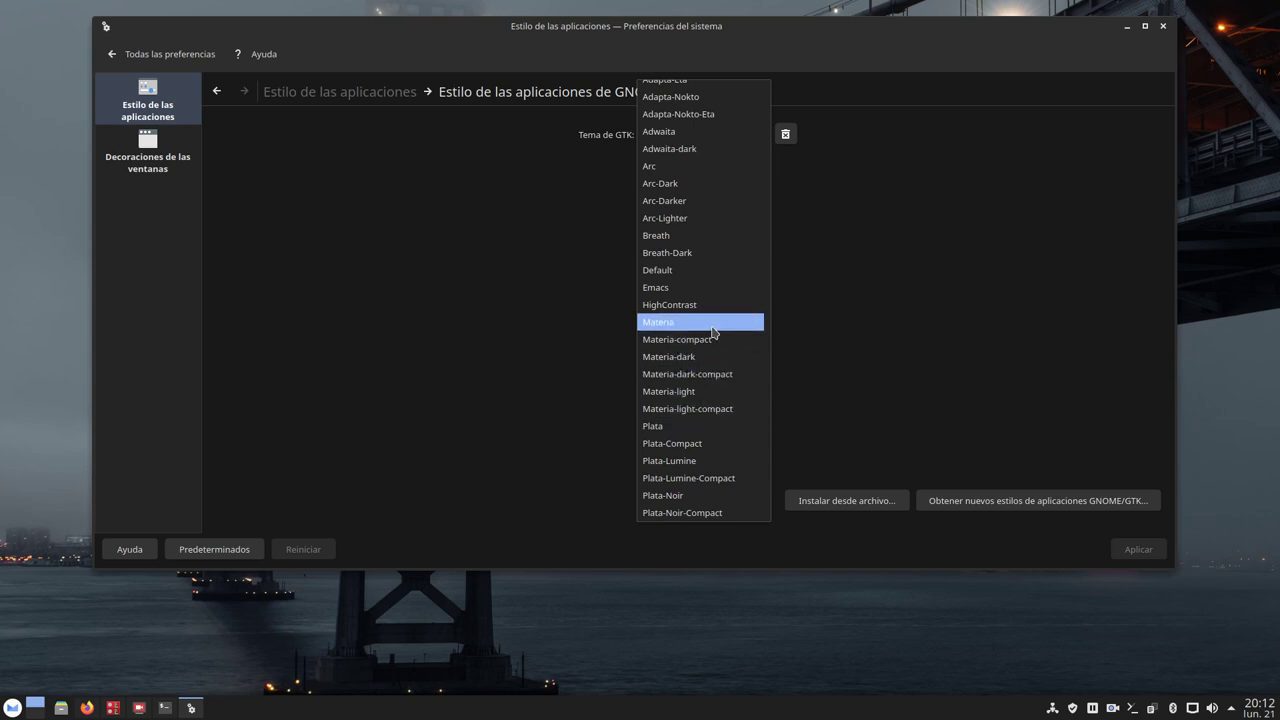
{"action": "left_click", "coordinate": [713, 332]}
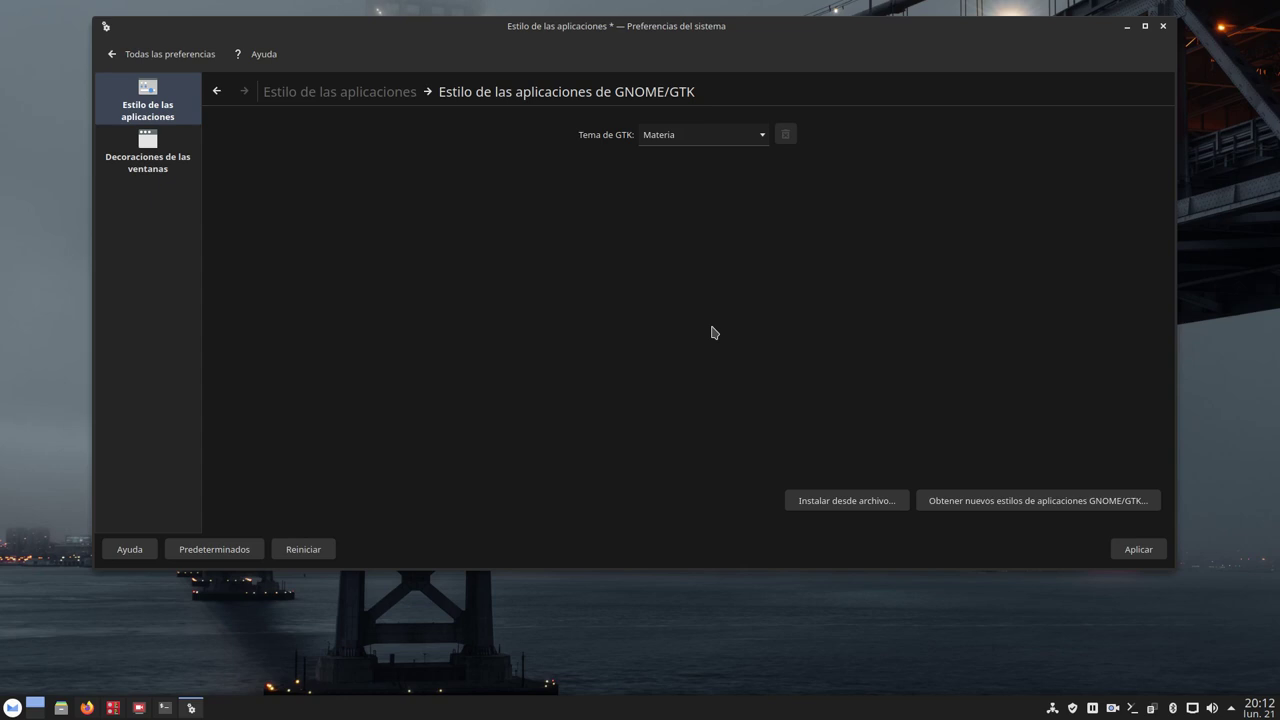
{"action": "left_click", "coordinate": [1142, 551]}
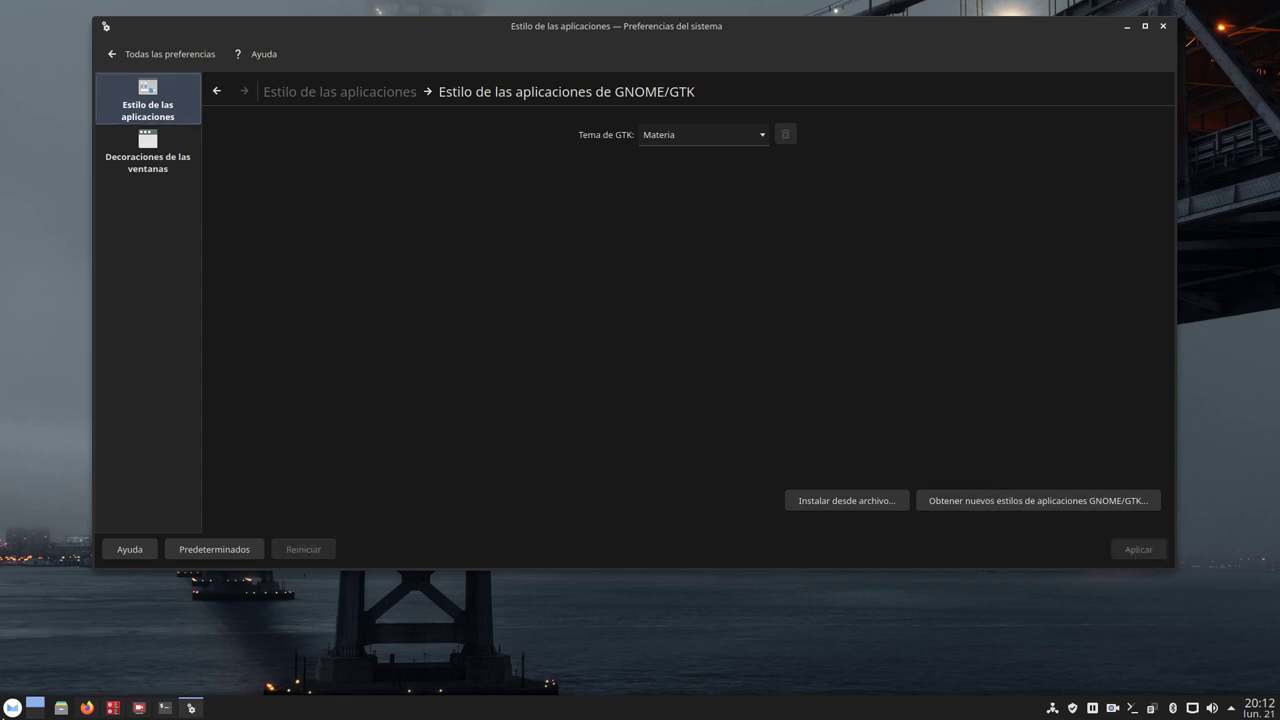
Open Añadir/Quitar software to examine how the GTK theme looks there, and close it
{"action": "left_click", "coordinate": [12, 707]}
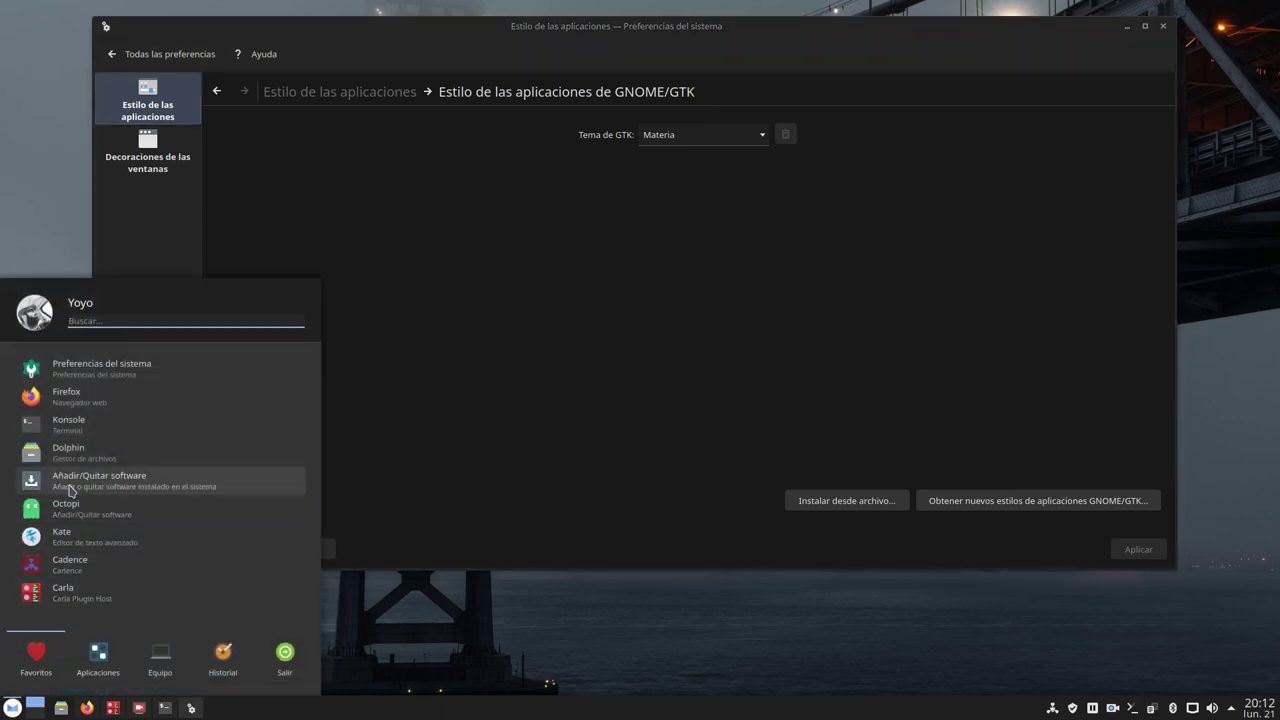
{"action": "left_click", "coordinate": [71, 480]}
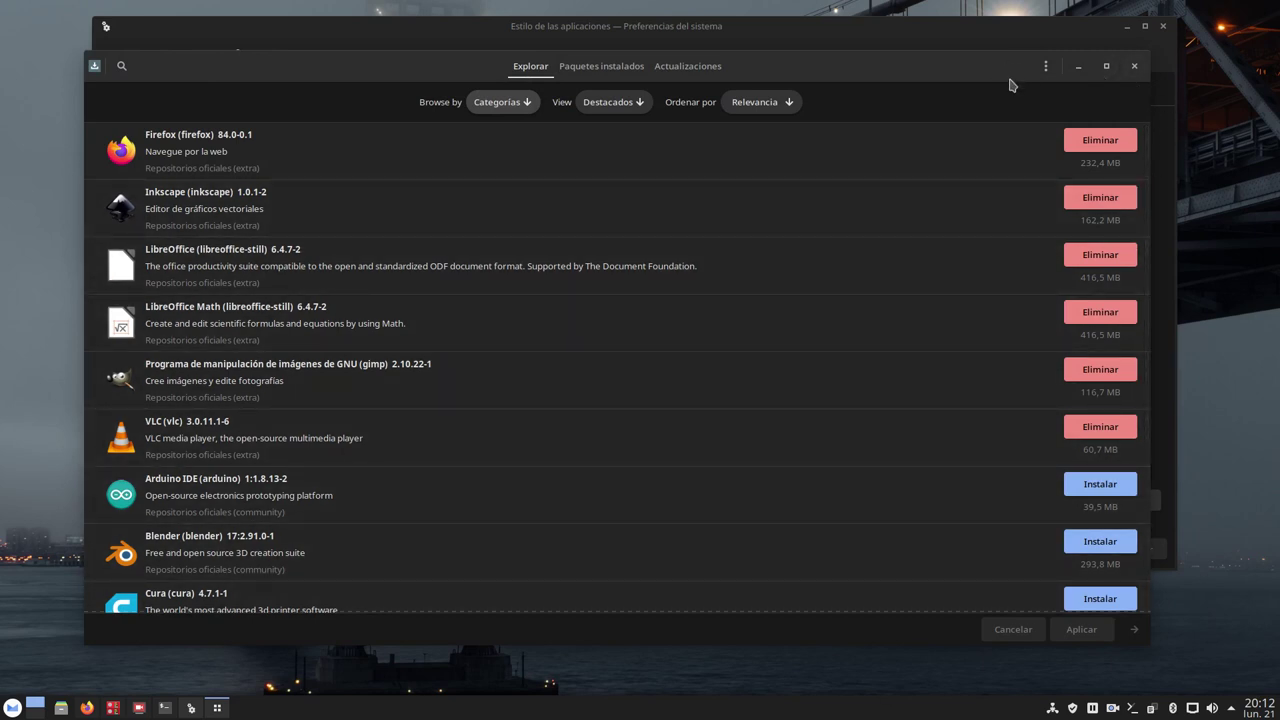
{"action": "left_click", "coordinate": [1133, 67]}
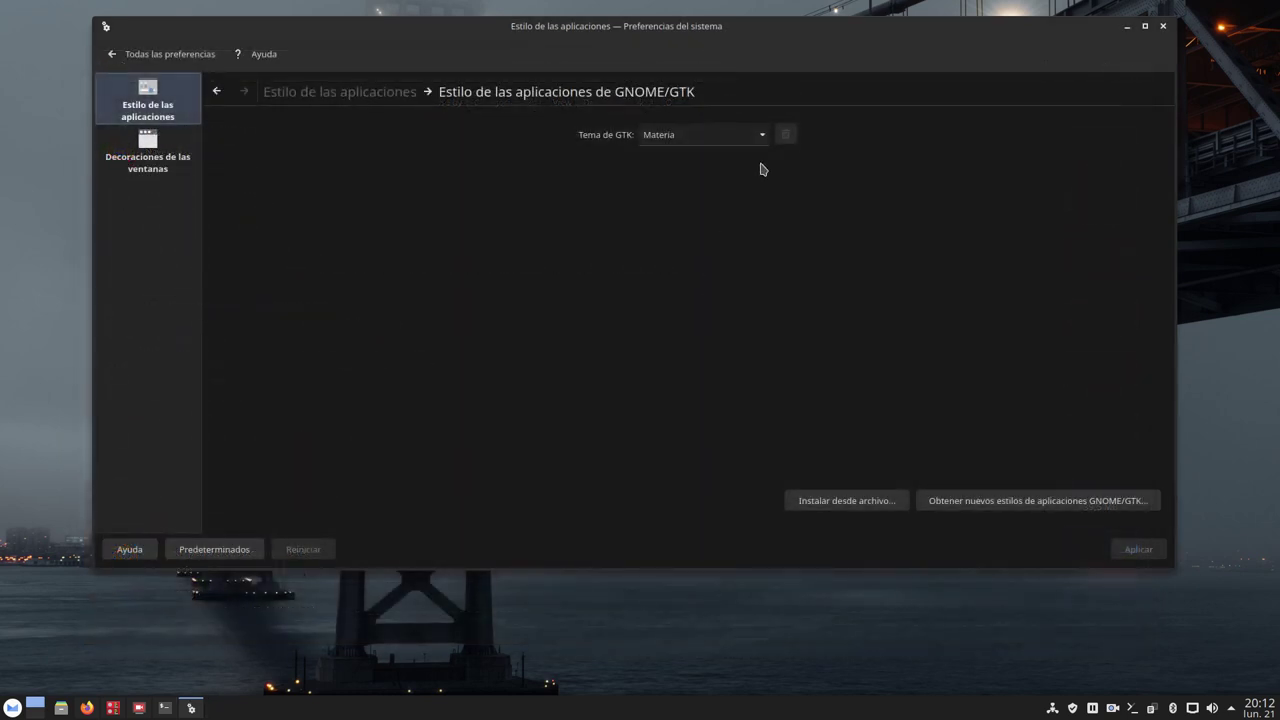
Change the GTK theme to Materia-compact and apply it
{"action": "left_click", "coordinate": [766, 134]}
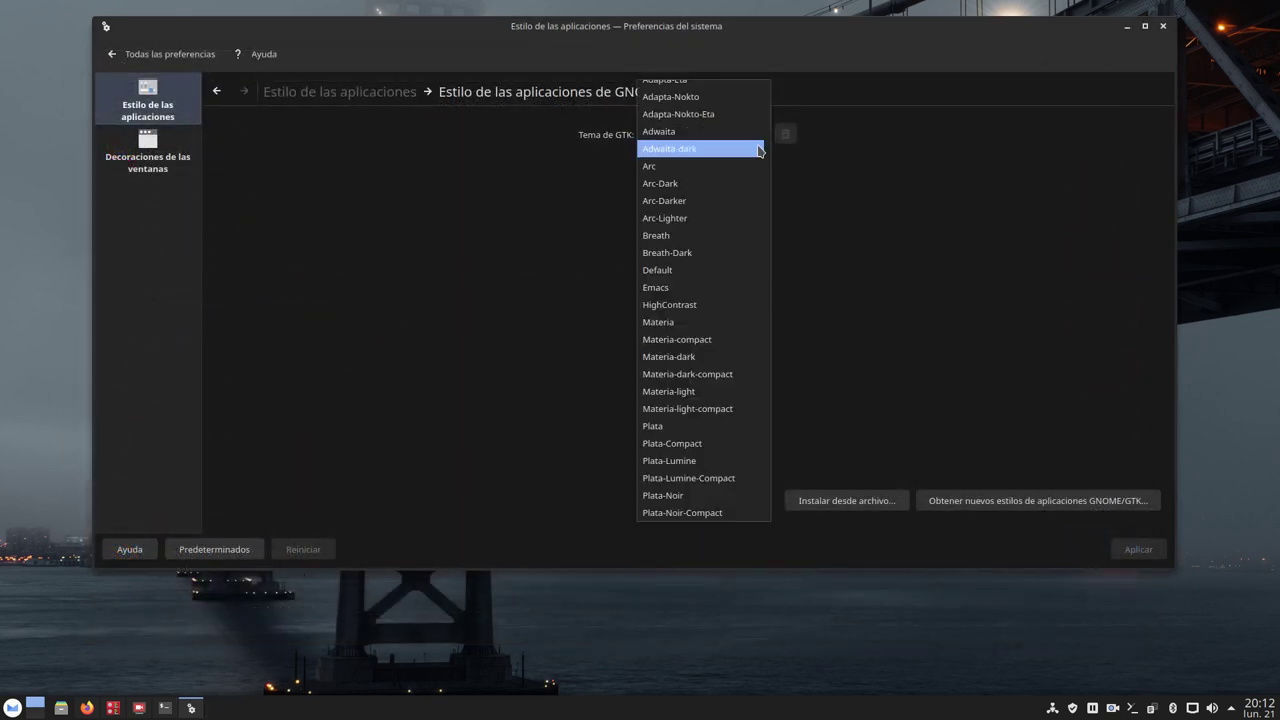
{"action": "left_click", "coordinate": [713, 340]}
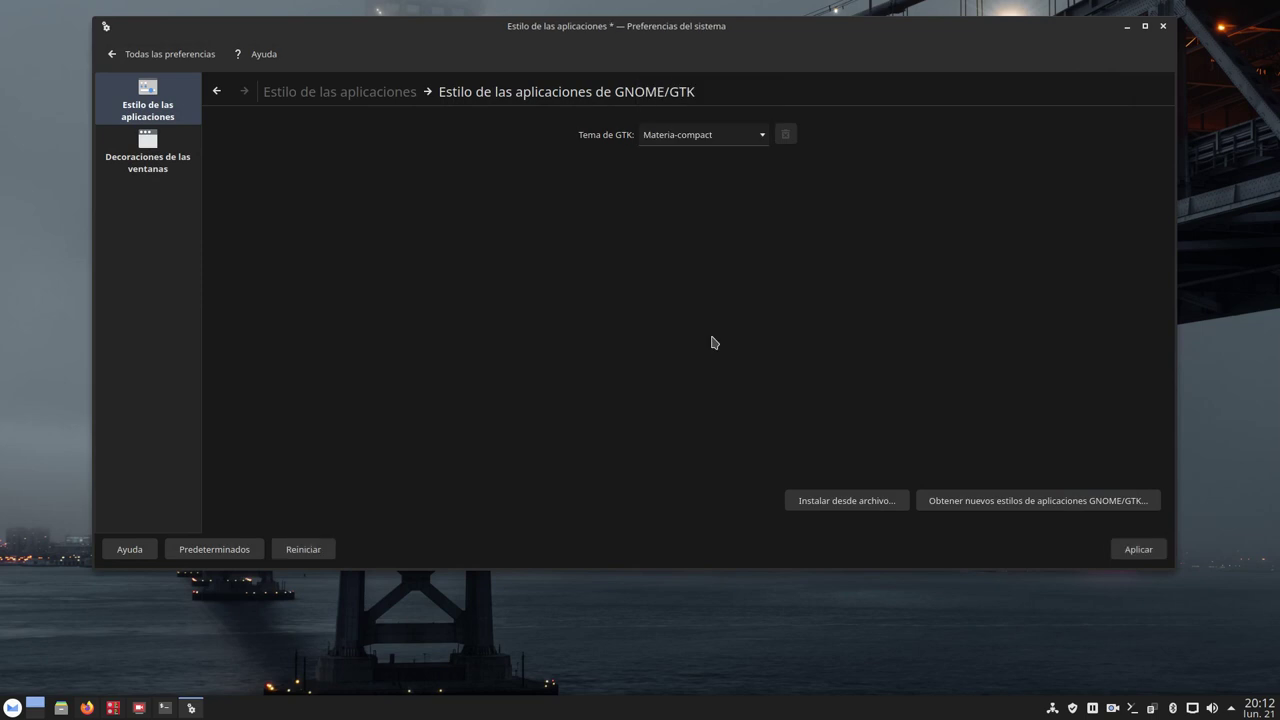
{"action": "left_click", "coordinate": [1120, 548]}
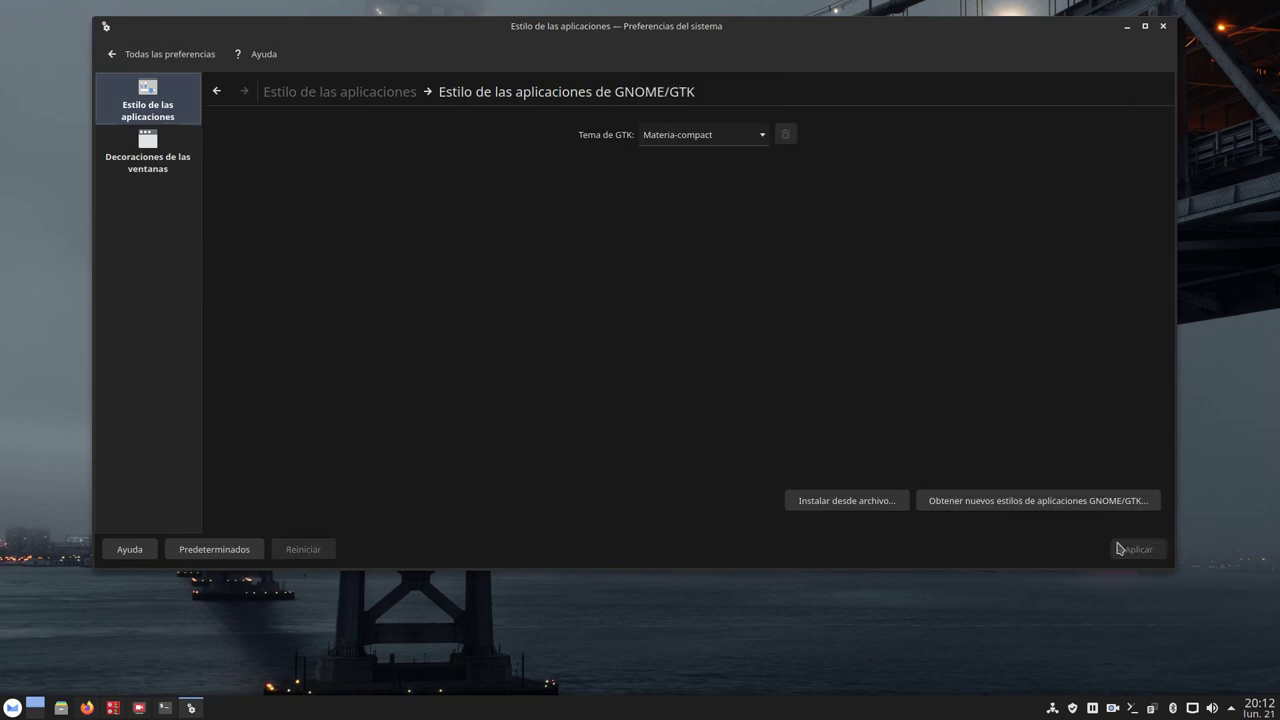
Reopen Añadir/Quitar software to examine its look with the Materia-compact theme, minimizing the preferences window behind it
{"action": "left_click", "coordinate": [12, 708]}
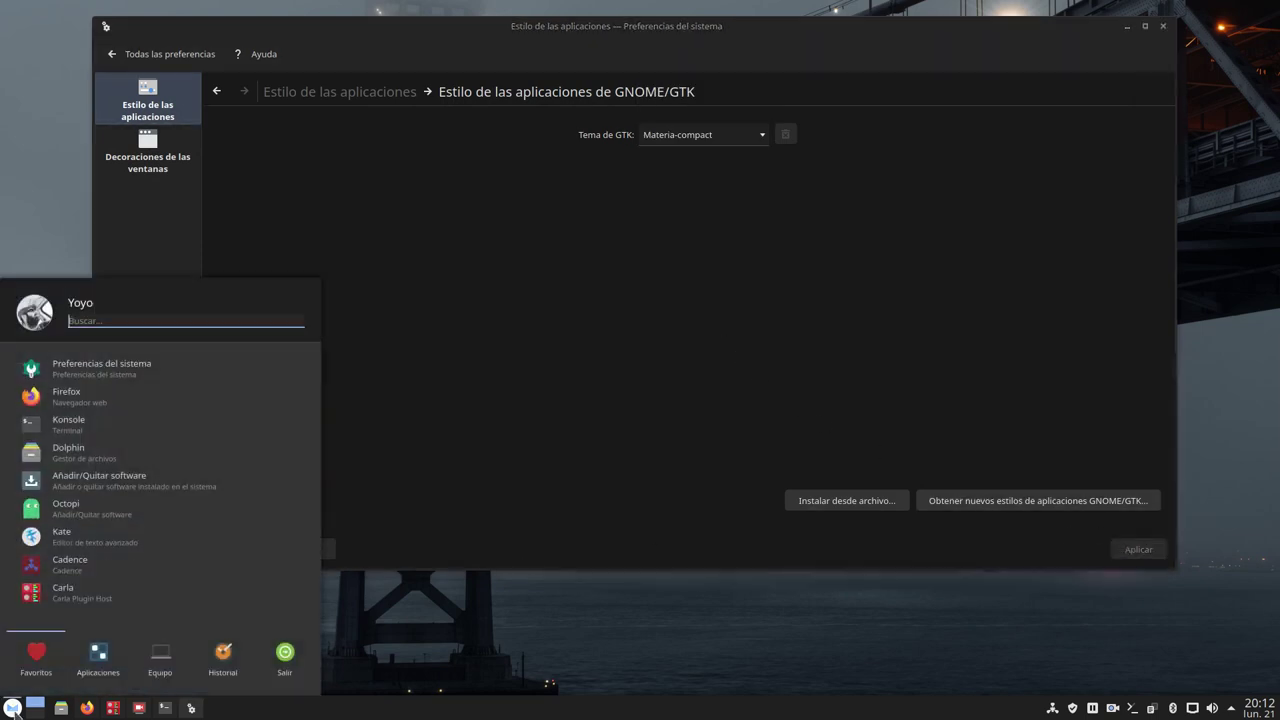
{"action": "left_click", "coordinate": [57, 487]}
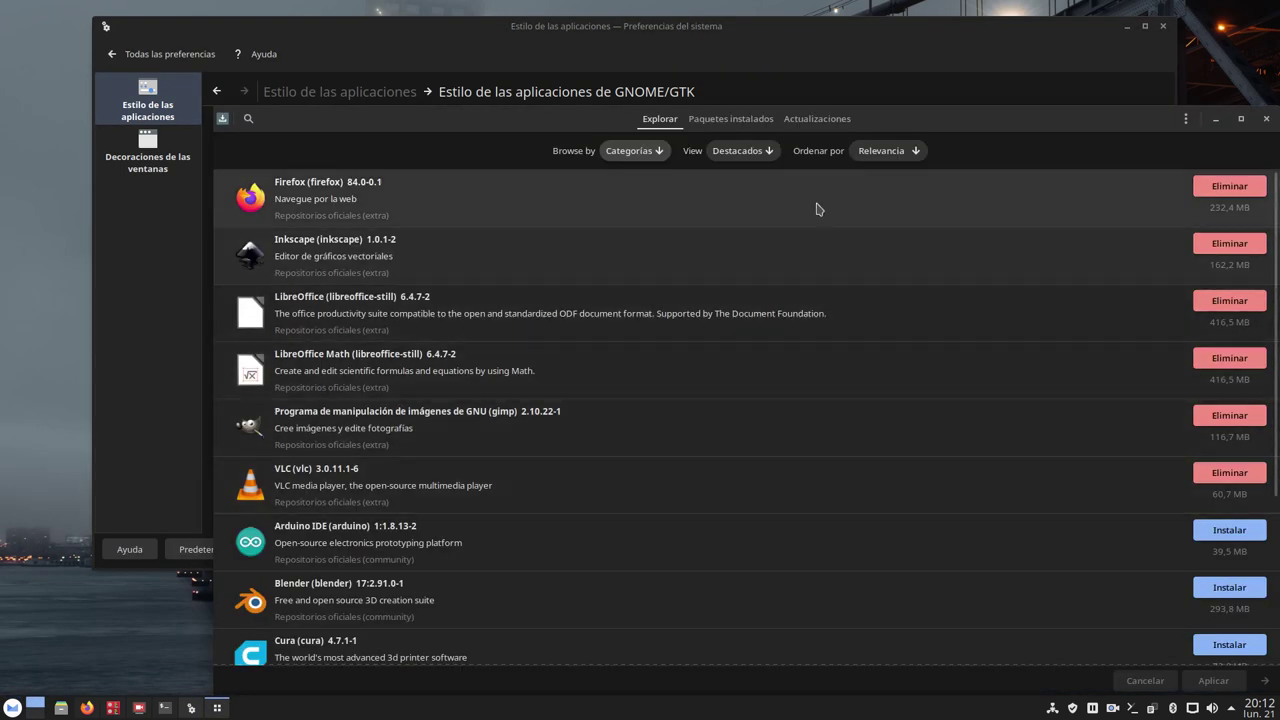
{"action": "left_click_drag", "start_coordinate": [889, 123], "coordinate": [771, 91]}
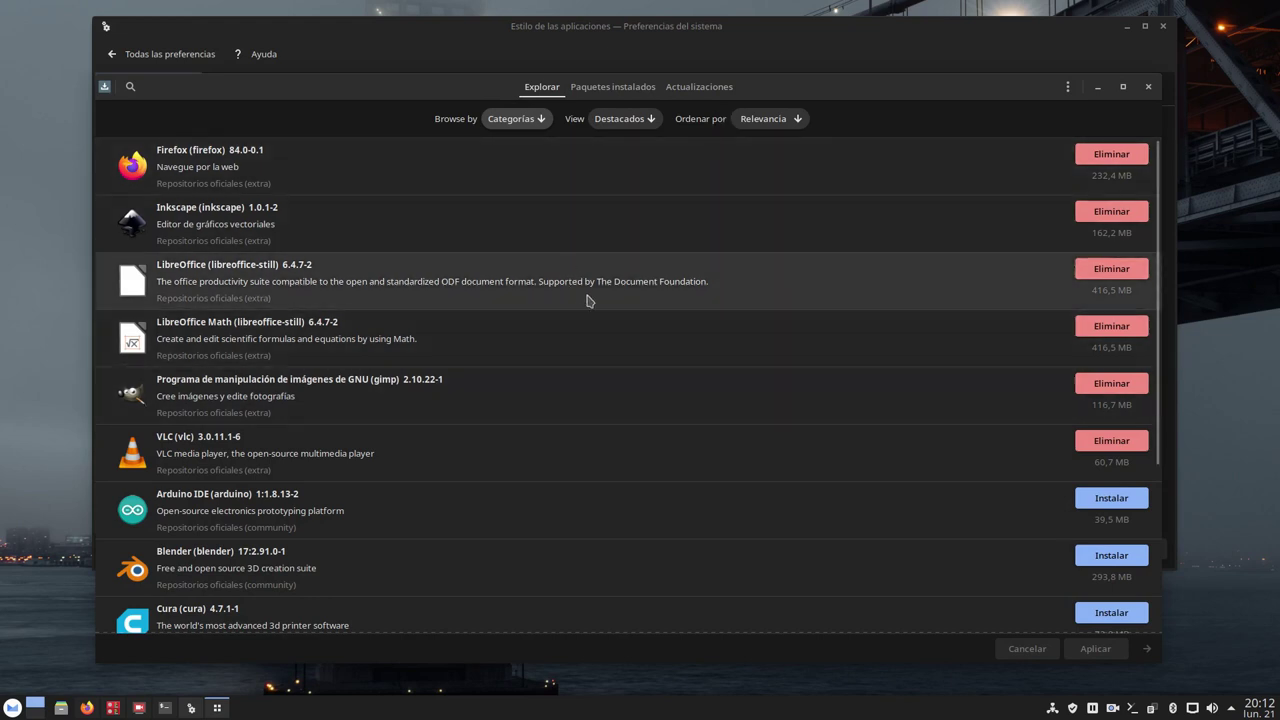
{"action": "left_click", "coordinate": [1127, 26]}
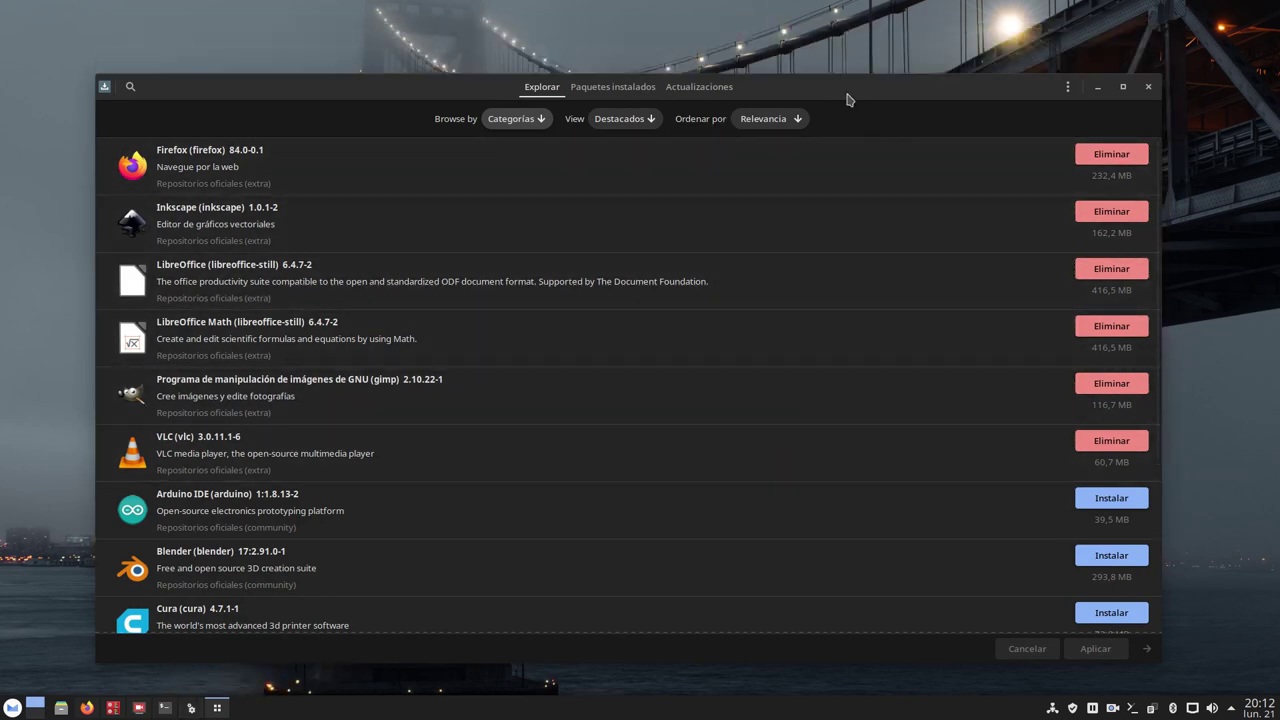
{"action": "left_click_drag", "start_coordinate": [847, 99], "coordinate": [833, 81]}
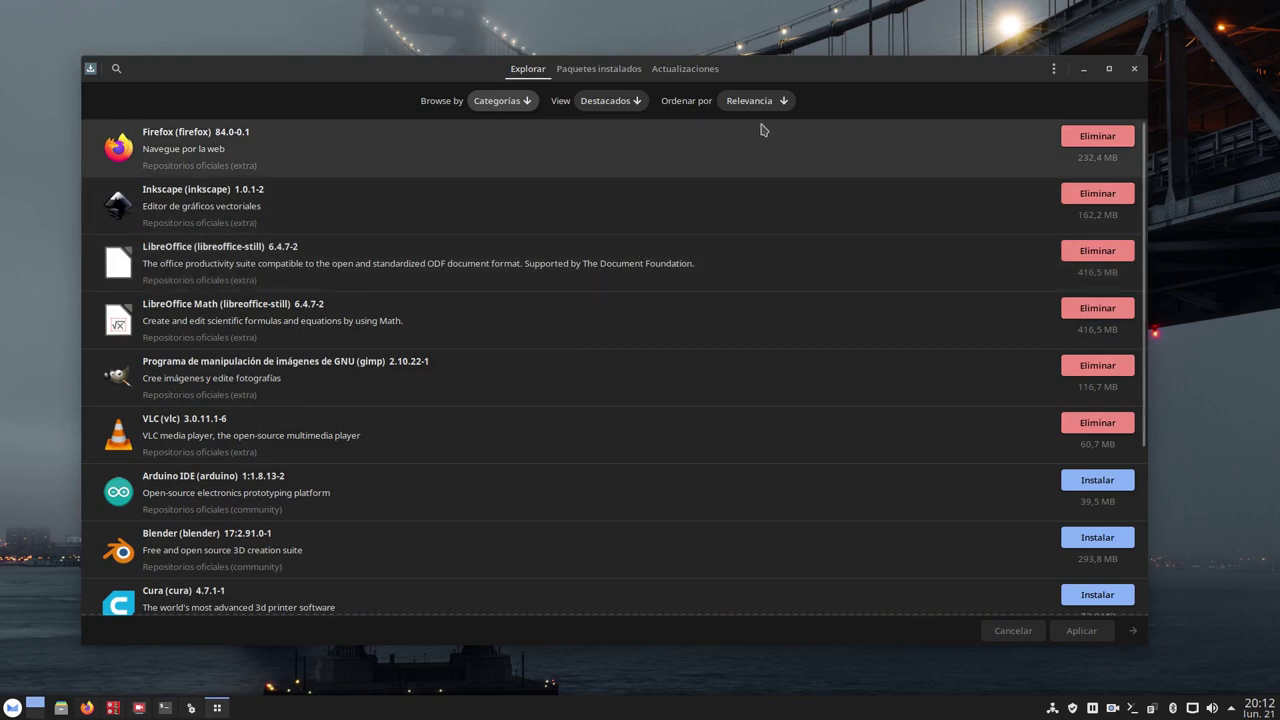
{"action": "left_click_drag", "start_coordinate": [833, 70], "coordinate": [869, 51]}
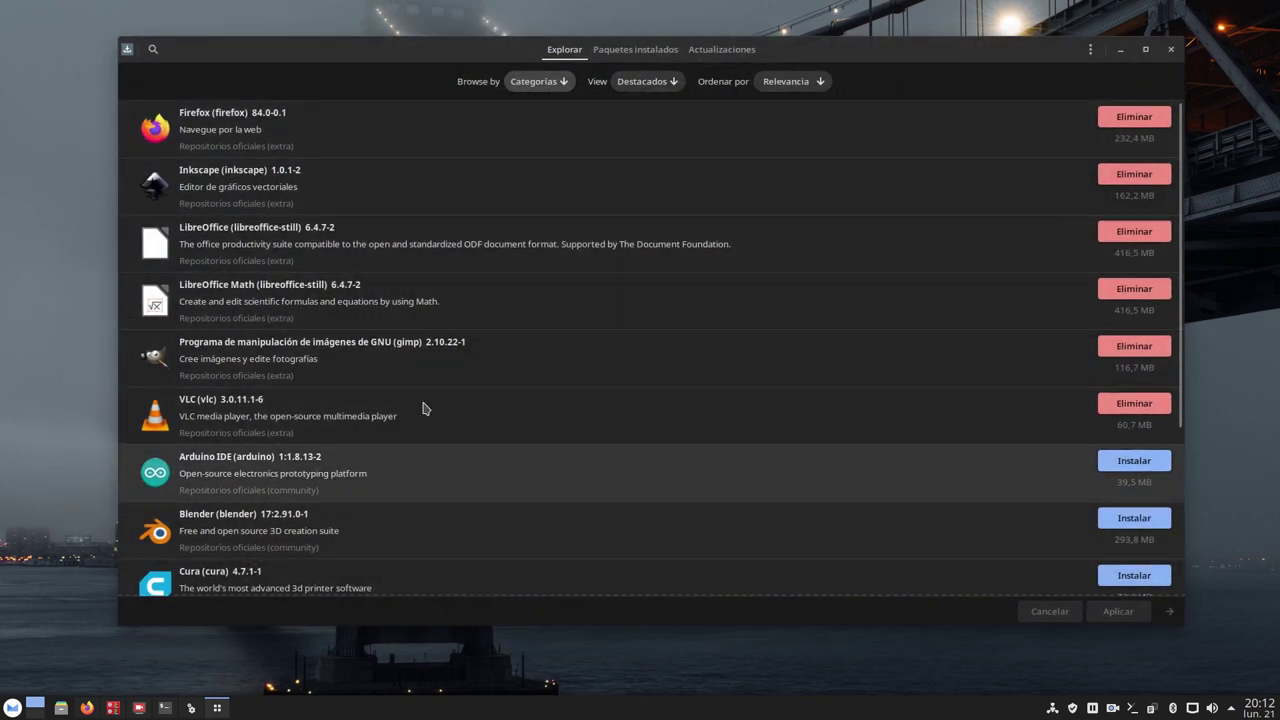
Open the Twitter client, examine how its timeline and mentions look with the GTK theme, and minimize it
{"action": "left_click", "coordinate": [12, 707]}
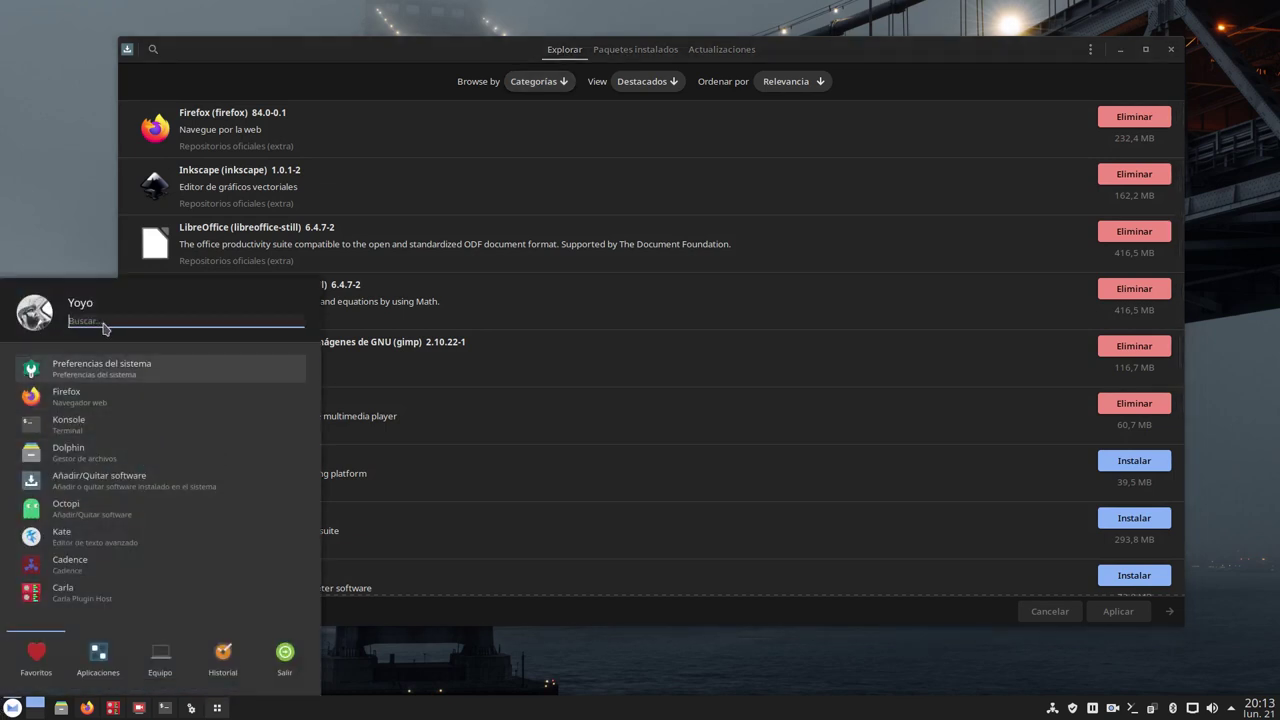
{"action": "left_click", "coordinate": [98, 658]}
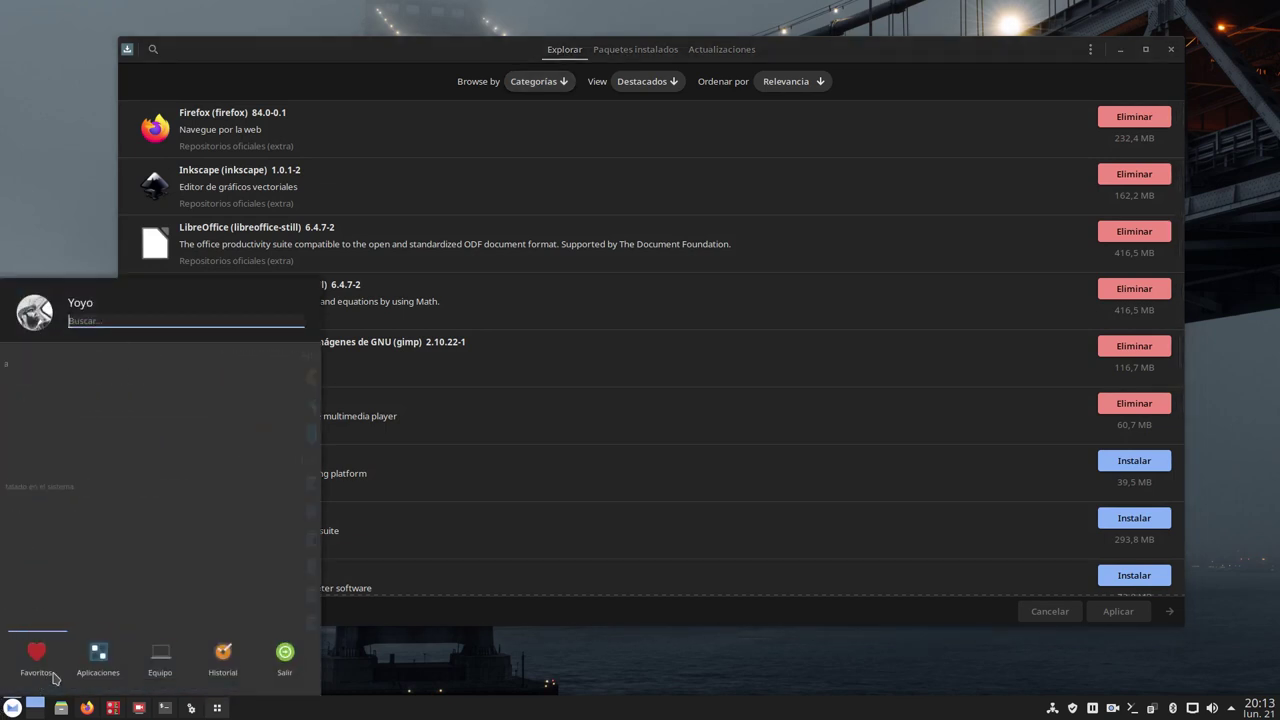
{"action": "left_click", "coordinate": [93, 448]}
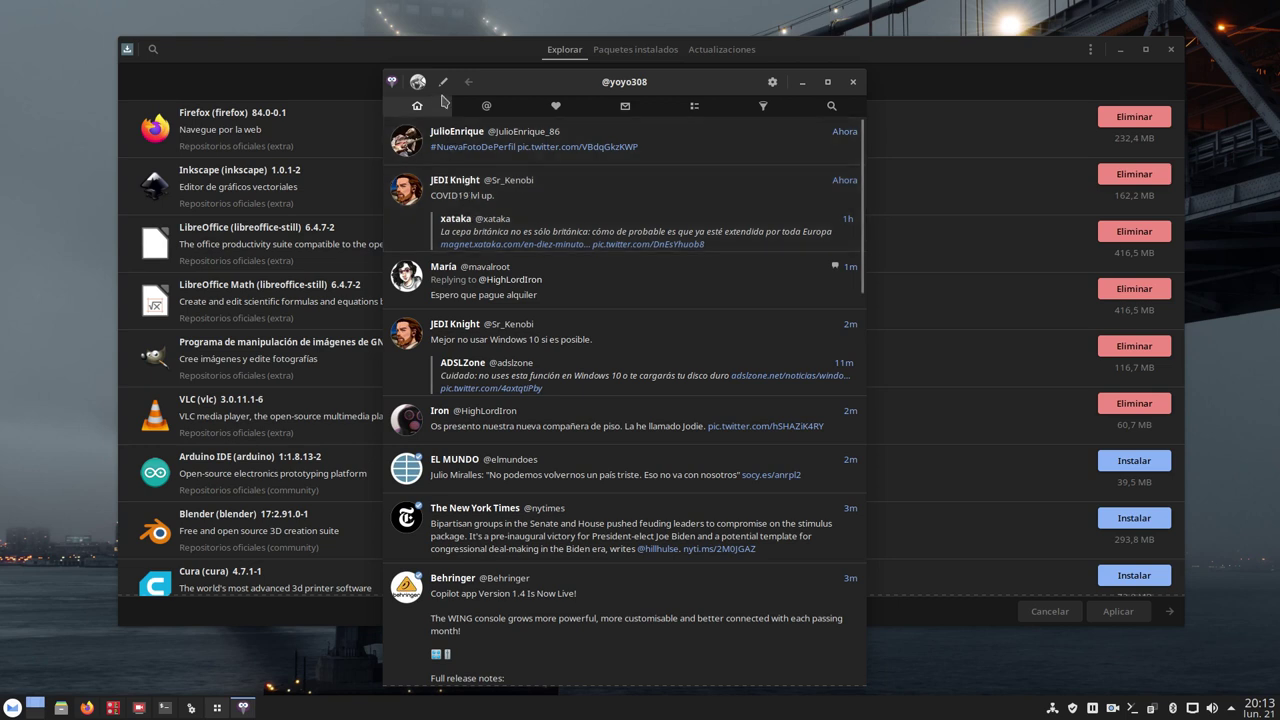
{"action": "left_click_drag", "start_coordinate": [686, 88], "coordinate": [706, 90]}
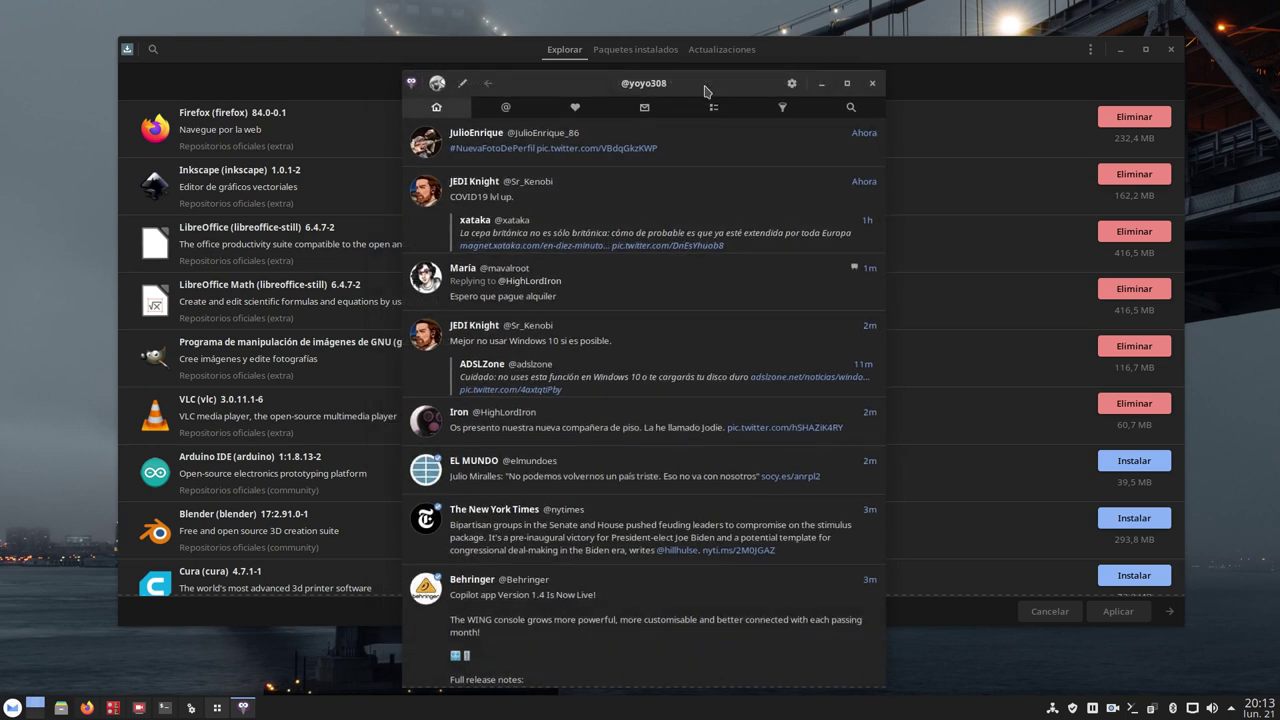
{"action": "left_click", "coordinate": [507, 108]}
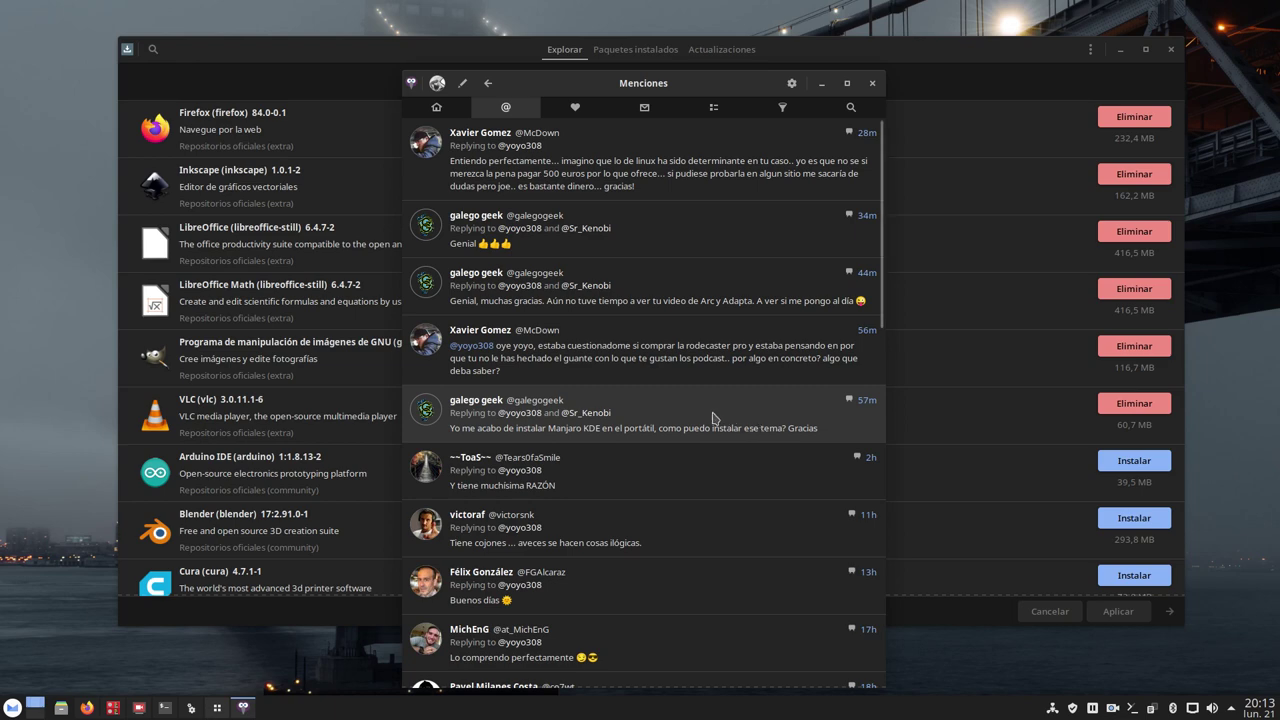
{"action": "left_click", "coordinate": [436, 110]}
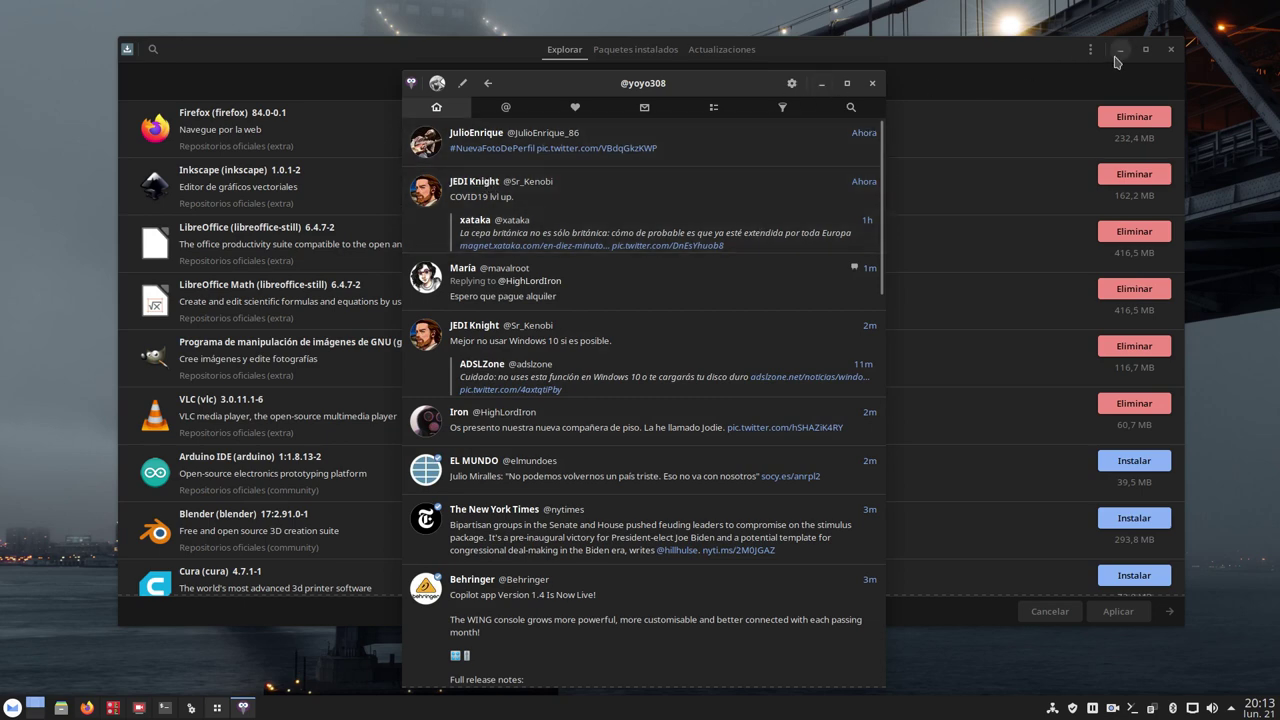
{"action": "left_click", "coordinate": [821, 83]}
Open the DeaDBeeF audio player to examine how the GTK theme looks in its window
{"action": "left_click", "coordinate": [12, 708]}
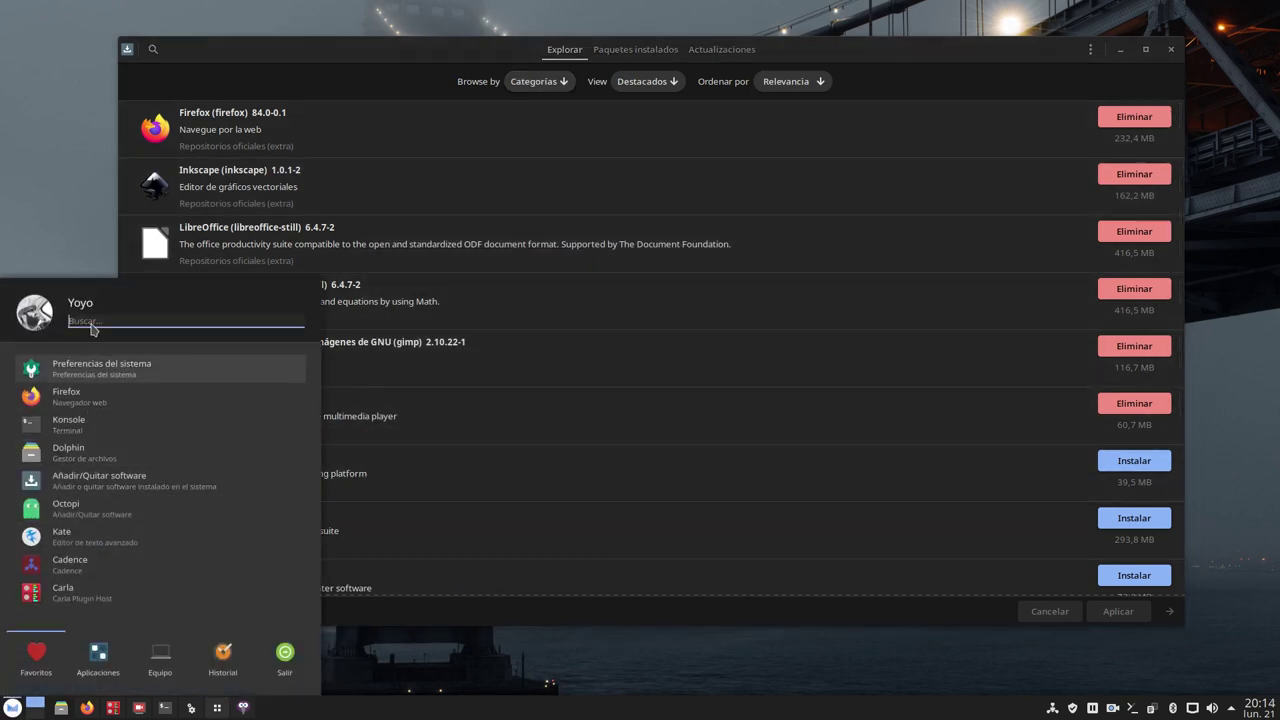
{"action": "type", "text": "pant"}
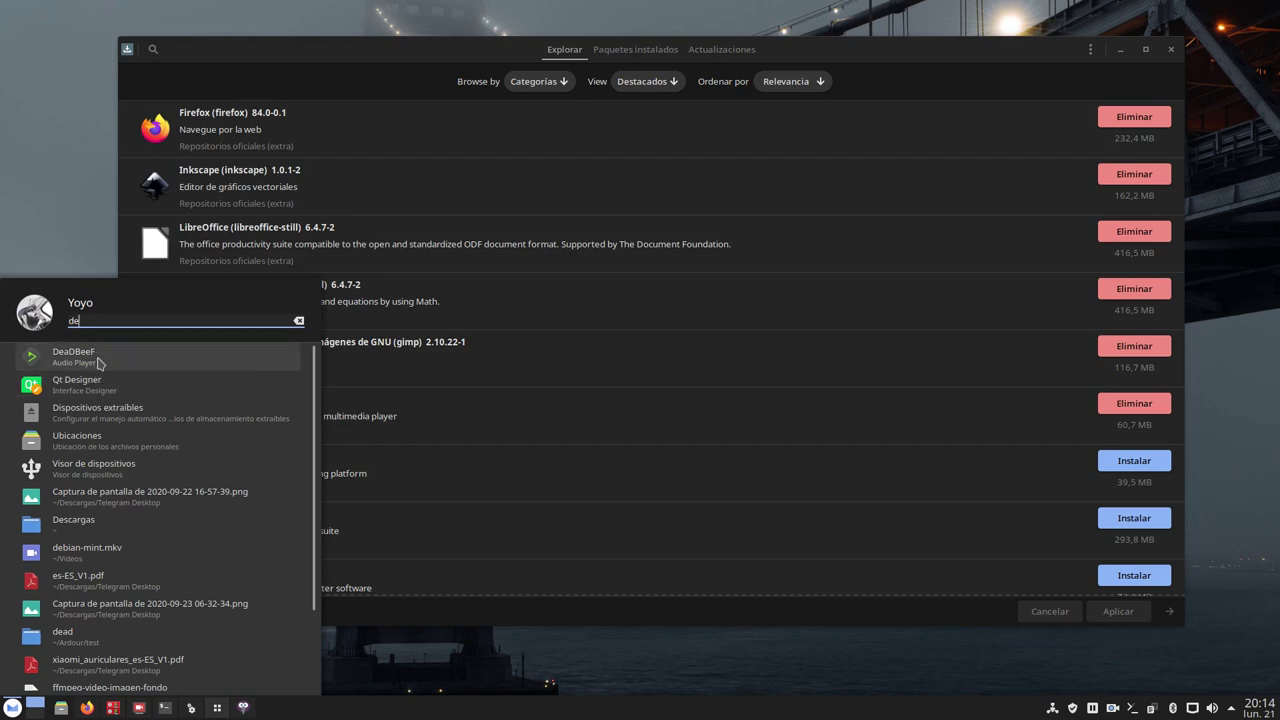
{"action": "left_click", "coordinate": [97, 364]}
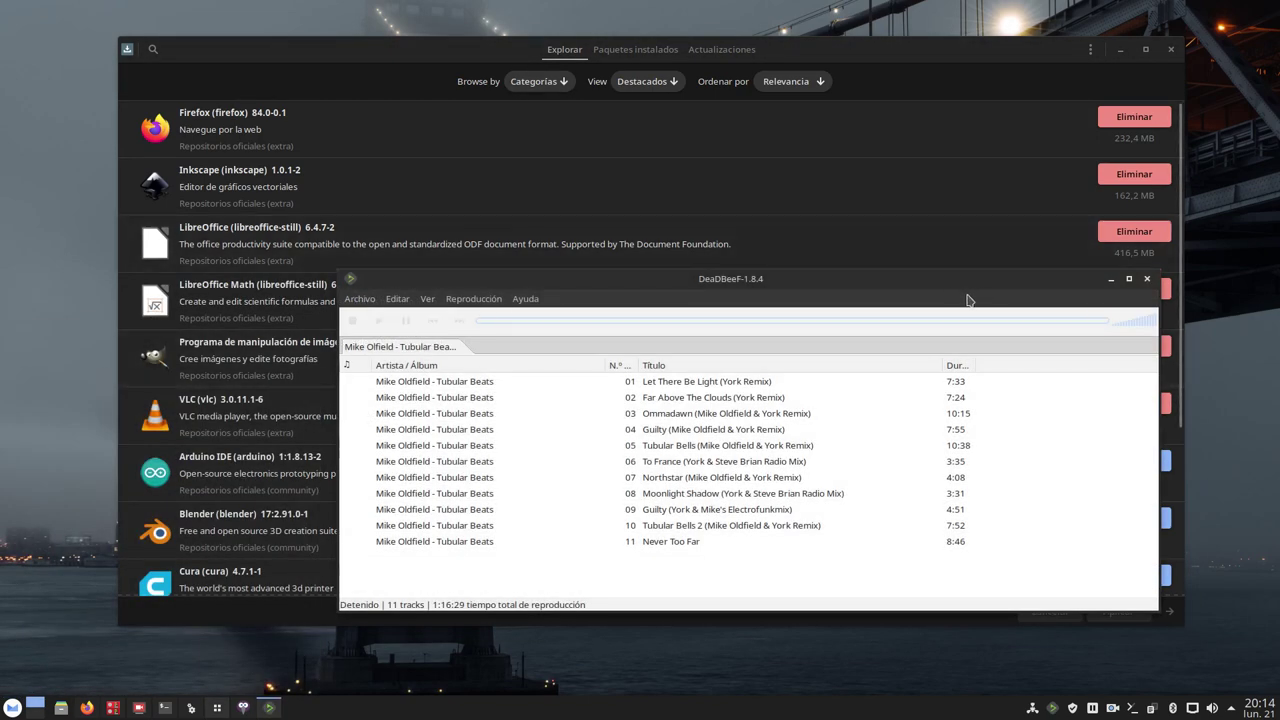
{"action": "left_click_drag", "start_coordinate": [918, 287], "coordinate": [757, 247]}
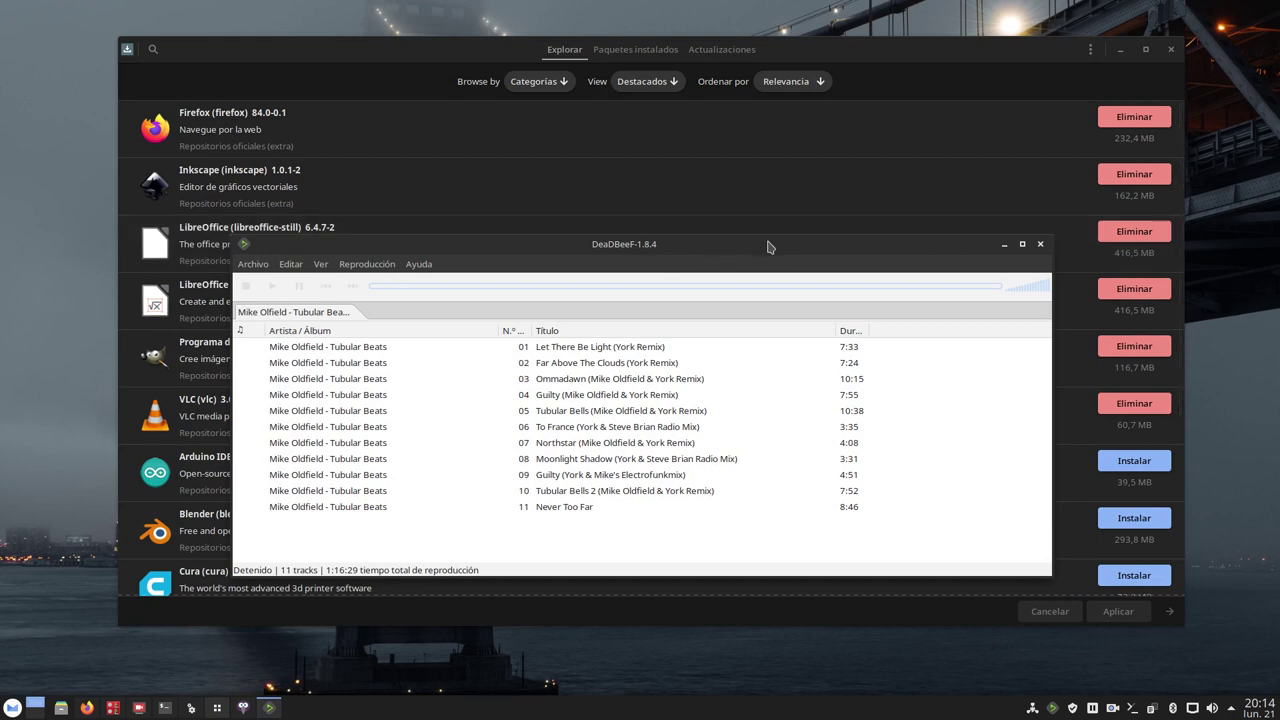
{"action": "left_click_drag", "start_coordinate": [770, 252], "coordinate": [721, 215]}
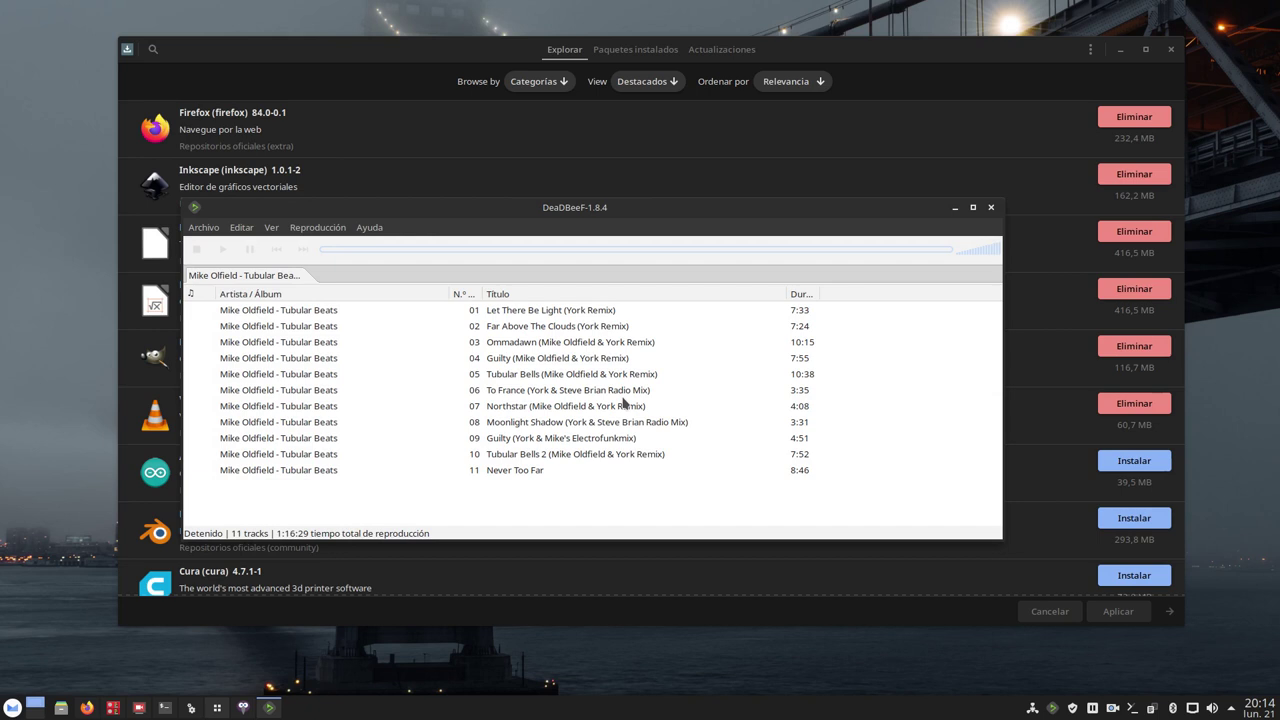
Change the GTK theme to Materia-dark-compact, apply it and minimize the system preferences
{"action": "left_click", "coordinate": [193, 708]}
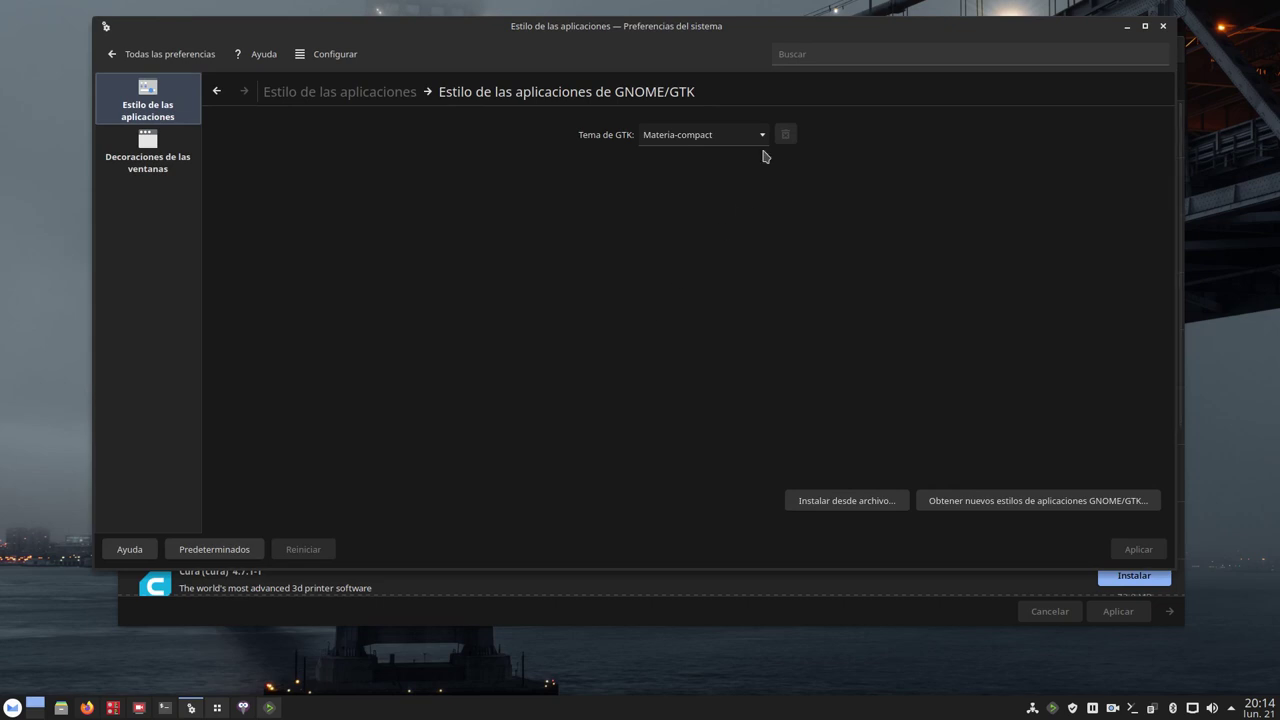
{"action": "left_click", "coordinate": [760, 141]}
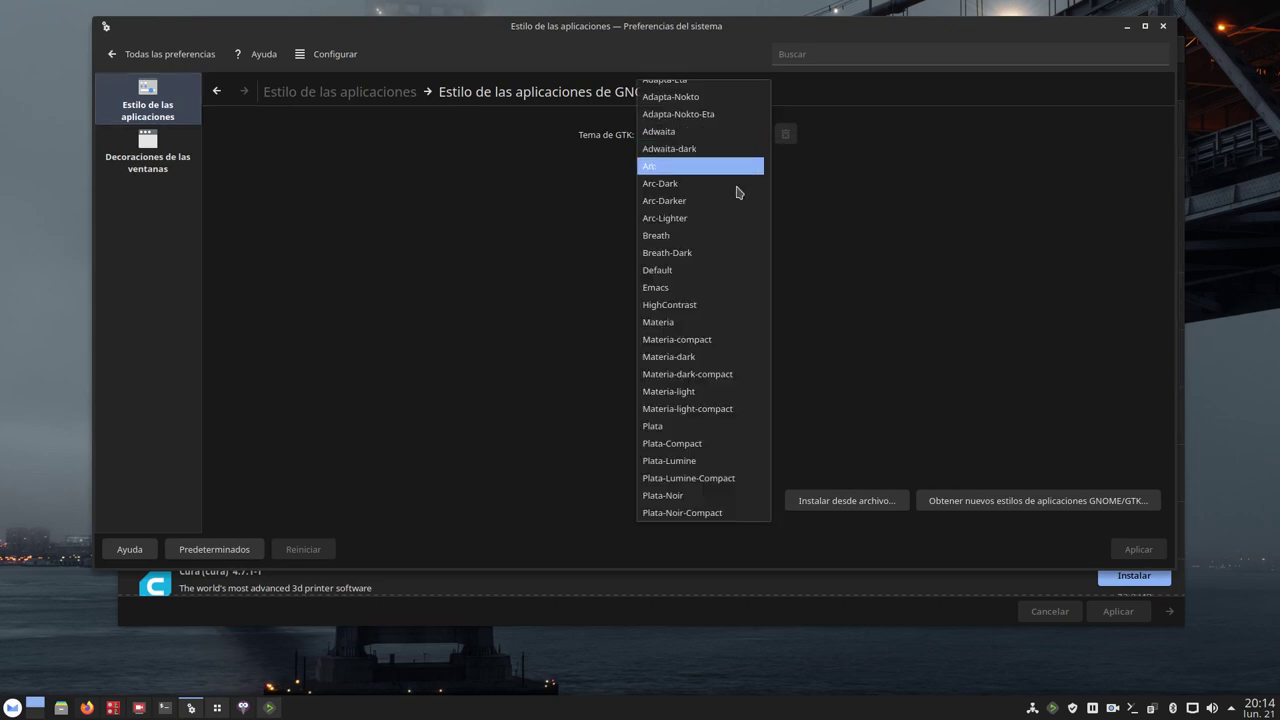
{"action": "left_click", "coordinate": [700, 375]}
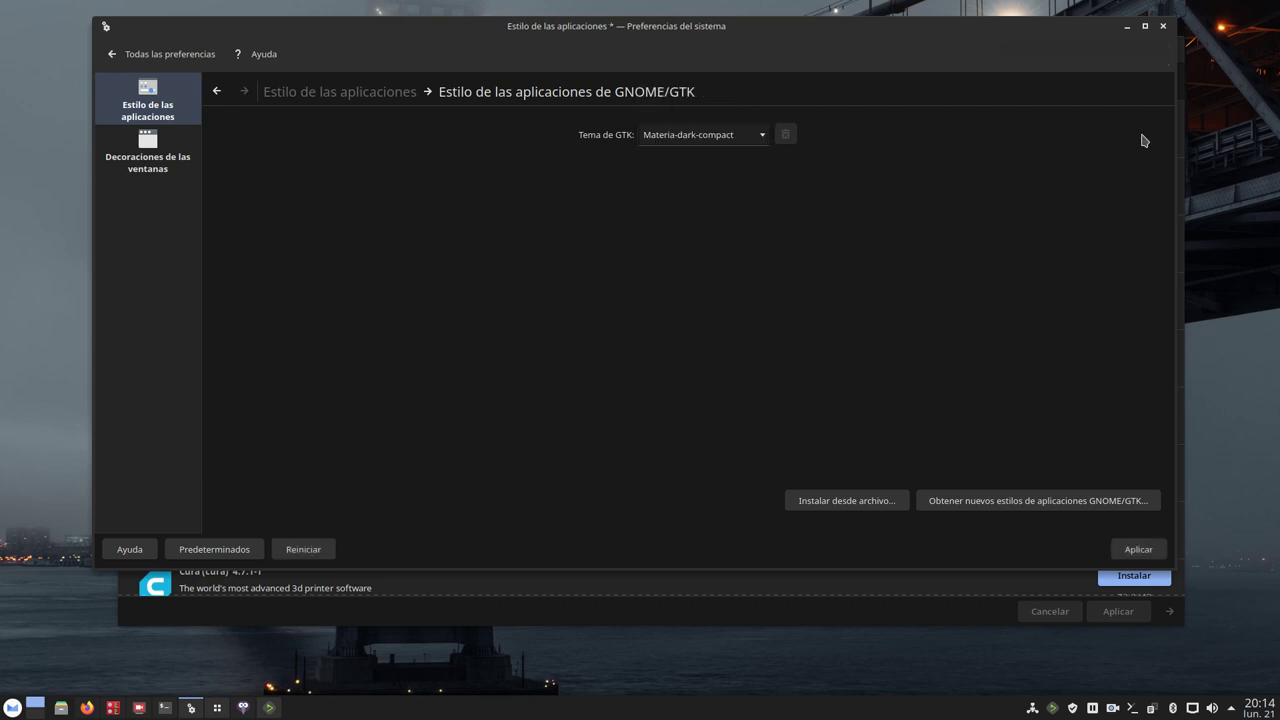
{"action": "left_click", "coordinate": [1136, 550]}
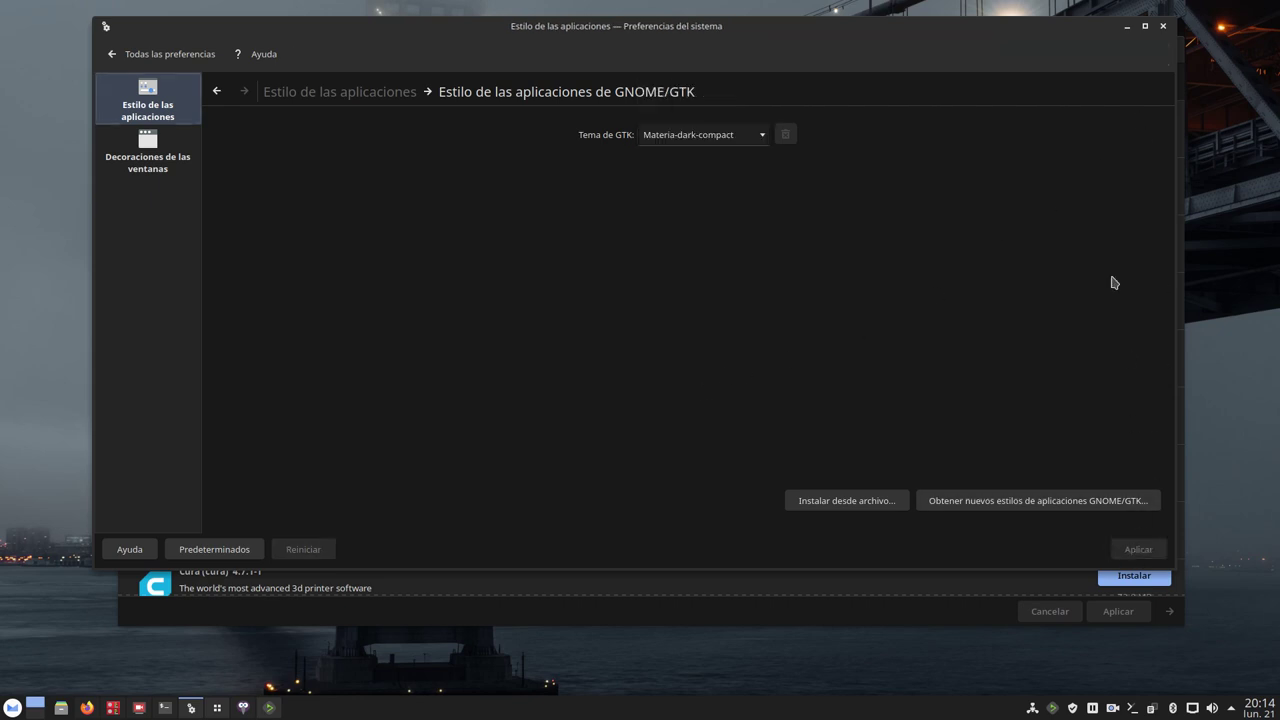
{"action": "left_click", "coordinate": [1127, 26]}
Restart DeaDBeeF to examine its look with the dark GTK theme, minimize the software manager and close the player
{"action": "left_click", "coordinate": [989, 209]}
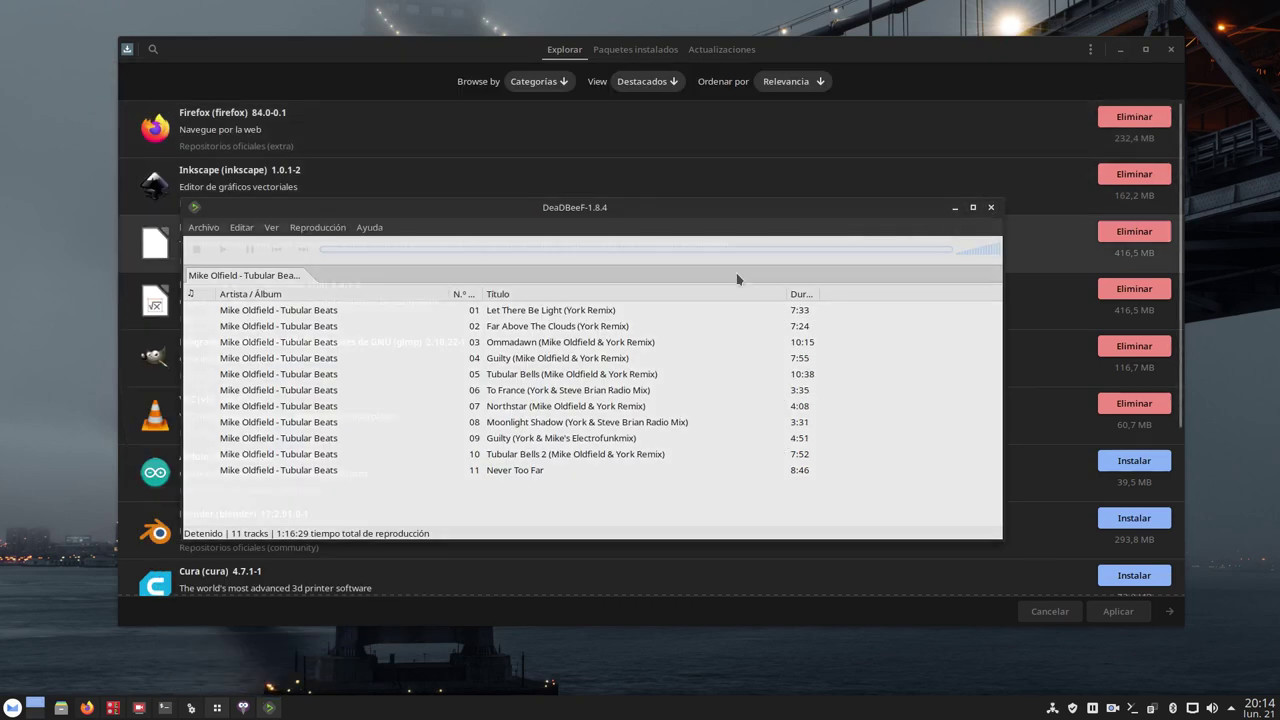
{"action": "left_click", "coordinate": [6, 707]}
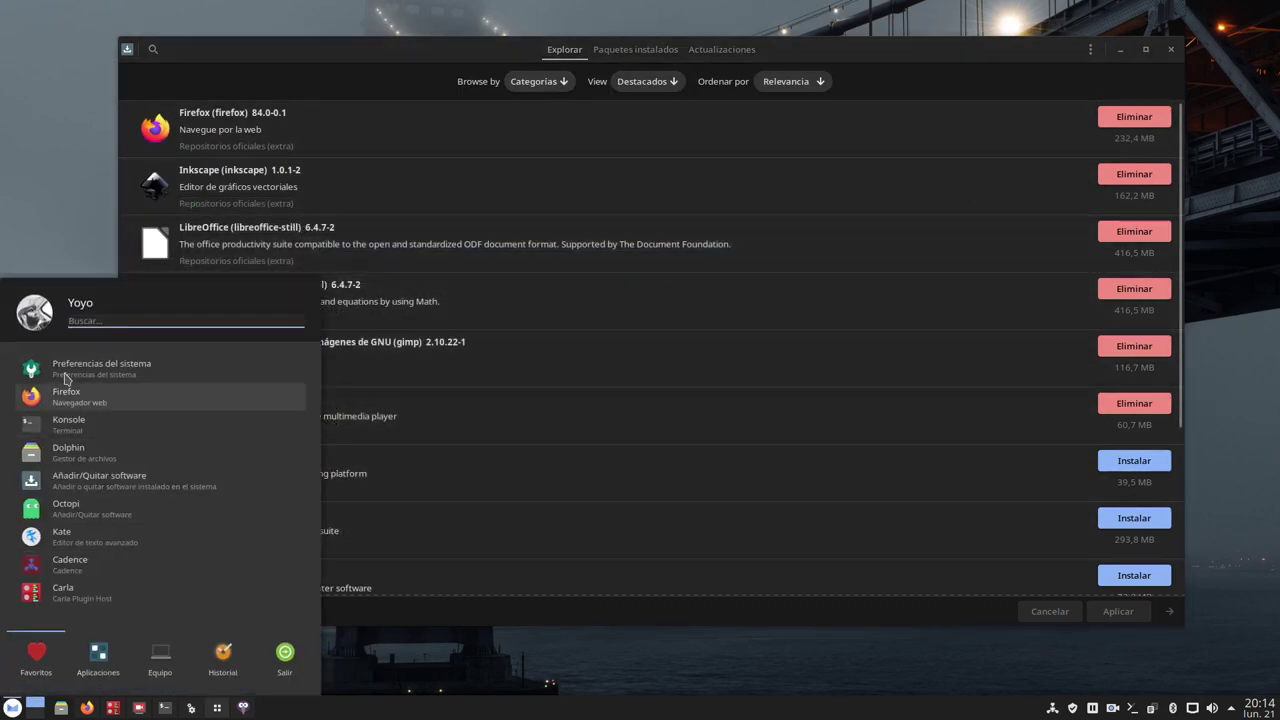
{"action": "type", "text": "dead"}
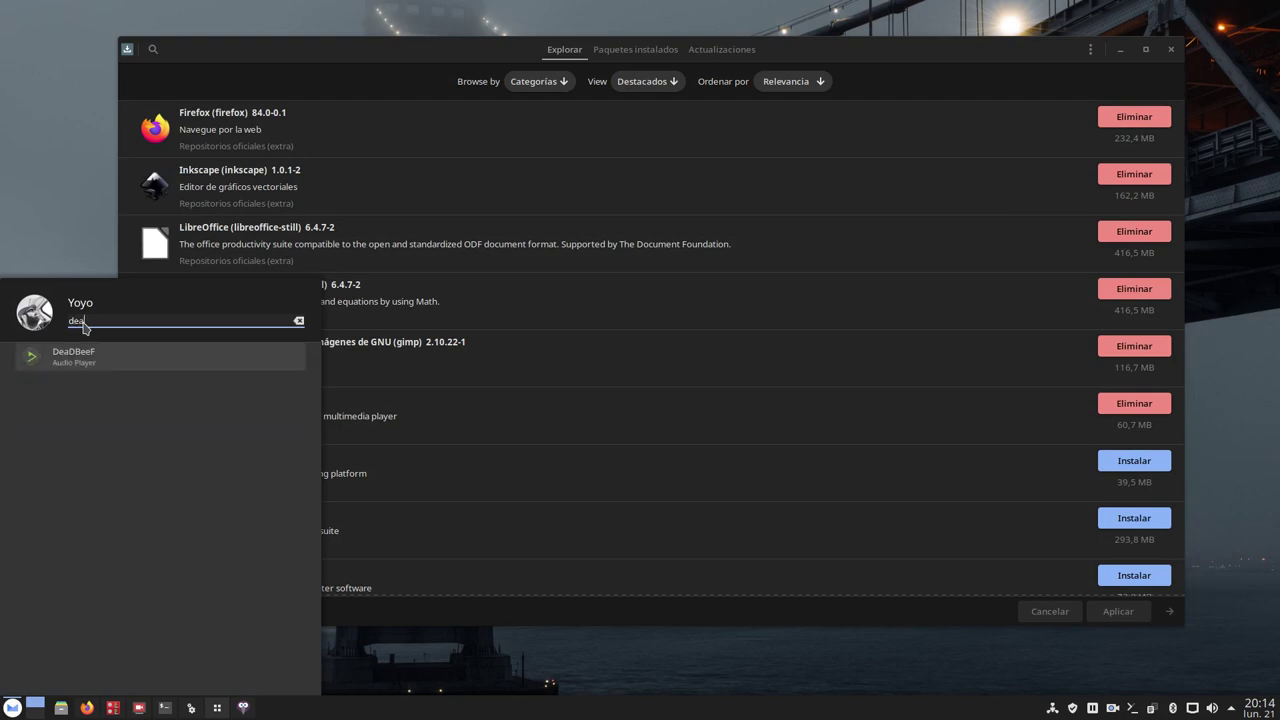
{"action": "left_click", "coordinate": [84, 354]}
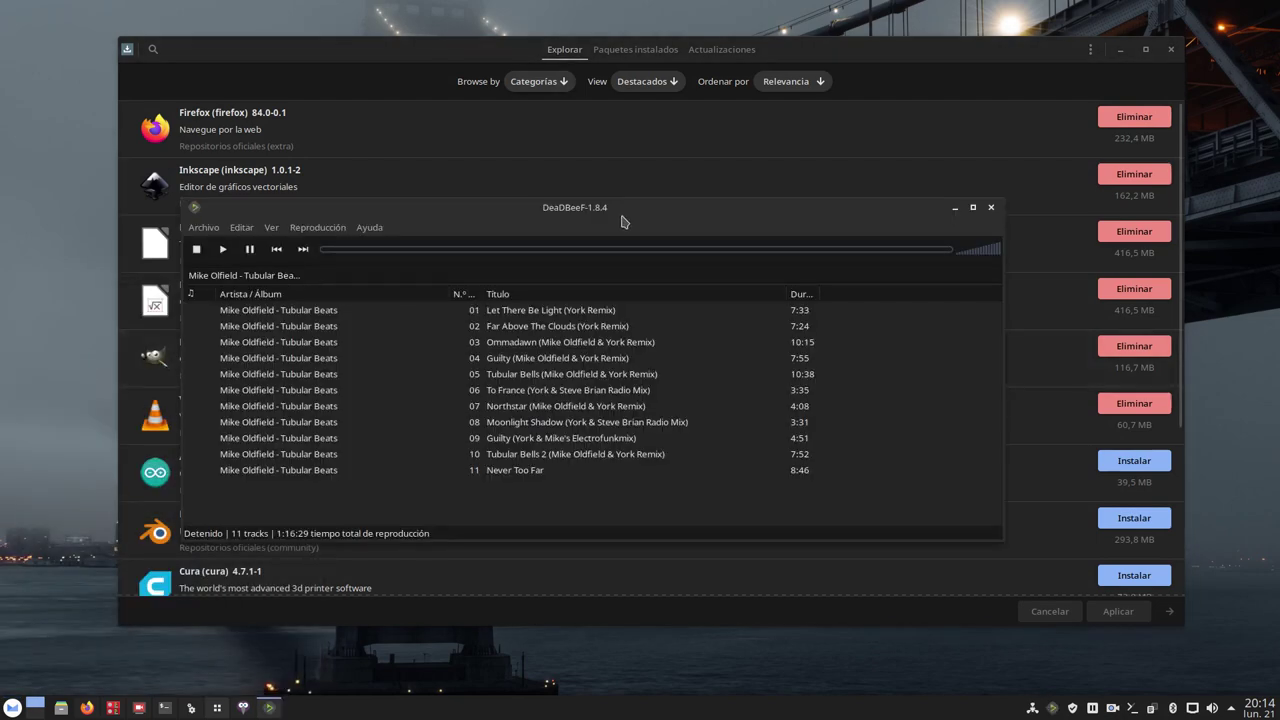
{"action": "left_click_drag", "start_coordinate": [603, 209], "coordinate": [590, 97]}
{"action": "left_click", "coordinate": [1120, 49]}
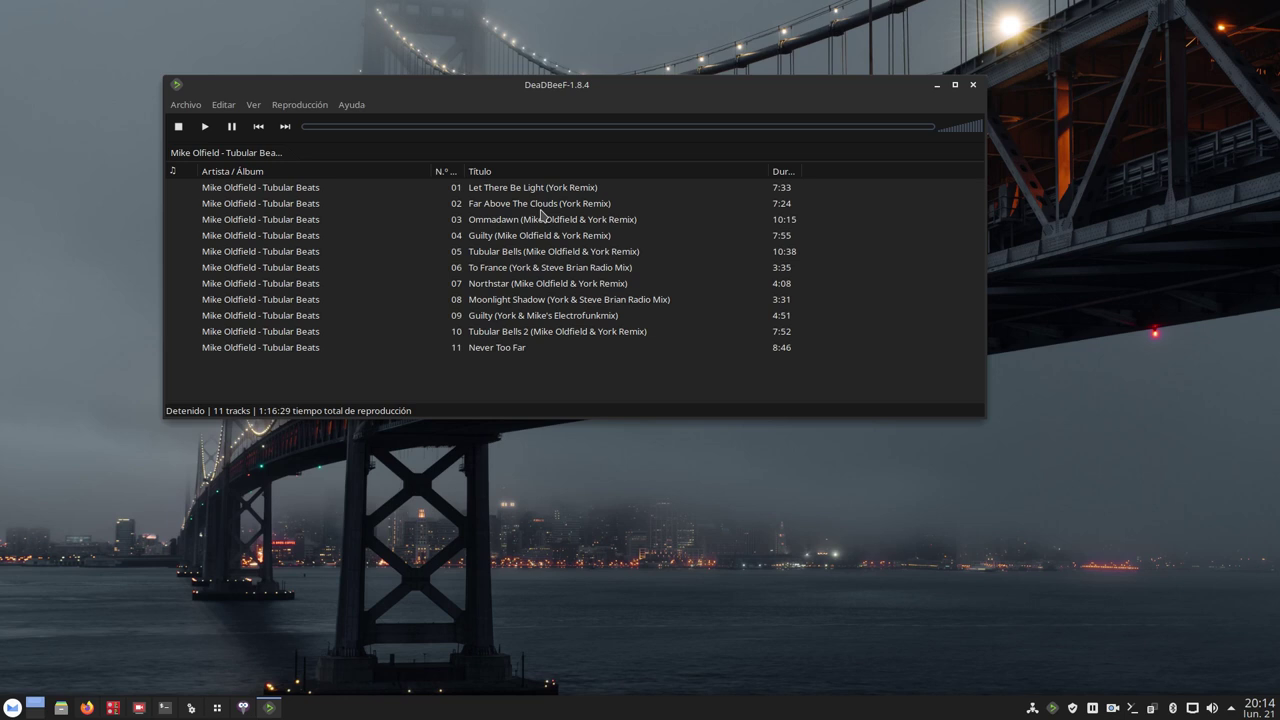
{"action": "left_click", "coordinate": [972, 87]}
Return to the system preferences and examine the available color schemes under Colores, including Materia Dark
{"action": "left_click", "coordinate": [12, 708]}
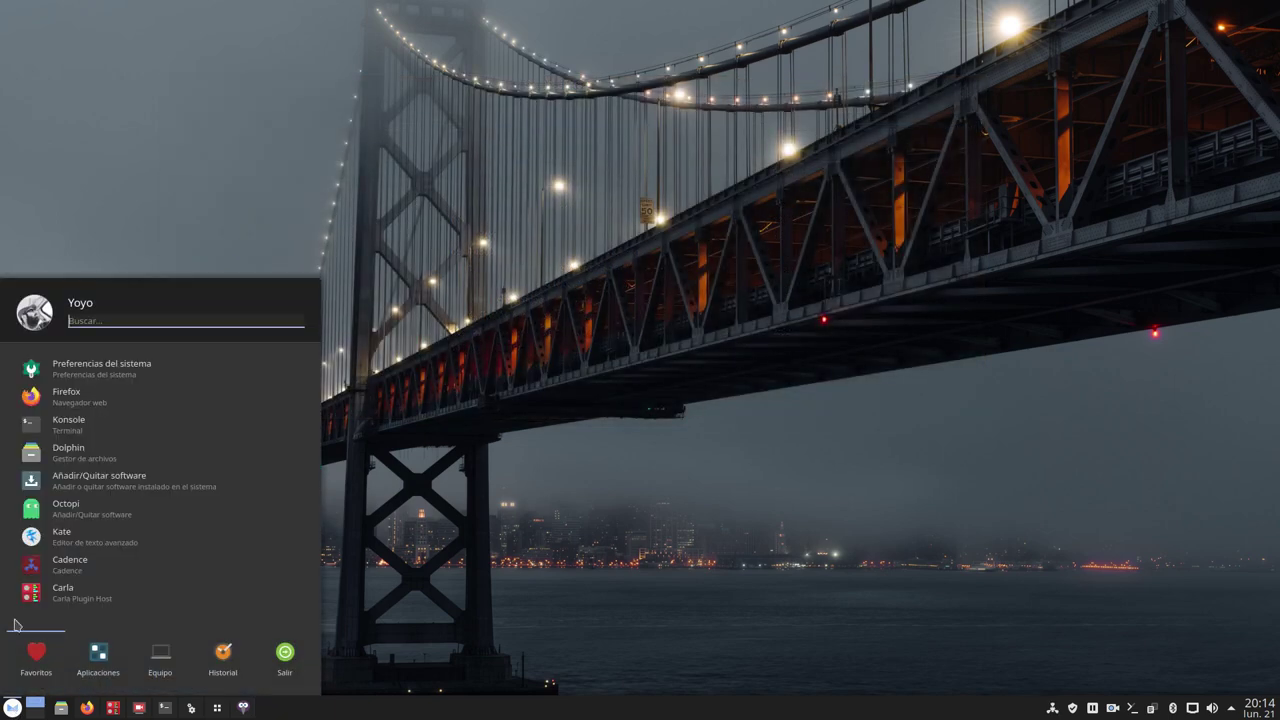
{"action": "left_click", "coordinate": [178, 375]}
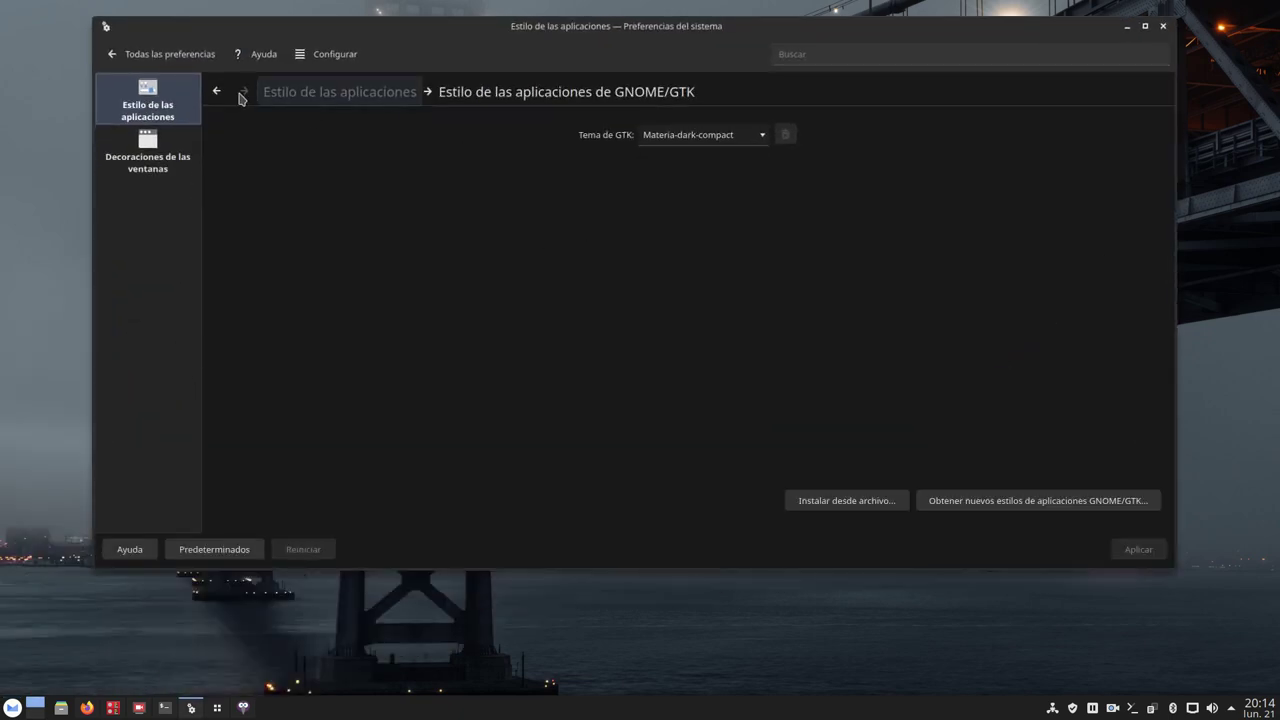
{"action": "left_click", "coordinate": [155, 54]}
{"action": "left_click", "coordinate": [368, 214]}
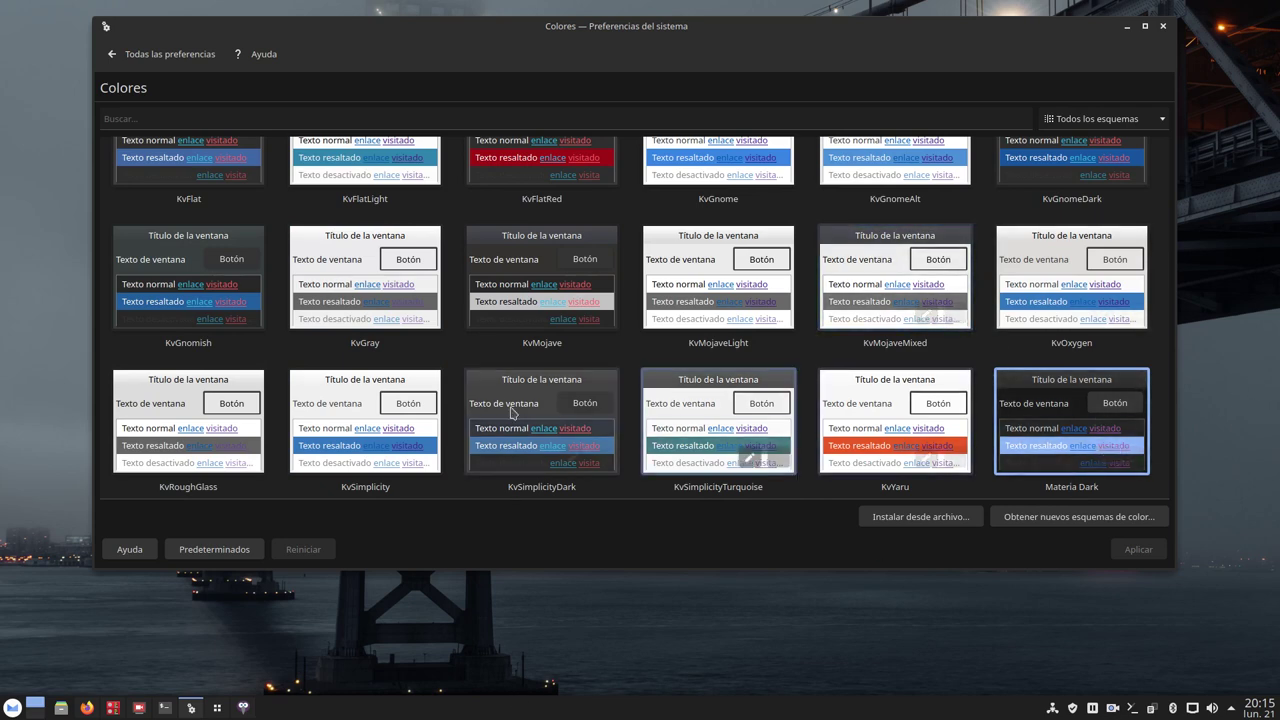
{"action": "scroll", "coordinate": [505, 405], "scroll_direction": "up", "scroll_amount": 5}
{"action": "scroll", "coordinate": [505, 405], "scroll_direction": "up", "scroll_amount": 3}
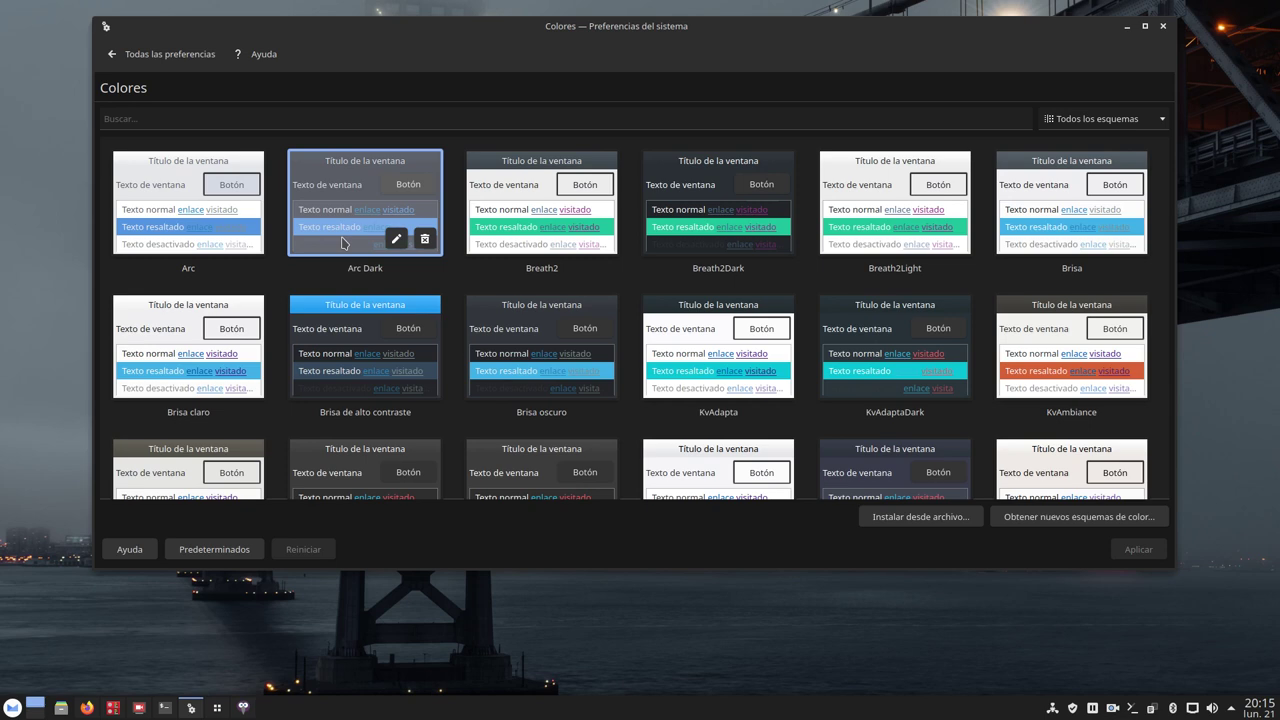
{"action": "scroll", "coordinate": [571, 260], "scroll_direction": "down", "scroll_amount": 15}
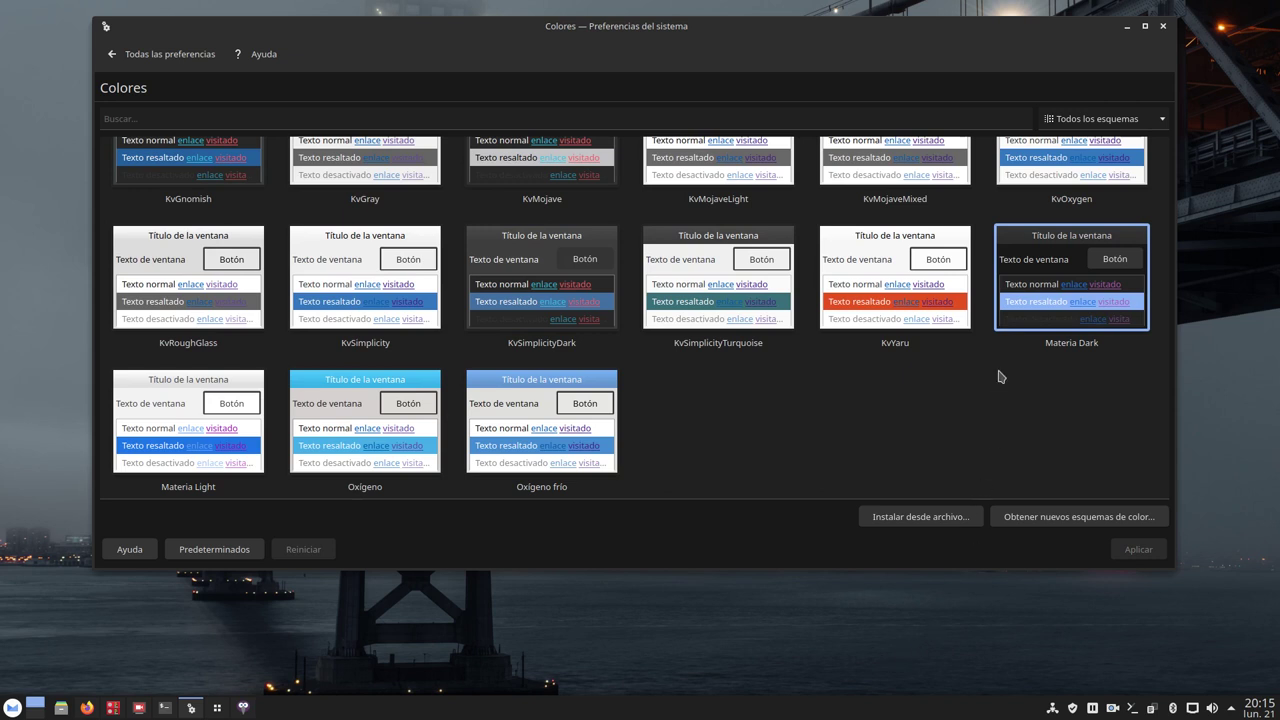
{"action": "left_click", "coordinate": [1033, 292]}
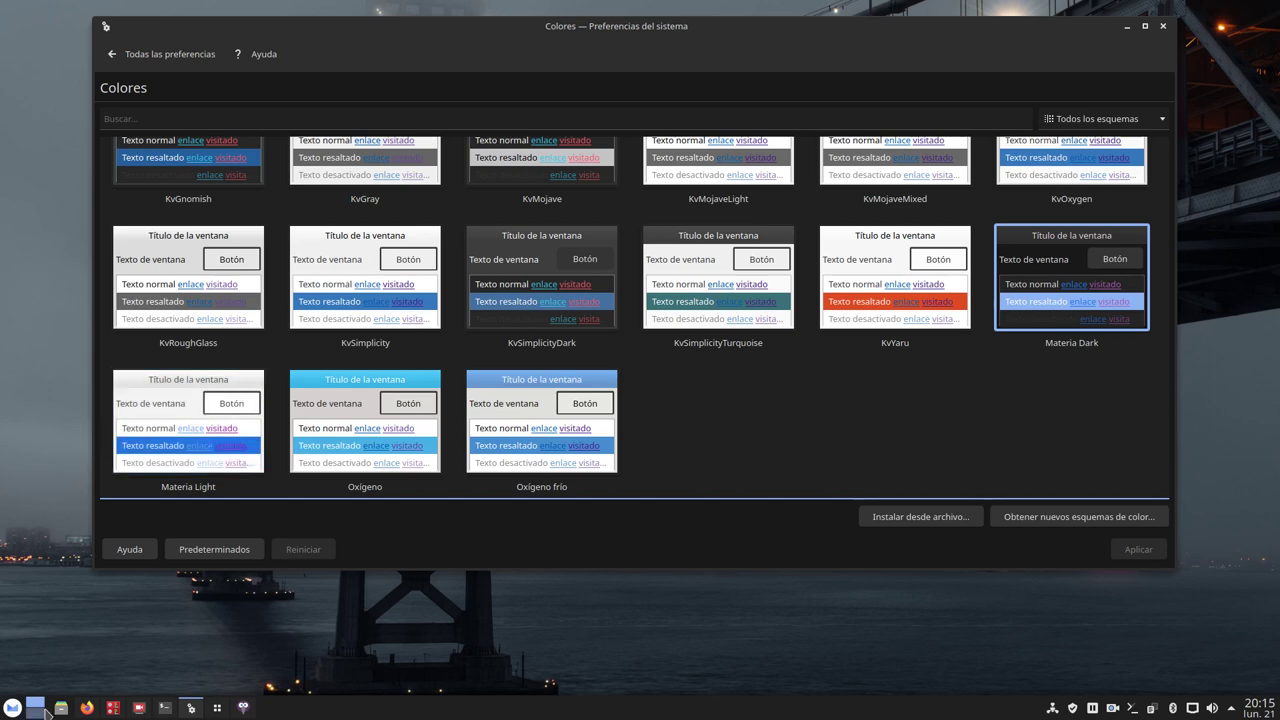
Minimize the system preferences and open the Dolphin file manager to examine its themed window and options menu, closing it after the check
{"action": "left_click", "coordinate": [1127, 26]}
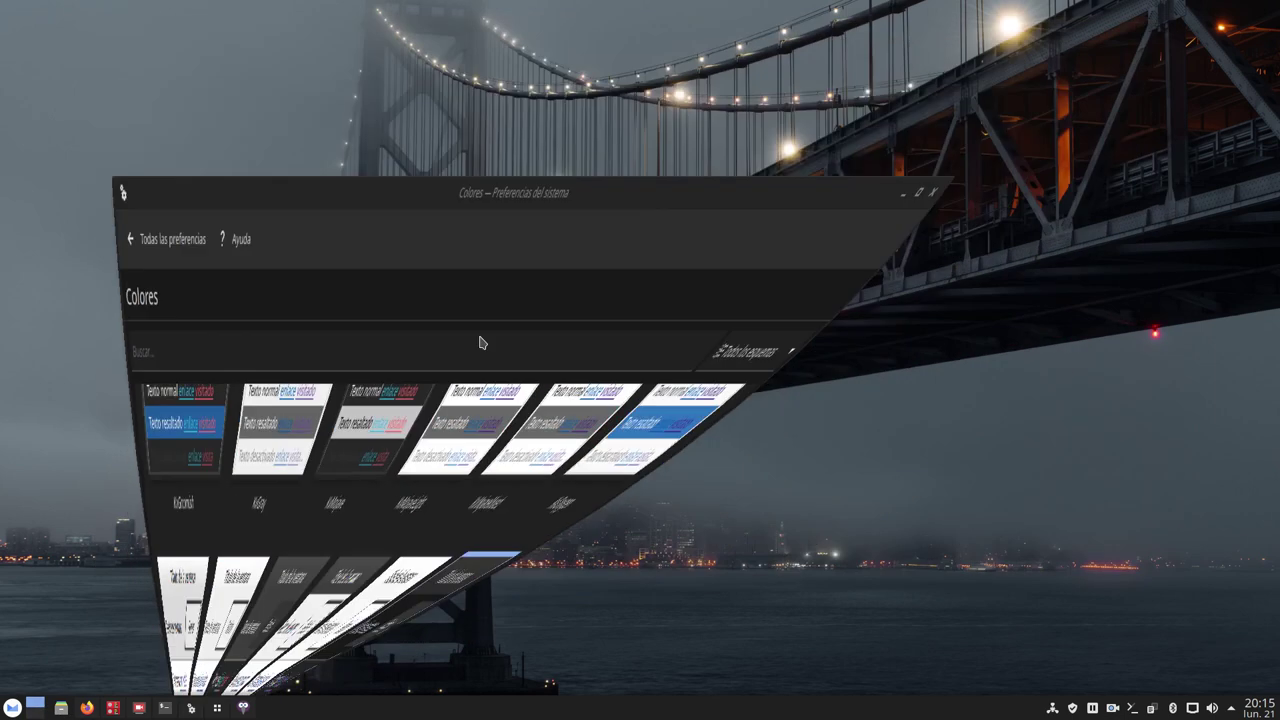
{"action": "key", "text": "super+e"}
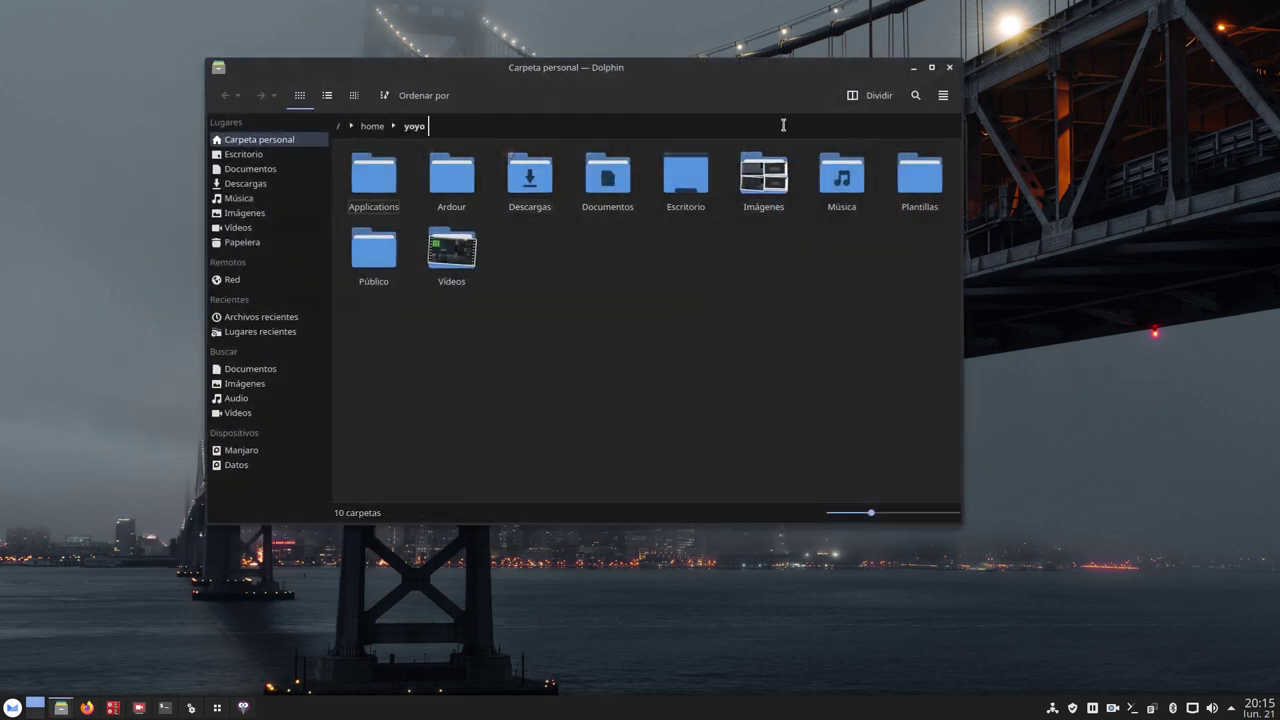
{"action": "left_click", "coordinate": [943, 95]}
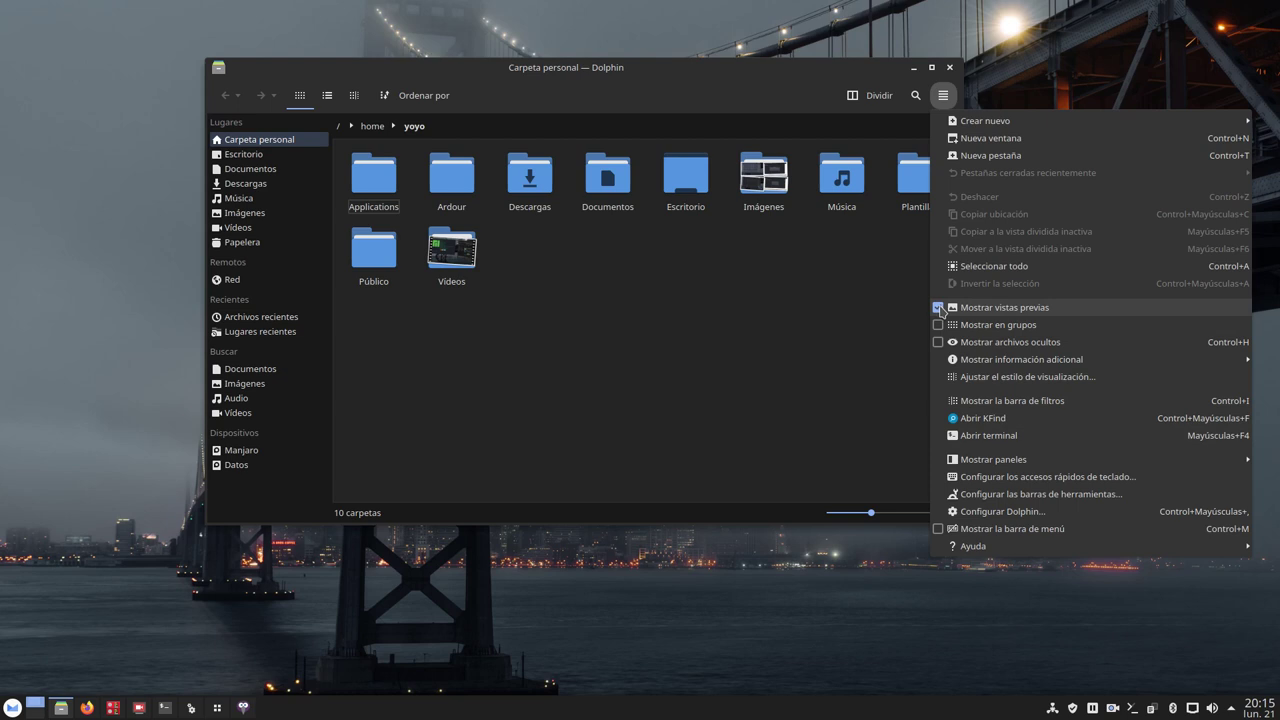
{"action": "left_click", "coordinate": [684, 344]}
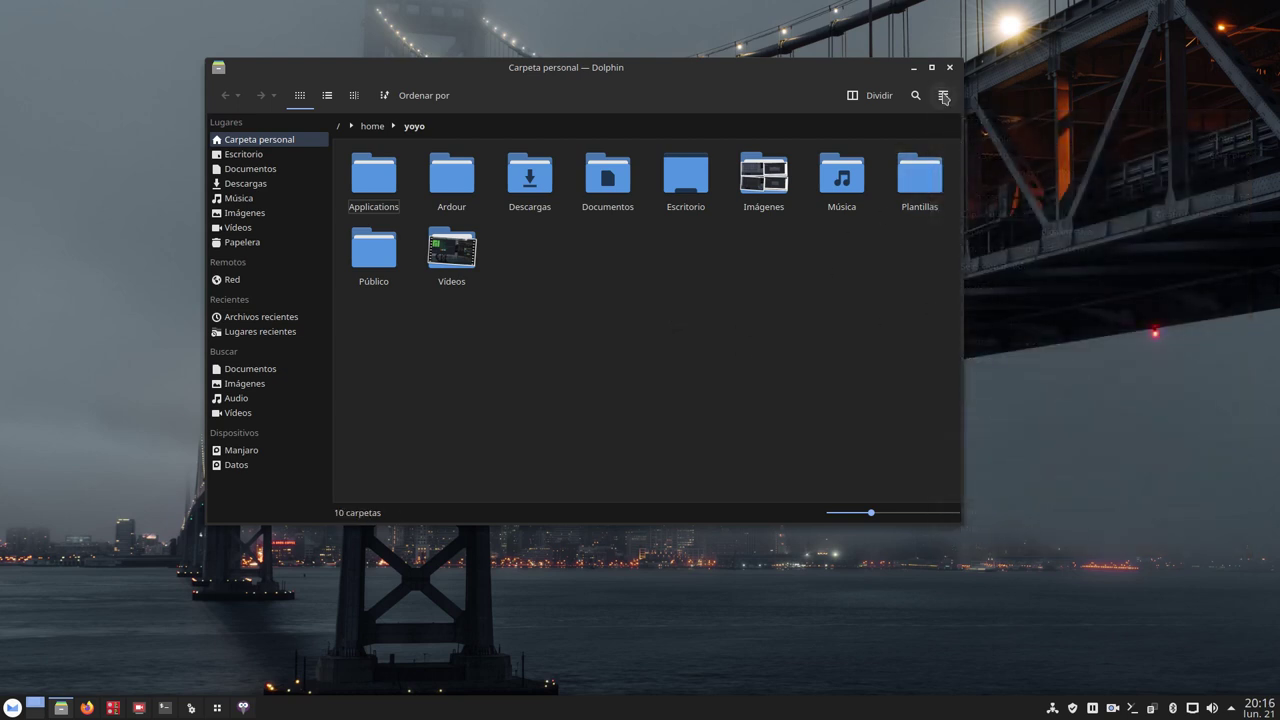
{"action": "left_click", "coordinate": [951, 68]}
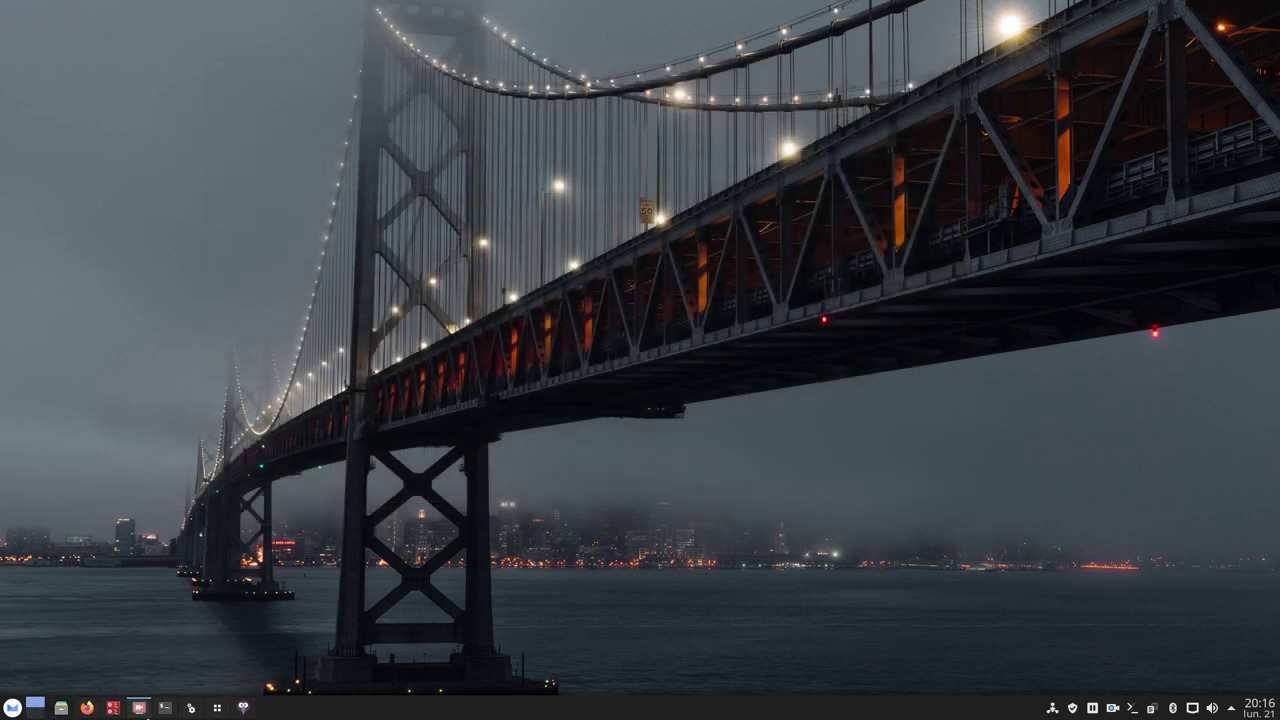
Return to the system preferences, enlarge the window slightly and examine the Materia selection under Tema global, minimizing the window when done
{"action": "mouse_move", "coordinate": [89, 713]}
{"action": "left_click", "coordinate": [191, 708]}
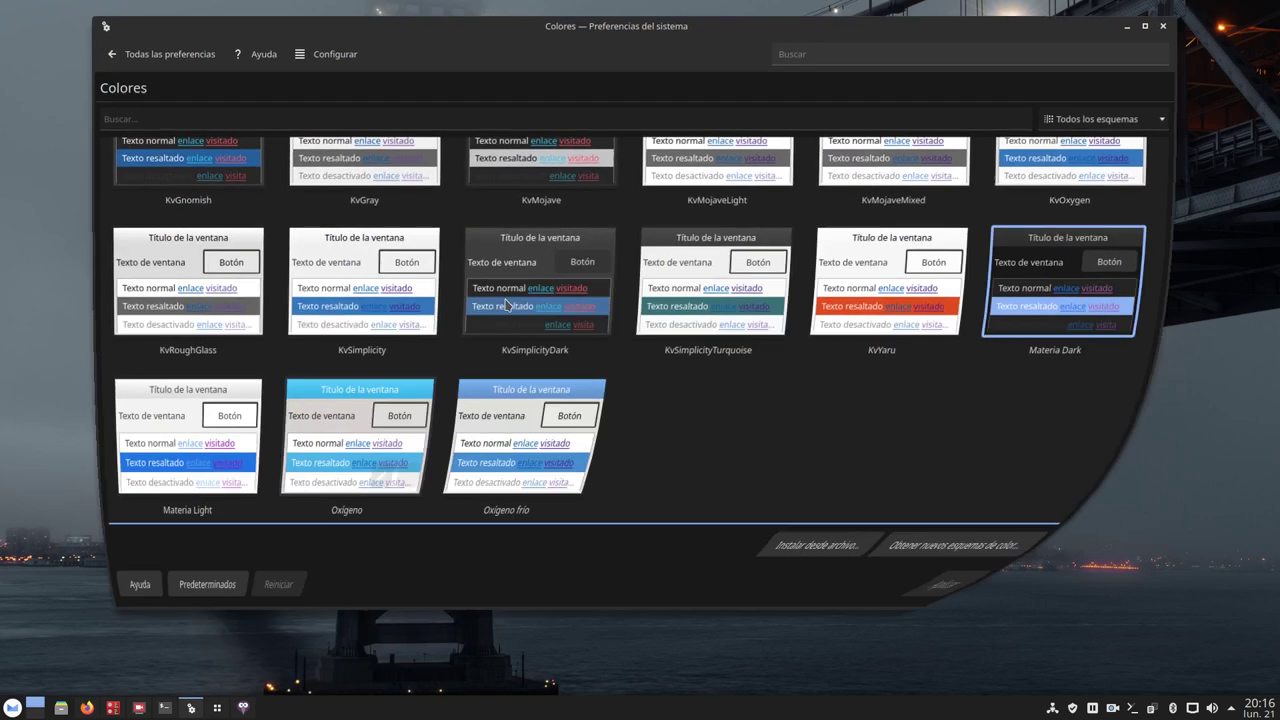
{"action": "left_click", "coordinate": [166, 53]}
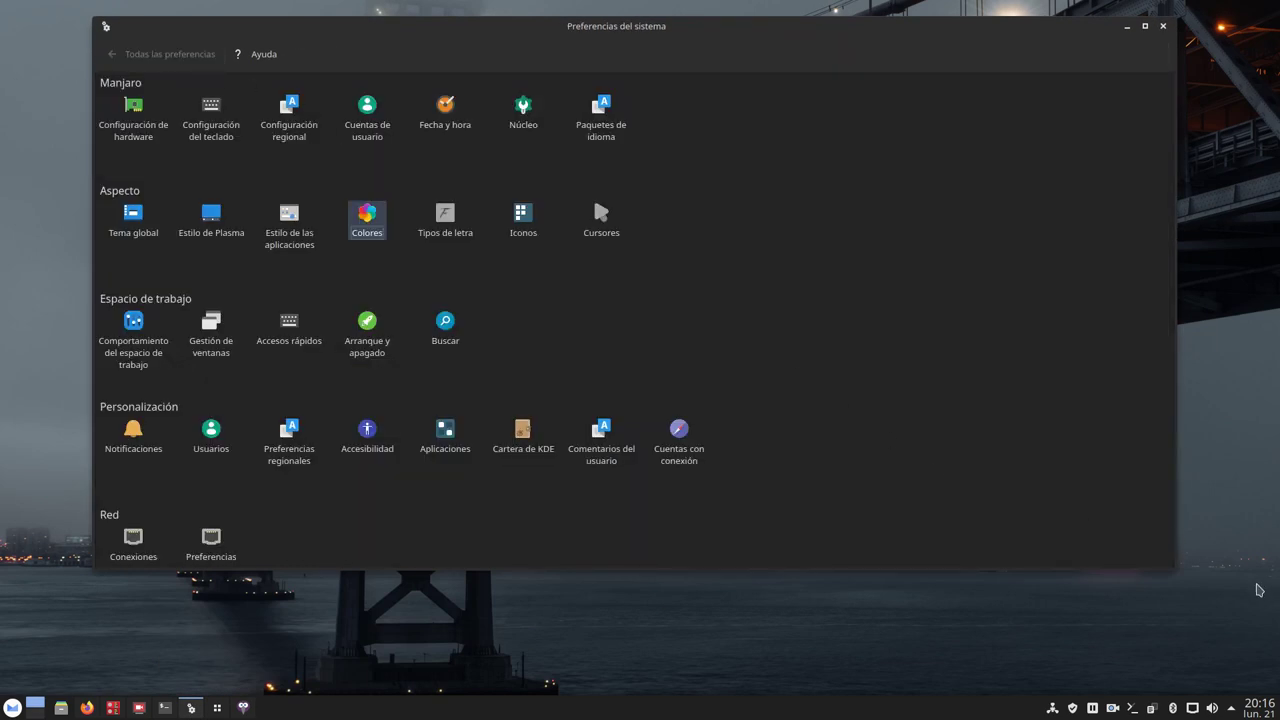
{"action": "left_click_drag", "start_coordinate": [1180, 580], "coordinate": [1188, 607]}
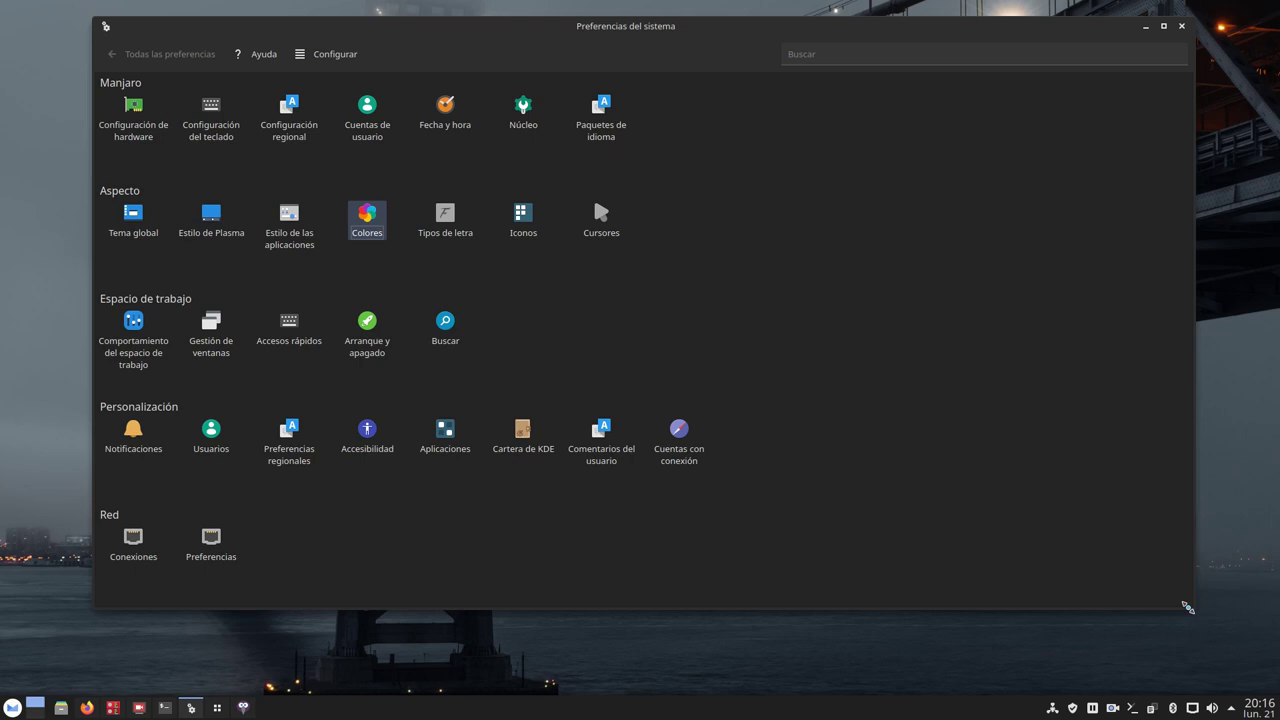
{"action": "left_click", "coordinate": [135, 222]}
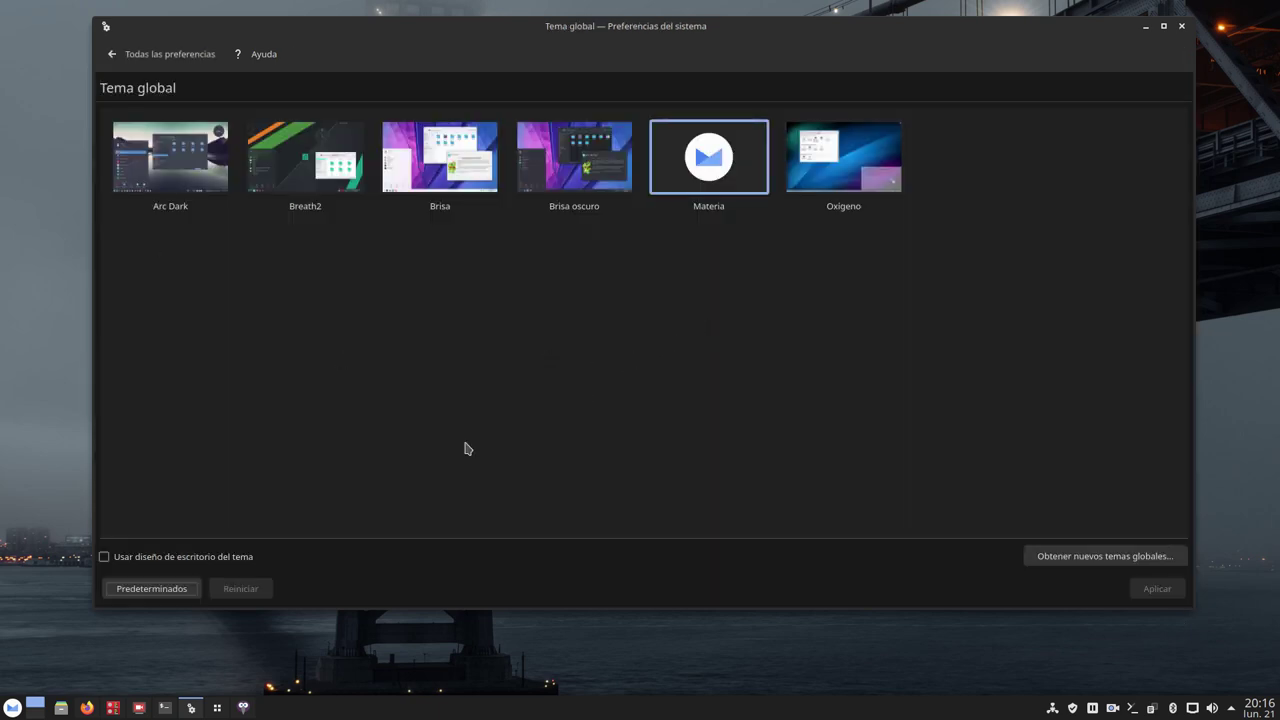
{"action": "left_click", "coordinate": [1145, 26]}
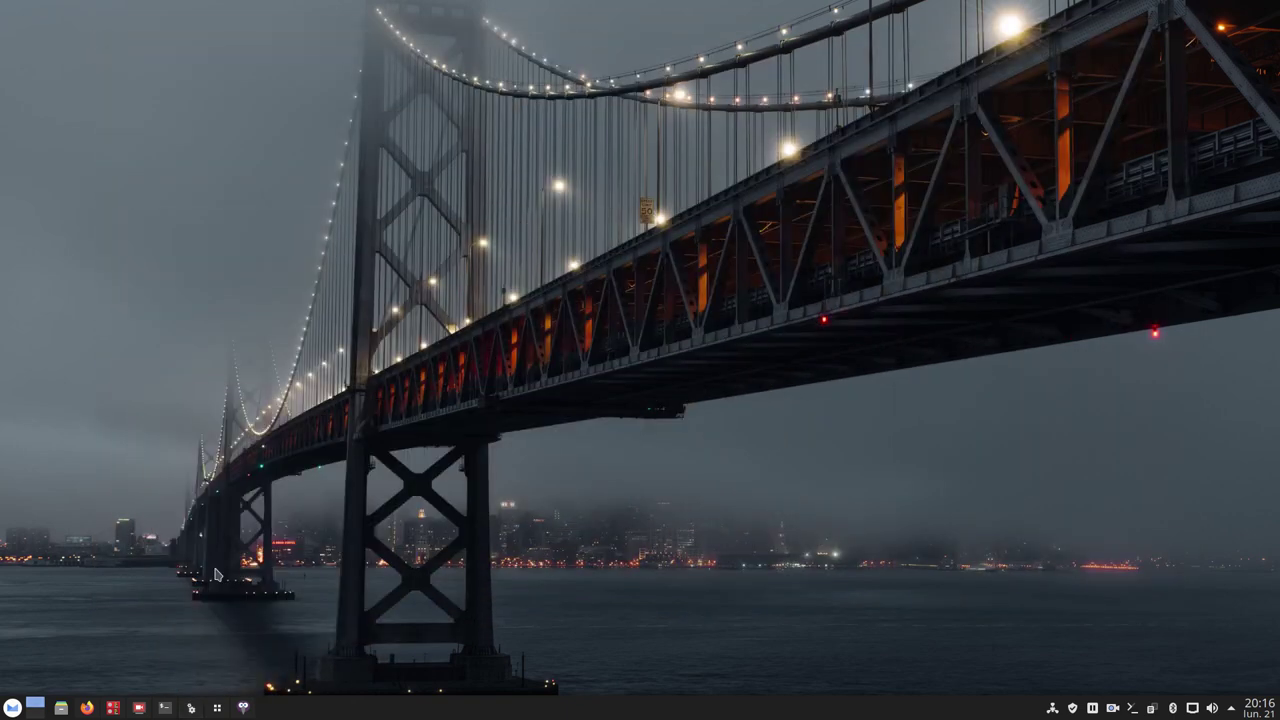
Launch Kvantum Manager and examine the themes available under Cambiar/Borrar tema, leaving MateriaDark selected and quitting the manager
{"action": "left_click", "coordinate": [12, 708]}
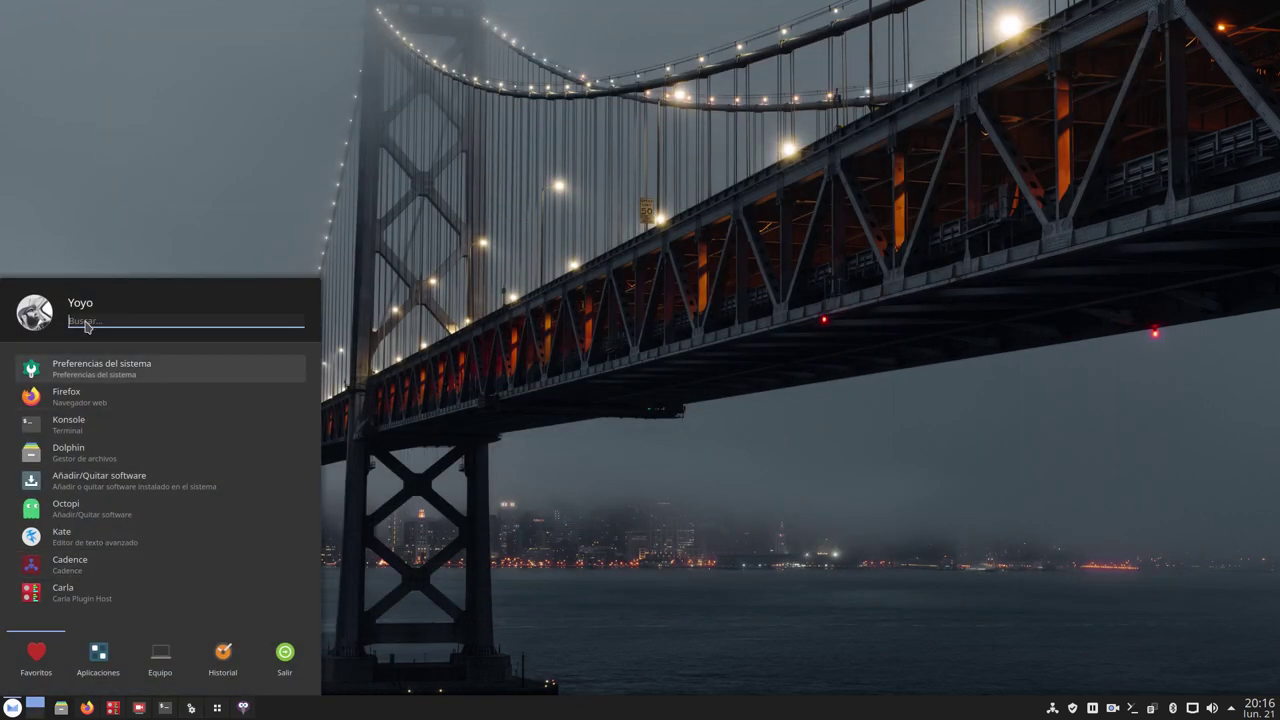
{"action": "type", "text": "kvantum"}
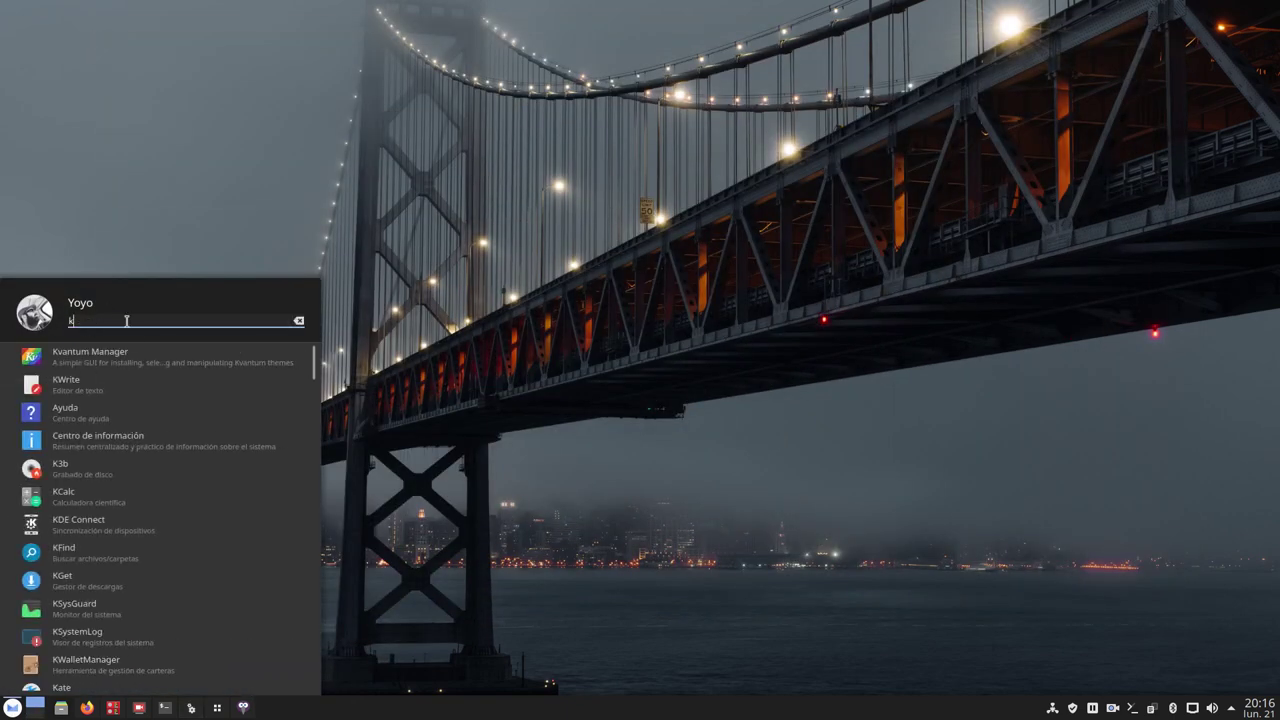
{"action": "left_click", "coordinate": [125, 362]}
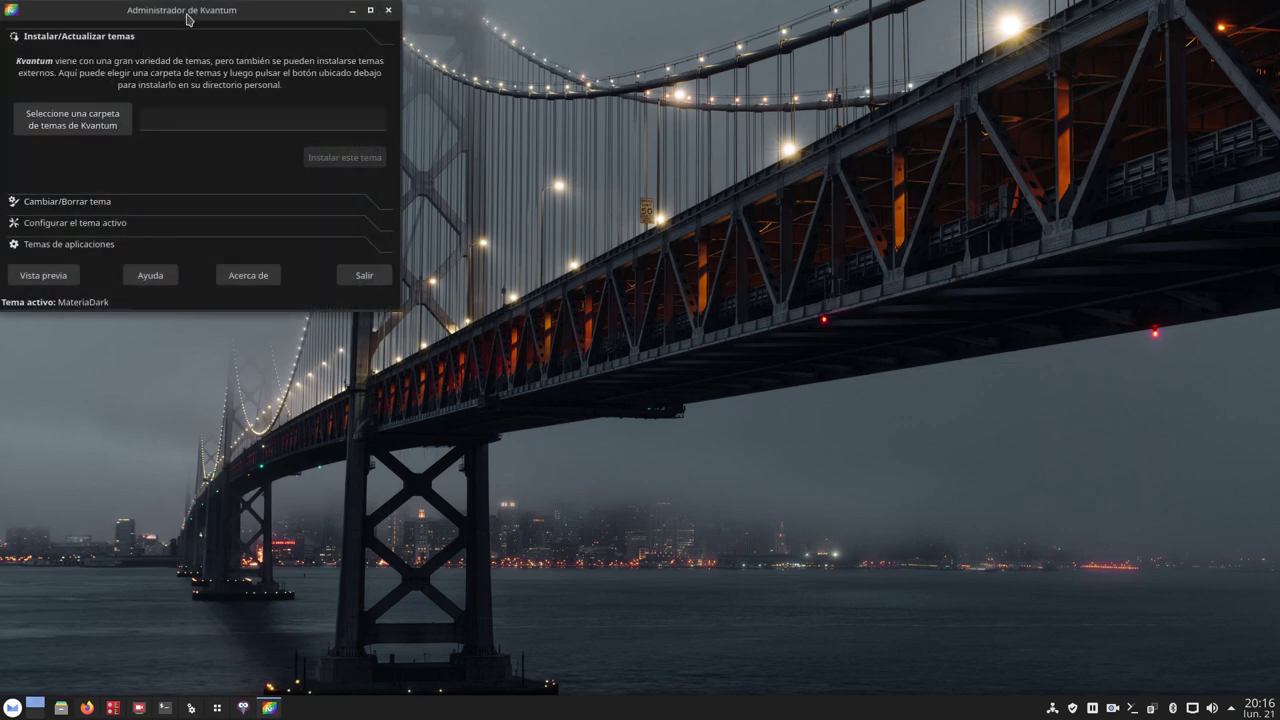
{"action": "left_click_drag", "start_coordinate": [213, 20], "coordinate": [646, 83]}
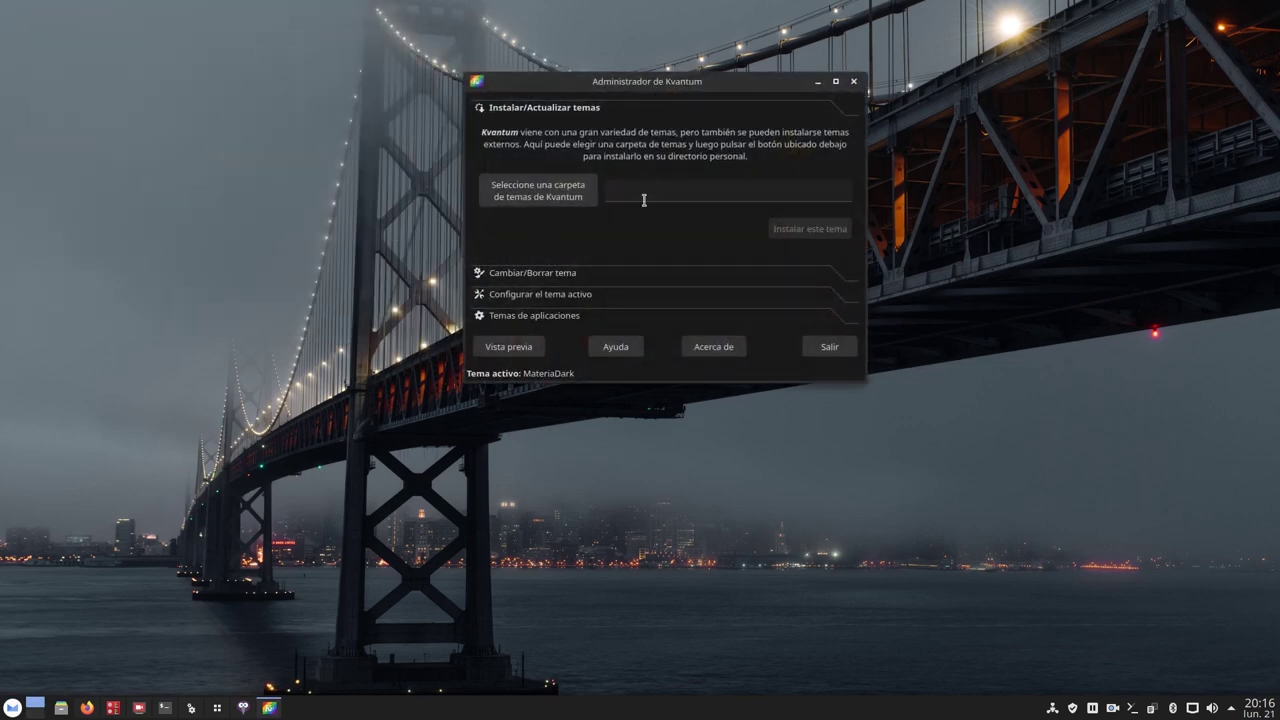
{"action": "left_click", "coordinate": [510, 275]}
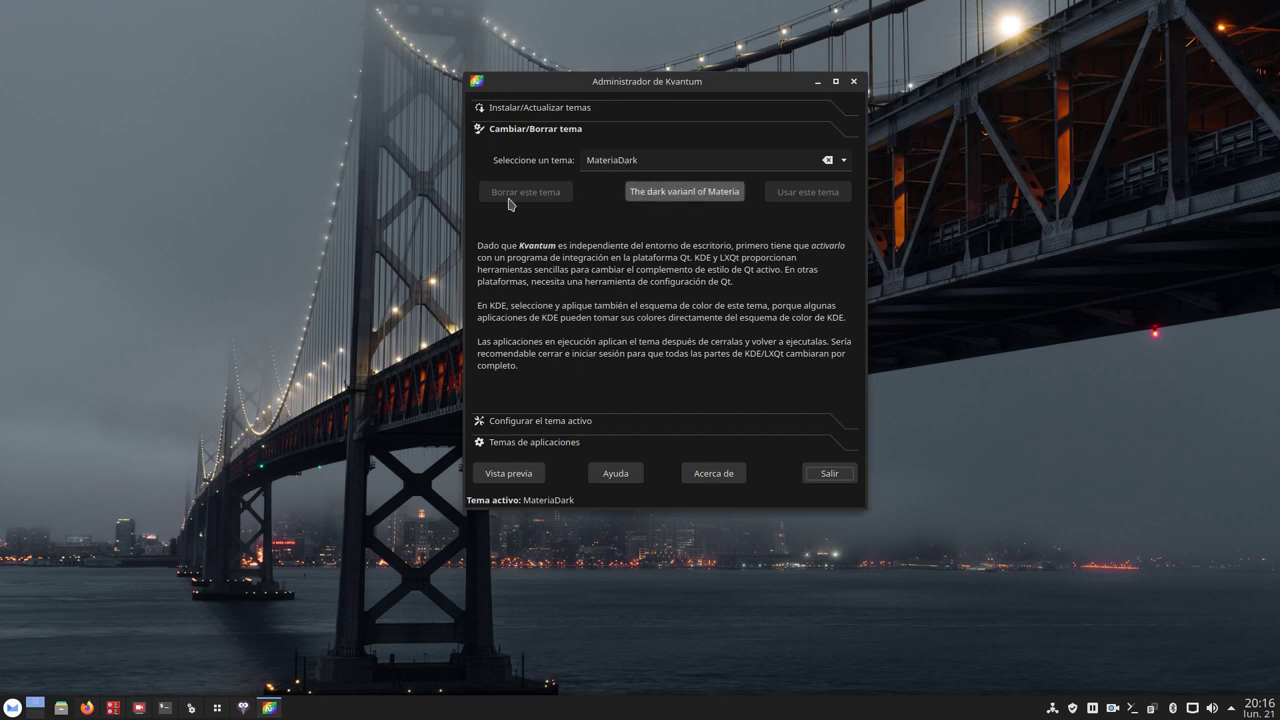
{"action": "left_click", "coordinate": [840, 161]}
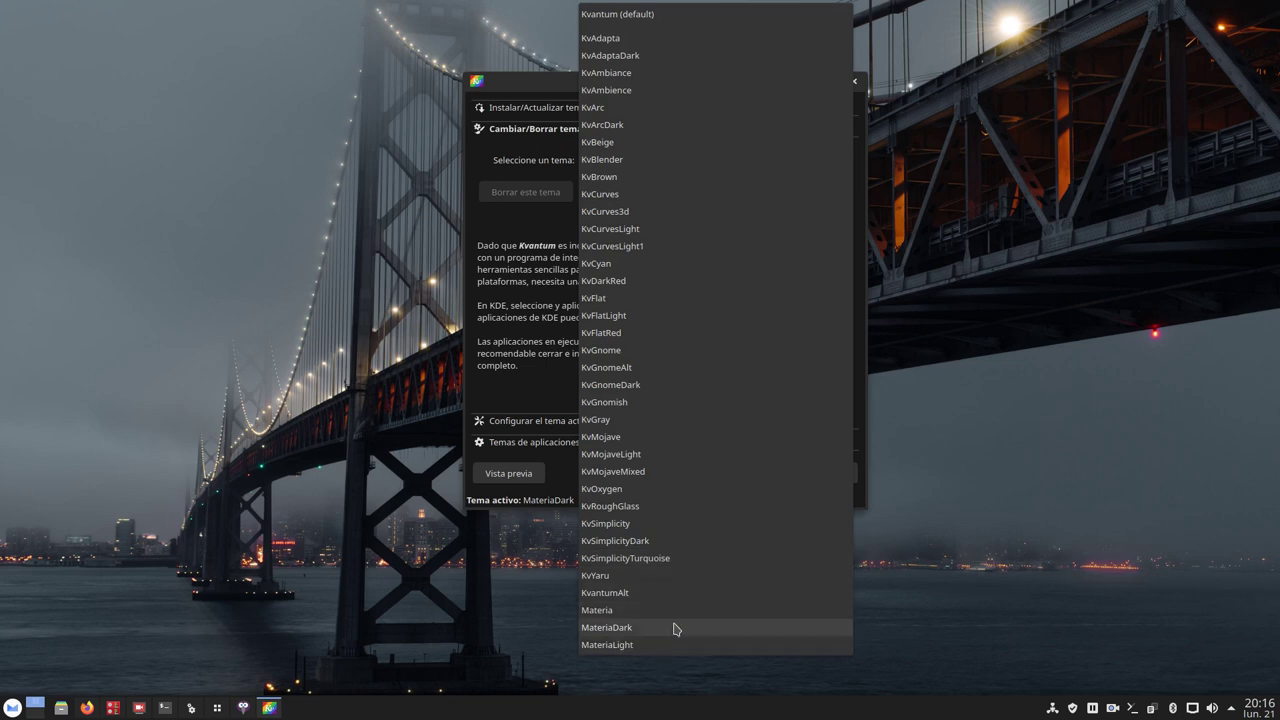
{"action": "left_click", "coordinate": [996, 507]}
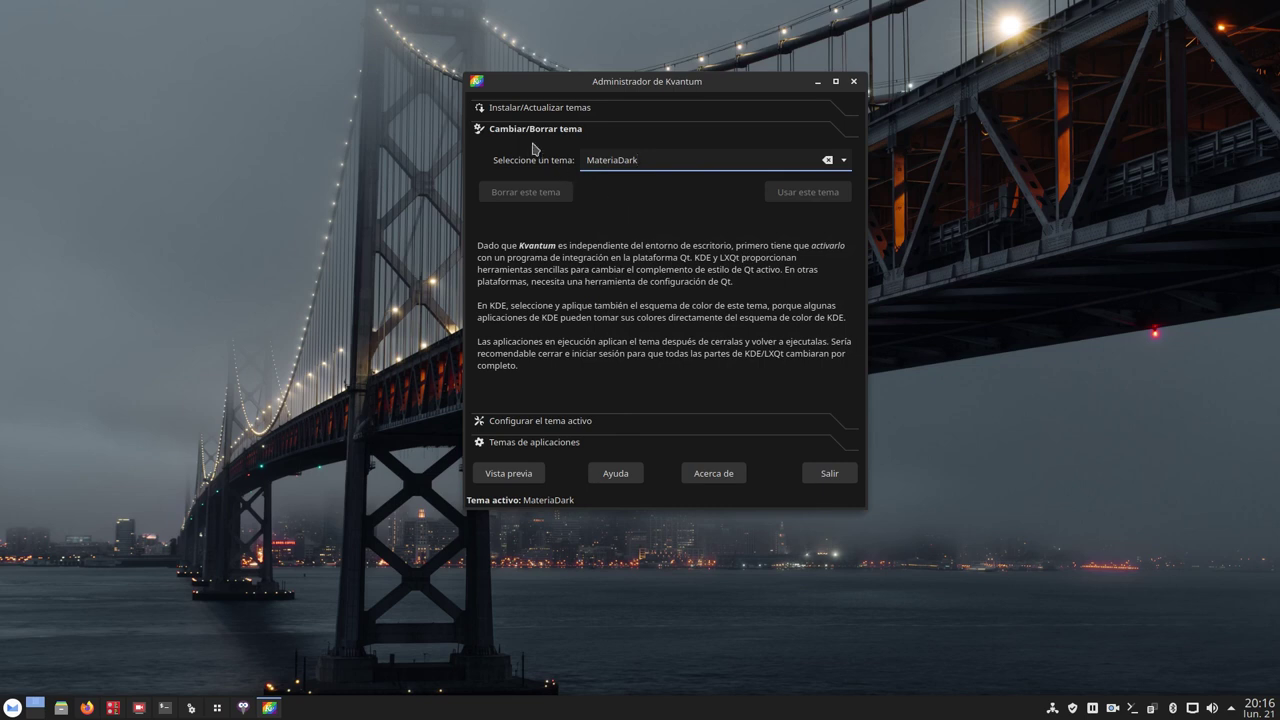
{"action": "left_click", "coordinate": [830, 474]}
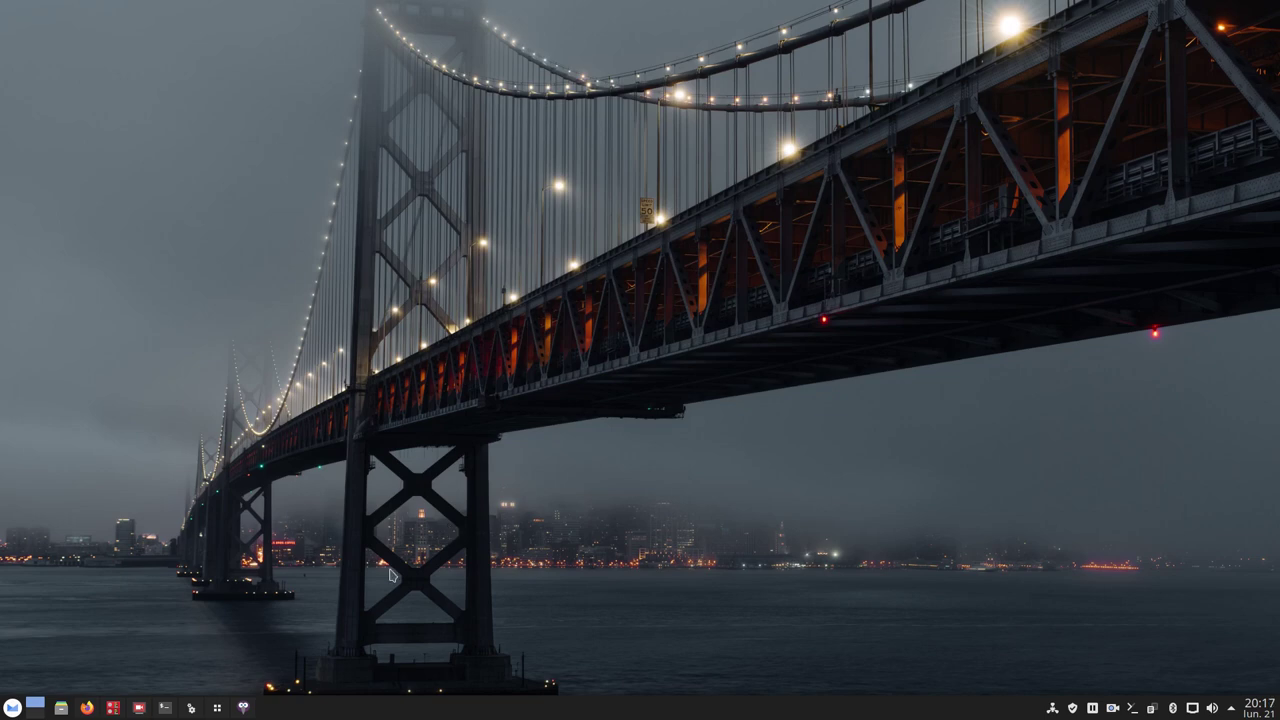
Reopen the system preferences and review the themes selected under Tema global and Estilo de Plasma
{"action": "left_click", "coordinate": [191, 708]}
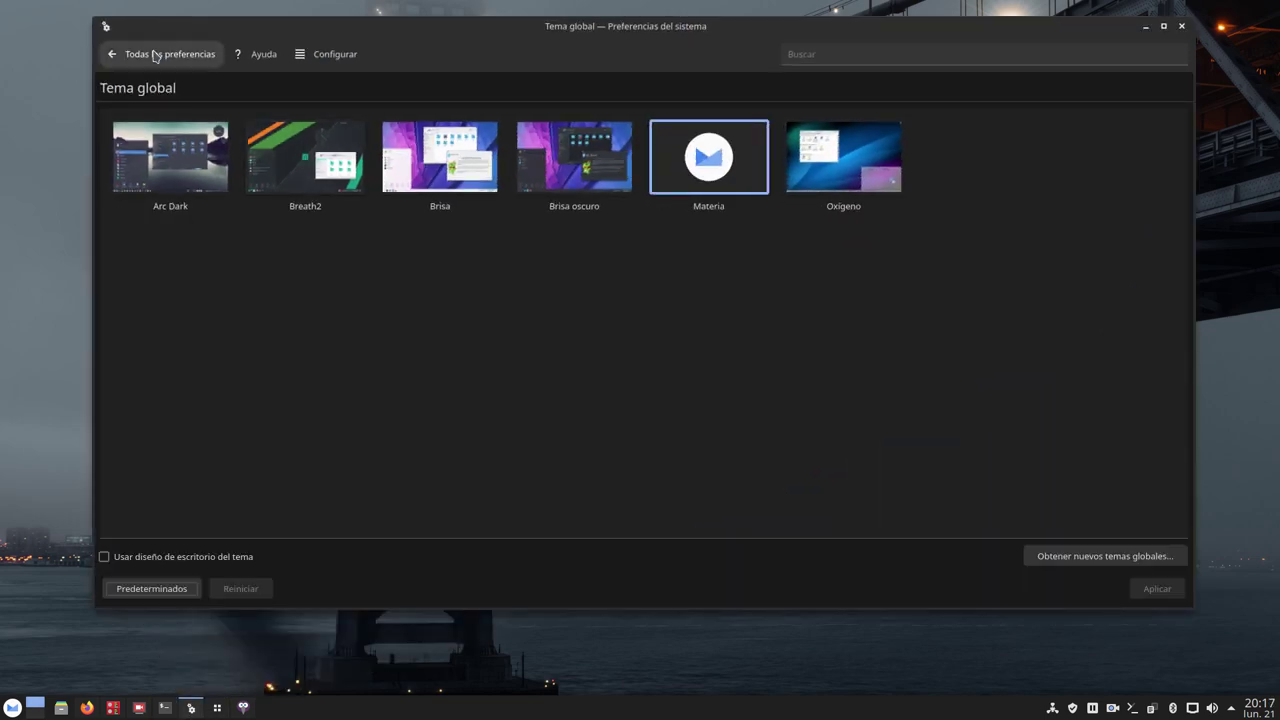
{"action": "left_click", "coordinate": [197, 50]}
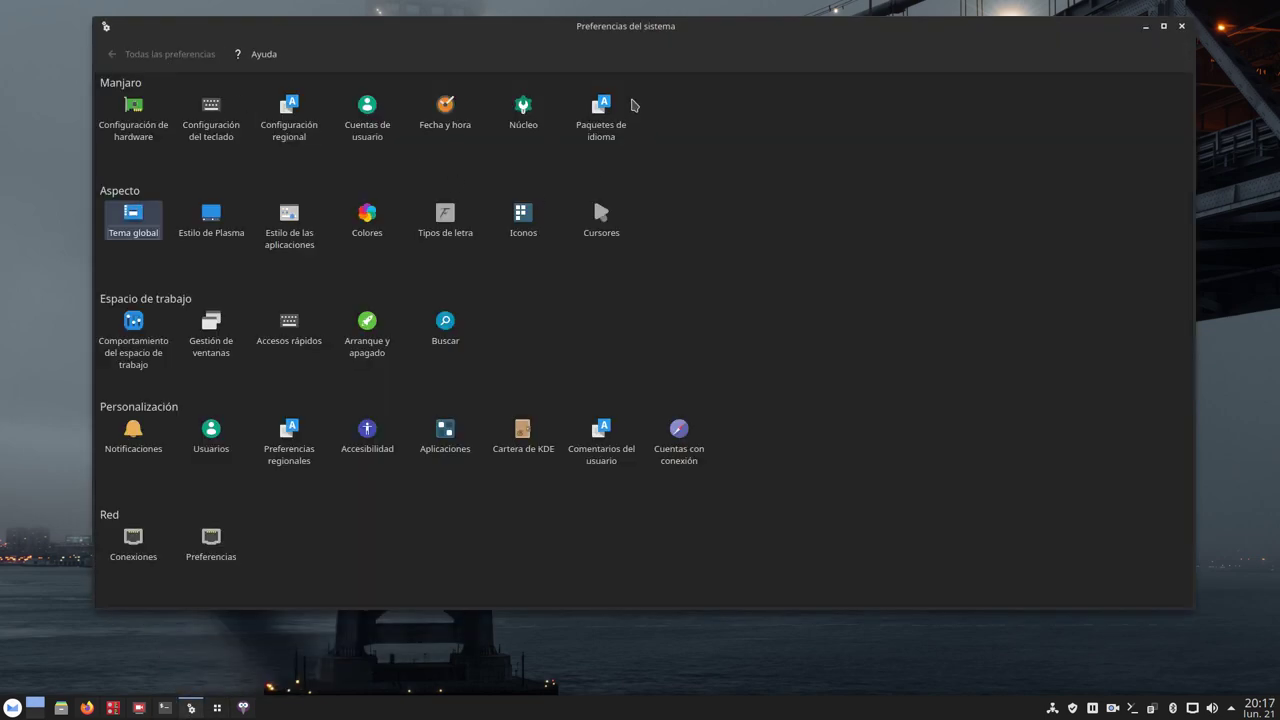
{"action": "left_click", "coordinate": [141, 224]}
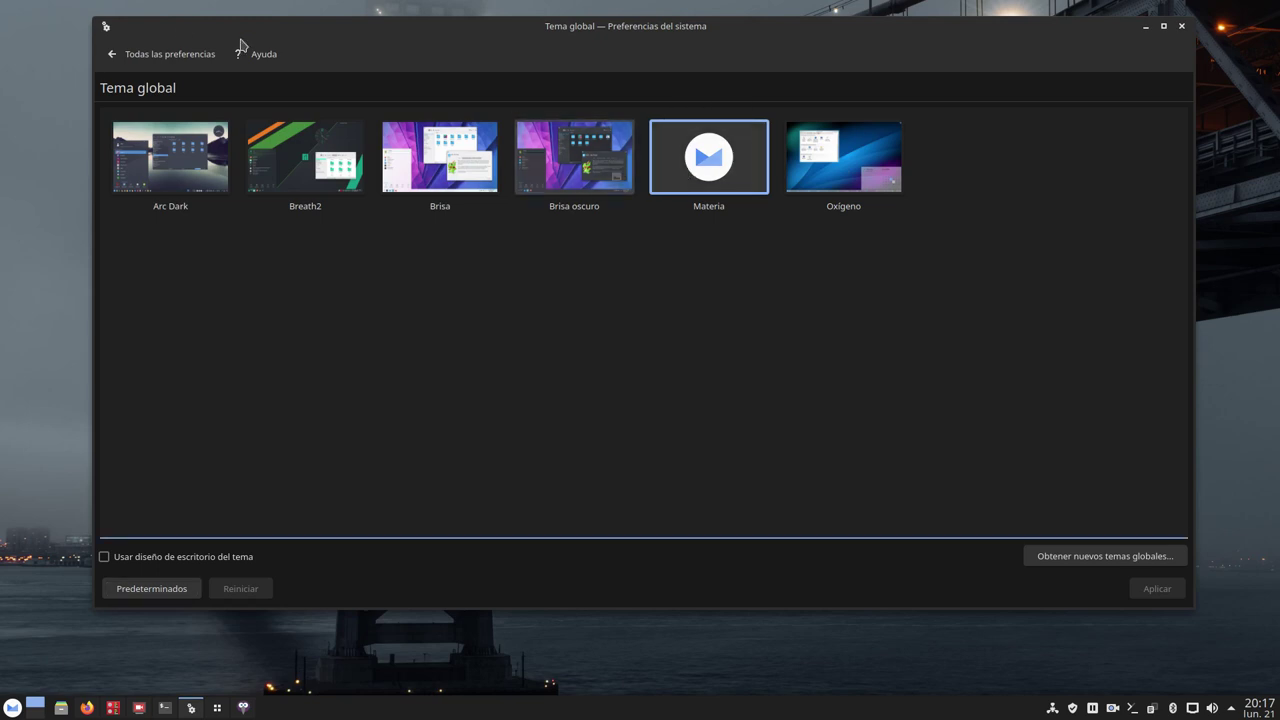
{"action": "left_click", "coordinate": [160, 53]}
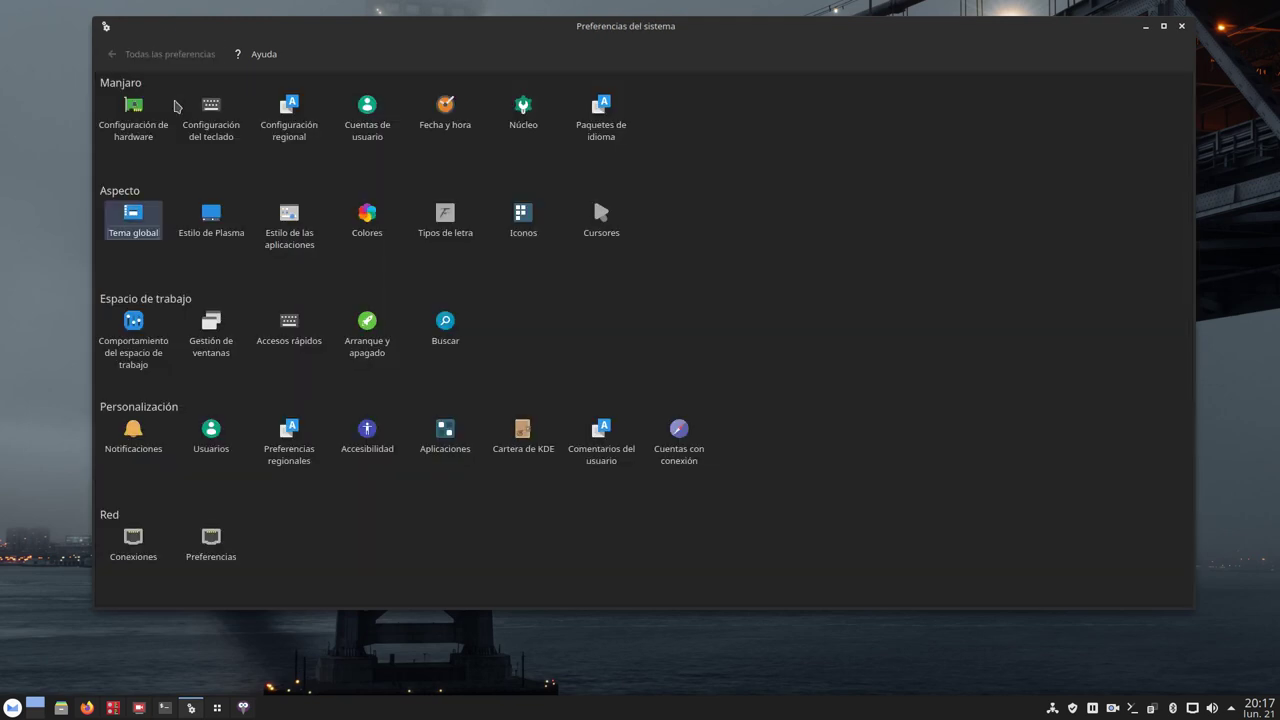
{"action": "left_click", "coordinate": [226, 226]}
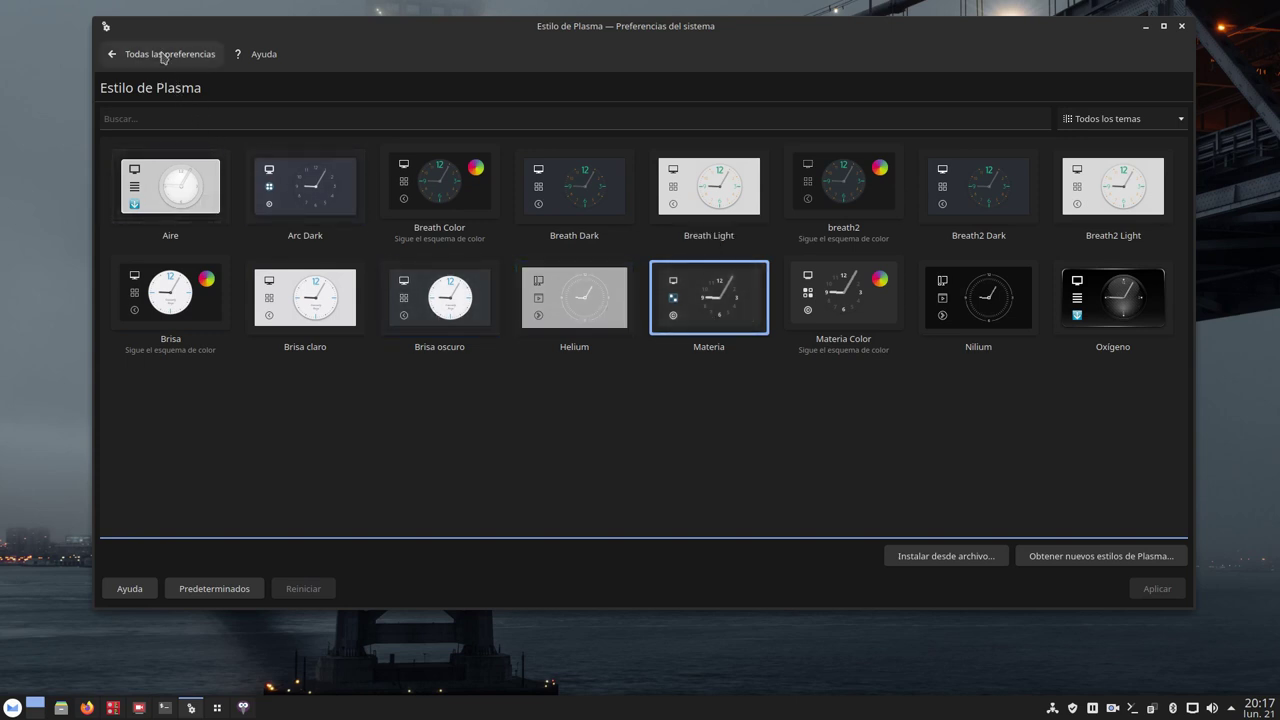
{"action": "left_click", "coordinate": [163, 54]}
Review the application style, the GNOME/GTK theme and the window decoration themes
{"action": "left_click", "coordinate": [289, 222]}
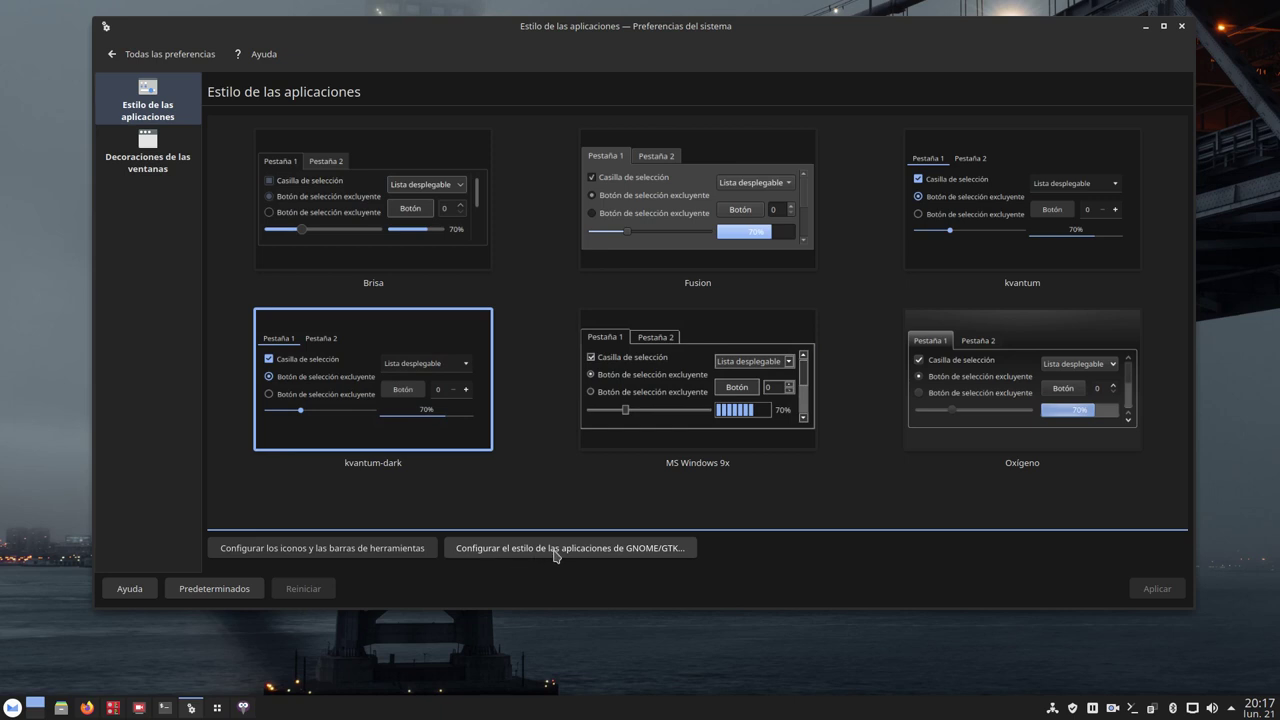
{"action": "left_click", "coordinate": [661, 555]}
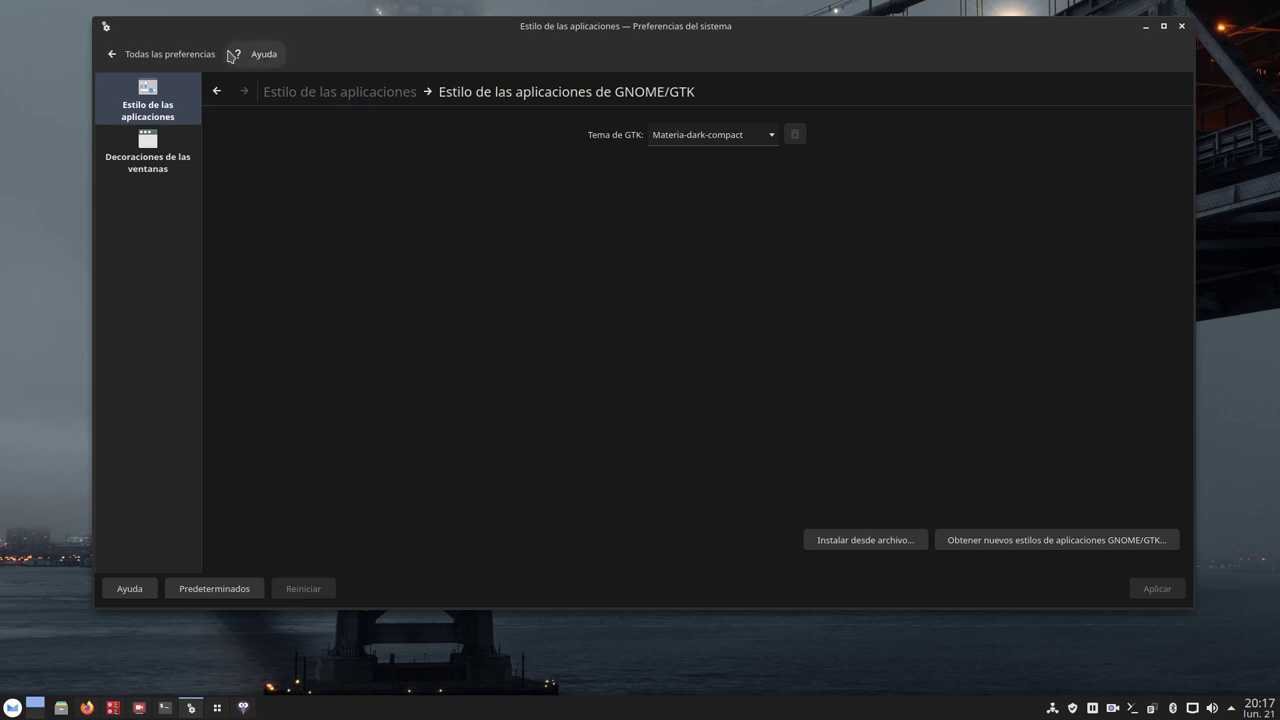
{"action": "left_click", "coordinate": [156, 150]}
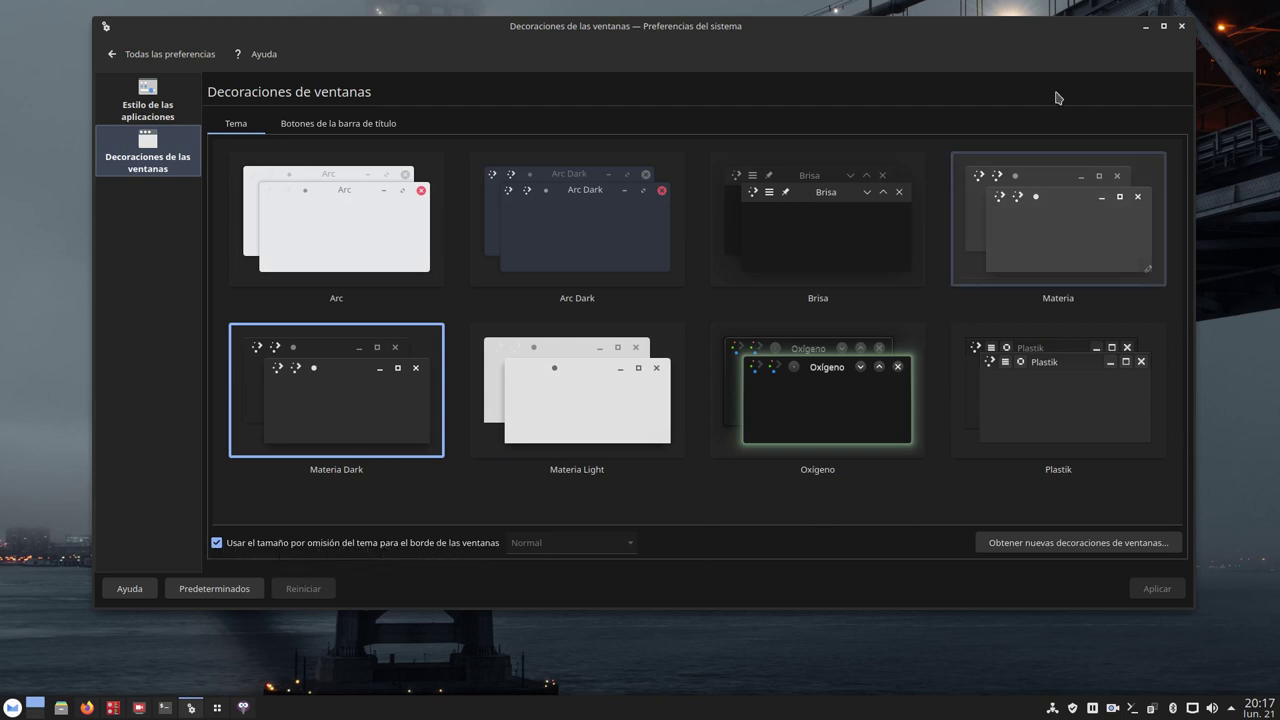
Open Dolphin and place it partly over the window decoration preferences to examine its borders, returning focus to the preferences
{"action": "left_click", "coordinate": [63, 708]}
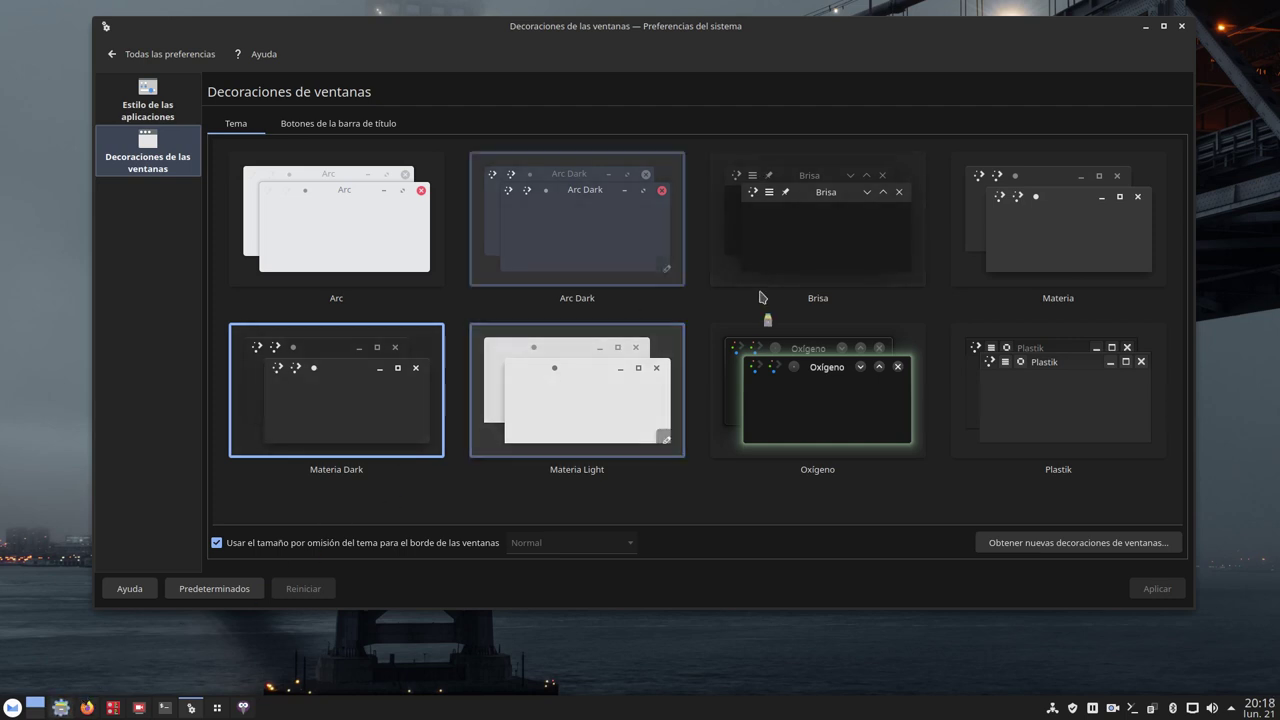
{"action": "left_click_drag", "start_coordinate": [709, 70], "coordinate": [973, 176]}
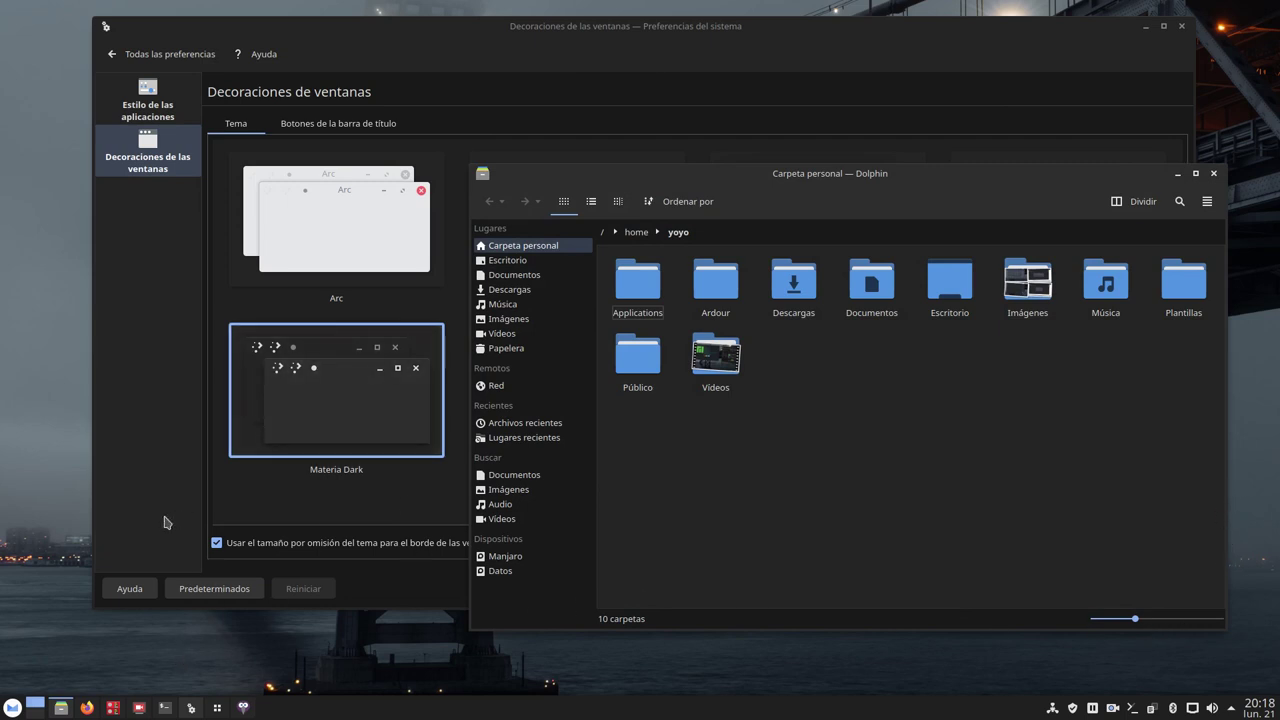
{"action": "left_click", "coordinate": [403, 592]}
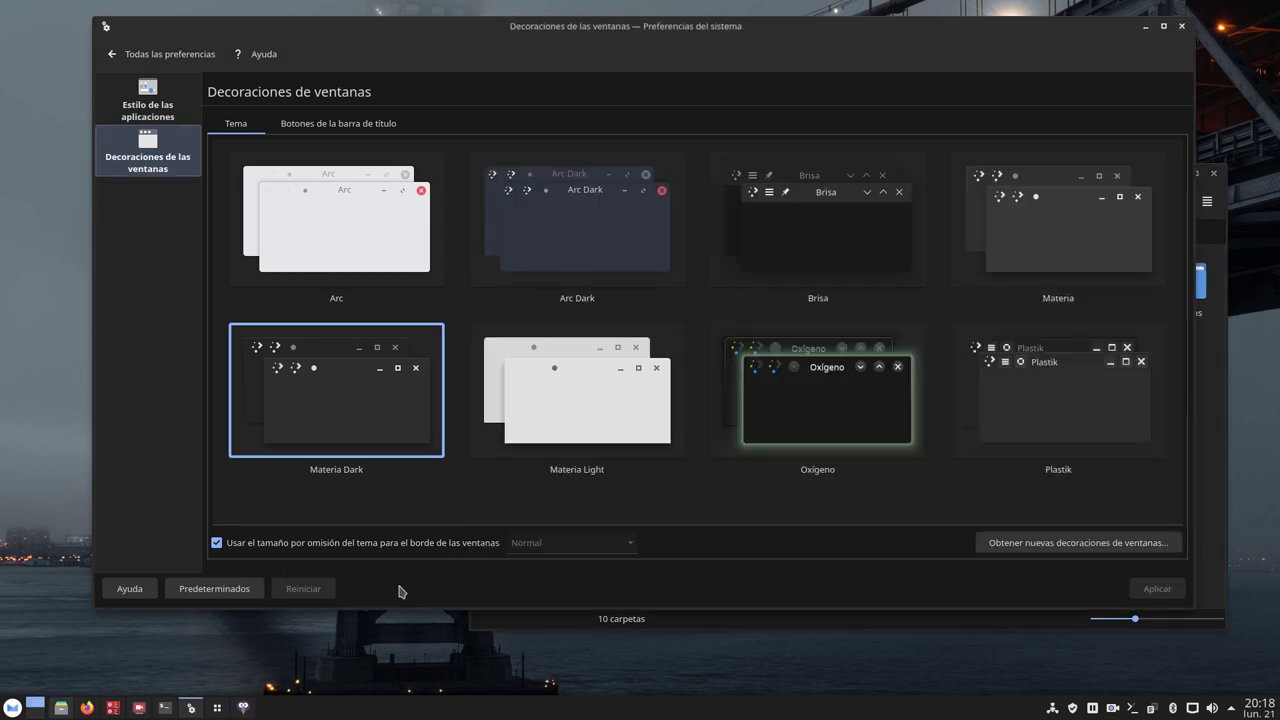
Turn off the theme's default window border size, apply the change and bring up Dolphin to check its borders
{"action": "left_click", "coordinate": [215, 545]}
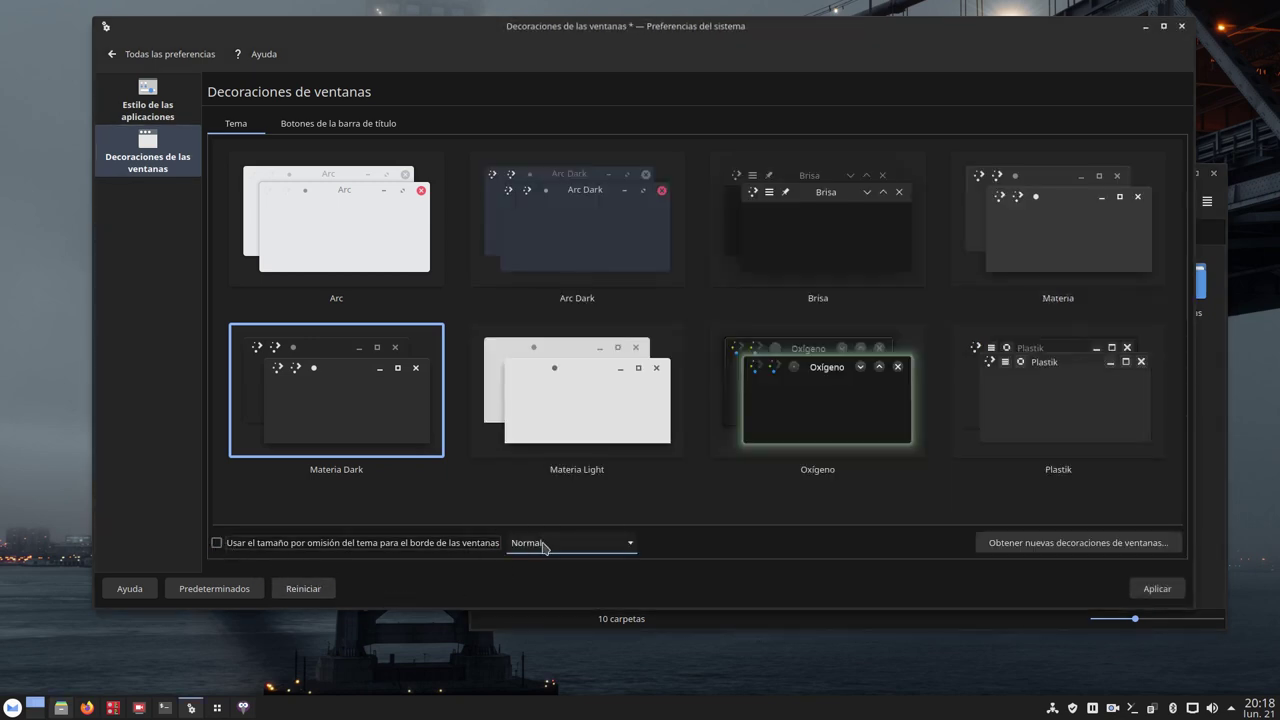
{"action": "left_click", "coordinate": [1138, 595]}
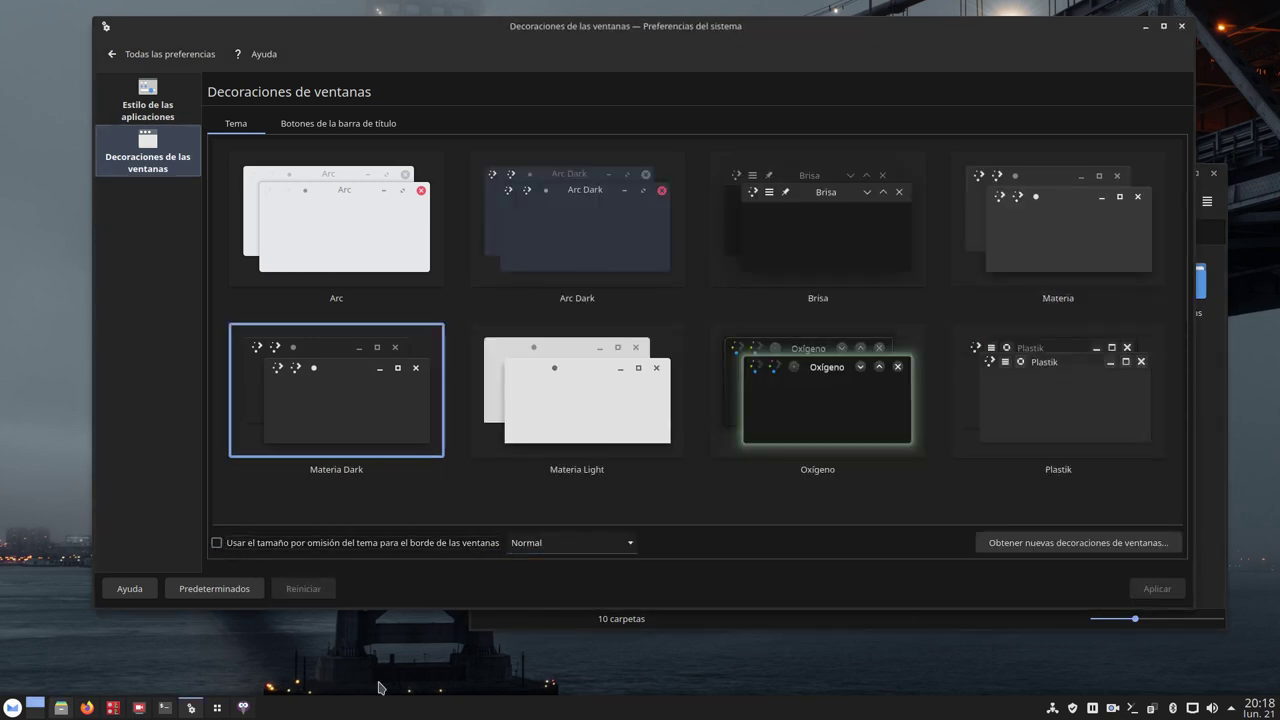
{"action": "left_click", "coordinate": [61, 708]}
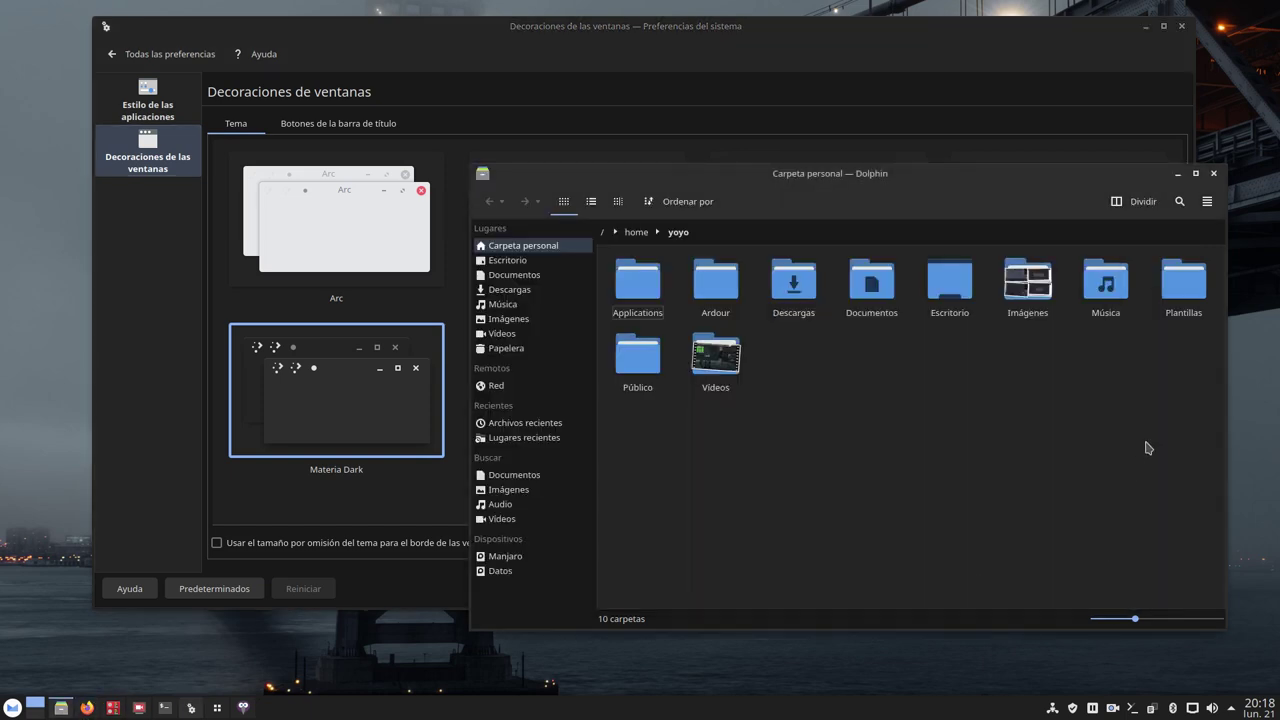
Set the window border size to Sin bordes, apply it and bring Dolphin forward to check the borders
{"action": "left_click", "coordinate": [182, 497]}
{"action": "left_click", "coordinate": [522, 546]}
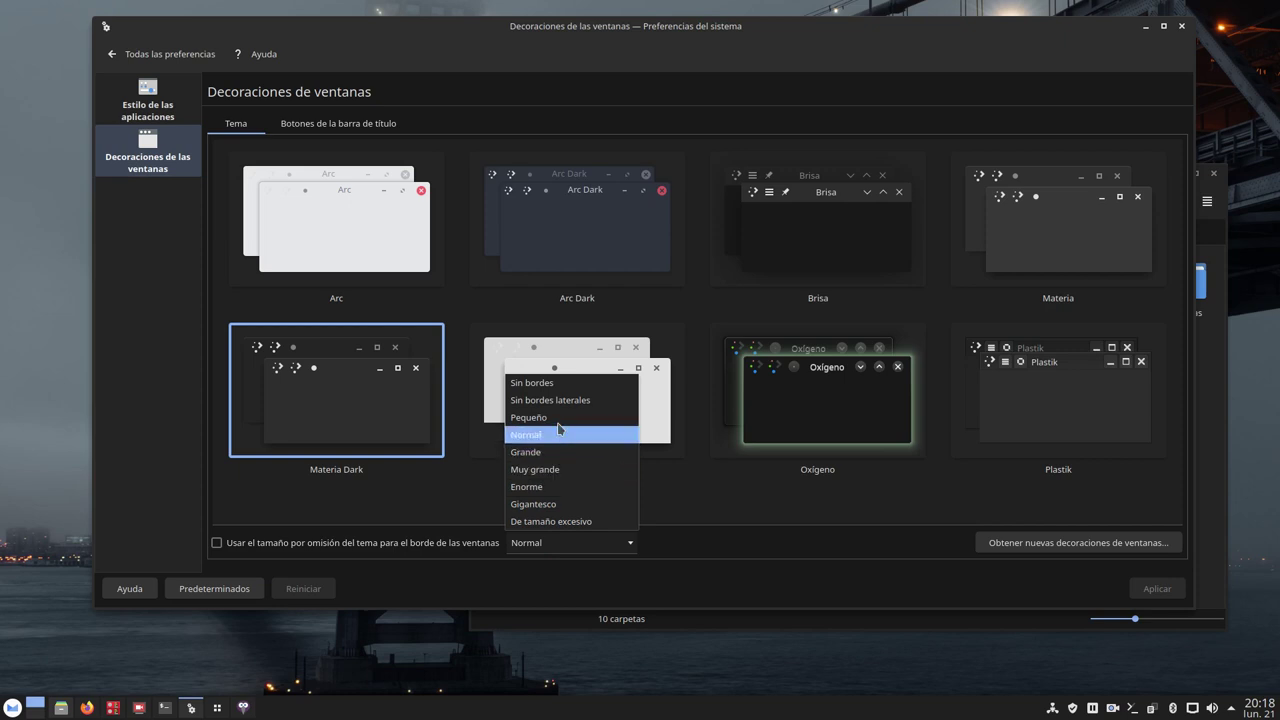
{"action": "left_click", "coordinate": [545, 384]}
{"action": "left_click", "coordinate": [1157, 588]}
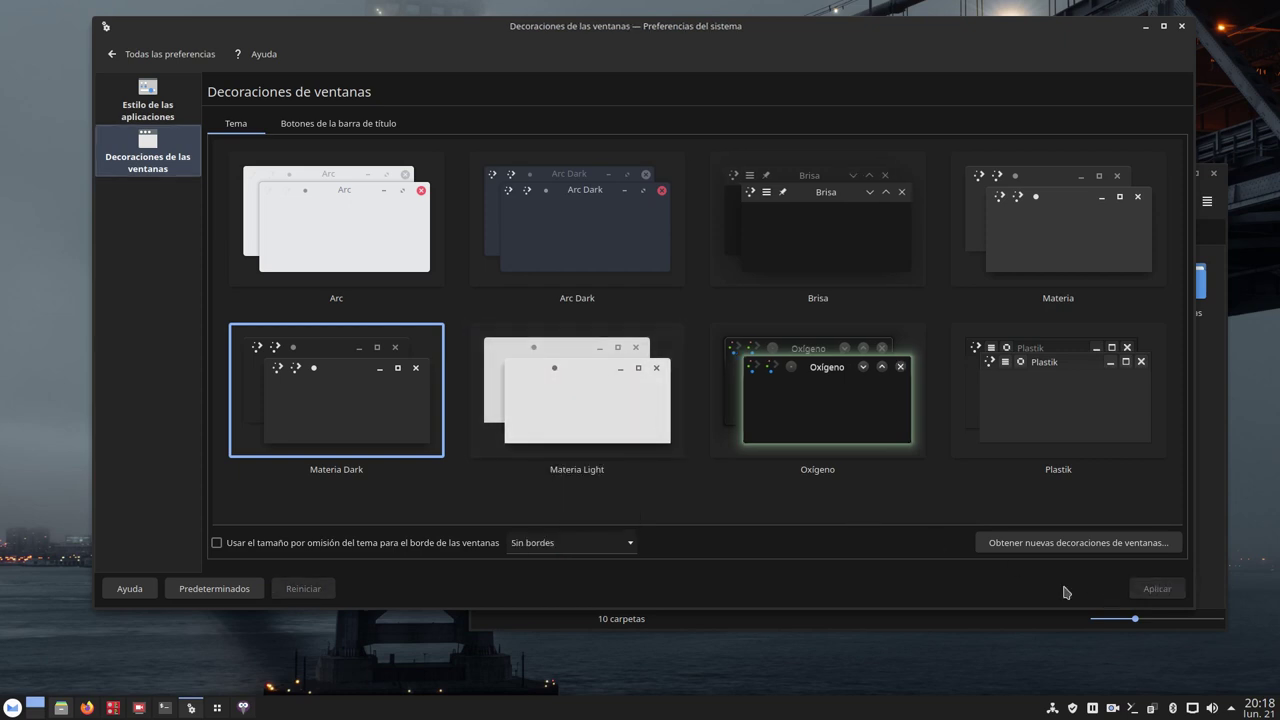
{"action": "left_click", "coordinate": [86, 679]}
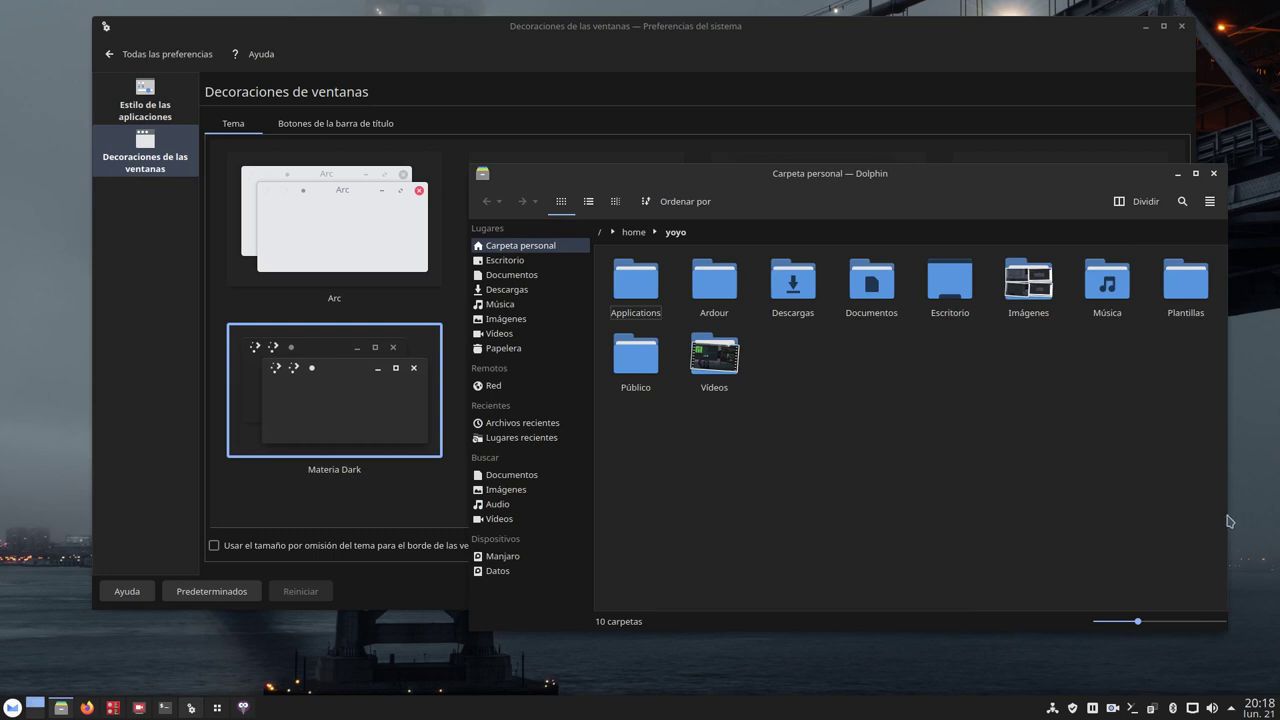
Minimize Dolphin, turn the theme's default window border size back on and apply the change
{"action": "left_click_drag", "start_coordinate": [1063, 196], "coordinate": [1057, 224]}
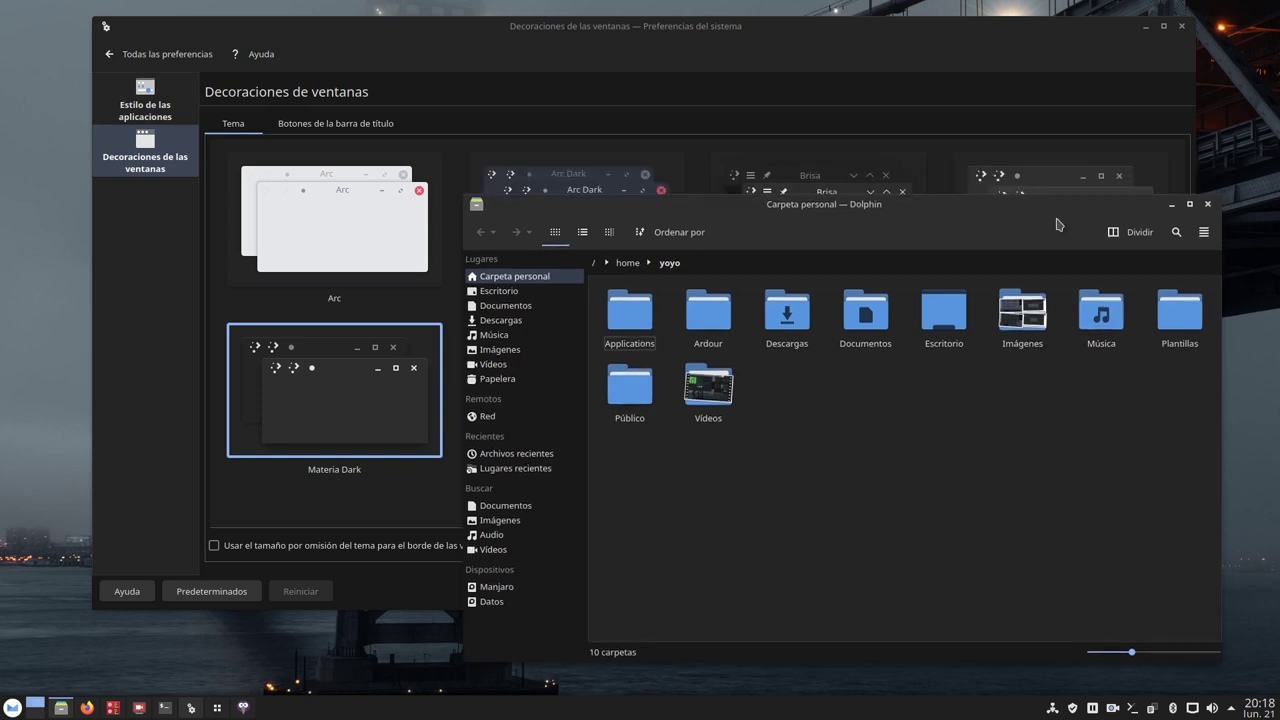
{"action": "left_click", "coordinate": [1171, 204]}
{"action": "left_click", "coordinate": [245, 548]}
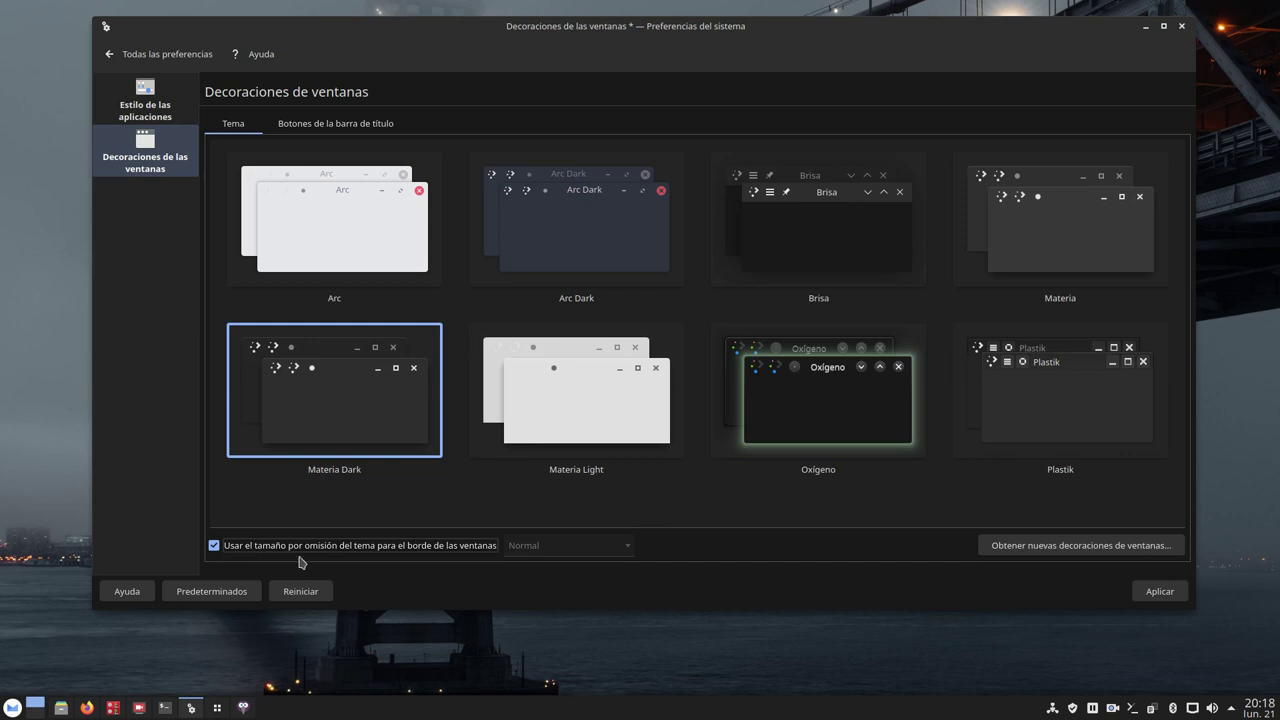
{"action": "left_click", "coordinate": [293, 548]}
{"action": "left_click", "coordinate": [256, 552]}
{"action": "left_click", "coordinate": [1158, 591]}
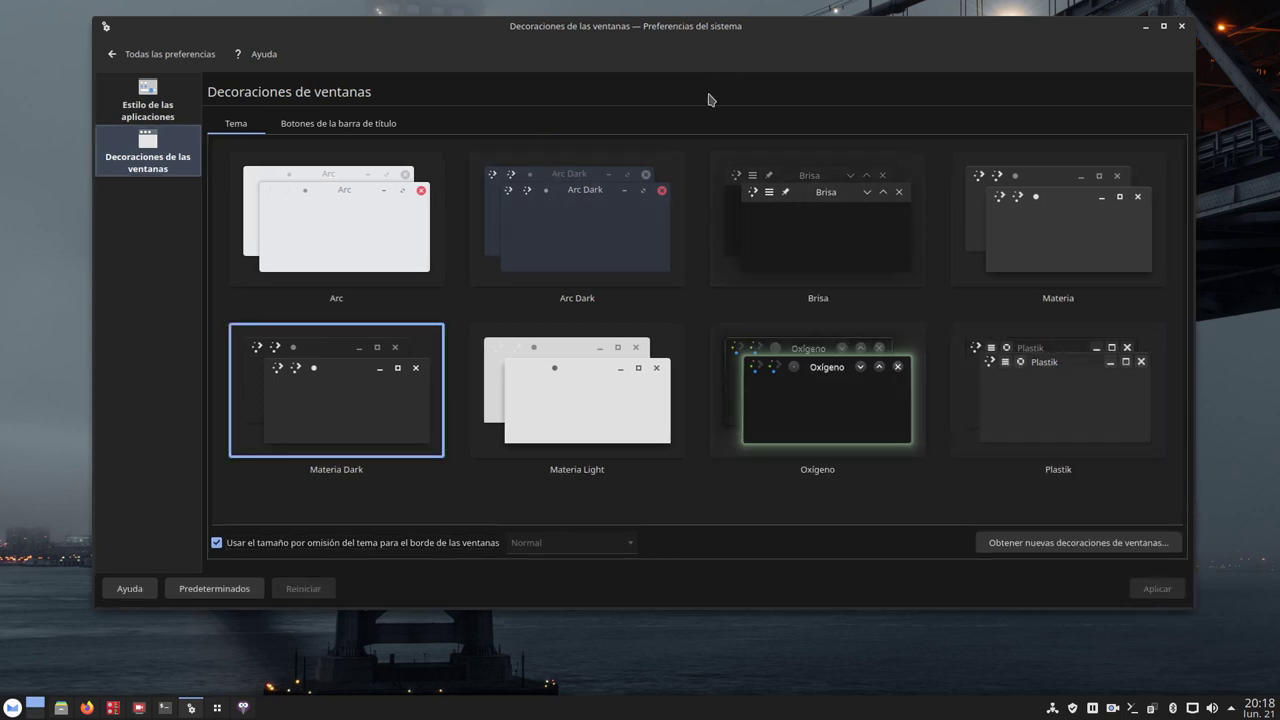
Bring up Dolphin, narrow and move its window to examine the default borders, and close it
{"action": "left_click", "coordinate": [61, 708]}
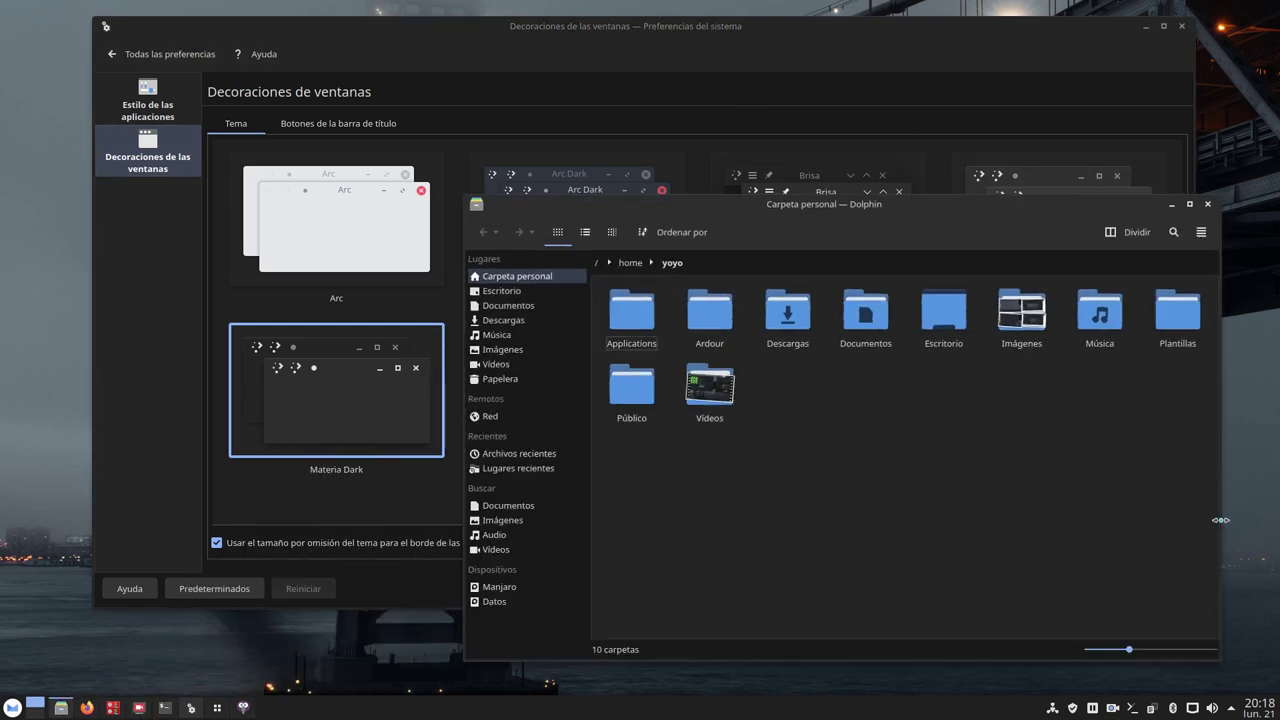
{"action": "left_click_drag", "start_coordinate": [1220, 520], "coordinate": [1168, 505]}
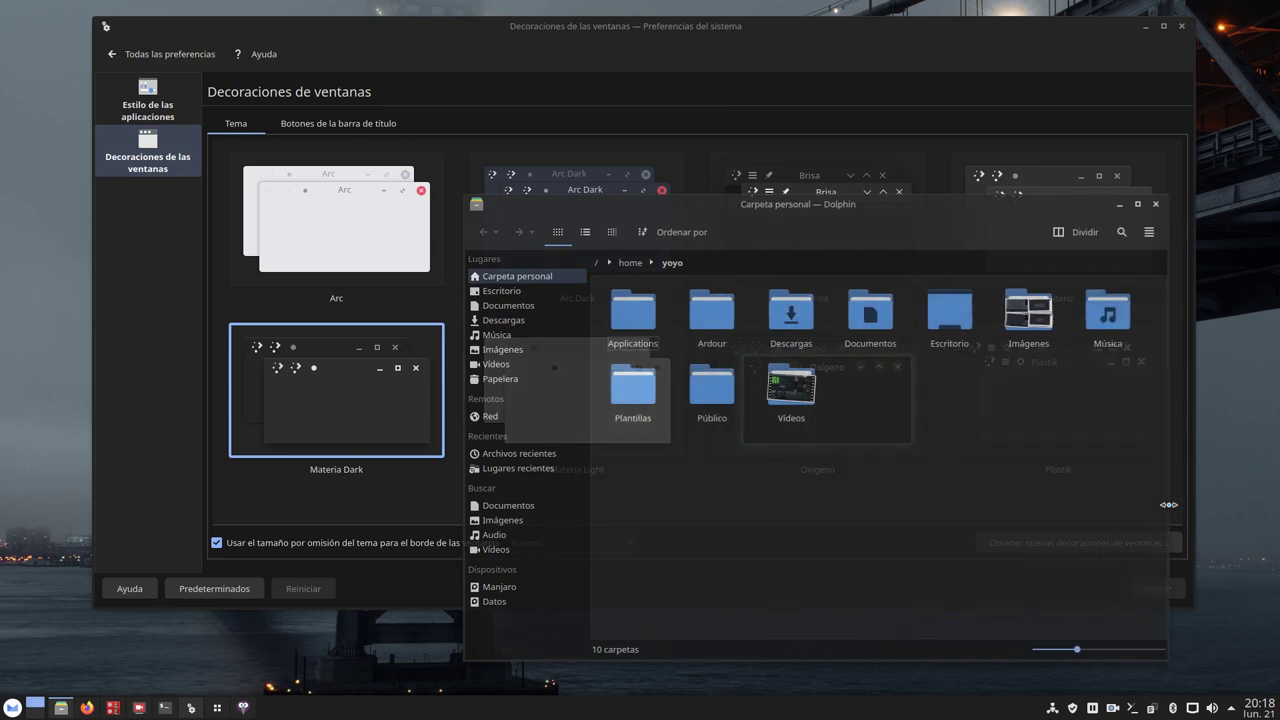
{"action": "left_click_drag", "start_coordinate": [896, 228], "coordinate": [706, 202]}
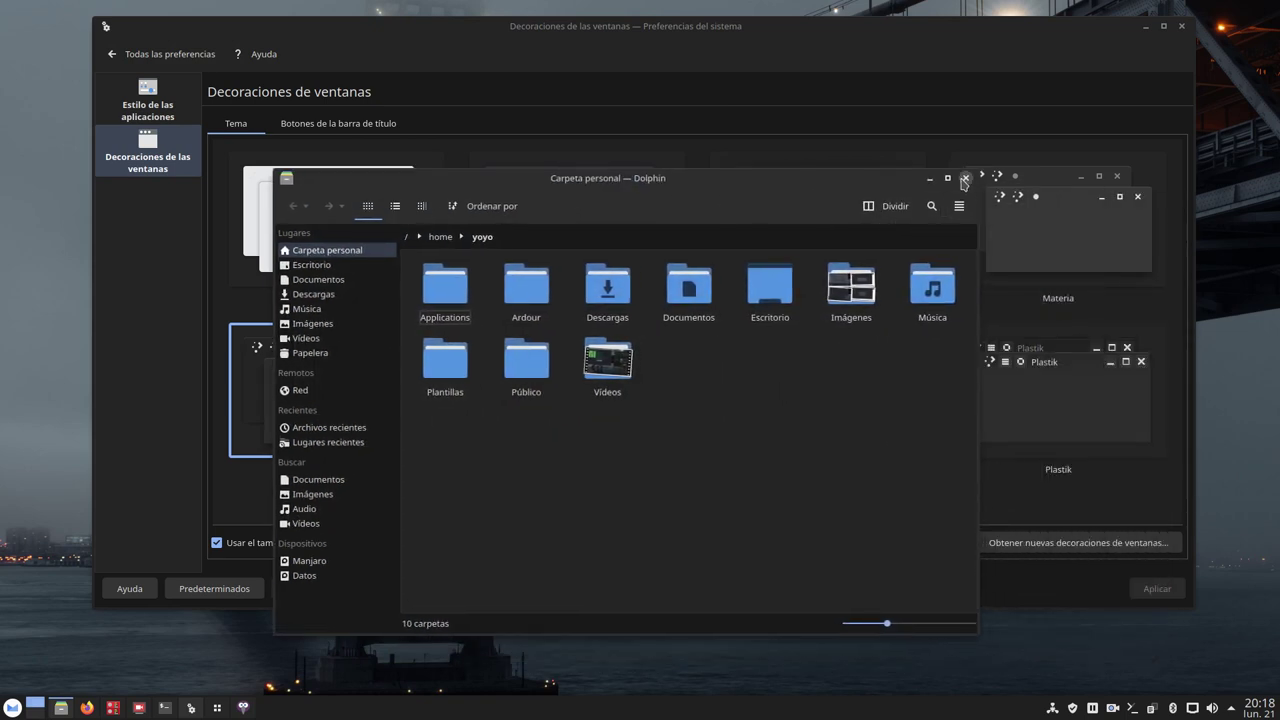
{"action": "left_click", "coordinate": [965, 179]}
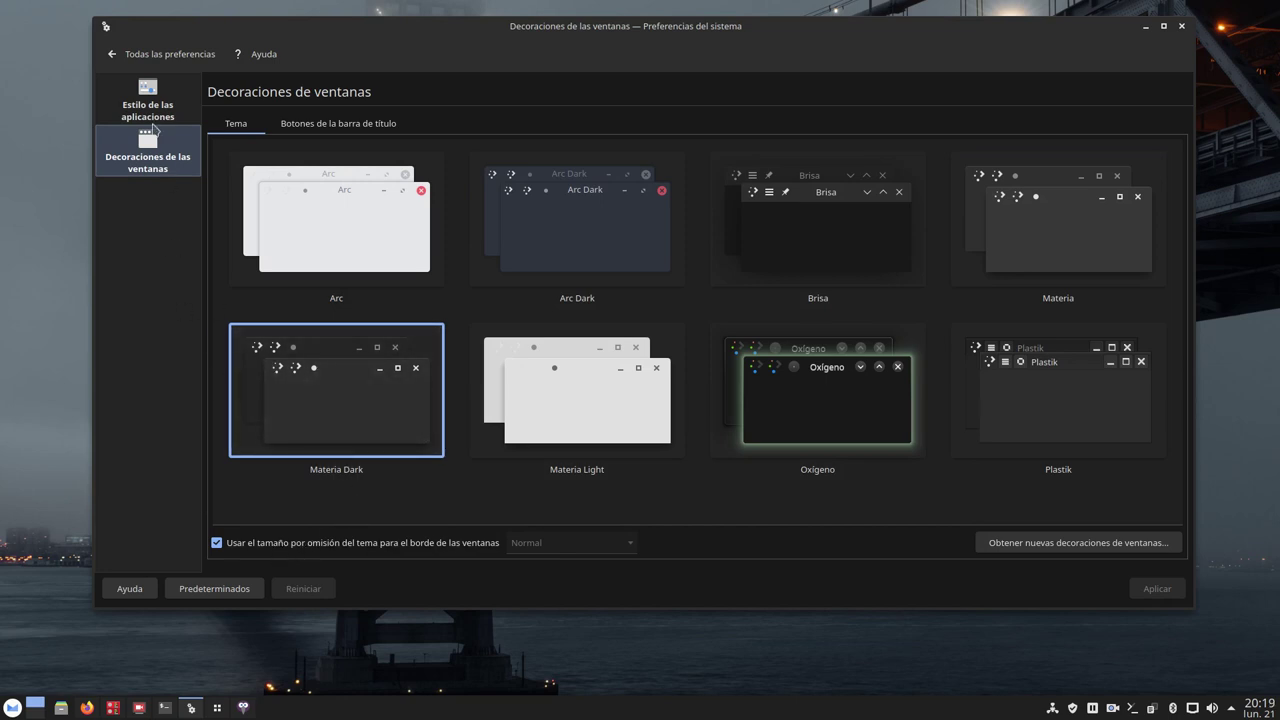
Review the Materia Dark and neighbouring color schemes in the system's color preferences and close System Preferences
{"action": "left_click", "coordinate": [150, 54]}
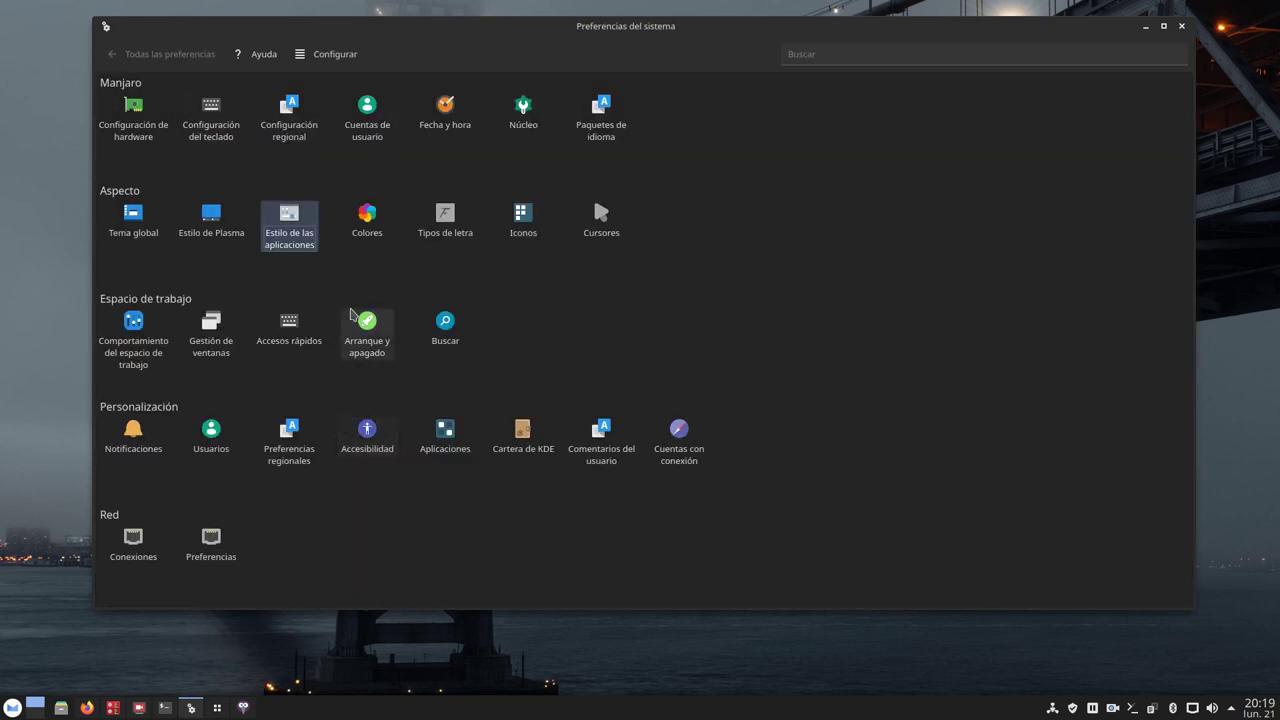
{"action": "left_click", "coordinate": [364, 238]}
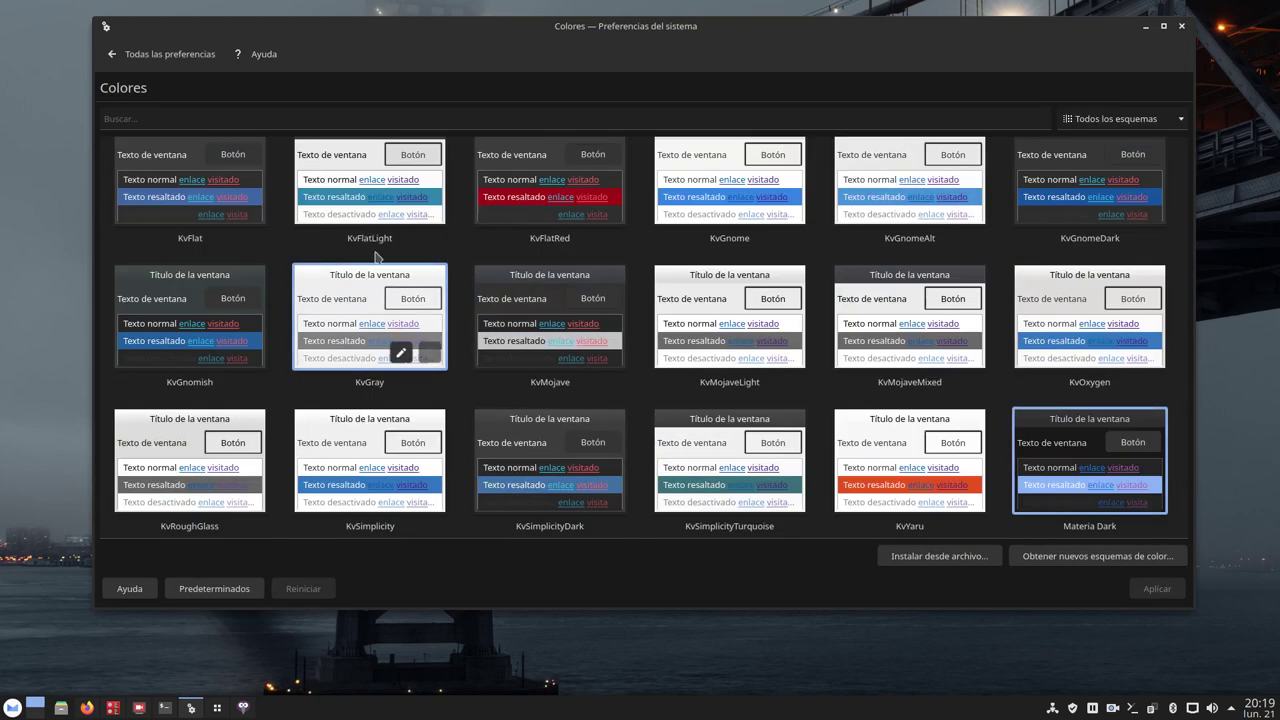
{"action": "mouse_move", "coordinate": [1103, 486]}
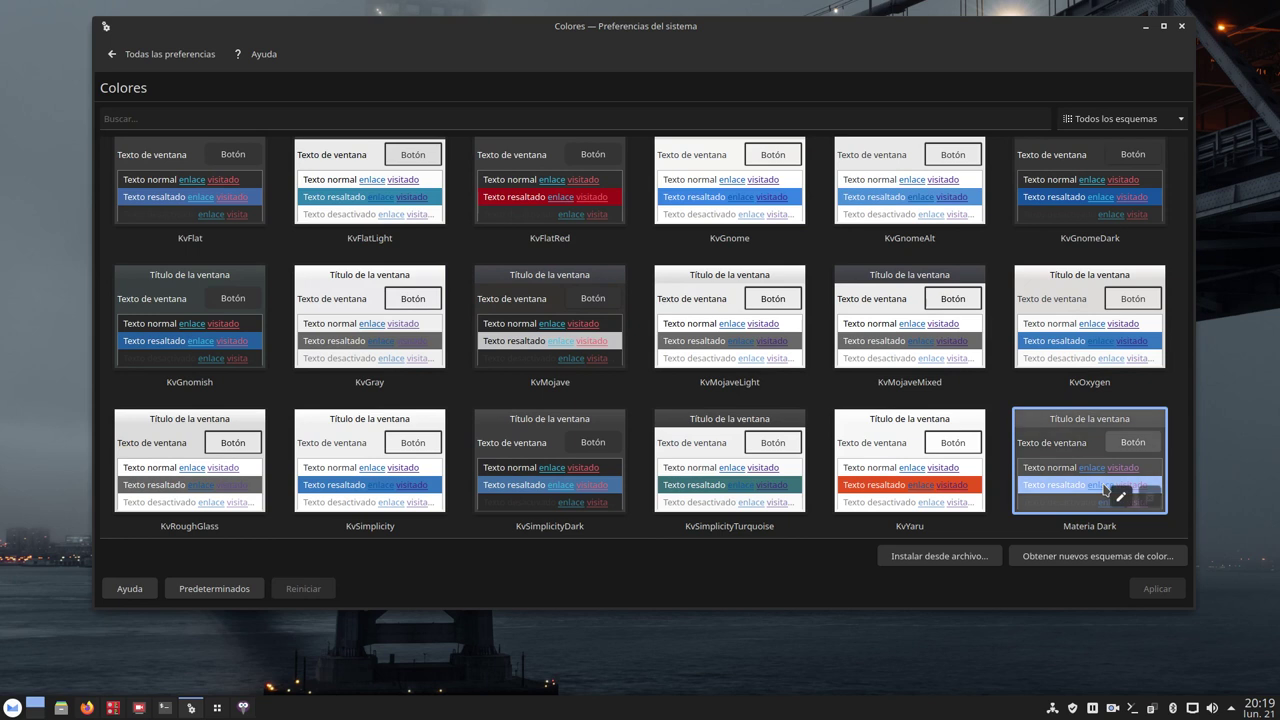
{"action": "scroll", "coordinate": [1103, 486], "scroll_direction": "down", "scroll_amount": 3}
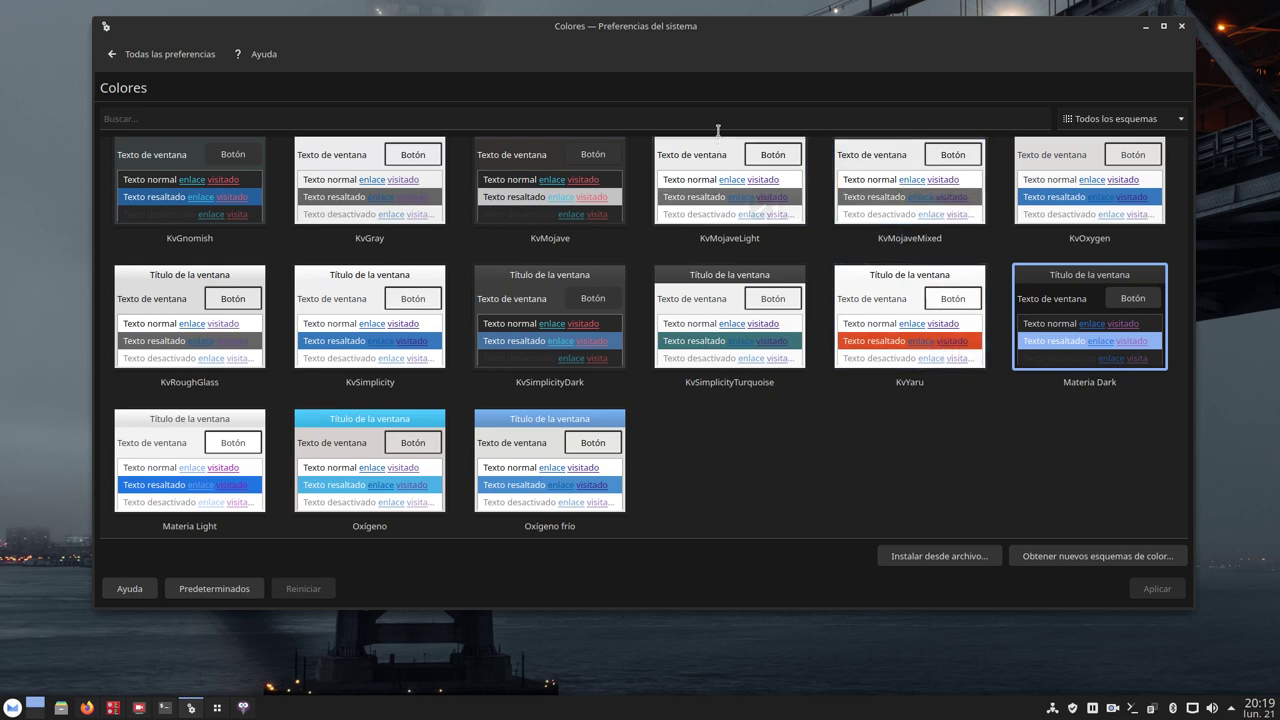
{"action": "left_click", "coordinate": [1180, 27]}
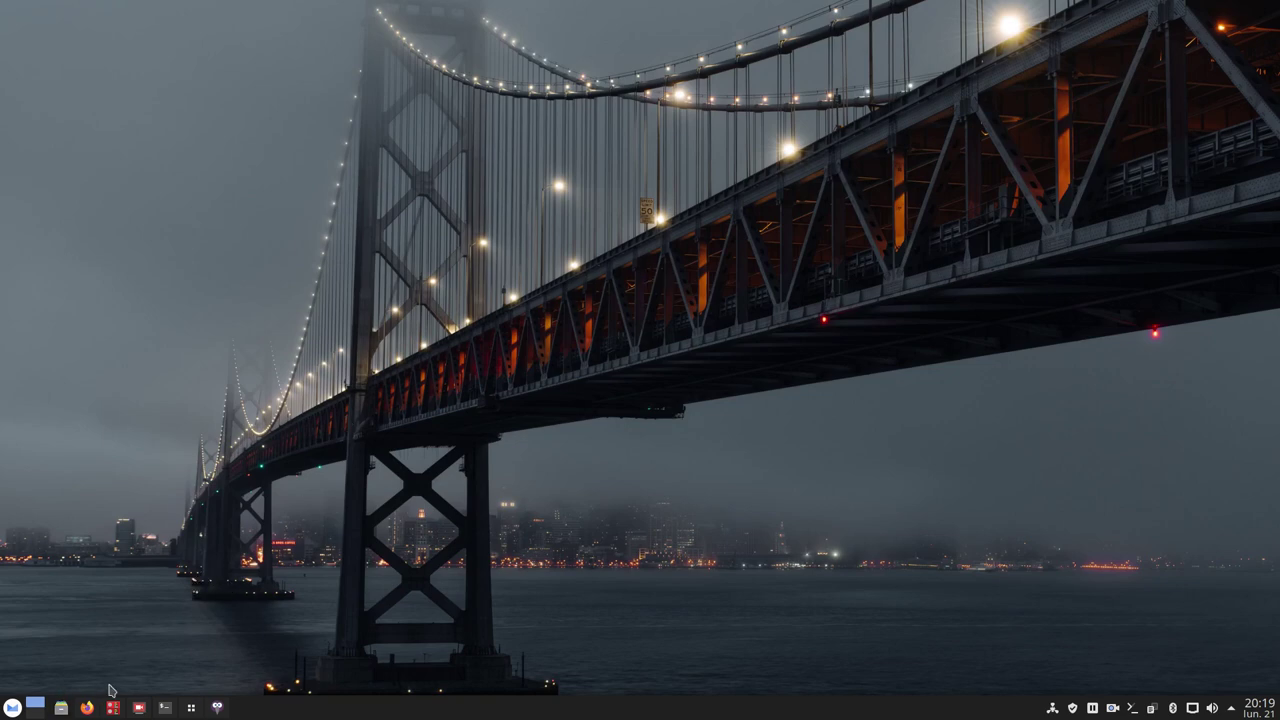
Bring up SimpleScreenRecorder, move its window over the desktop to examine the theme, and minimize it
{"action": "left_click", "coordinate": [139, 707]}
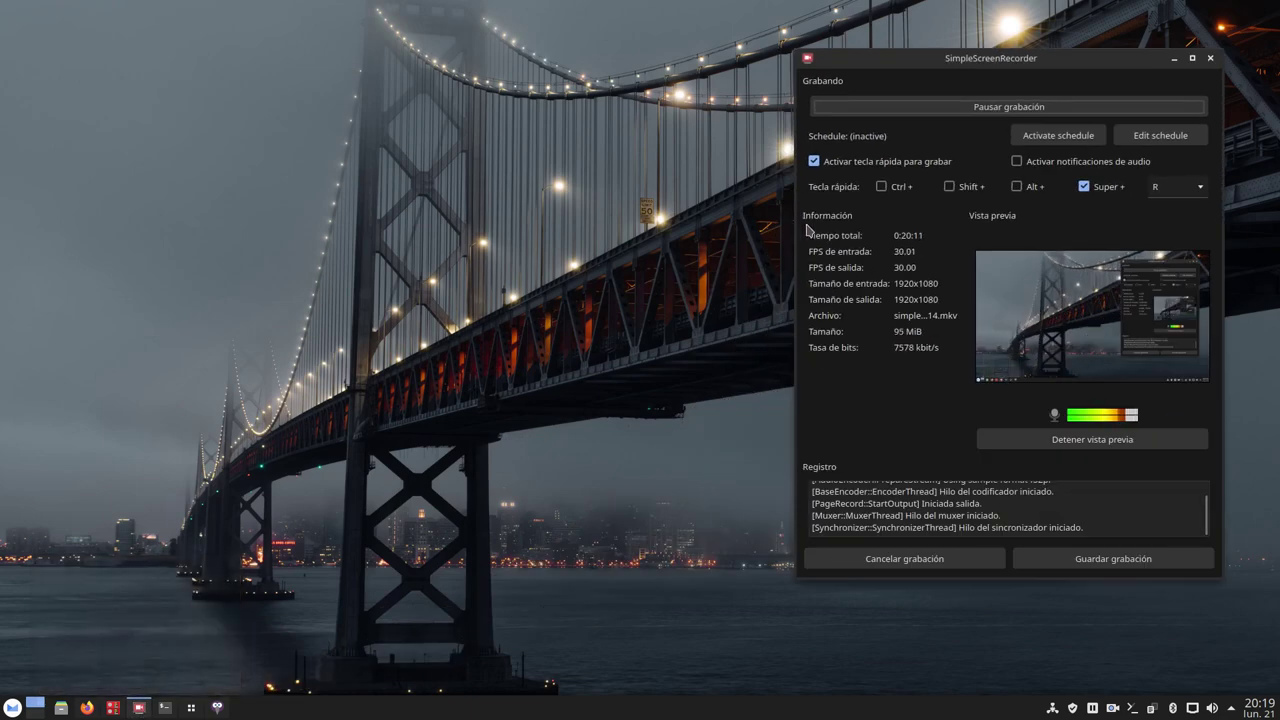
{"action": "left_click_drag", "start_coordinate": [844, 18], "coordinate": [465, 6]}
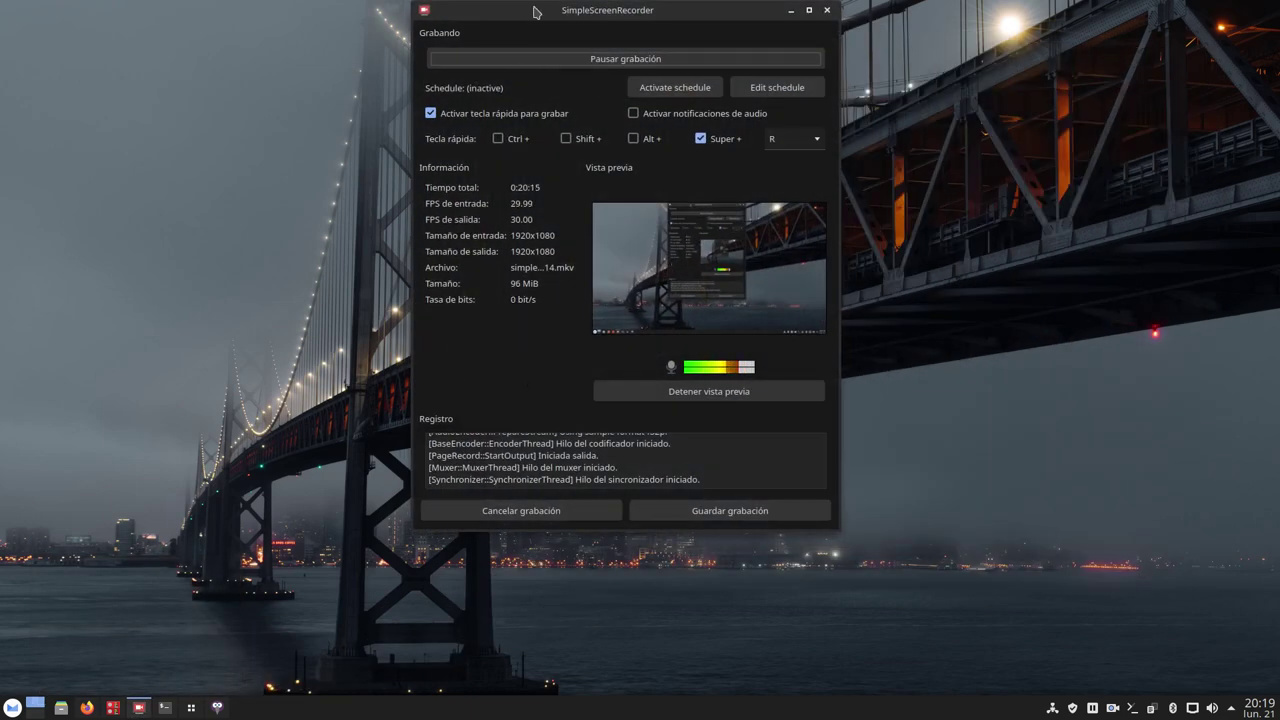
{"action": "left_click_drag", "start_coordinate": [541, 14], "coordinate": [572, 65]}
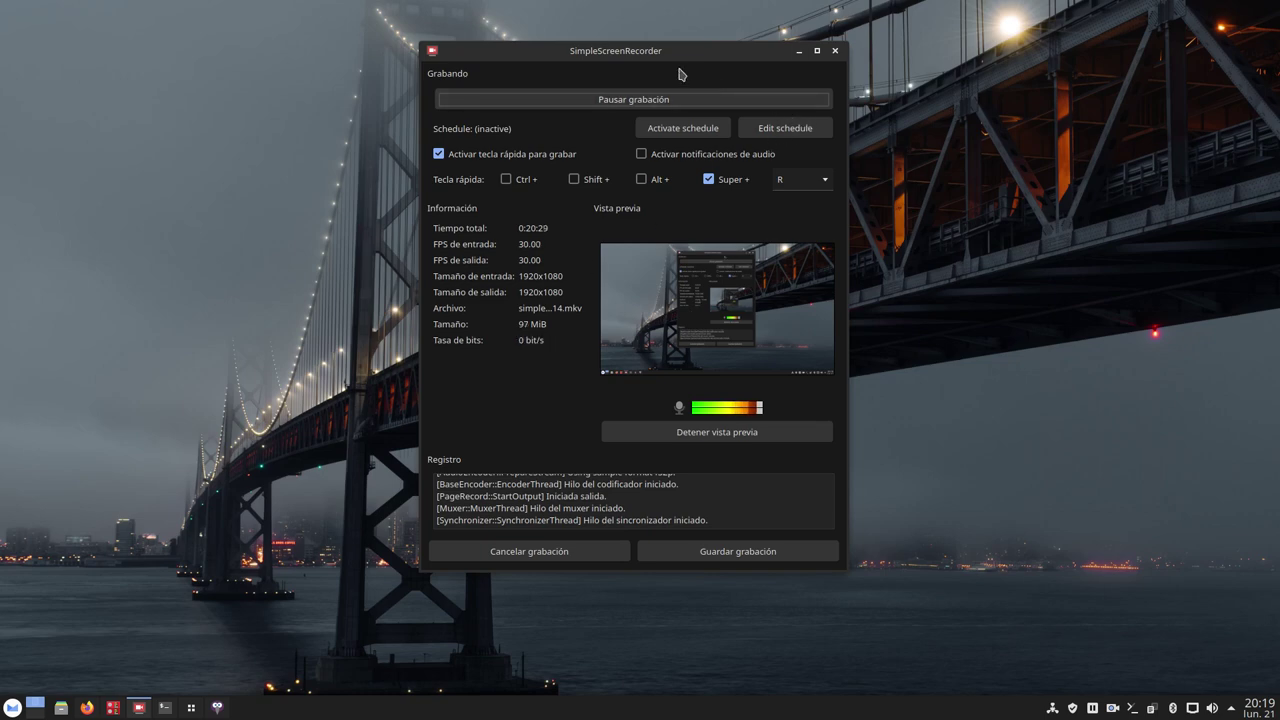
{"action": "left_click", "coordinate": [799, 50]}
Bring up Konsole, enlarge and reposition its window to examine the theme and neofetch output, and minimize it
{"action": "left_click", "coordinate": [165, 707]}
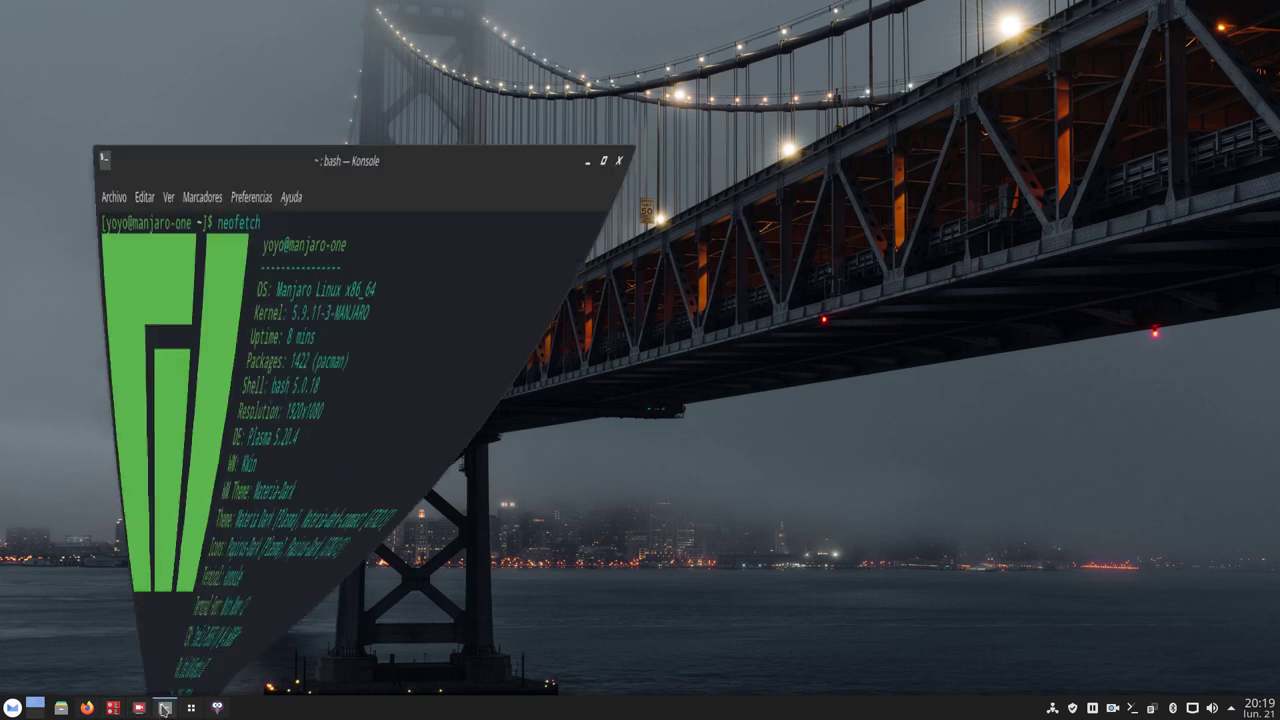
{"action": "left_click_drag", "start_coordinate": [513, 68], "coordinate": [693, 34]}
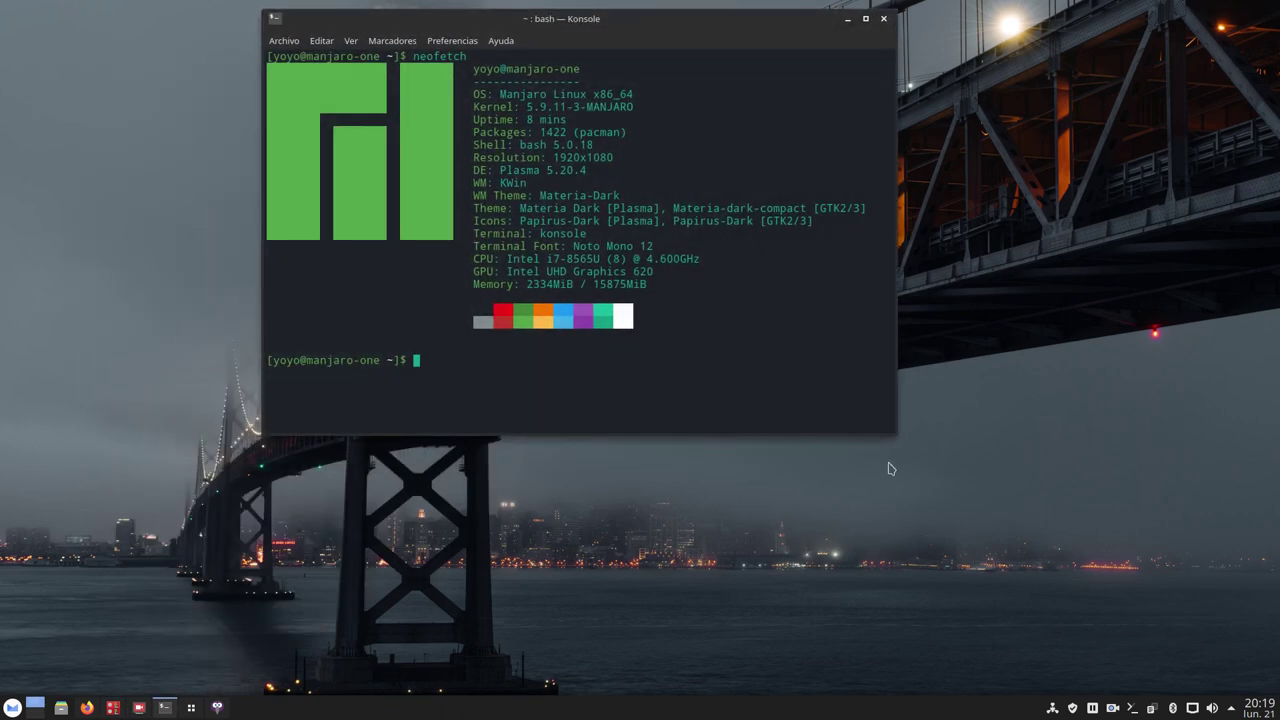
{"action": "left_click_drag", "start_coordinate": [889, 433], "coordinate": [1068, 568]}
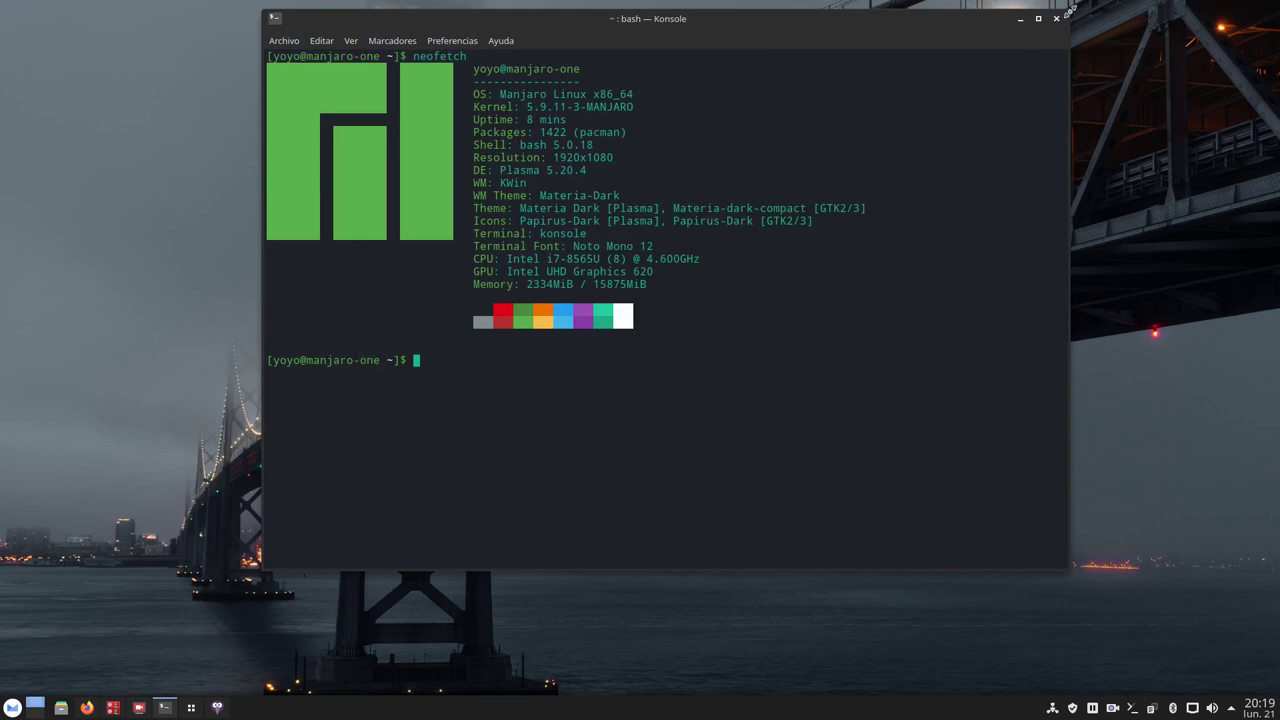
{"action": "left_click_drag", "start_coordinate": [1070, 10], "coordinate": [1140, 19]}
{"action": "left_click_drag", "start_coordinate": [600, 434], "coordinate": [398, 434]}
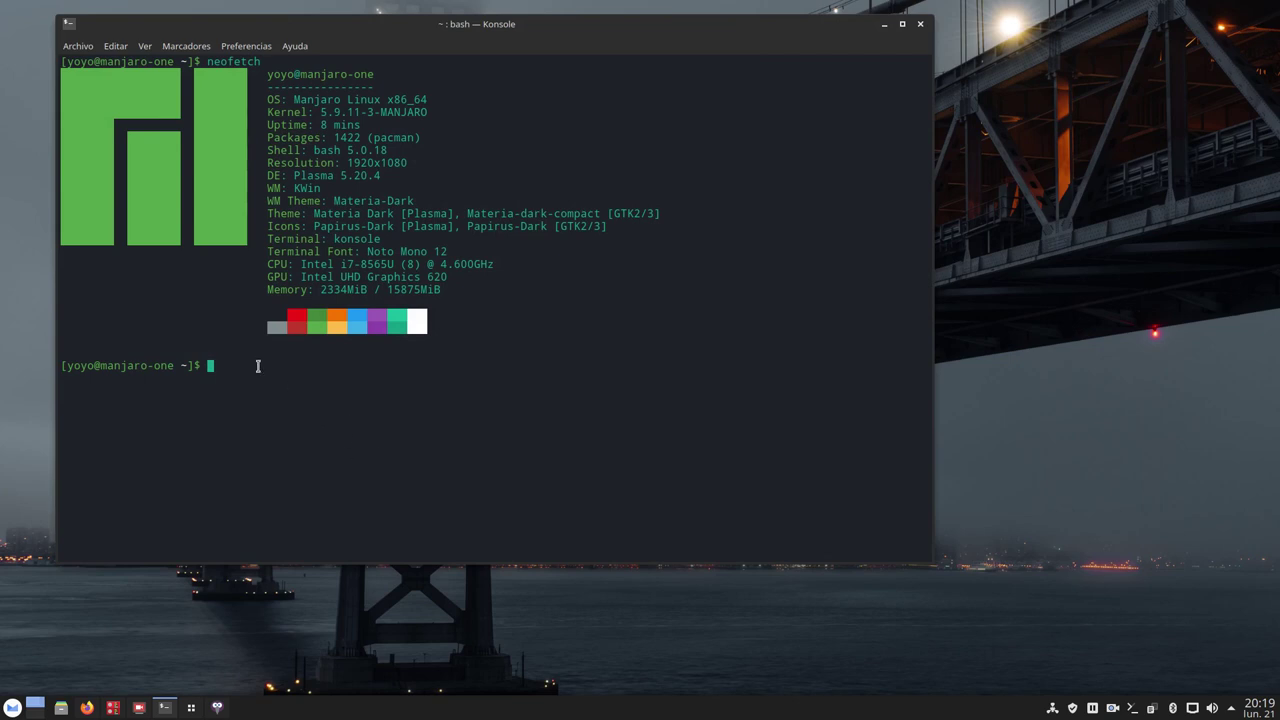
{"action": "left_click_drag", "start_coordinate": [533, 41], "coordinate": [697, 62]}
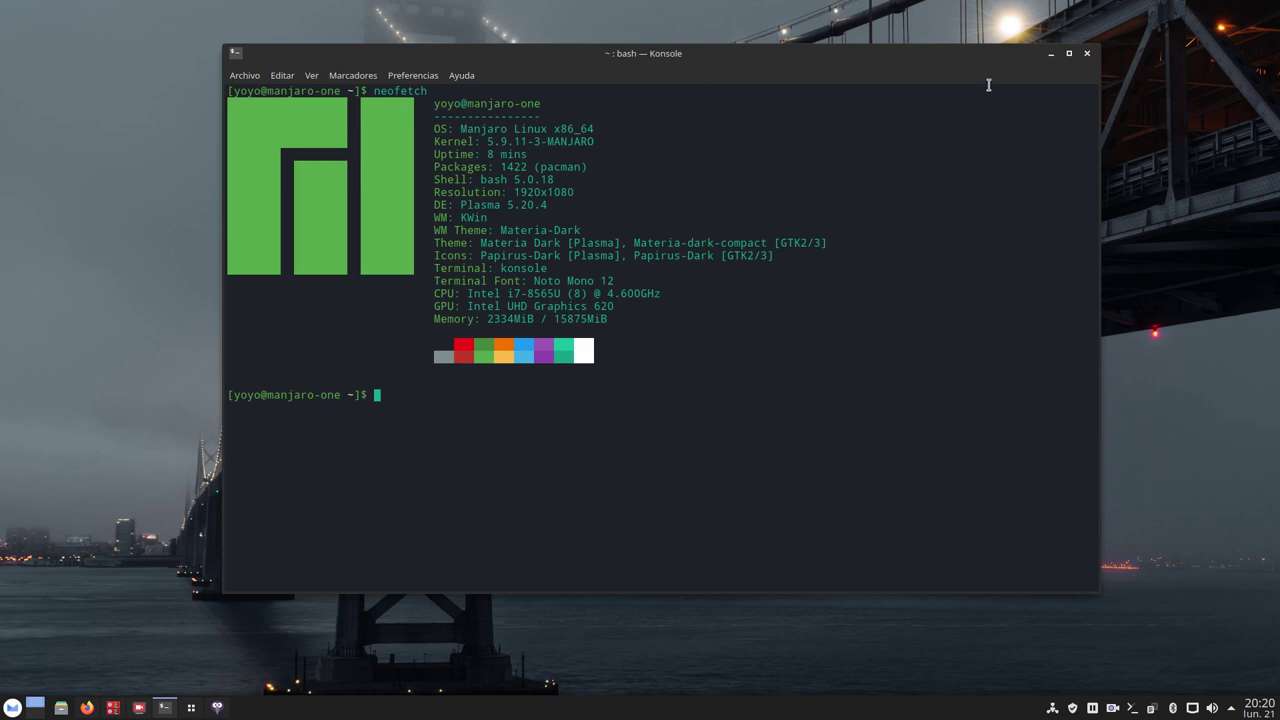
{"action": "left_click", "coordinate": [1050, 53]}
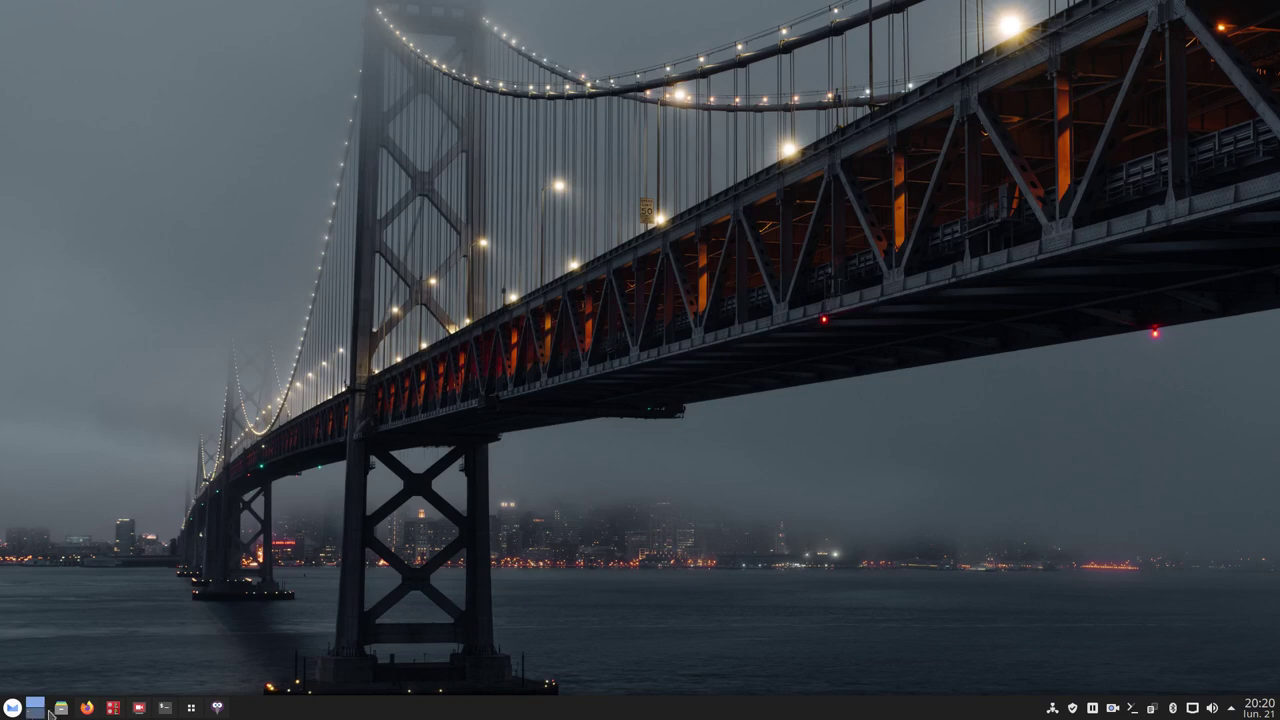
Open Dolphin and move its window over the wallpaper to examine the theme's title bar and borders
{"action": "left_click", "coordinate": [63, 708]}
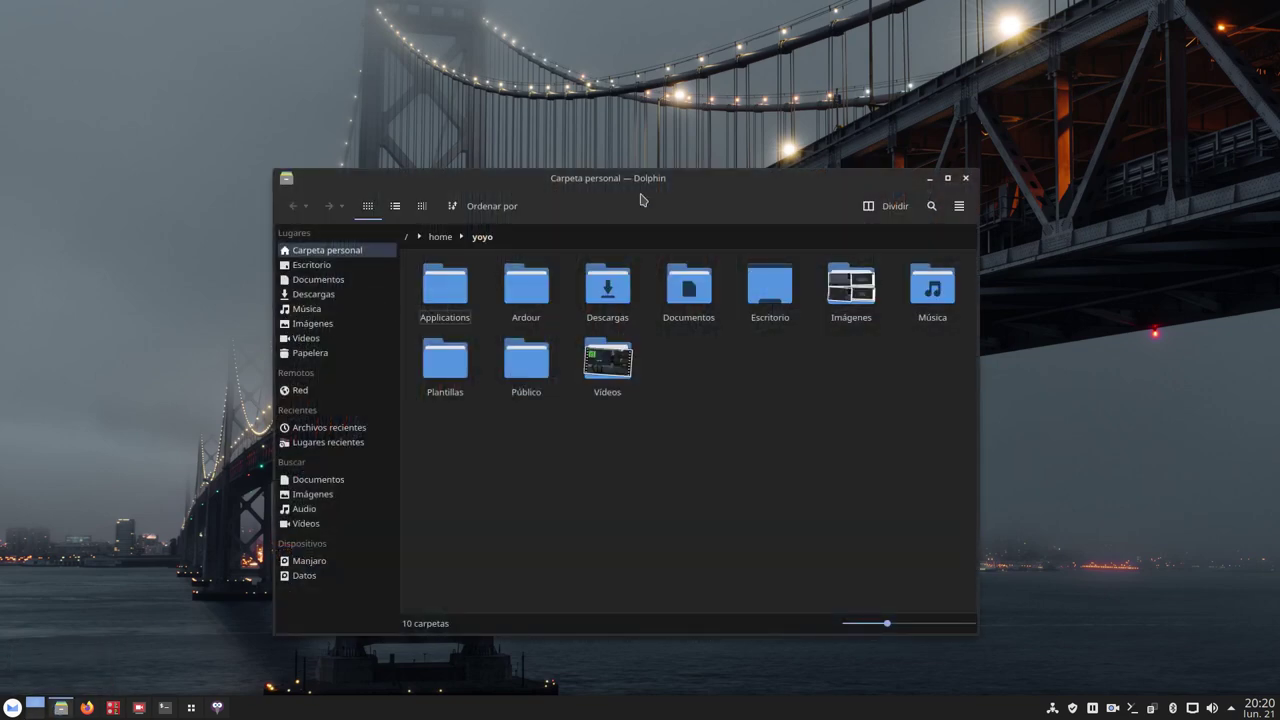
{"action": "left_click_drag", "start_coordinate": [646, 200], "coordinate": [572, 37]}
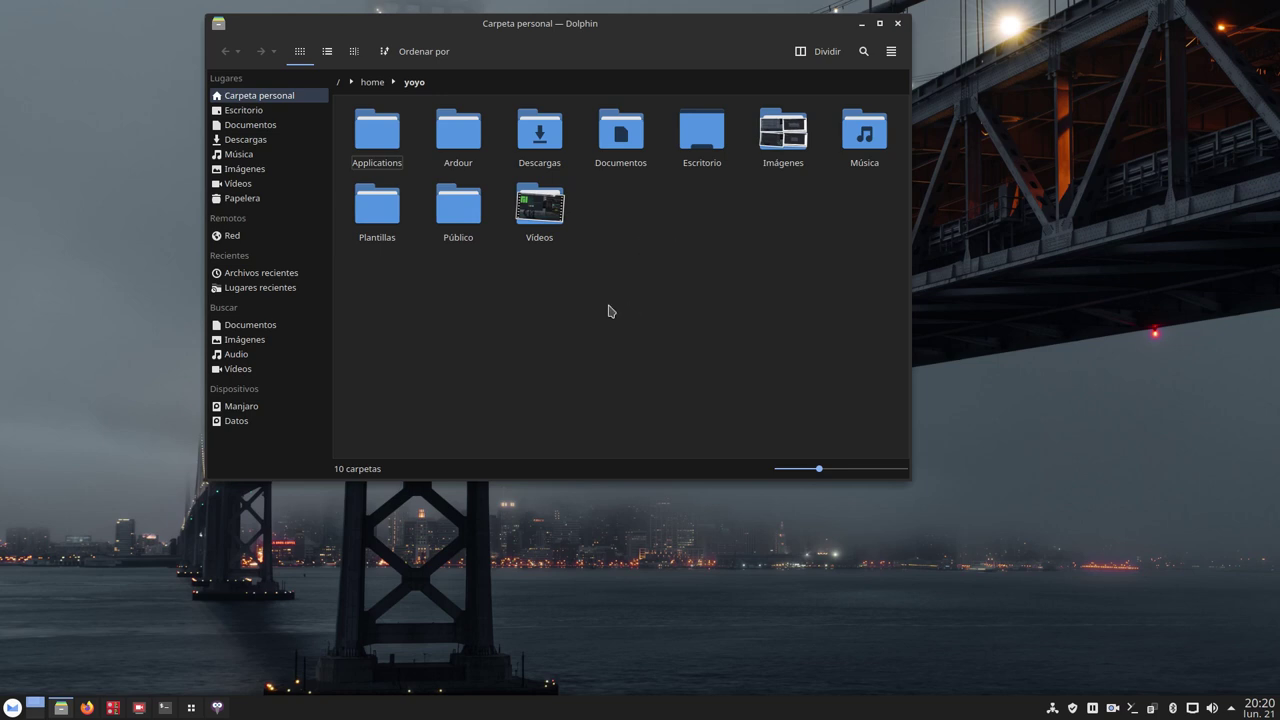
{"action": "left_click", "coordinate": [87, 707]}
{"action": "scroll", "coordinate": [376, 376], "scroll_direction": "up", "scroll_amount": 6}
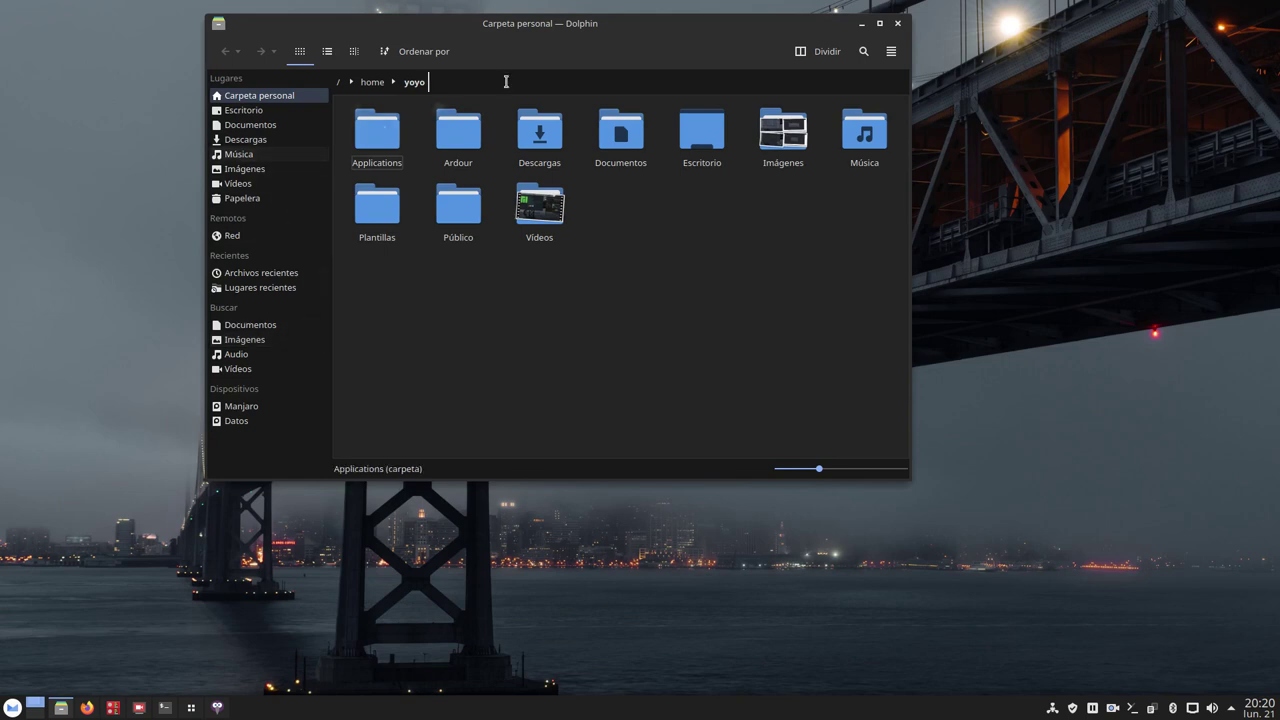
{"action": "left_click_drag", "start_coordinate": [614, 34], "coordinate": [640, 107]}
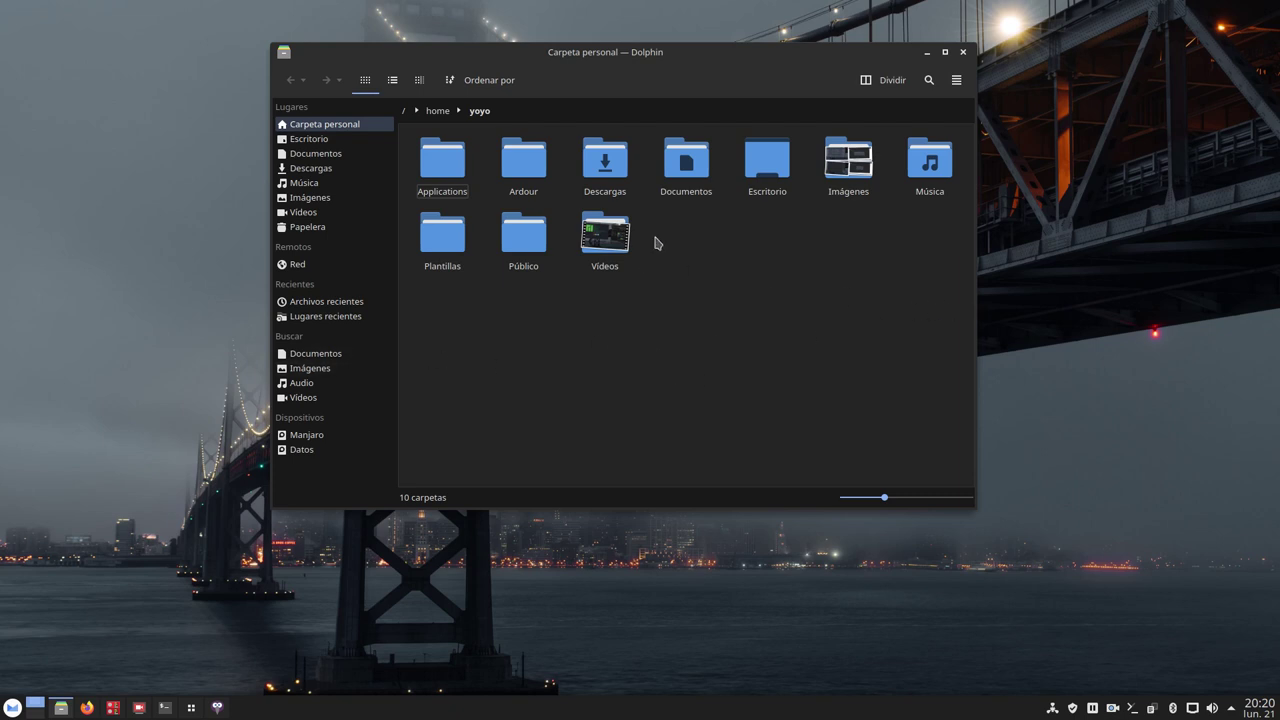
Toggle Dolphin's split view on and off and look at its main menu to check the theme
{"action": "left_click", "coordinate": [866, 80]}
{"action": "left_click", "coordinate": [866, 80]}
{"action": "left_click", "coordinate": [956, 80]}
{"action": "left_click", "coordinate": [704, 362]}
{"action": "left_click_drag", "start_coordinate": [674, 57], "coordinate": [599, 55]}
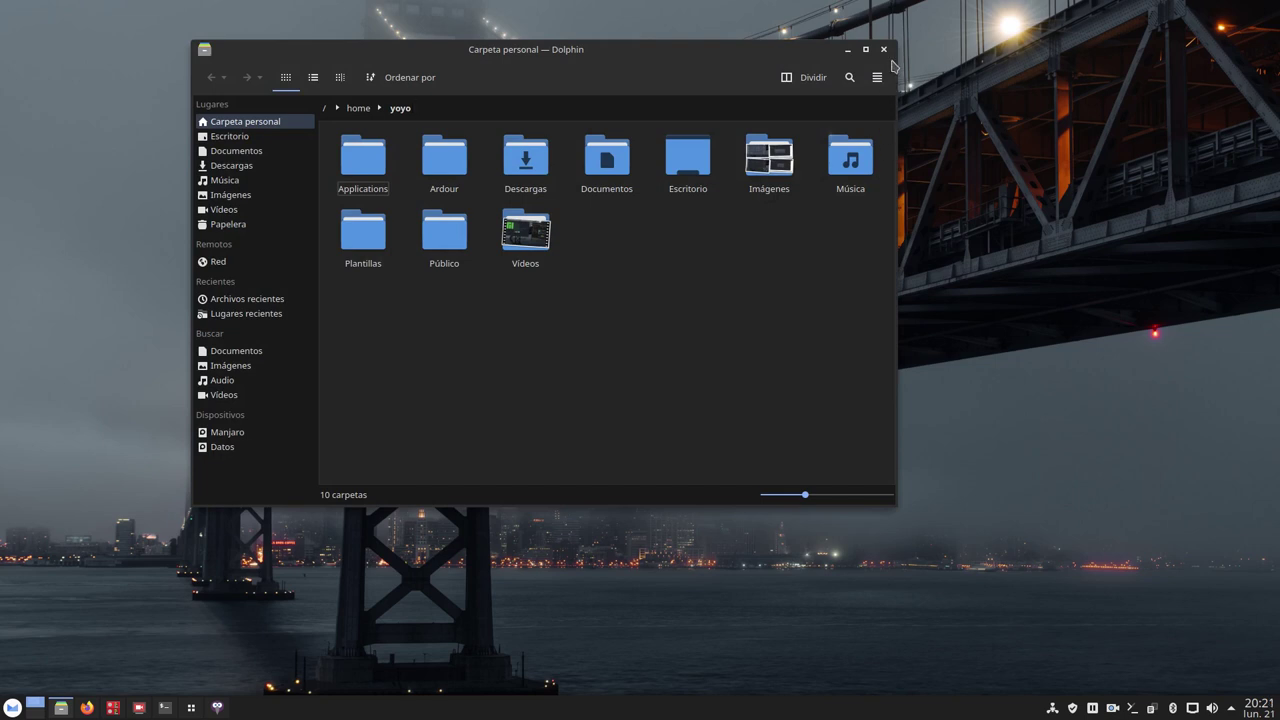
{"action": "left_click_drag", "start_coordinate": [755, 60], "coordinate": [752, 123]}
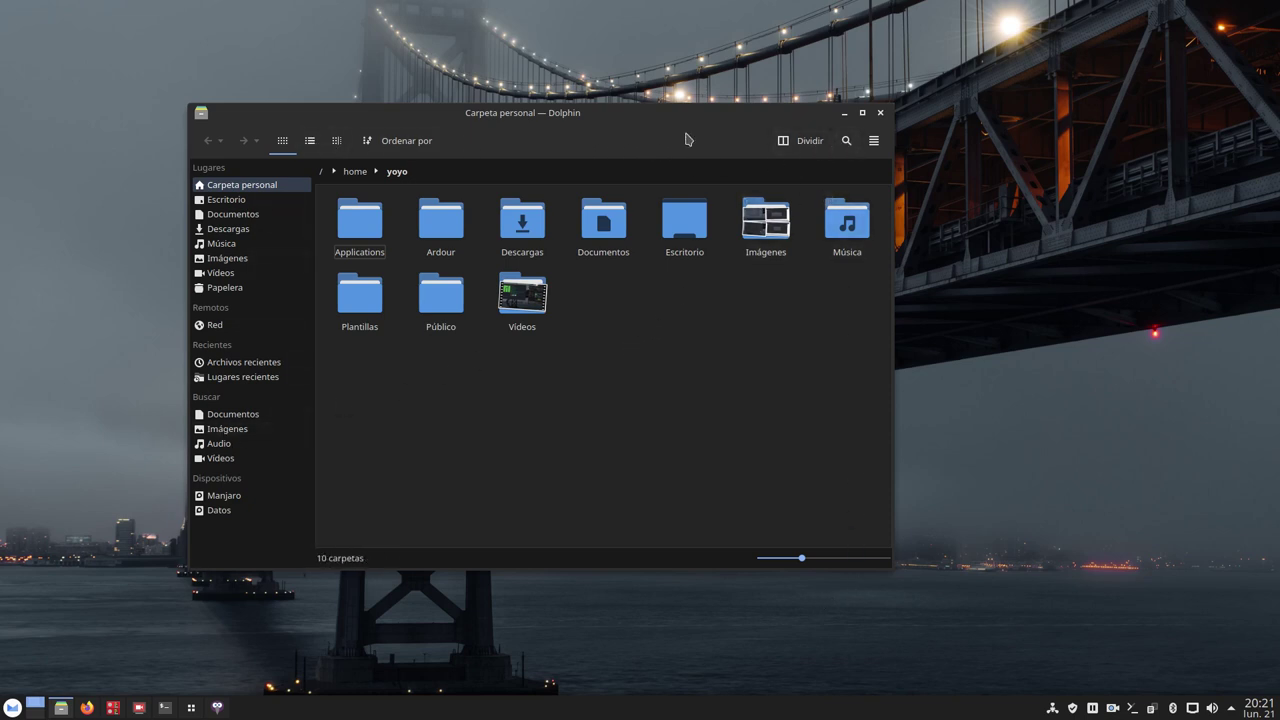
{"action": "left_click_drag", "start_coordinate": [575, 141], "coordinate": [616, 154]}
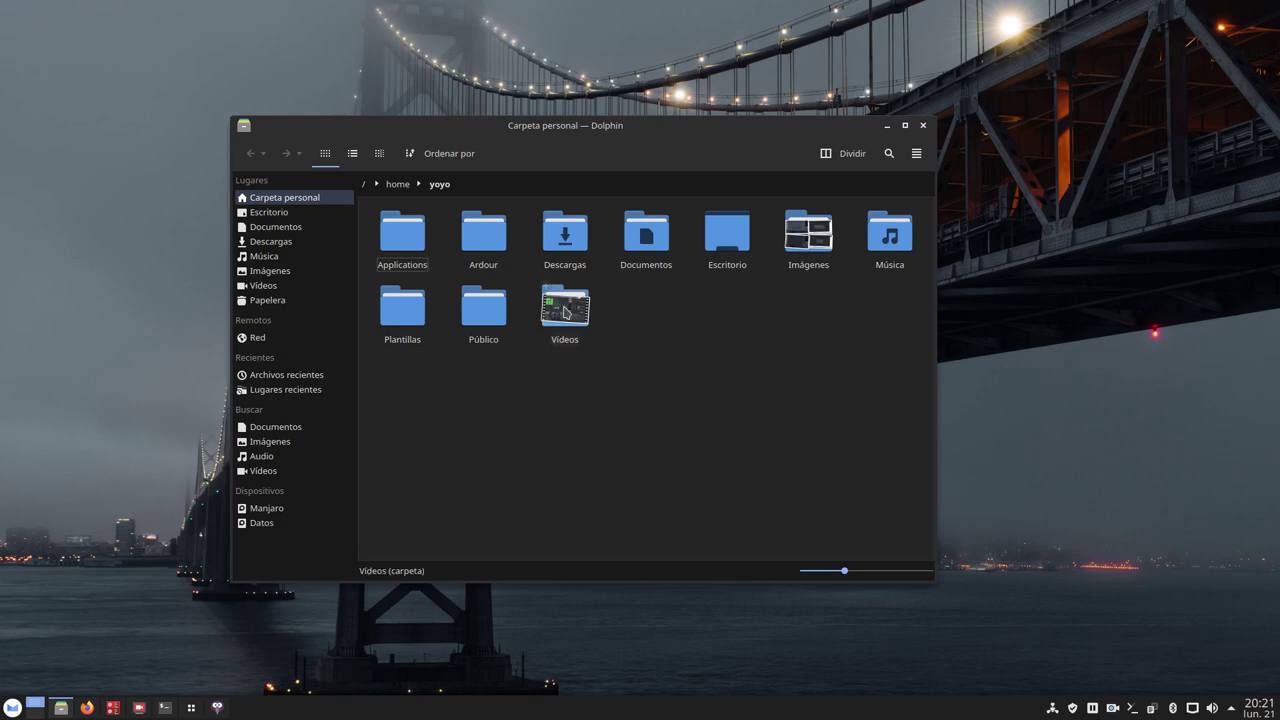
{"action": "left_click_drag", "start_coordinate": [726, 134], "coordinate": [737, 82]}
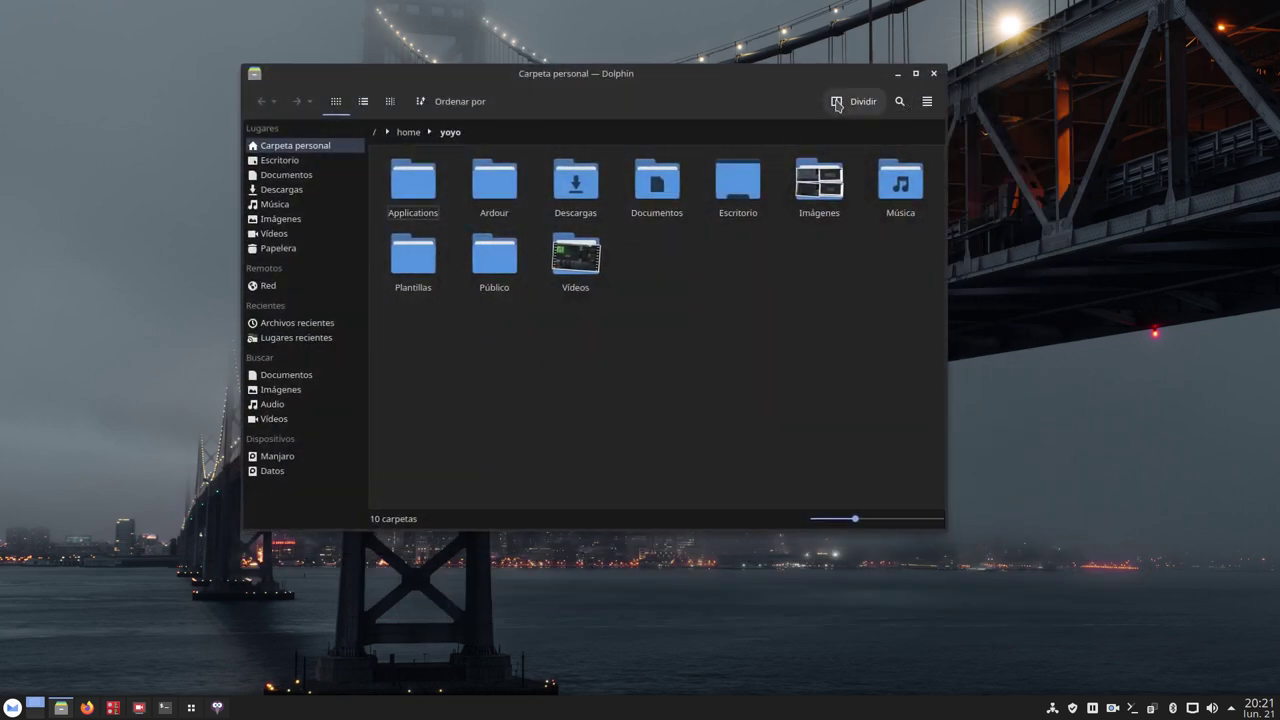
Split the Dolphin view and enlarge the window to inspect it, closing the split and minimizing Dolphin
{"action": "left_click", "coordinate": [855, 101]}
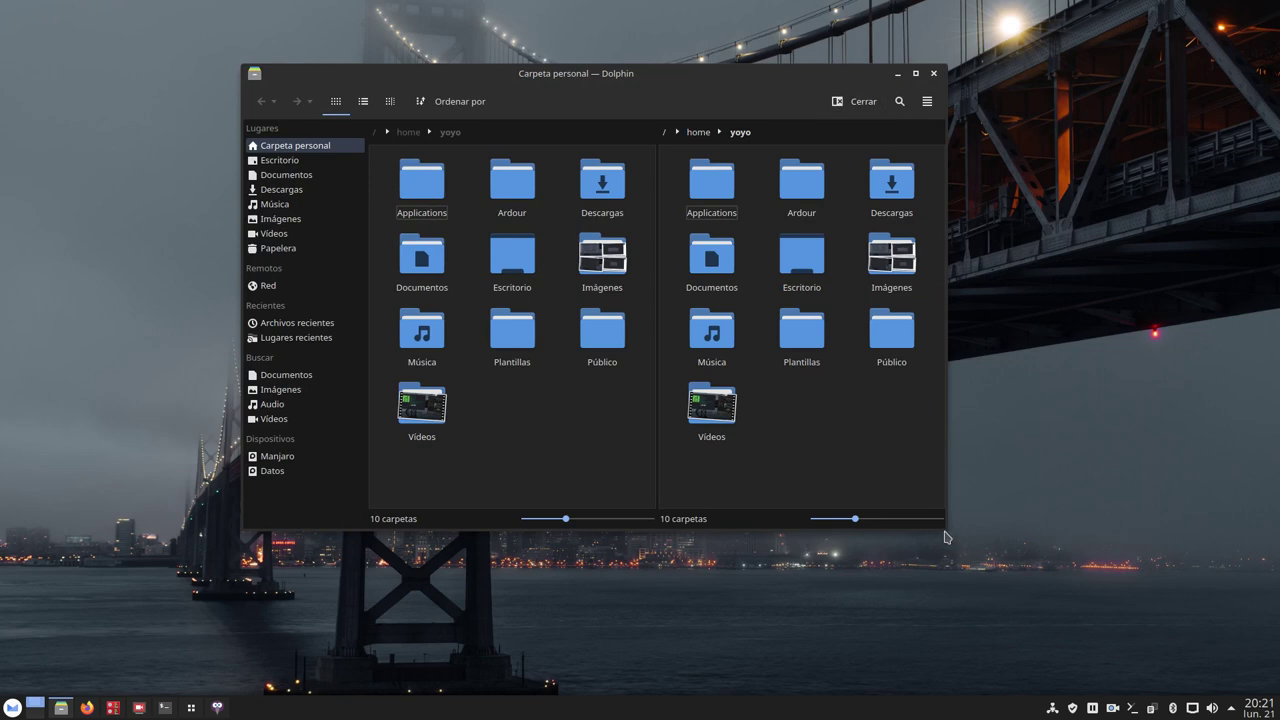
{"action": "left_click_drag", "start_coordinate": [946, 528], "coordinate": [1200, 558]}
{"action": "left_click_drag", "start_coordinate": [876, 82], "coordinate": [737, 50]}
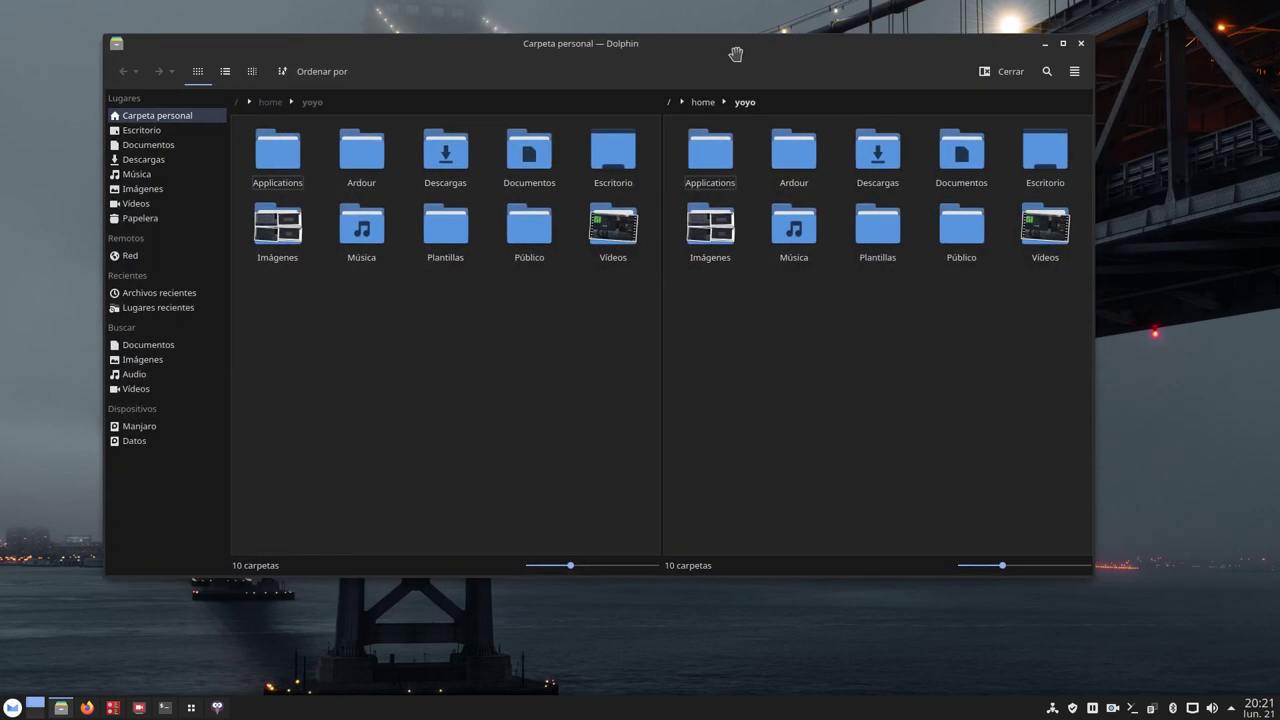
{"action": "left_click", "coordinate": [1008, 72]}
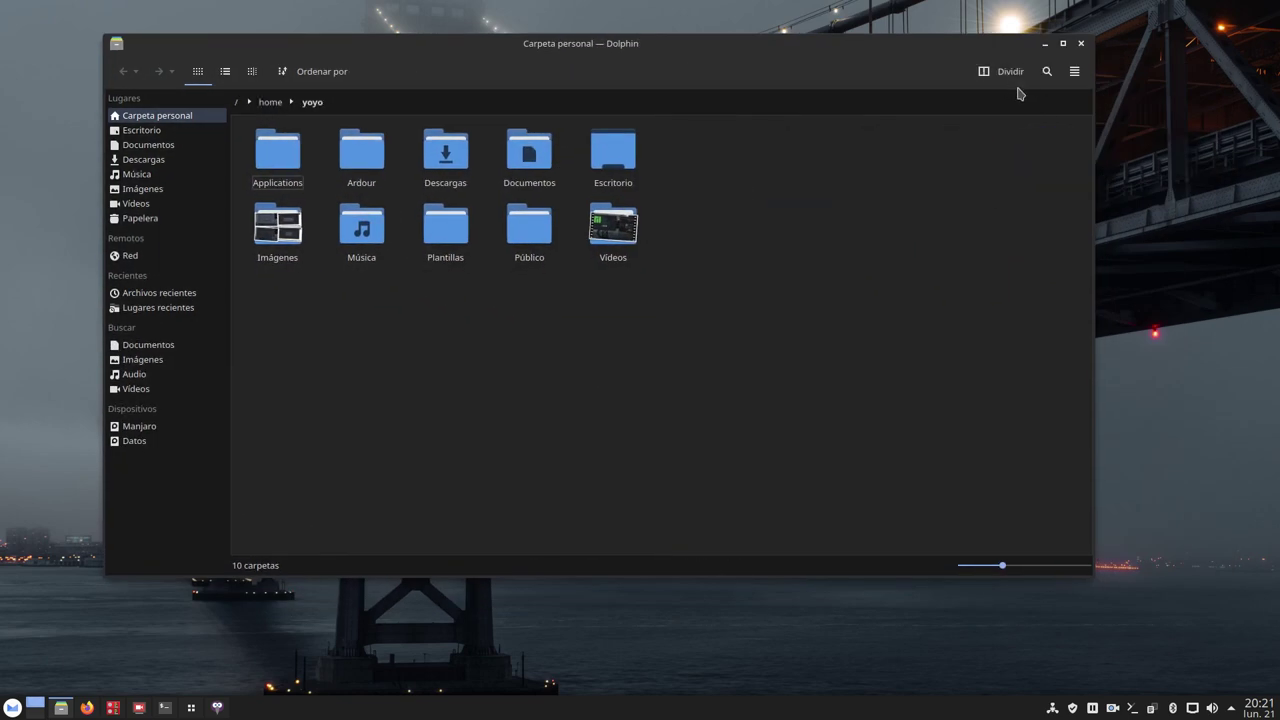
{"action": "left_click", "coordinate": [1045, 45]}
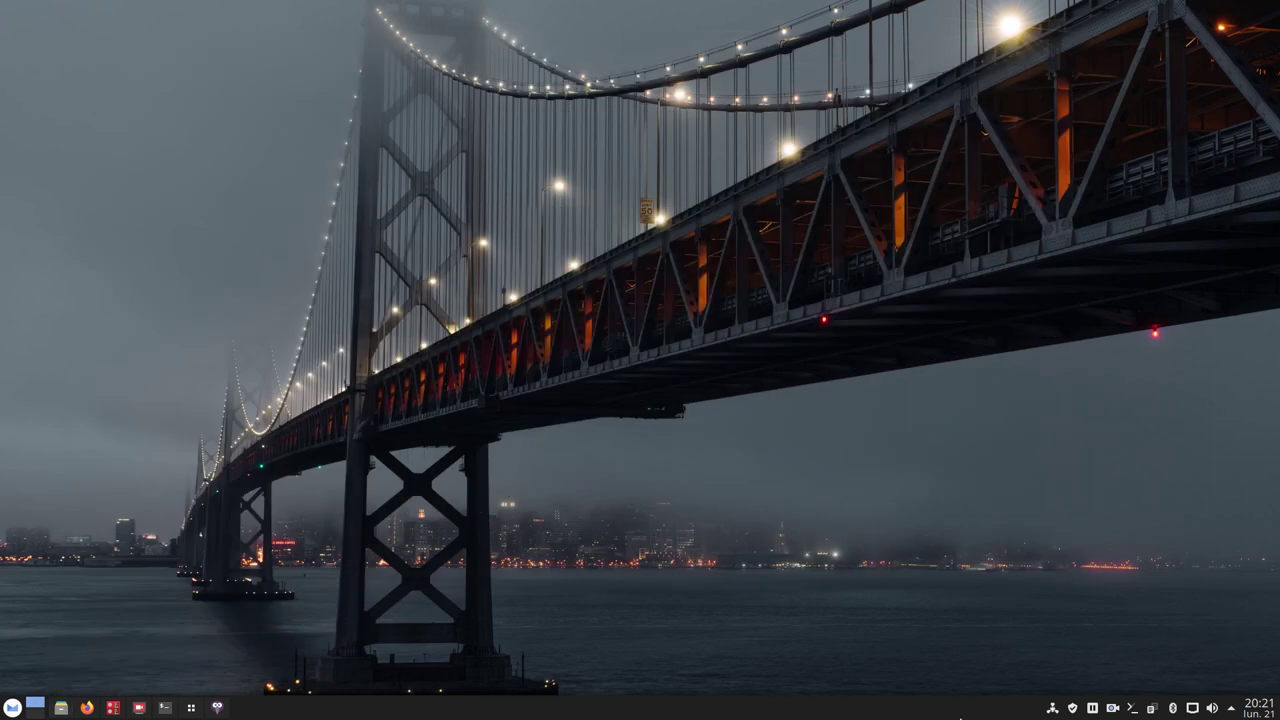
Enter the panel's edit mode, browse the available desktop widgets to check their theming, and leave edit mode
{"action": "right_click", "coordinate": [736, 714]}
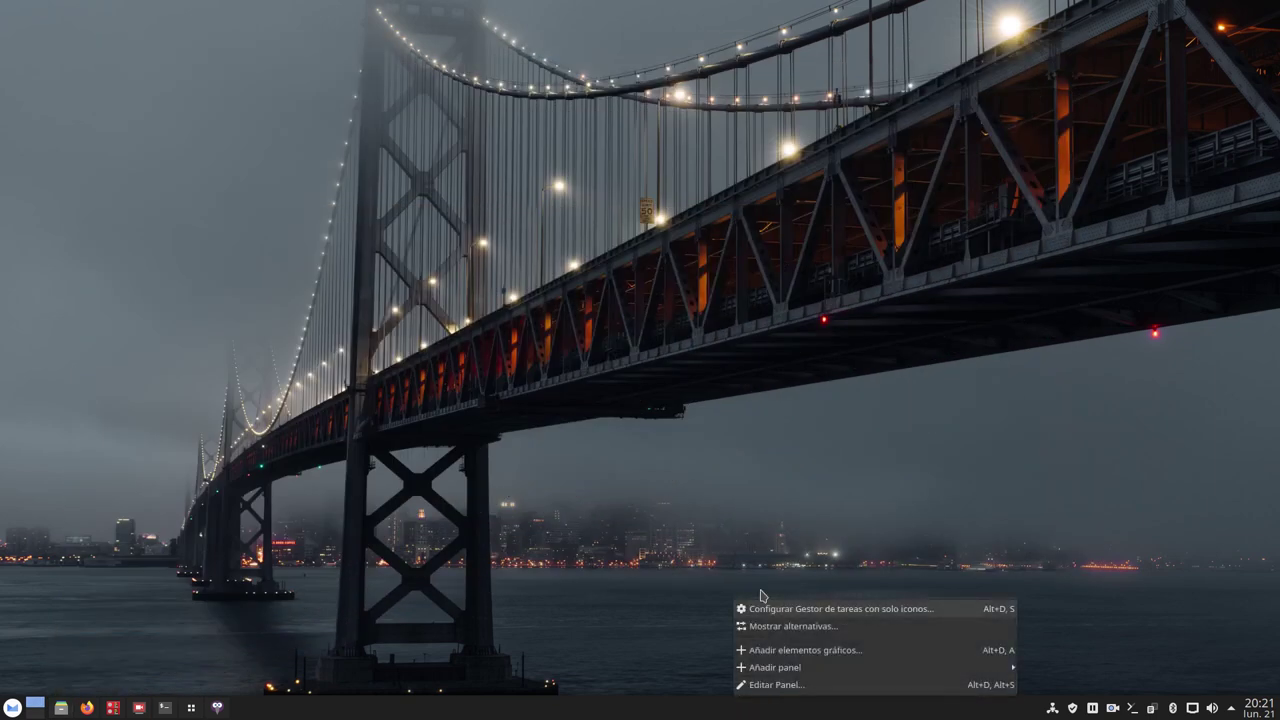
{"action": "left_click", "coordinate": [806, 685]}
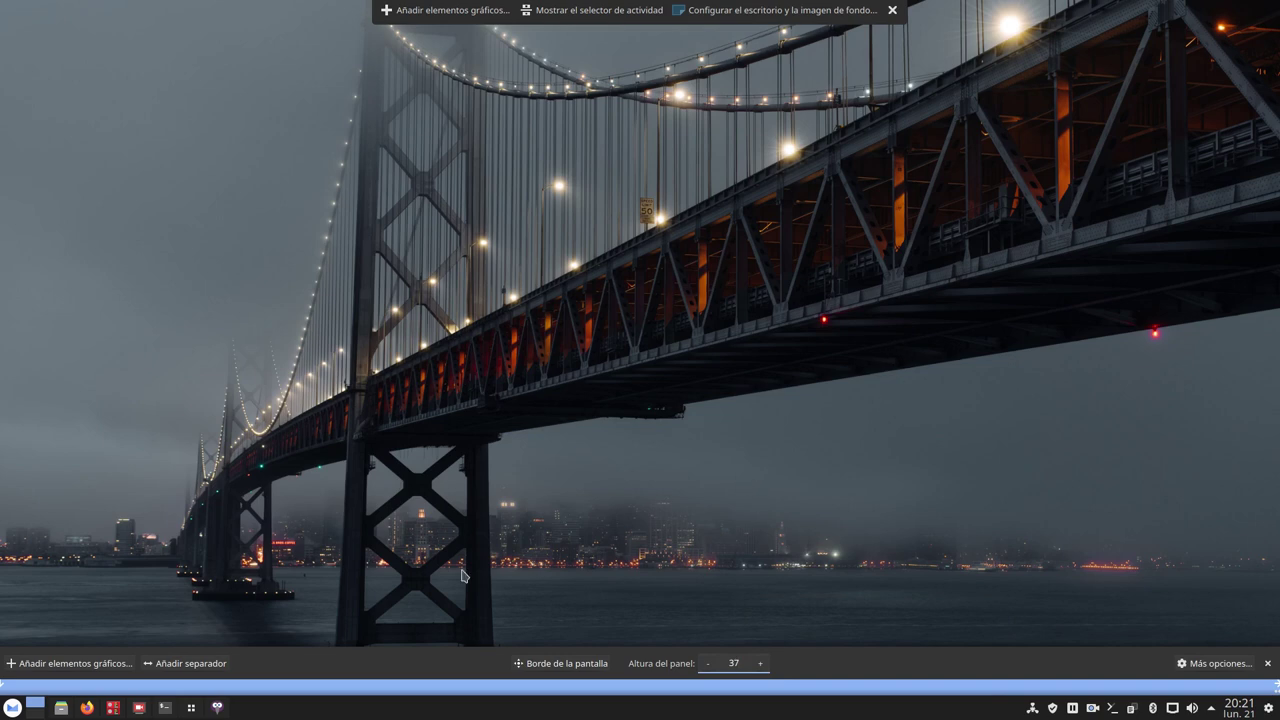
{"action": "left_click", "coordinate": [70, 663]}
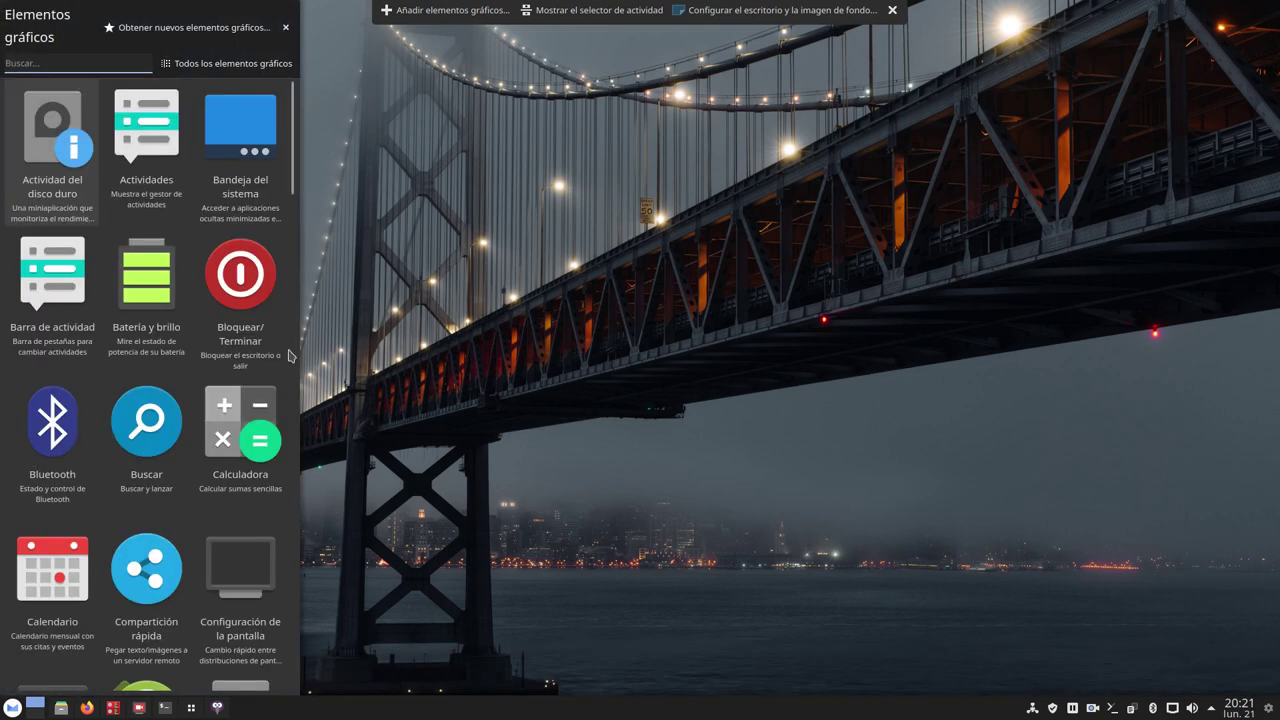
{"action": "scroll", "coordinate": [140, 455], "scroll_direction": "down", "scroll_amount": 4}
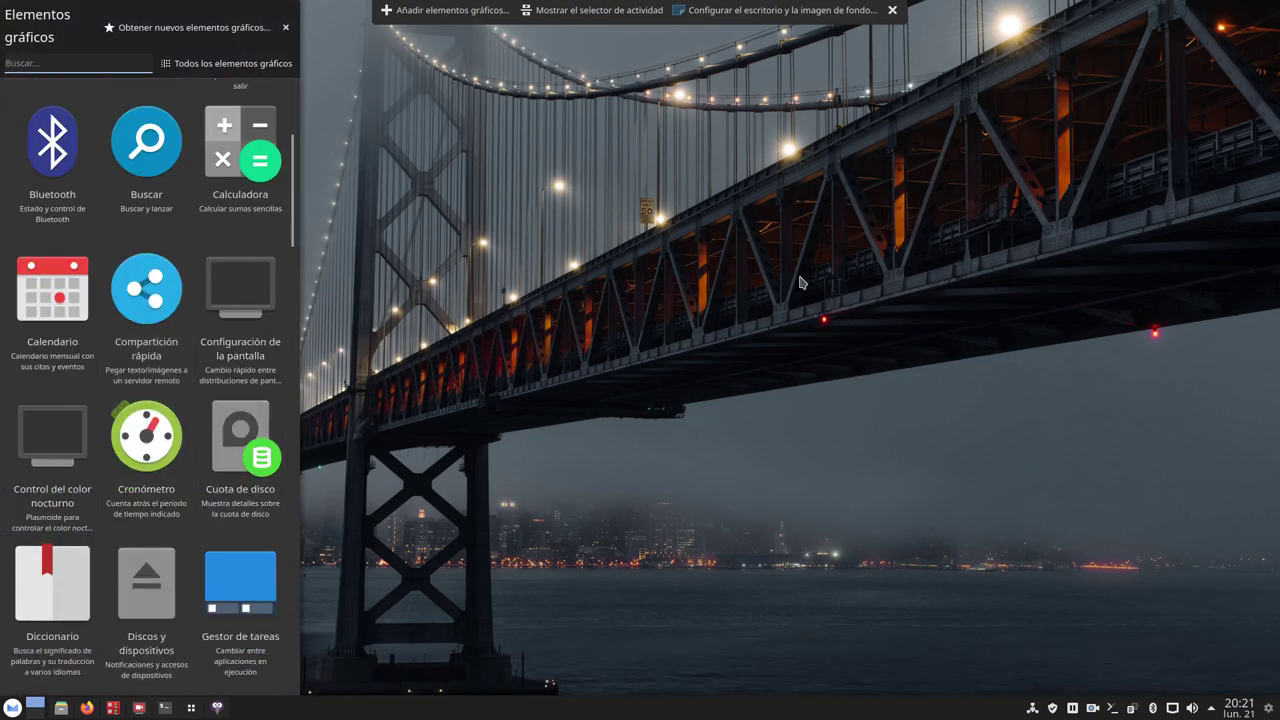
{"action": "key", "text": "Escape"}
{"action": "left_click", "coordinate": [891, 11]}
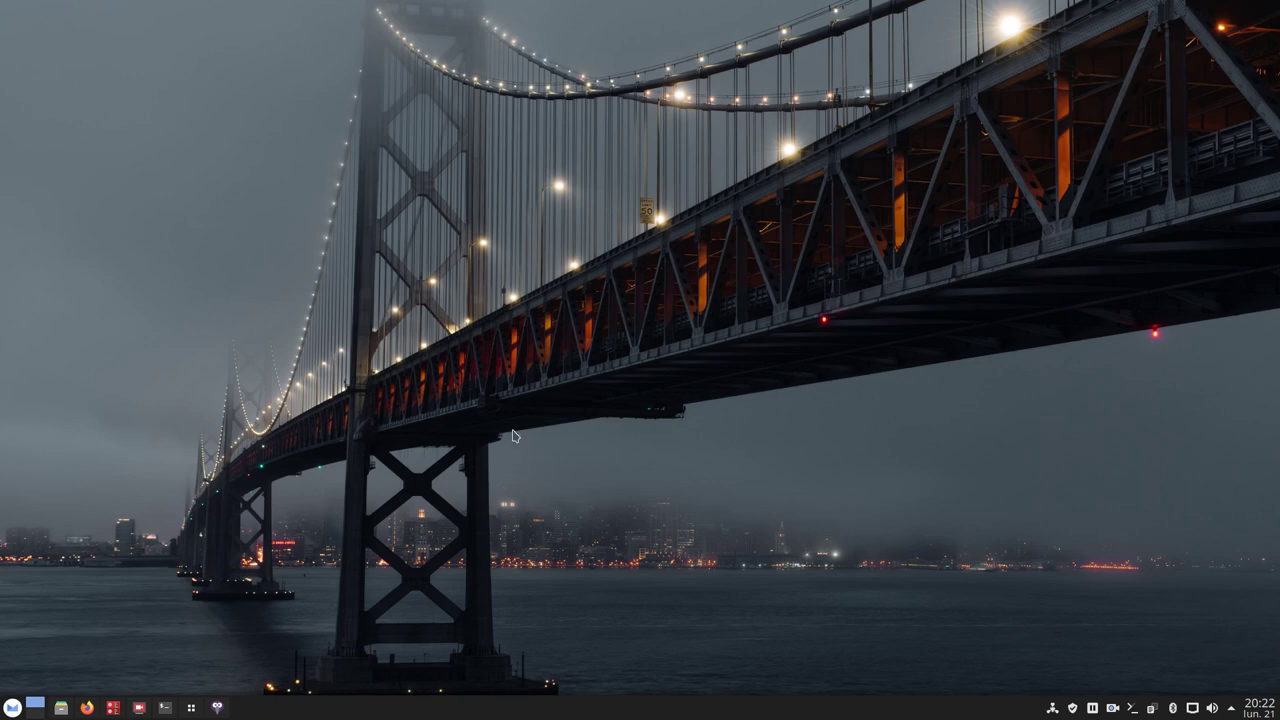
Check the theme in the Twitter client's mentions and minimize it, and inspect the software manager before closing it
{"action": "left_click", "coordinate": [217, 707]}
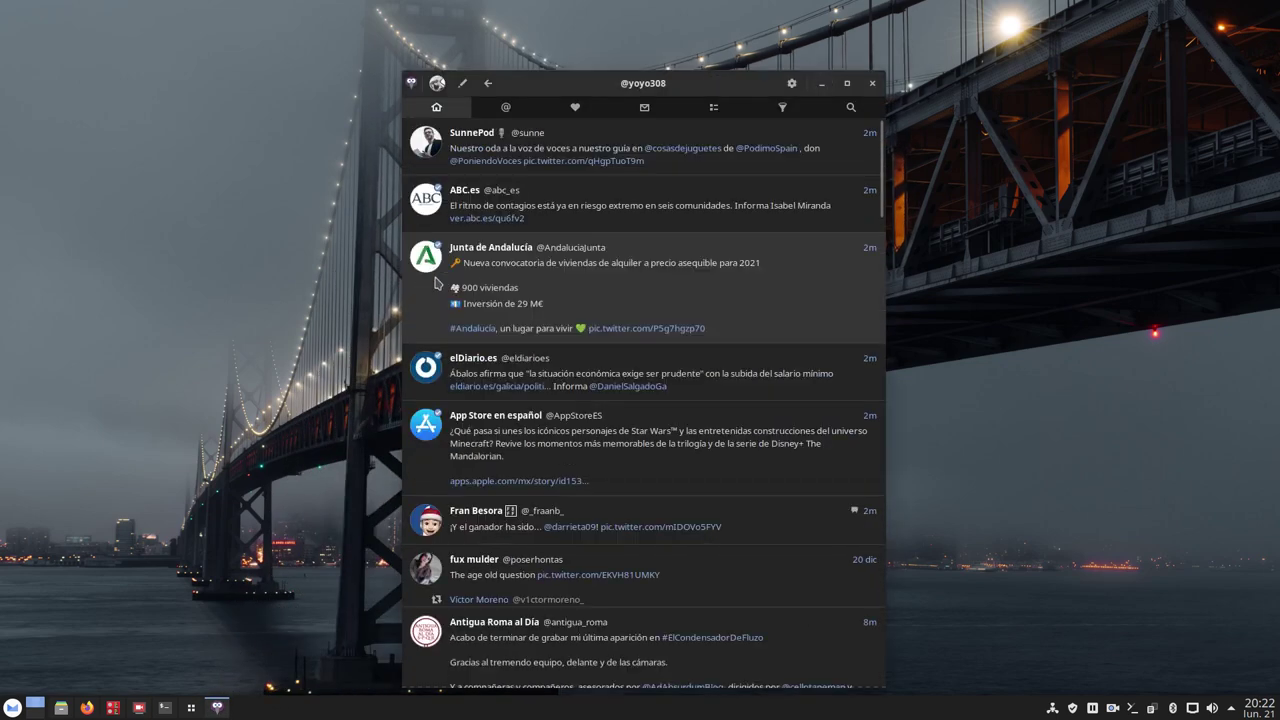
{"action": "left_click", "coordinate": [506, 108]}
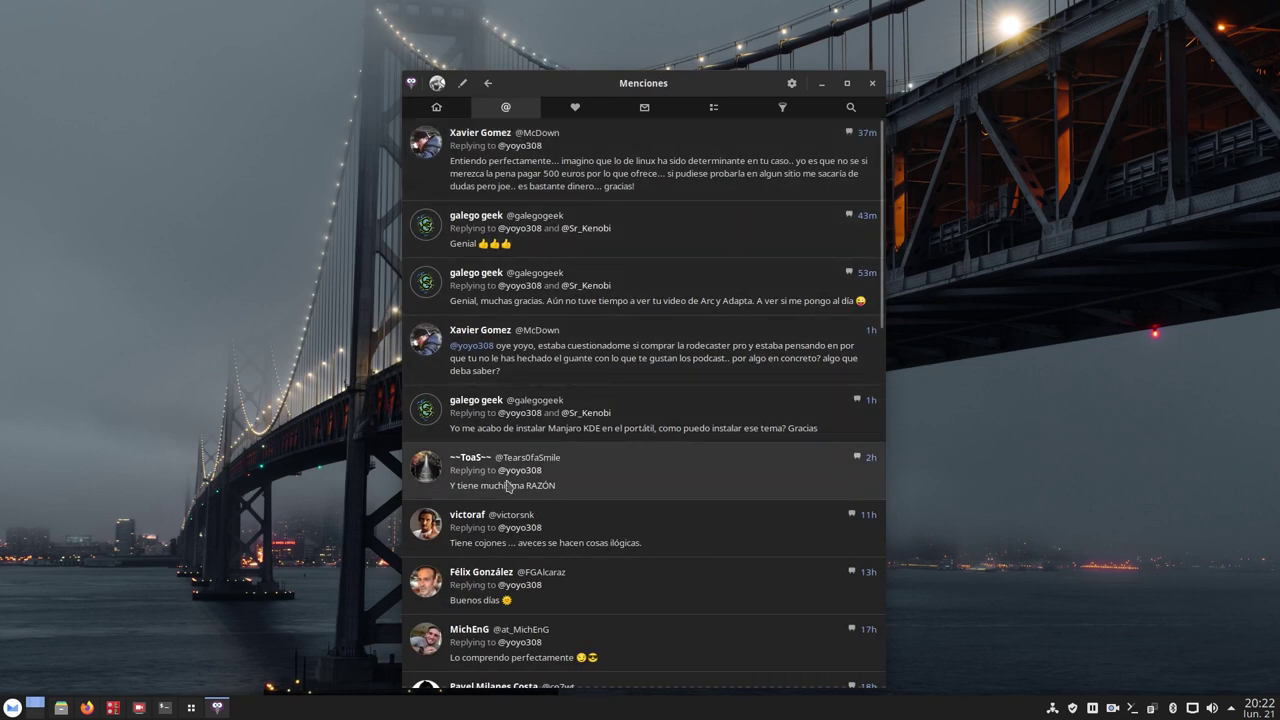
{"action": "left_click", "coordinate": [823, 85]}
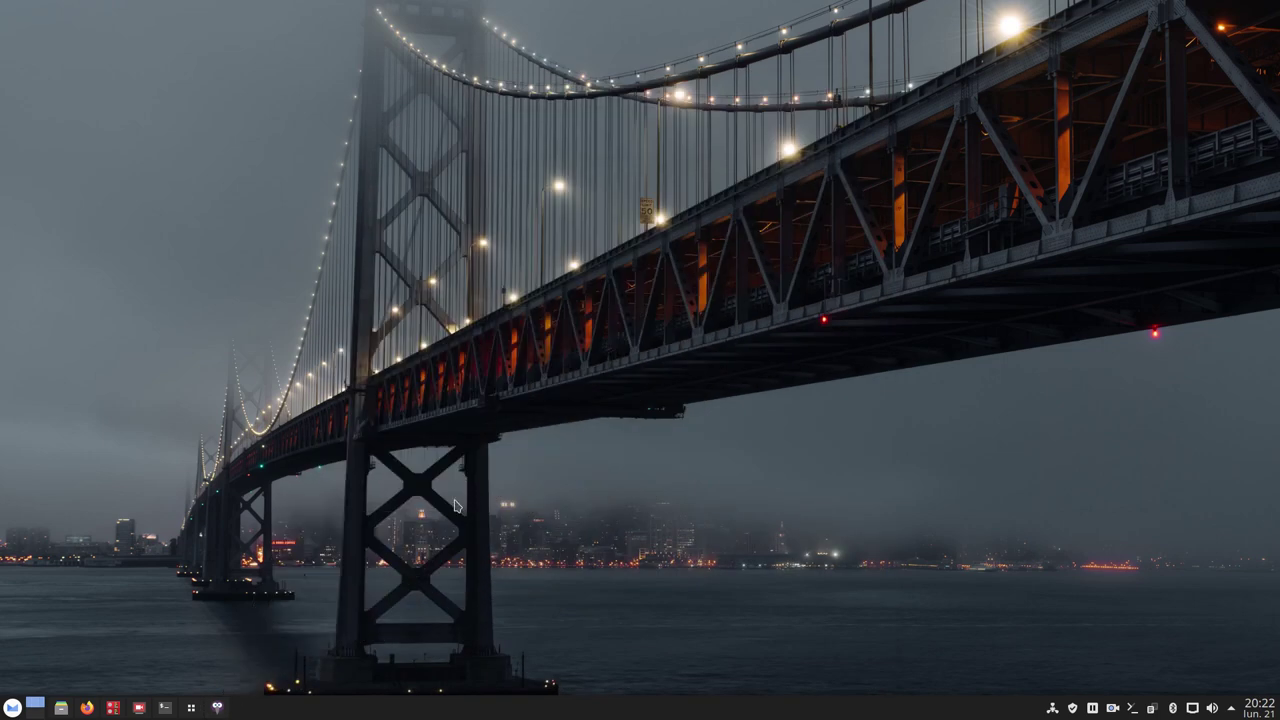
{"action": "left_click", "coordinate": [191, 707]}
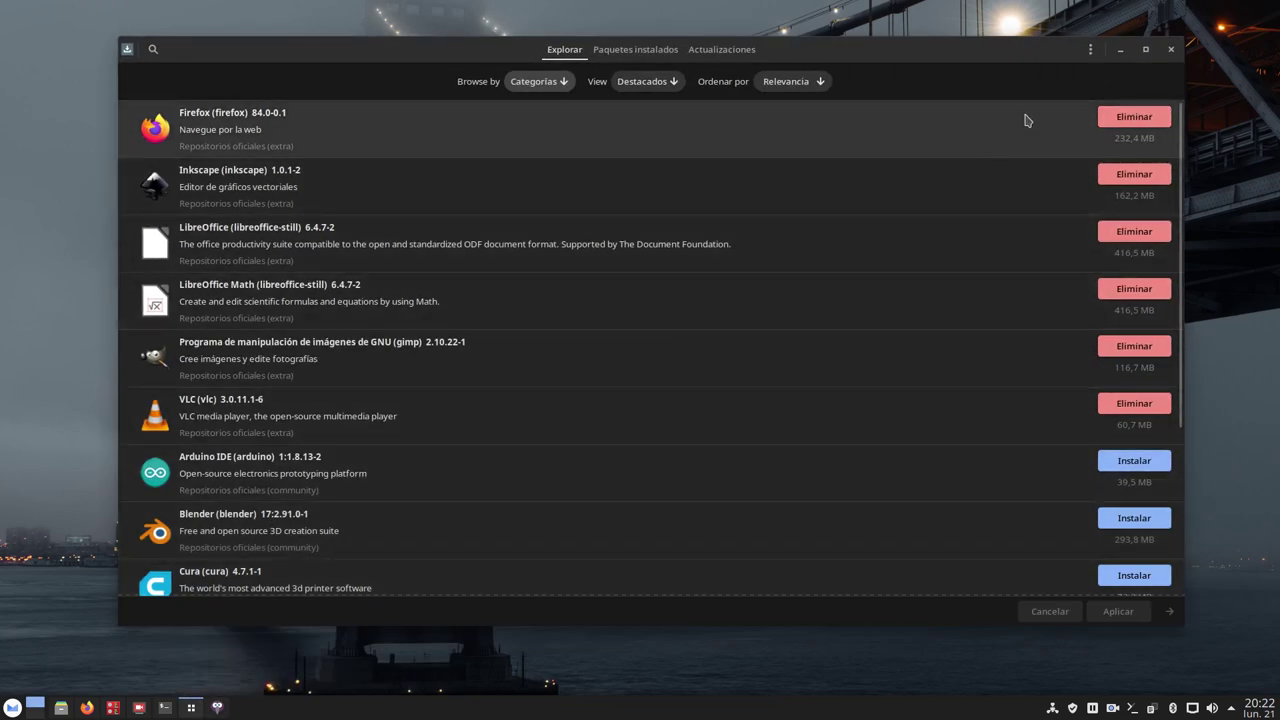
{"action": "left_click", "coordinate": [1171, 49]}
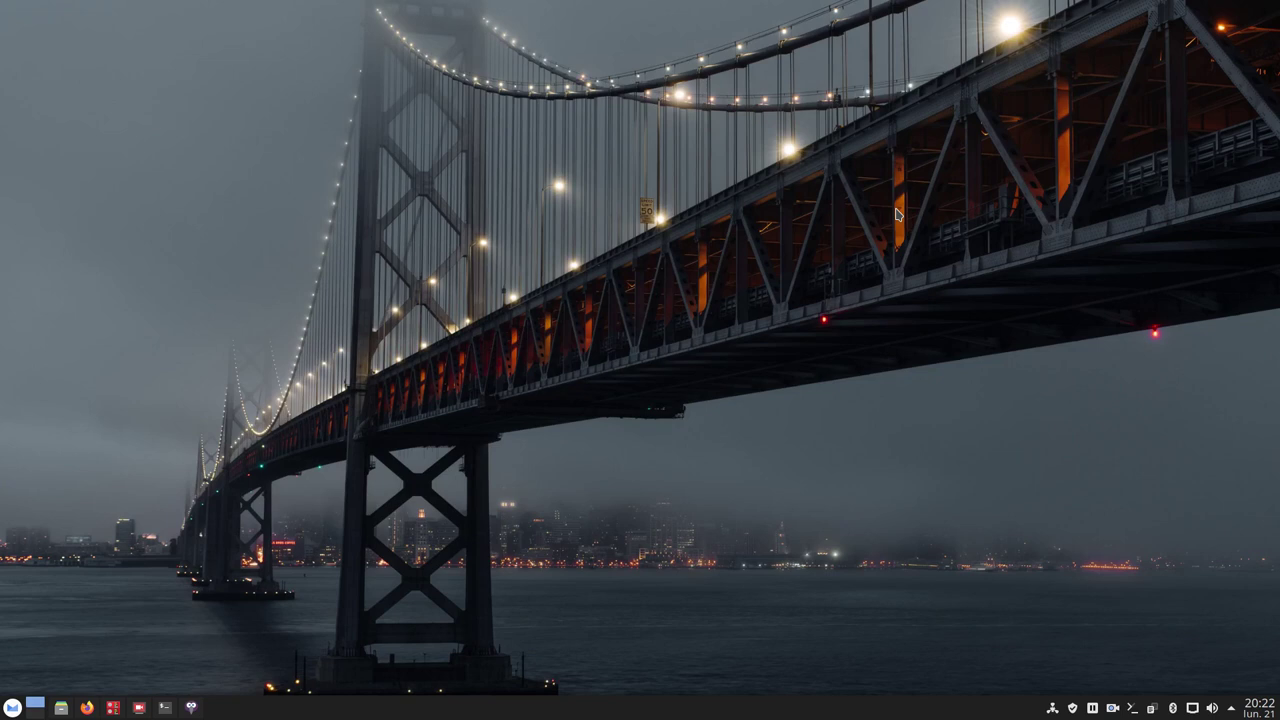
Bring up Carla, reposition the SimpleScreenRecorder and system capture nodes in the patchbay, and minimize the window
{"action": "left_click", "coordinate": [113, 709]}
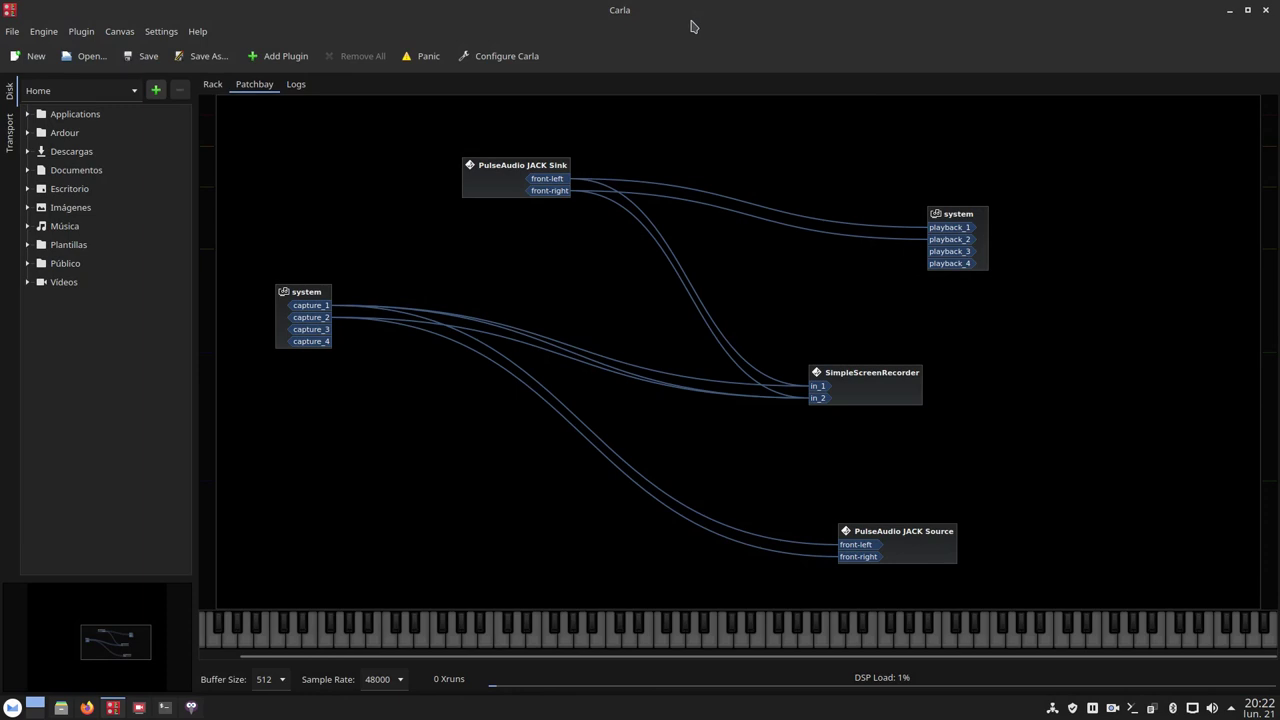
{"action": "left_click_drag", "start_coordinate": [909, 380], "coordinate": [942, 376]}
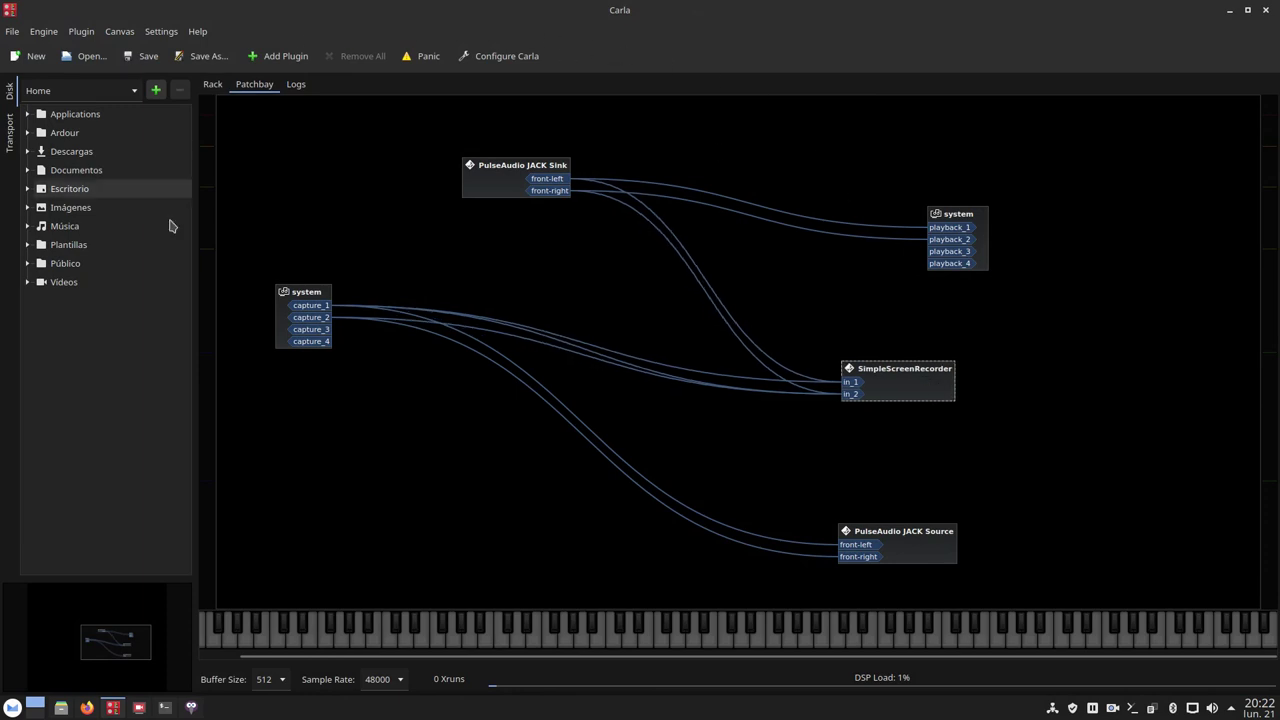
{"action": "left_click_drag", "start_coordinate": [281, 346], "coordinate": [272, 400]}
{"action": "left_click_drag", "start_coordinate": [894, 389], "coordinate": [839, 383]}
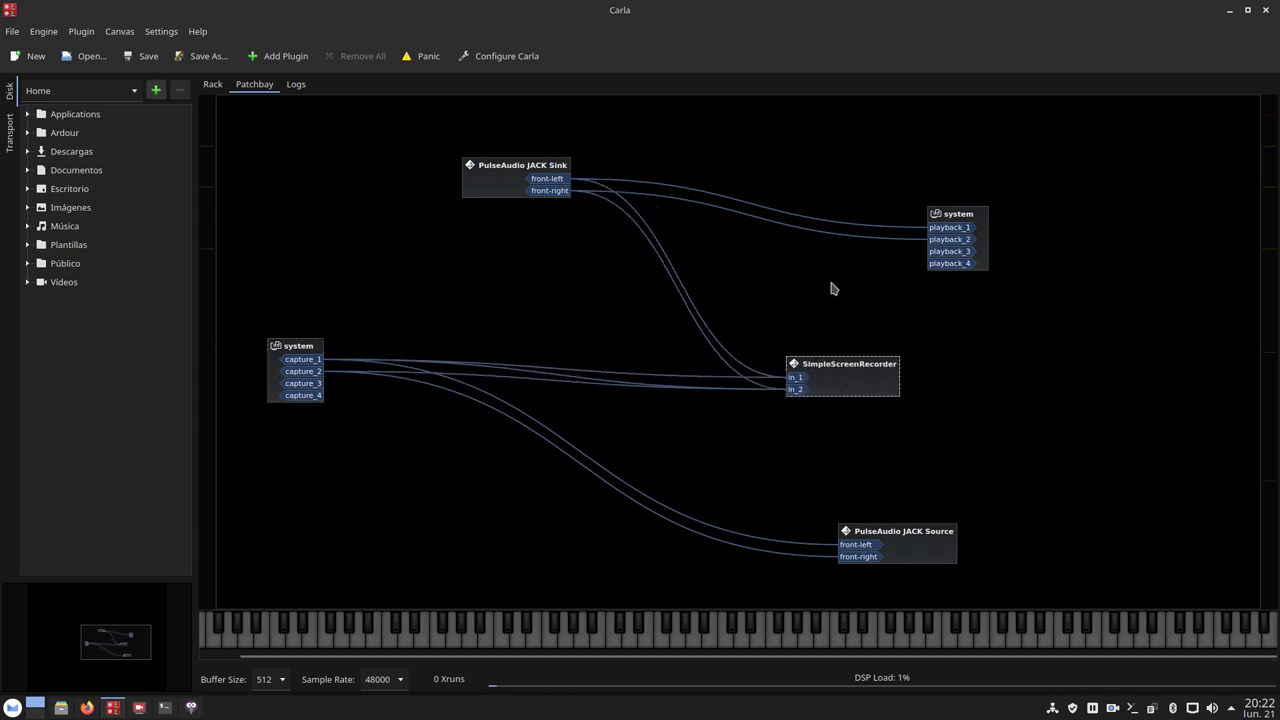
{"action": "left_click", "coordinate": [1230, 10]}
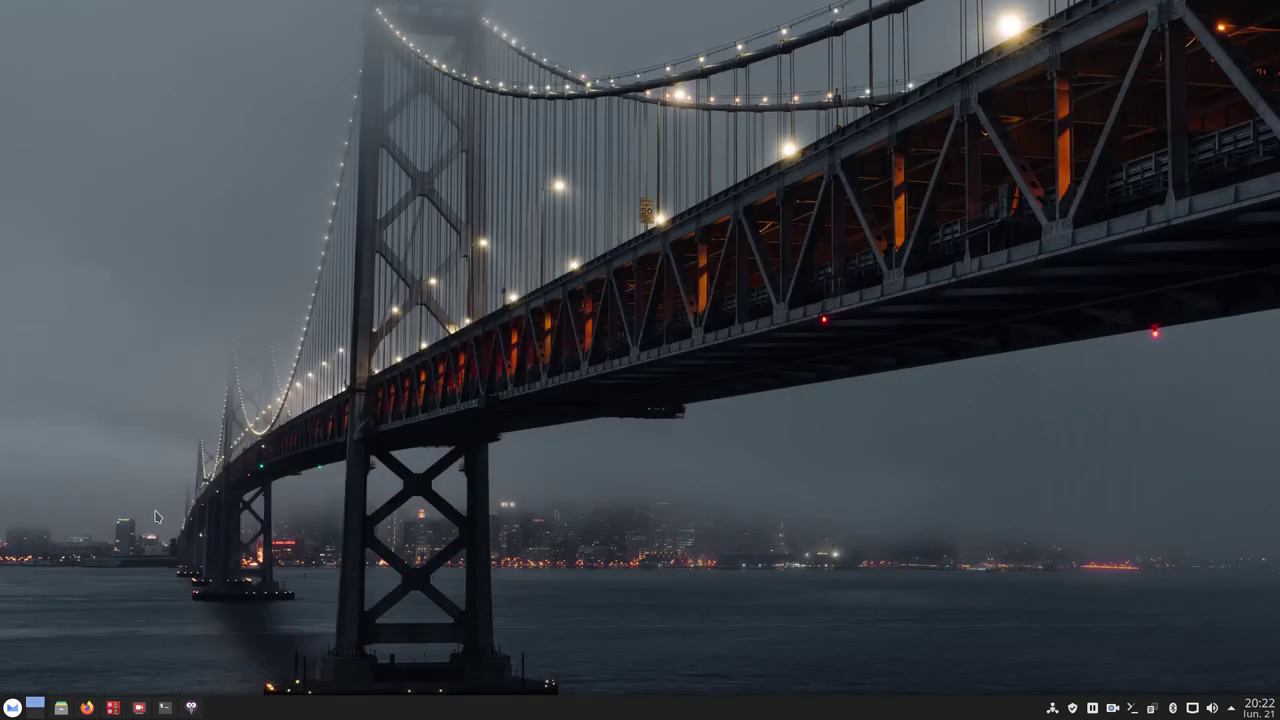
Launch Octopi from the favourite applications and move its window over the wallpaper to examine the theme
{"action": "left_click", "coordinate": [11, 706]}
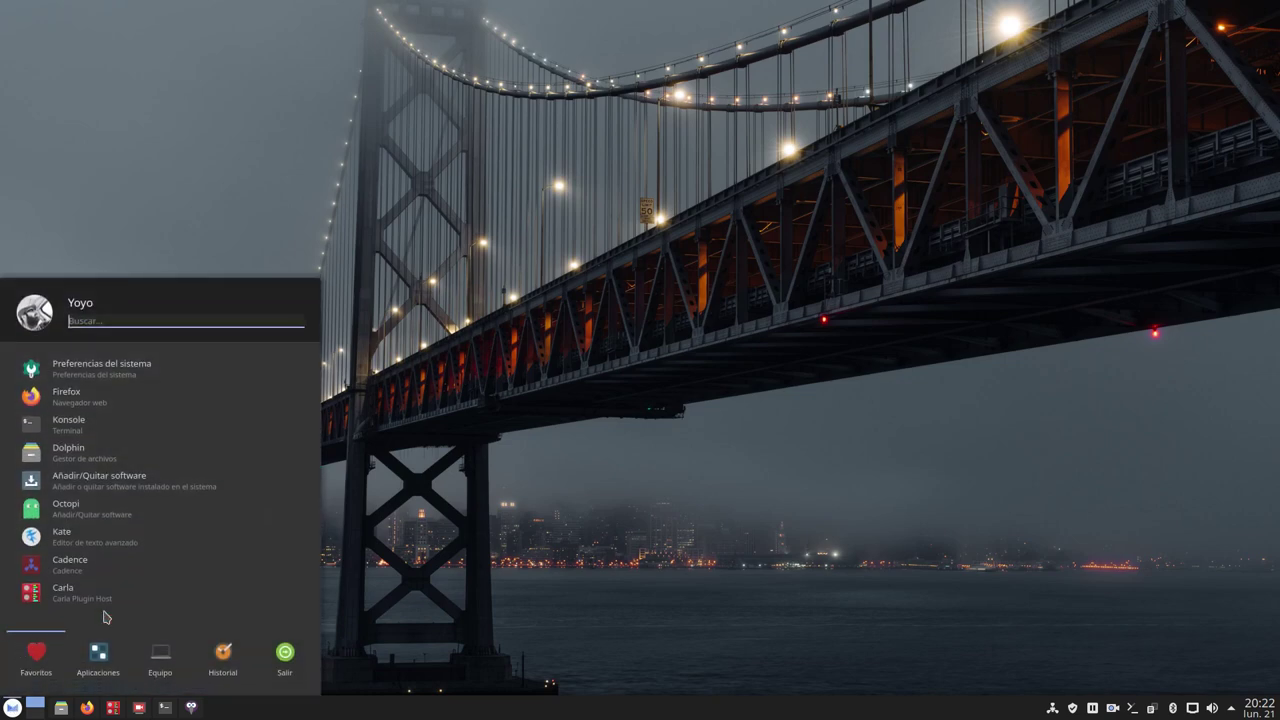
{"action": "left_click", "coordinate": [91, 516]}
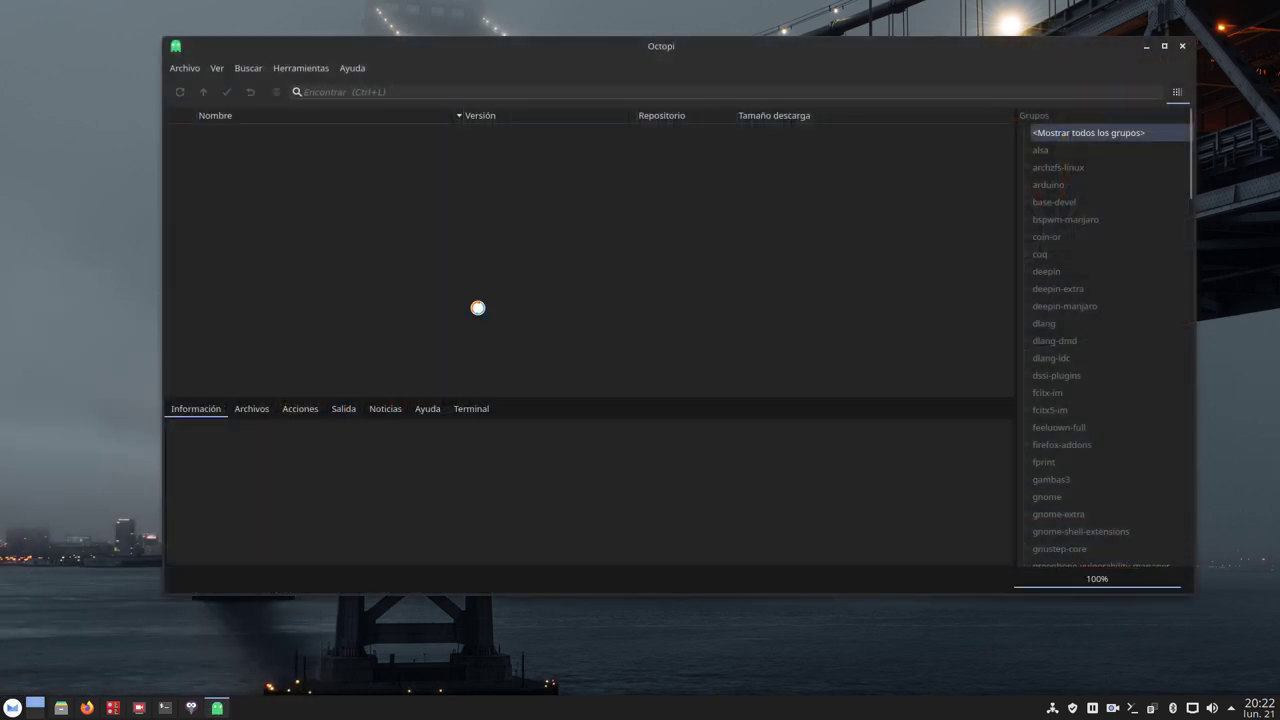
{"action": "left_click_drag", "start_coordinate": [657, 51], "coordinate": [607, 48]}
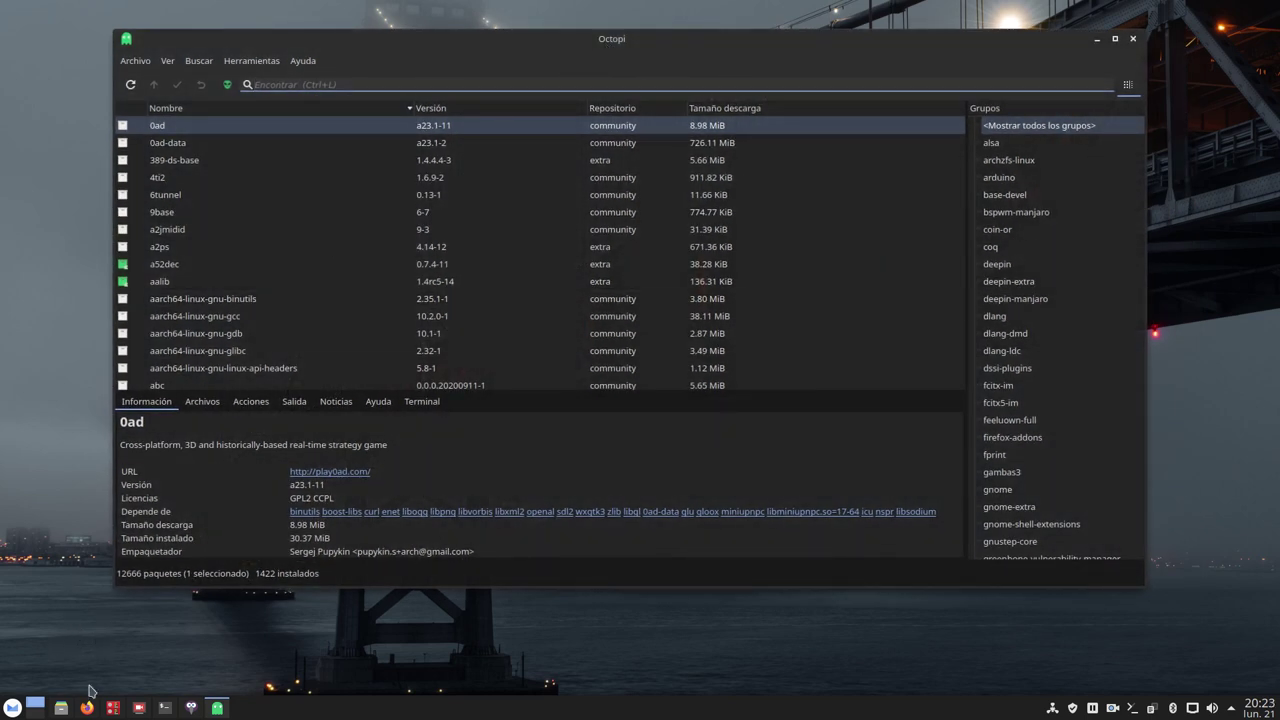
Search Añadir/Quitar software for pamac, look through the matching packages, and close the window
{"action": "left_click", "coordinate": [12, 708]}
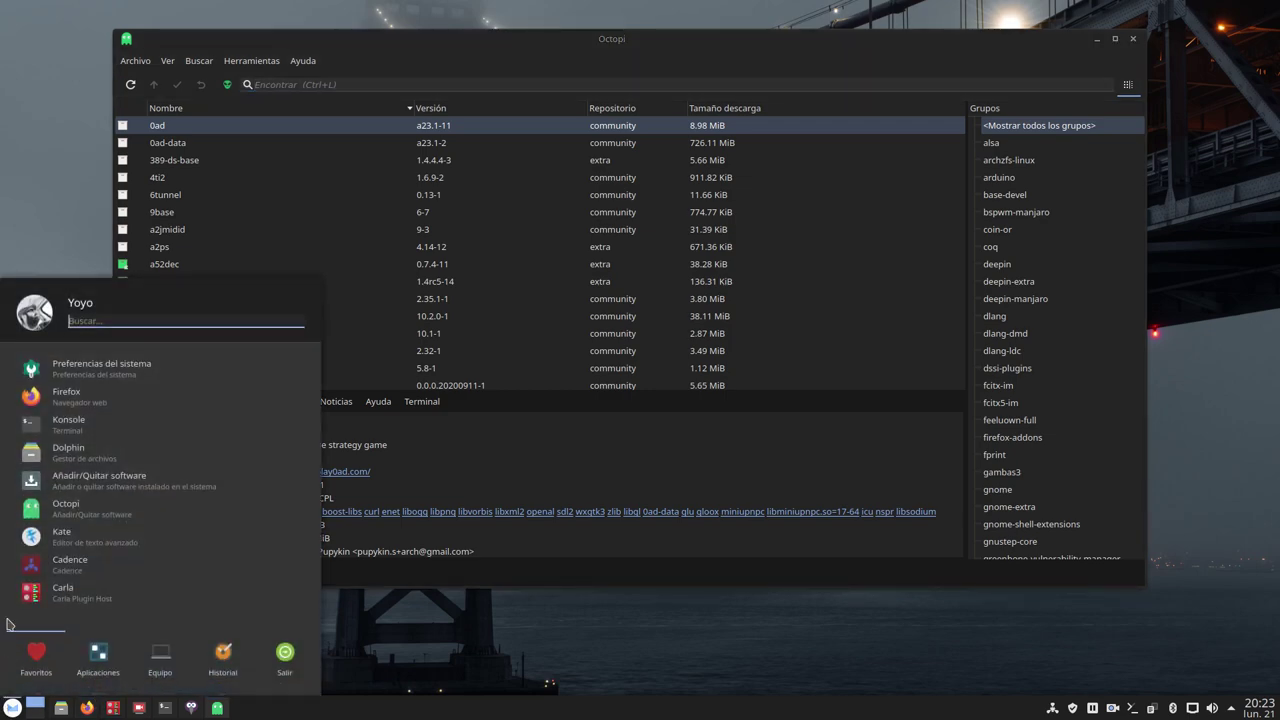
{"action": "left_click", "coordinate": [99, 478]}
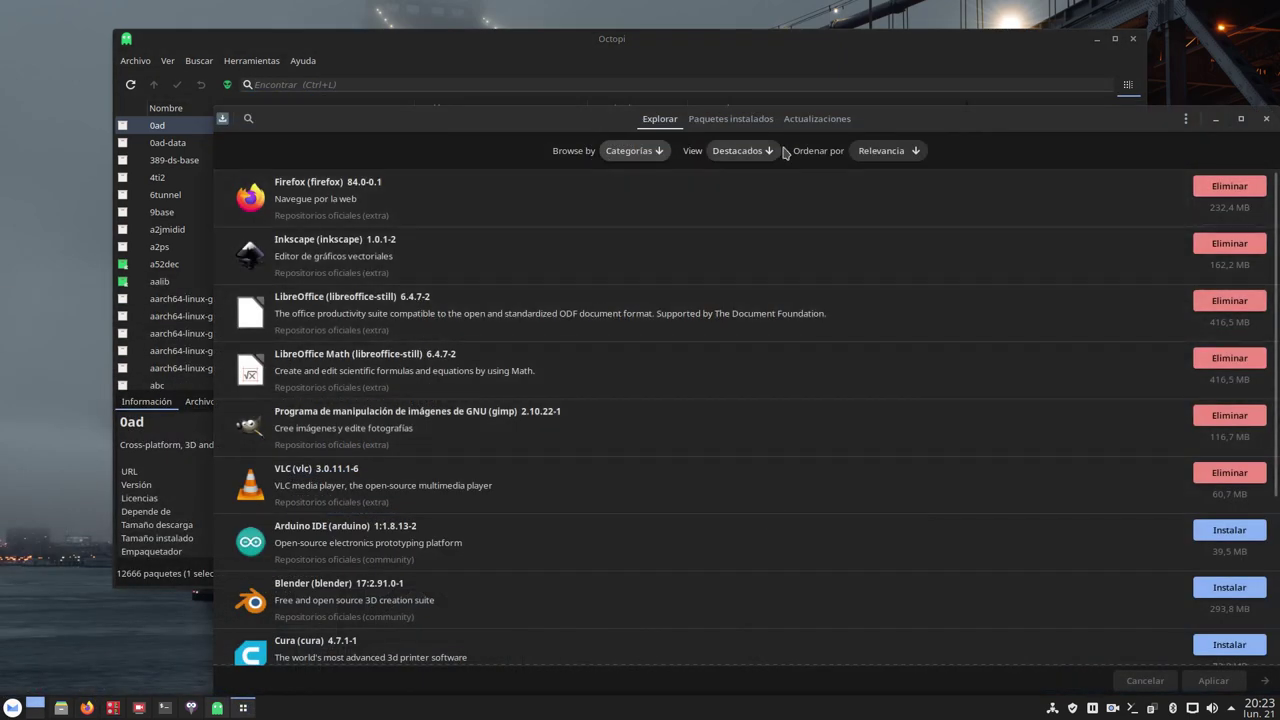
{"action": "left_click_drag", "start_coordinate": [934, 120], "coordinate": [890, 106]}
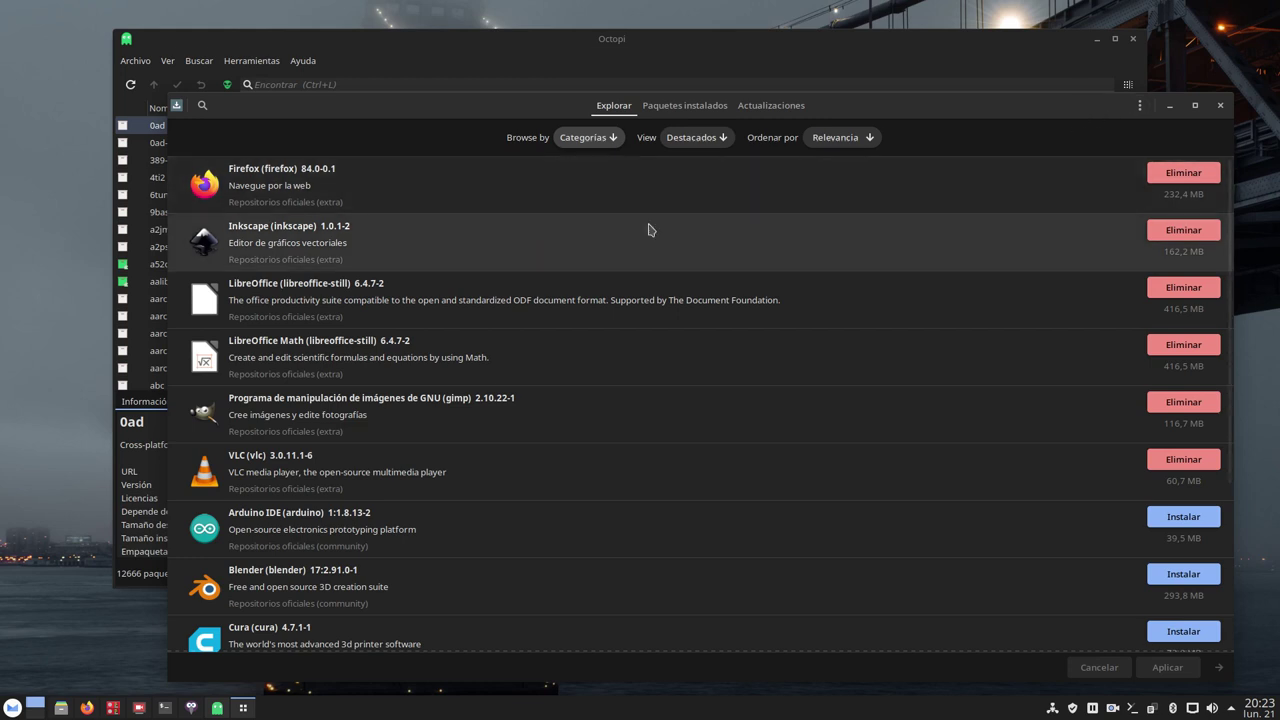
{"action": "left_click", "coordinate": [202, 105]}
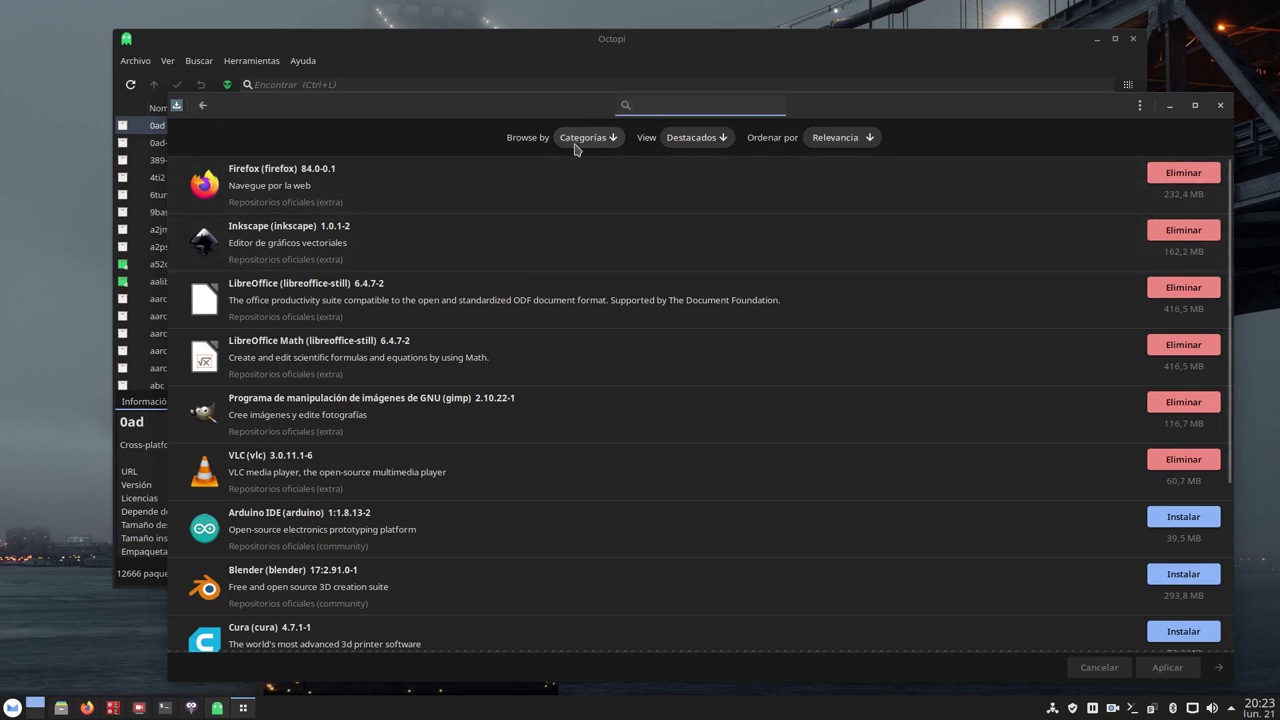
{"action": "type", "text": "pamac"}
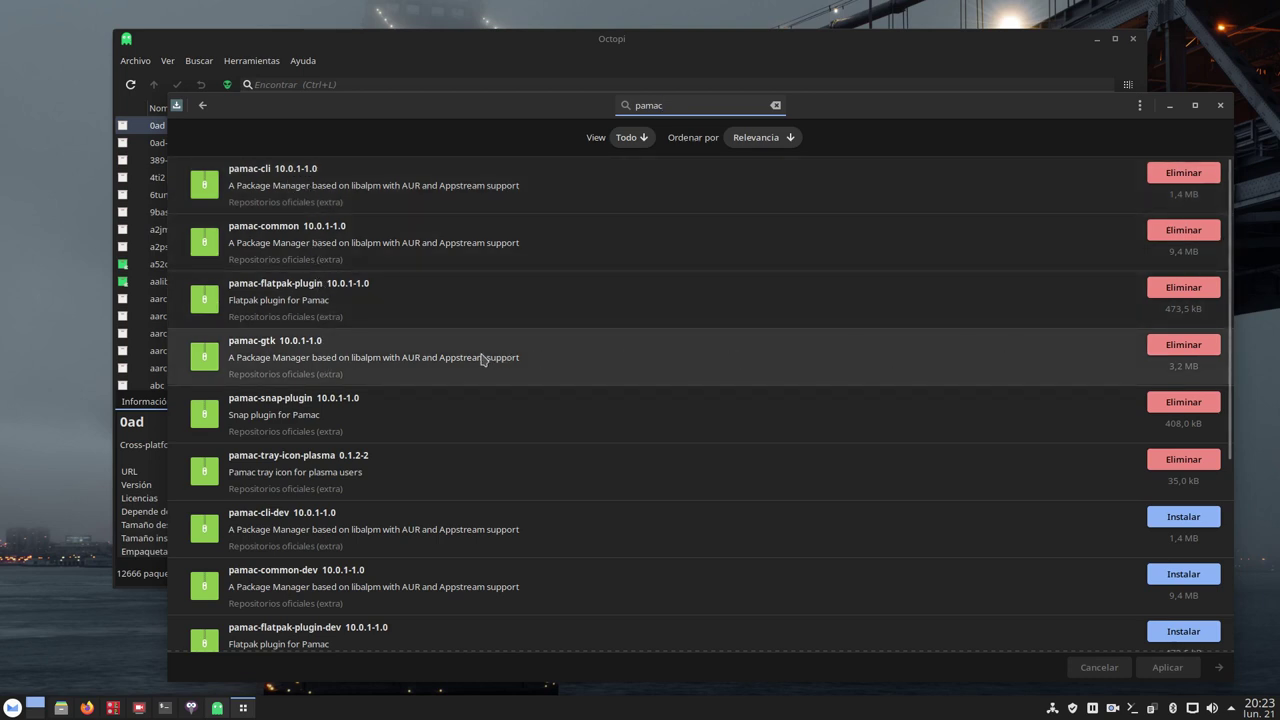
{"action": "scroll", "coordinate": [463, 508], "scroll_direction": "down", "scroll_amount": 5}
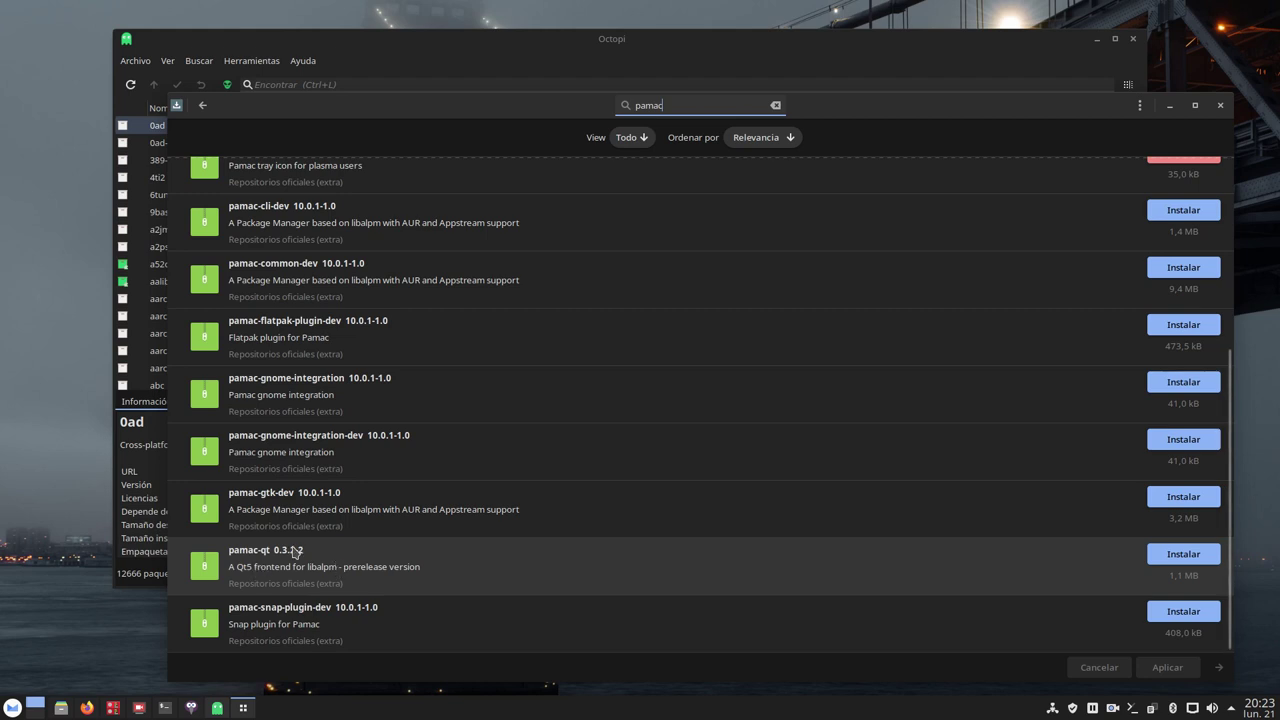
{"action": "scroll", "coordinate": [591, 449], "scroll_direction": "up", "scroll_amount": 5}
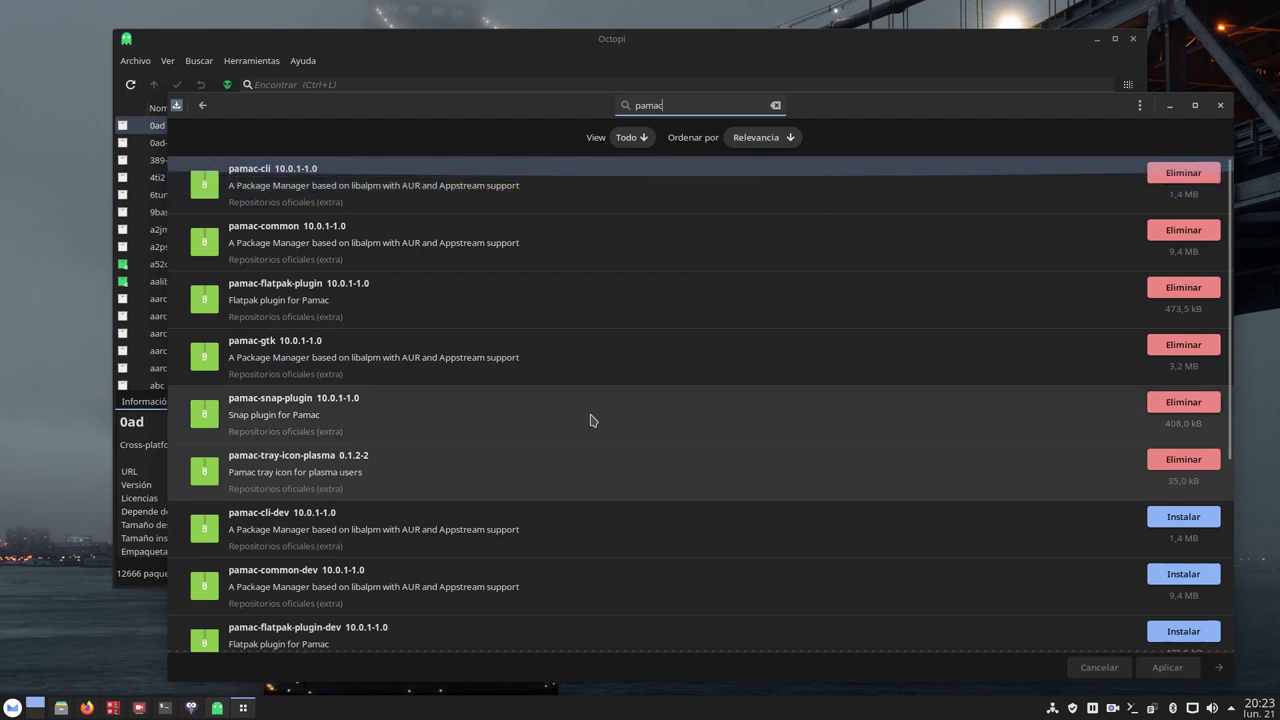
{"action": "left_click", "coordinate": [1220, 105]}
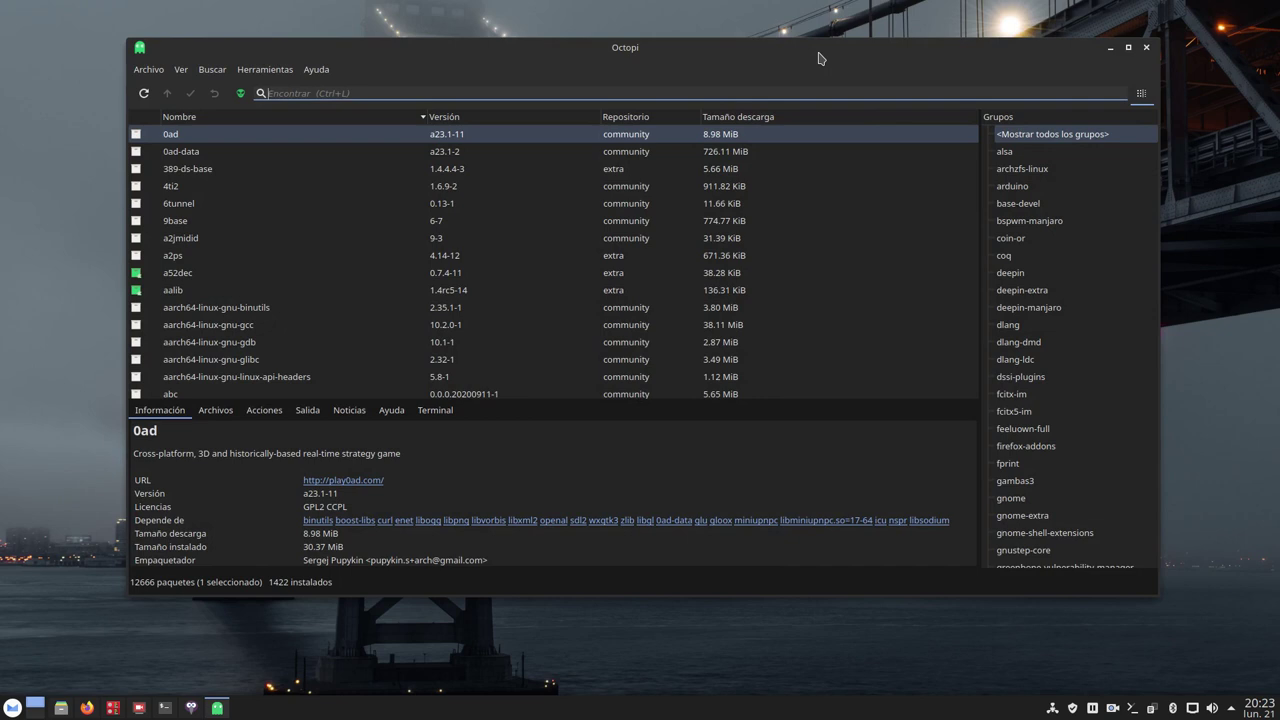
View Octopi's version and toolkit information in its Acerca de dialog and dismiss it
{"action": "left_click", "coordinate": [316, 69]}
{"action": "left_click", "coordinate": [327, 131]}
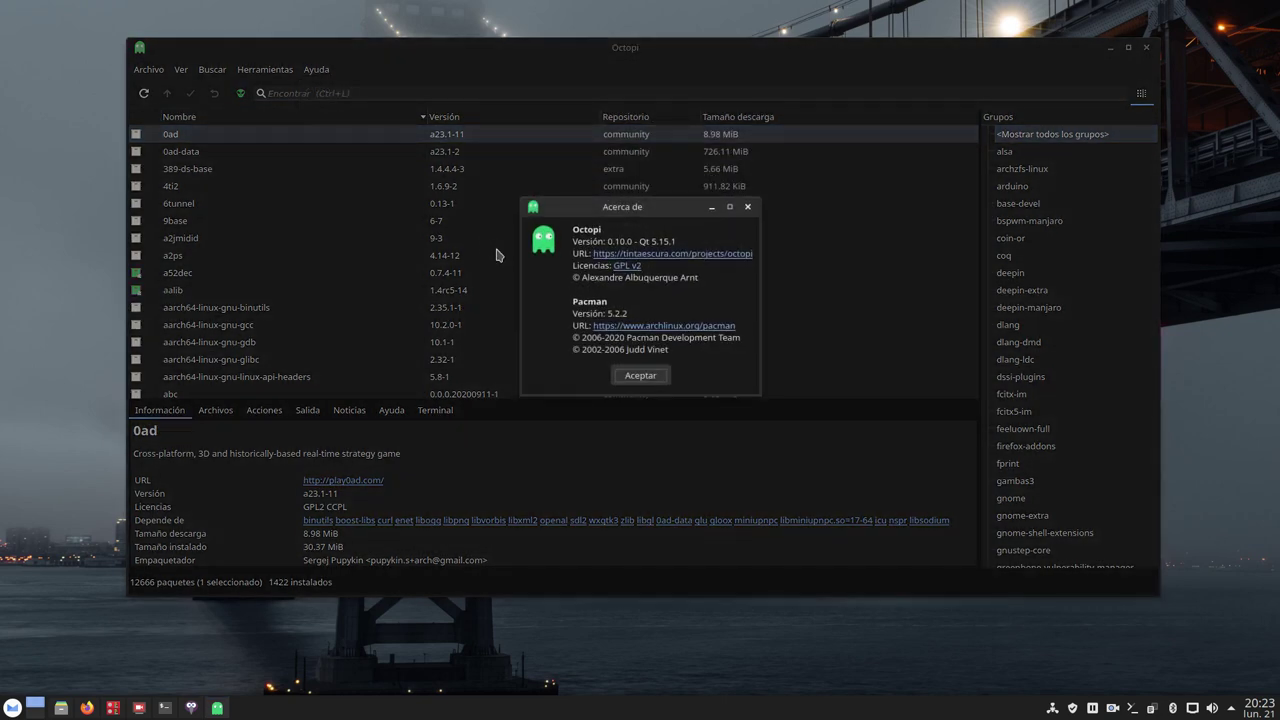
{"action": "left_click", "coordinate": [640, 376]}
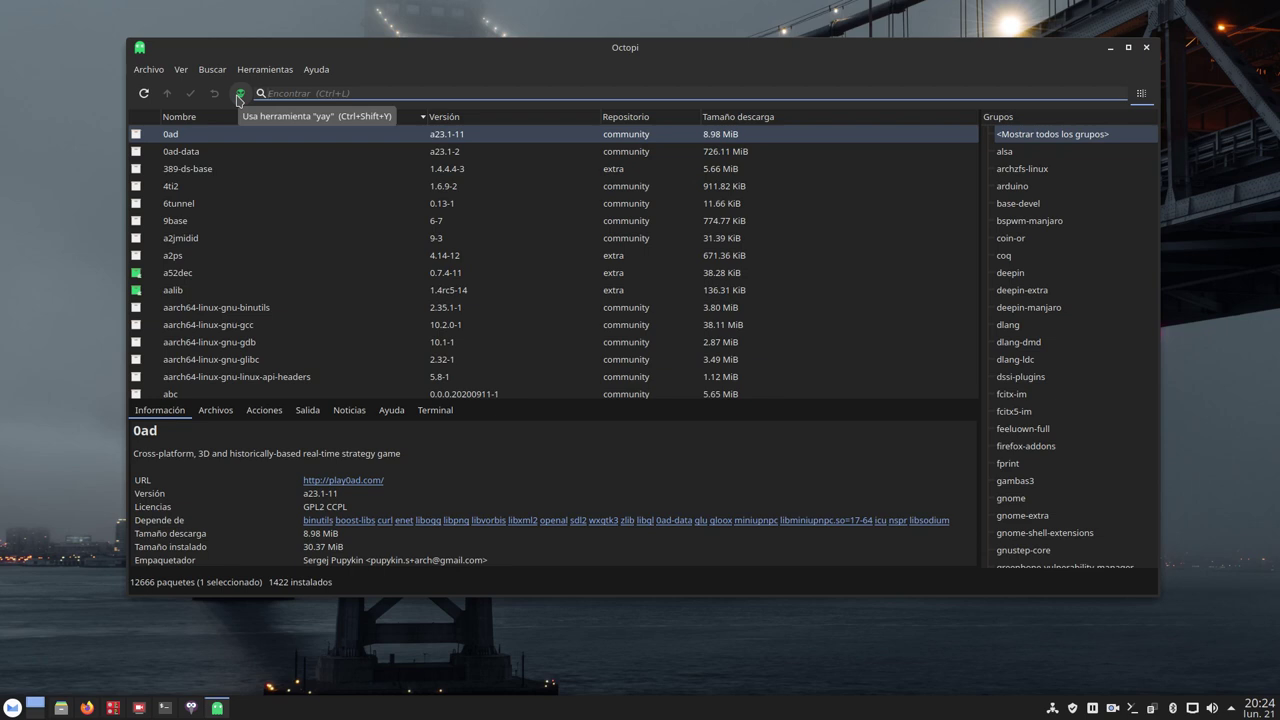
Examine the general and AUR settings in Octopi's options, including the AUR tool choices, cancel them, and look over the help entries
{"action": "left_click", "coordinate": [272, 70]}
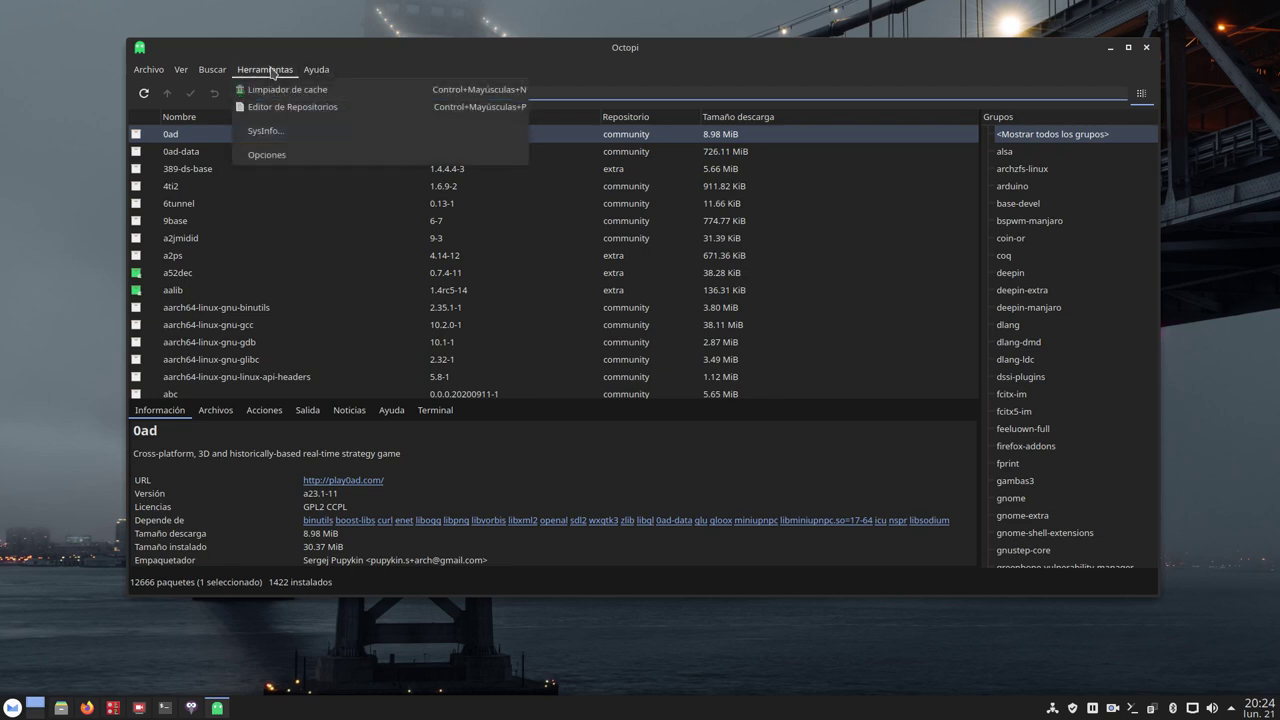
{"action": "left_click", "coordinate": [296, 154]}
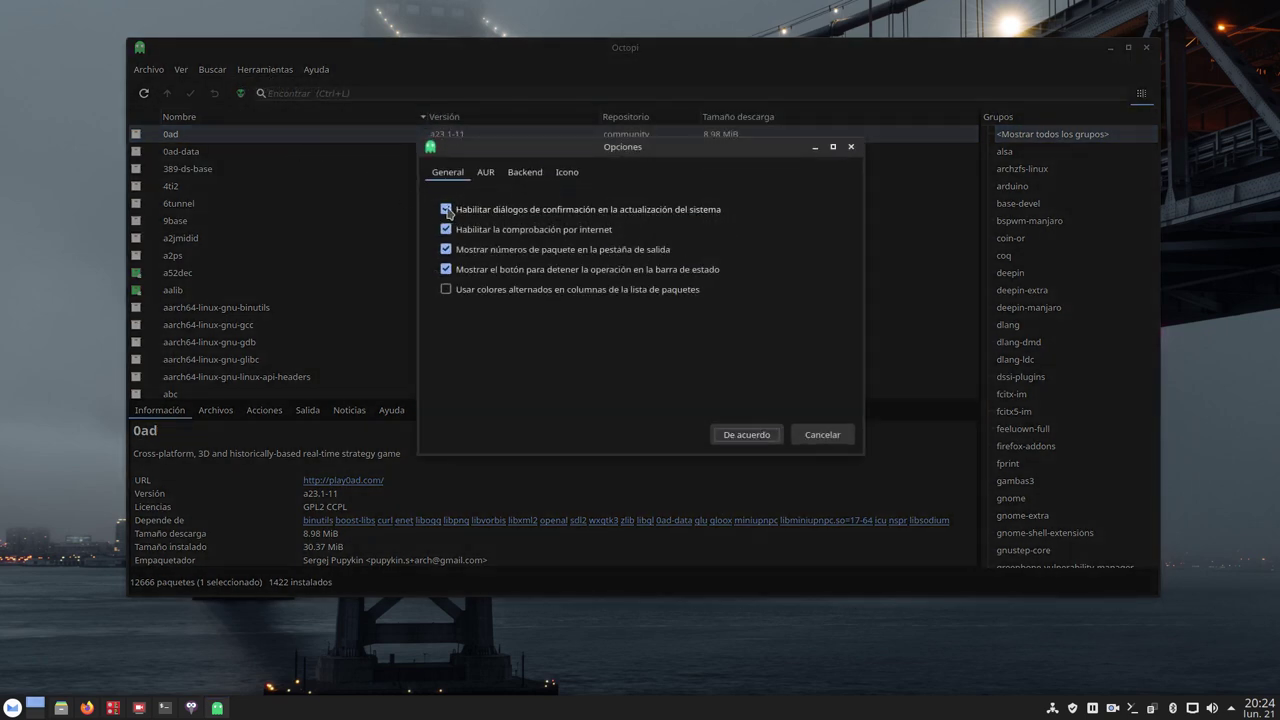
{"action": "left_click", "coordinate": [486, 173]}
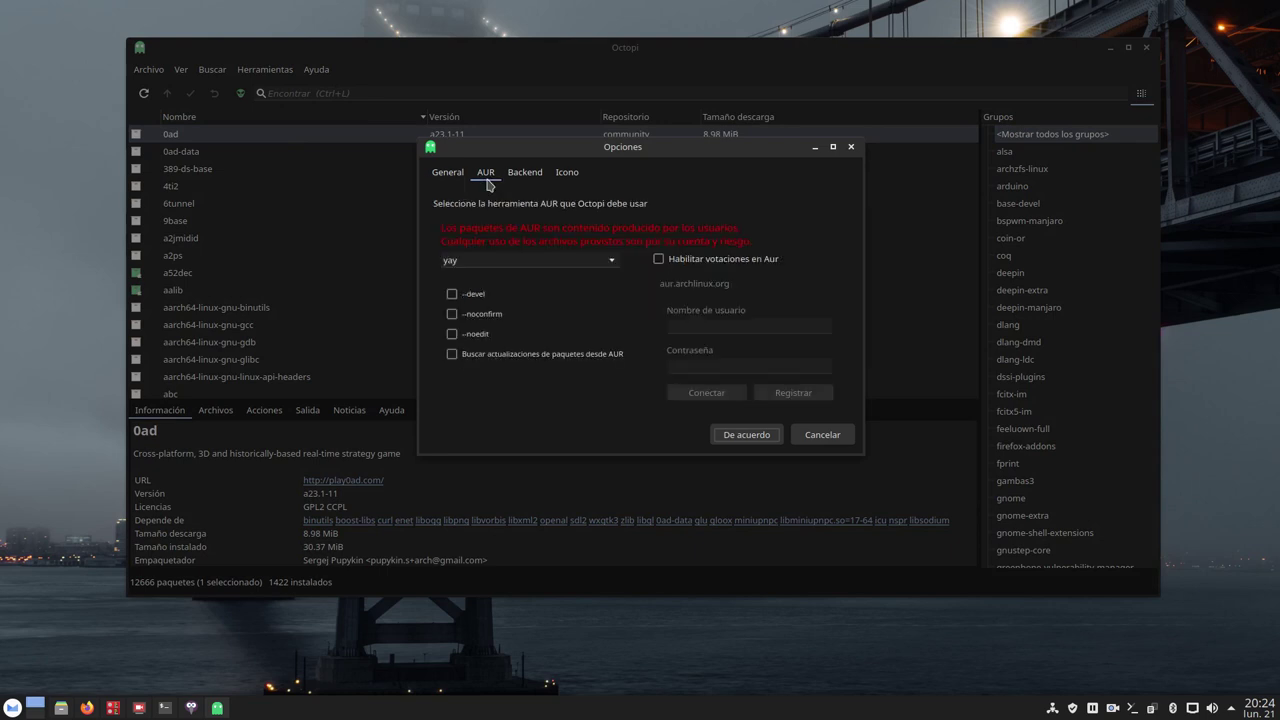
{"action": "left_click", "coordinate": [607, 261]}
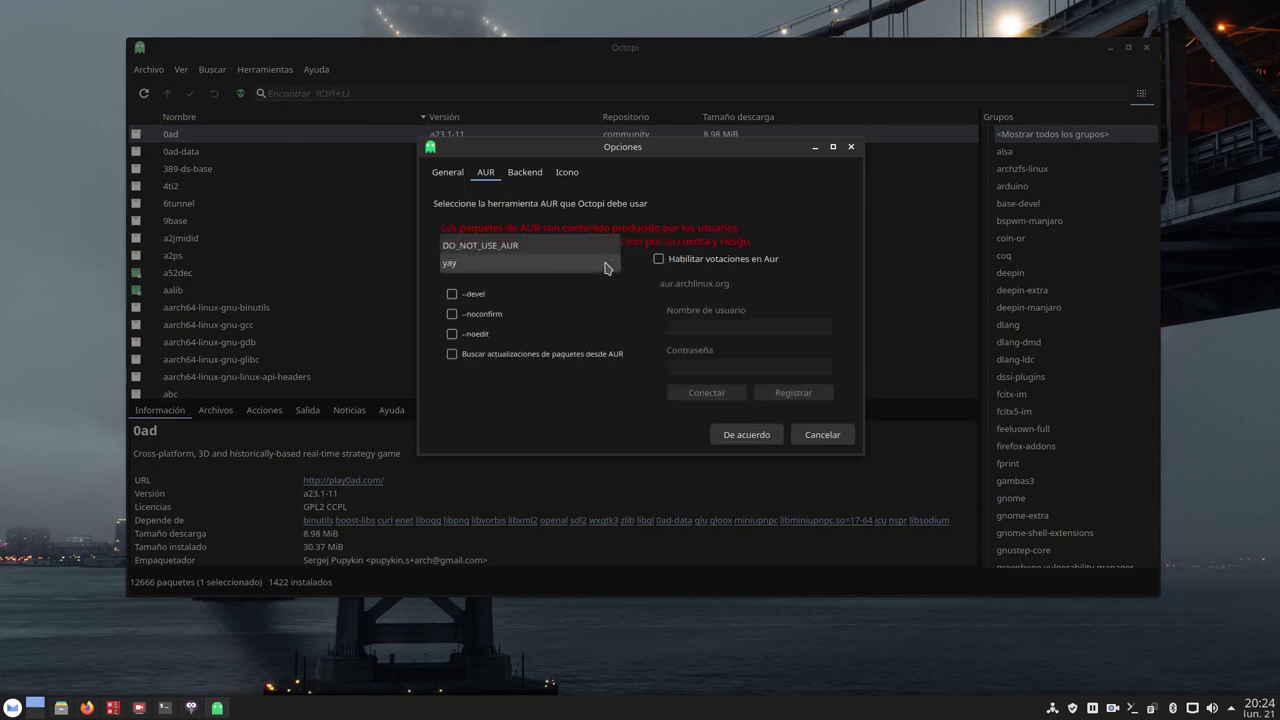
{"action": "left_click", "coordinate": [590, 440]}
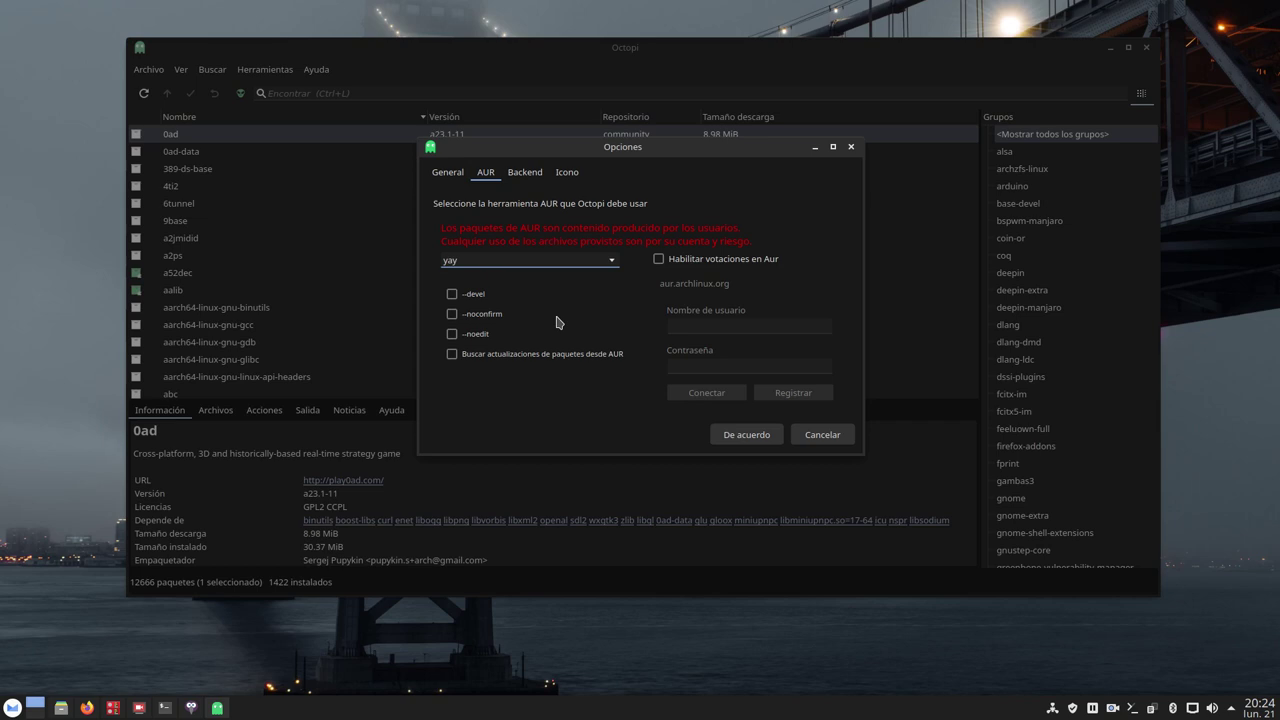
{"action": "left_click", "coordinate": [593, 266]}
{"action": "left_click", "coordinate": [560, 420]}
{"action": "left_click", "coordinate": [830, 440]}
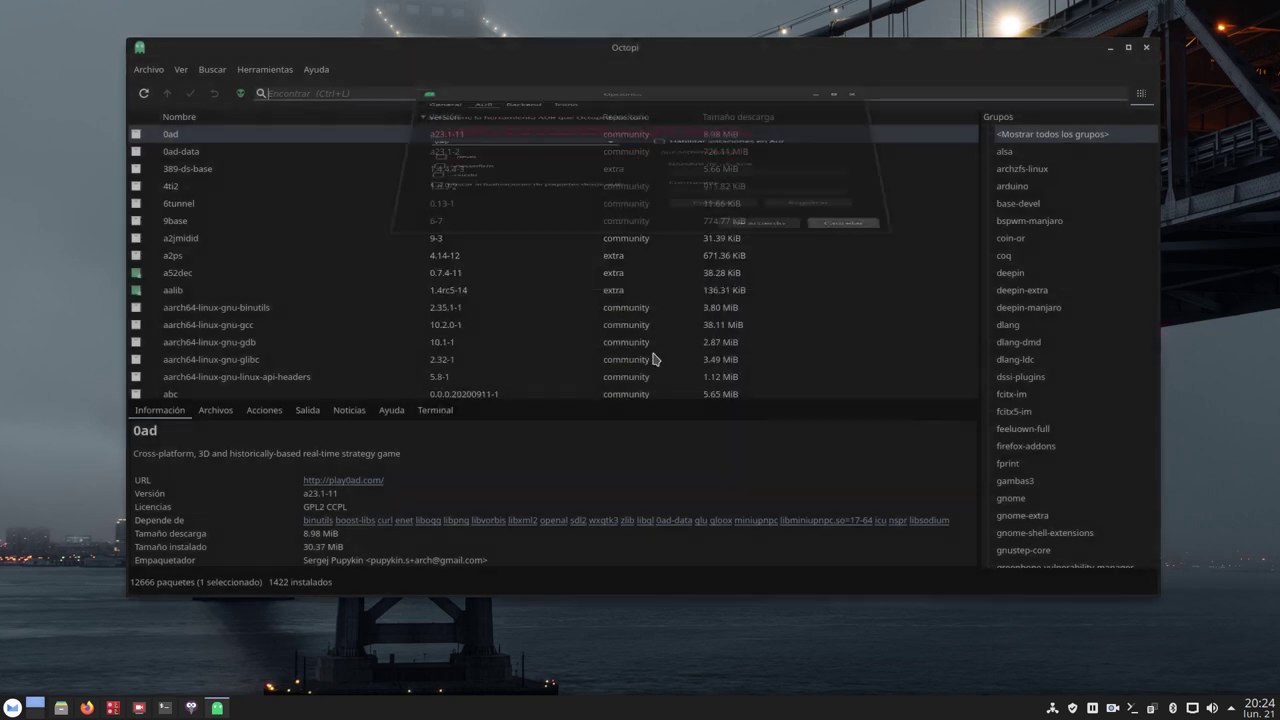
{"action": "left_click", "coordinate": [316, 70]}
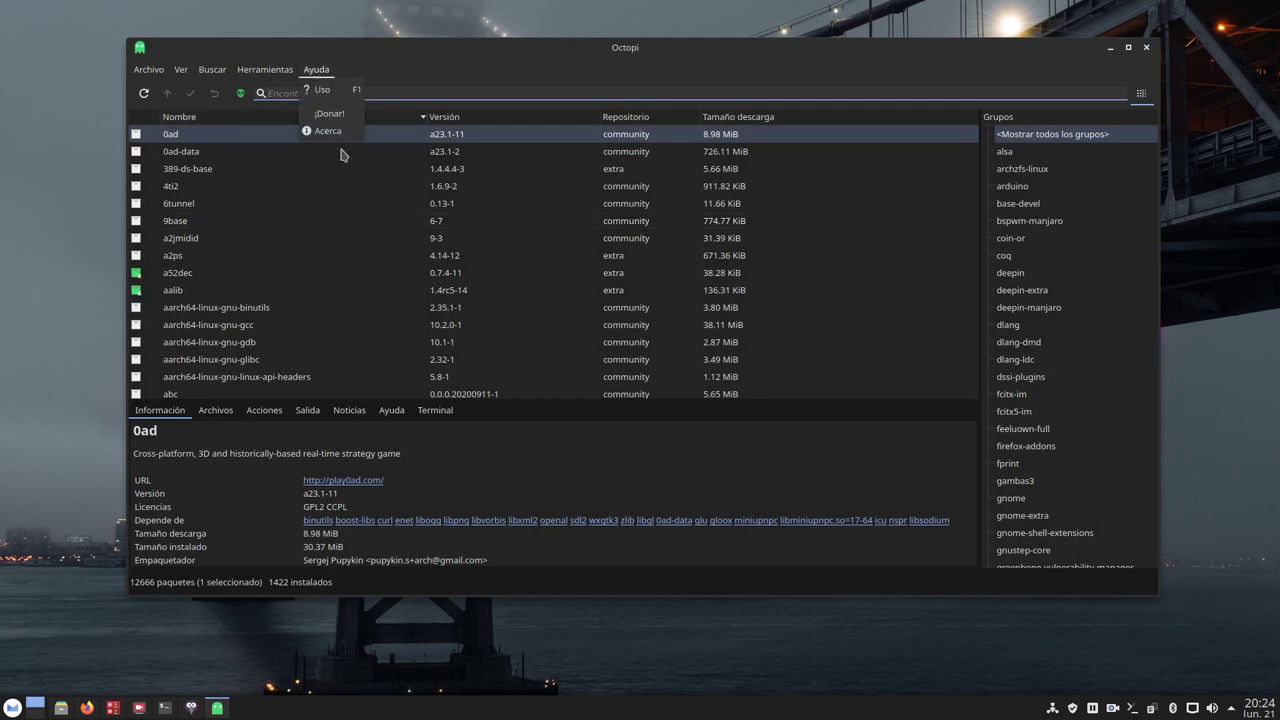
{"action": "left_click", "coordinate": [645, 566]}
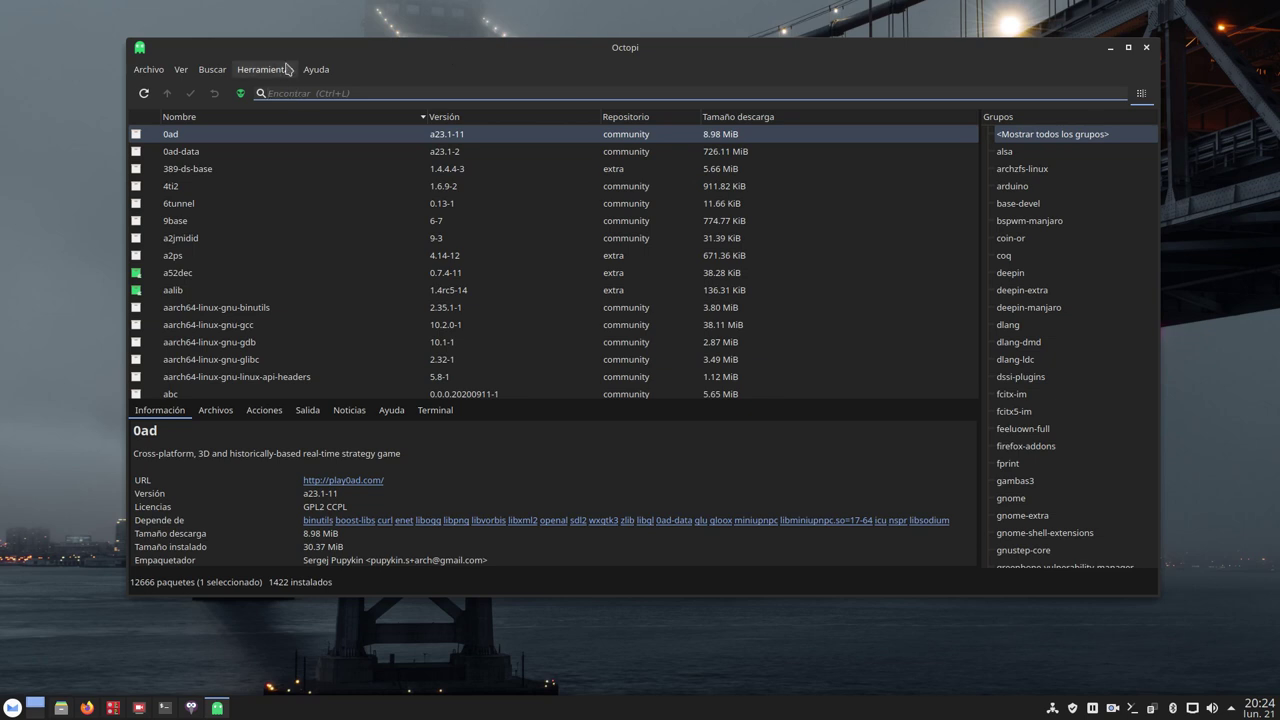
View Octopi's Acerca de information again, dismiss it, shift the window slightly over the wallpaper, and close Octopi
{"action": "left_click", "coordinate": [316, 69]}
{"action": "left_click", "coordinate": [332, 130]}
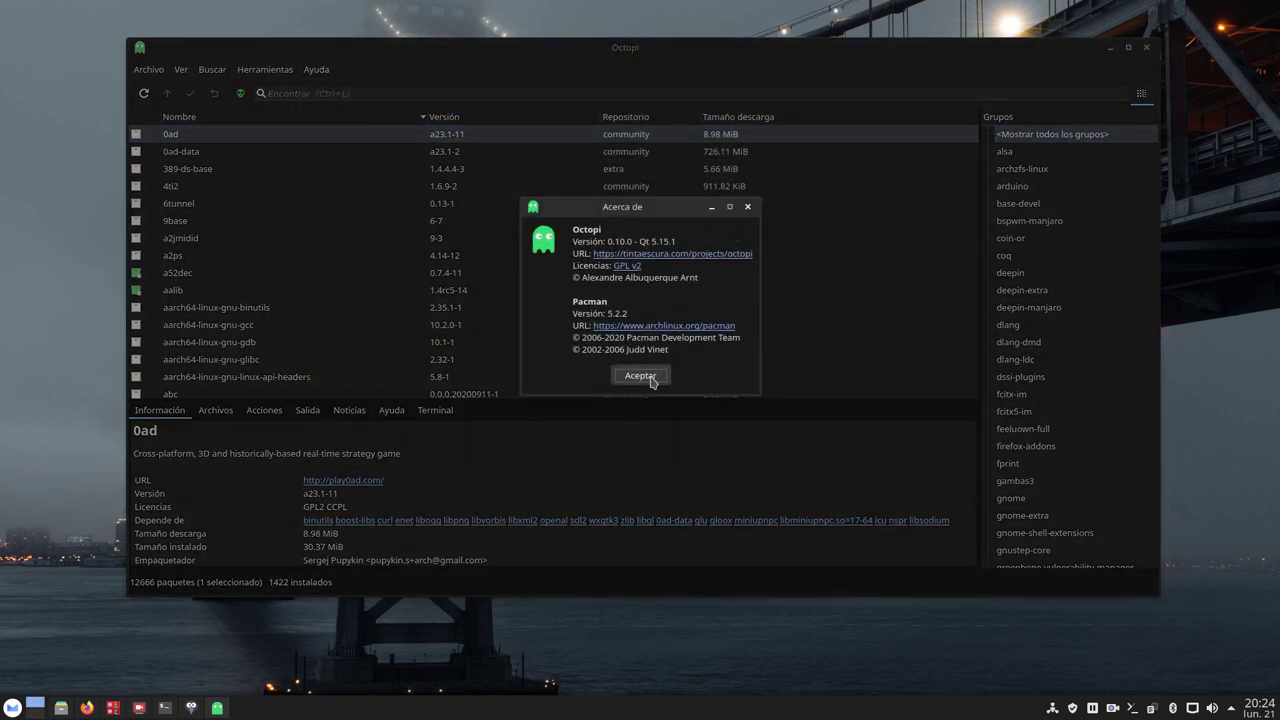
{"action": "left_click", "coordinate": [651, 382]}
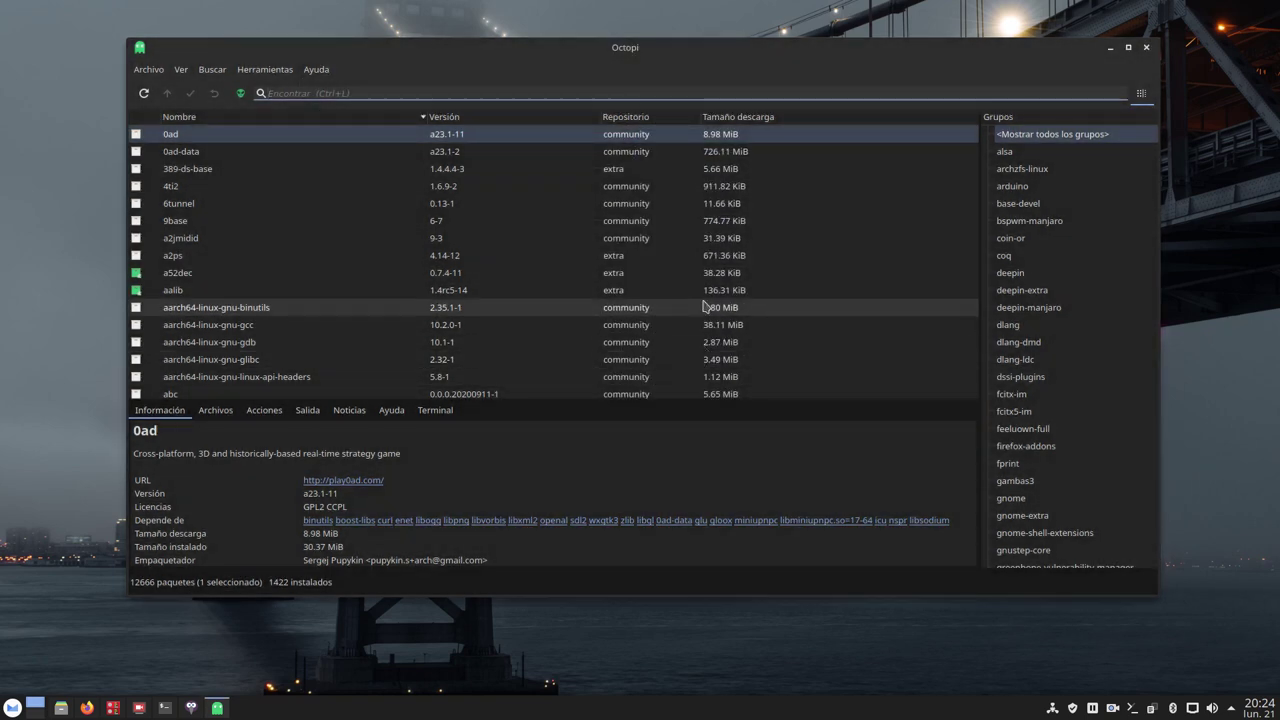
{"action": "mouse_move", "coordinate": [820, 56]}
{"action": "left_mouse_down"}
{"action": "mouse_move", "coordinate": [810, 52]}
{"action": "mouse_move", "coordinate": [830, 74]}
{"action": "left_mouse_up"}
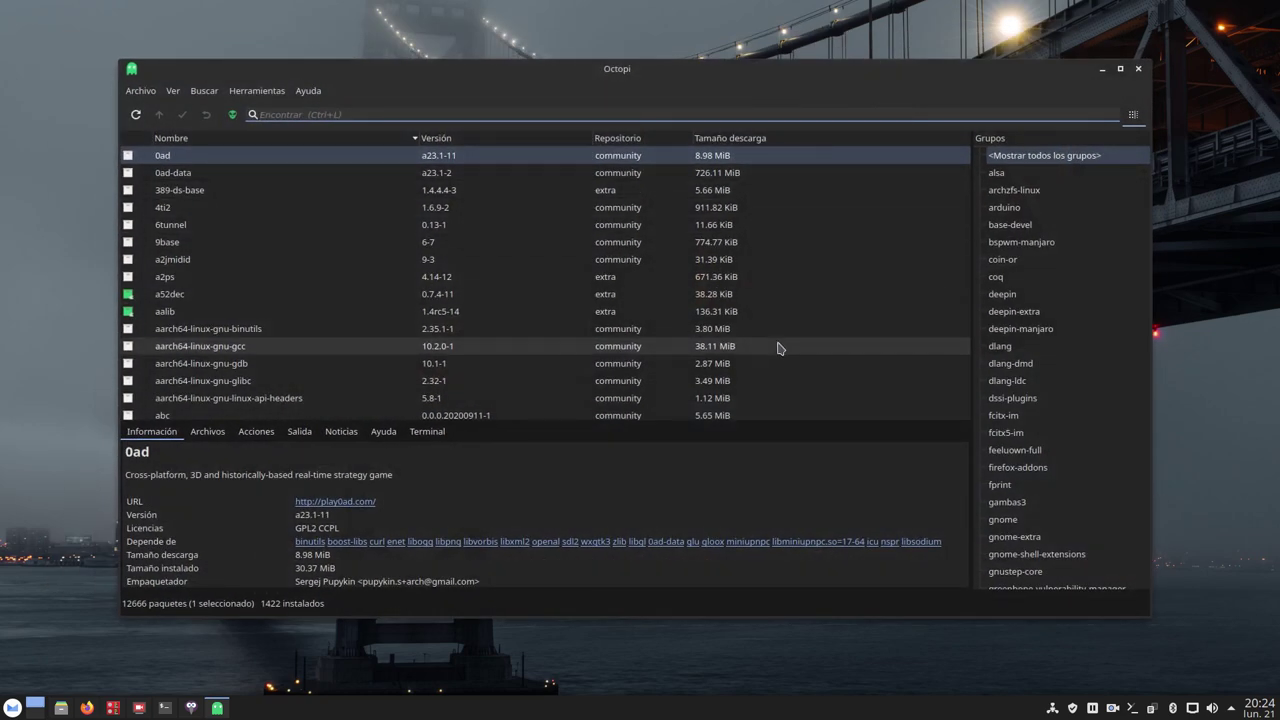
{"action": "left_click", "coordinate": [1138, 68]}
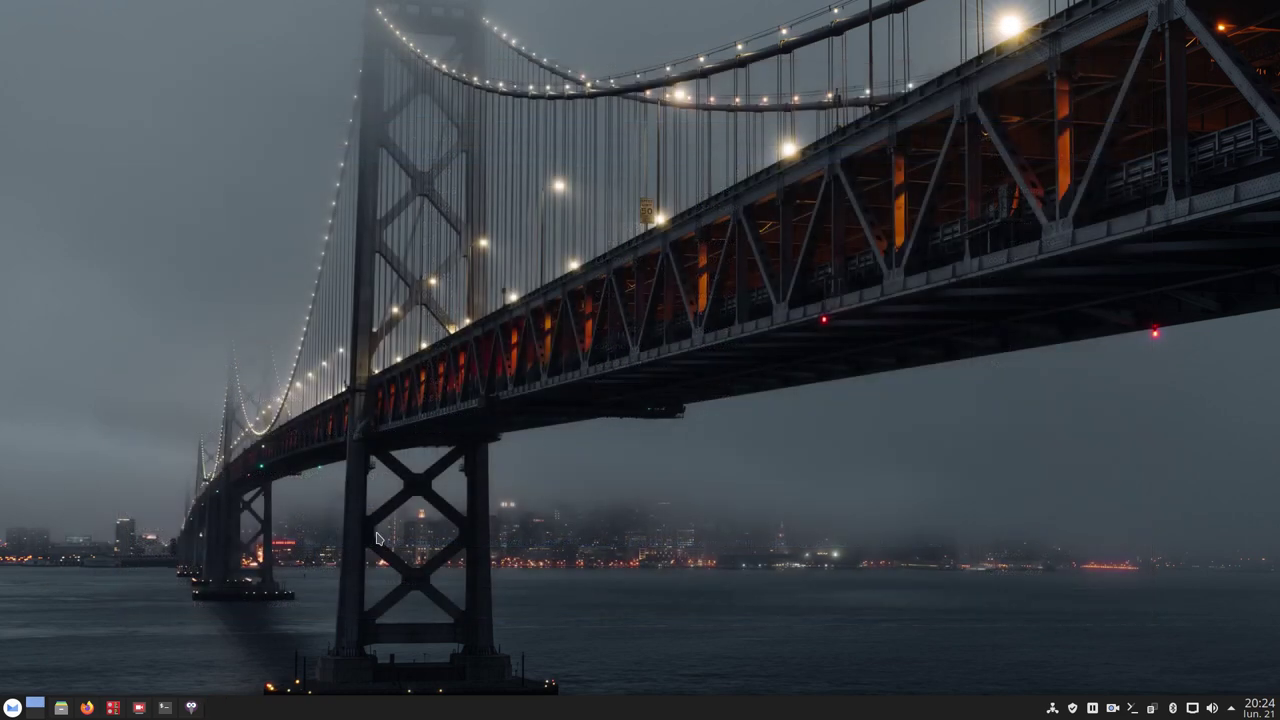
Switch to Konsole and run sudo pacman -S octopi to start installing Octopi from the repositories
{"action": "left_click", "coordinate": [165, 707]}
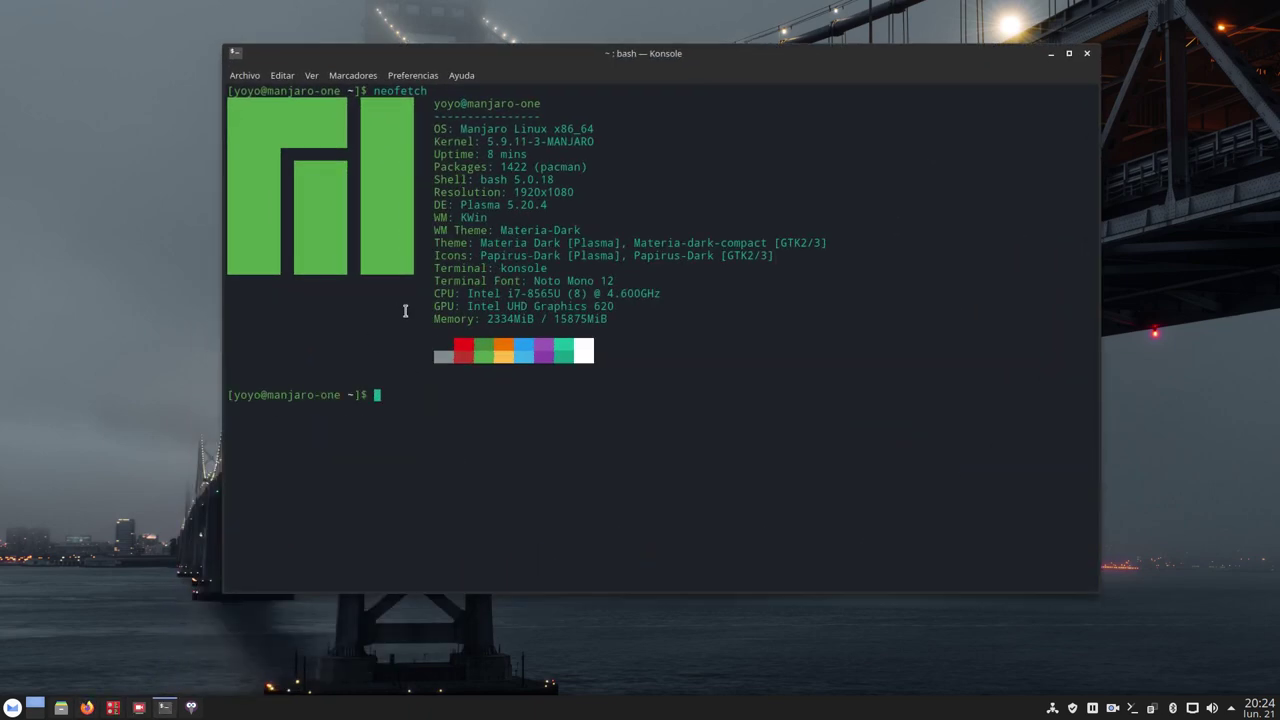
{"action": "type", "text": "sudo pacman ."}
{"action": "type", "text": "S"}
{"action": "key", "text": "BackSpace"}
{"action": "key", "text": "BackSpace"}
{"action": "key", "text": "BackSpace"}
{"action": "type", "text": "-S octopi"}
{"action": "key", "text": "Return"}
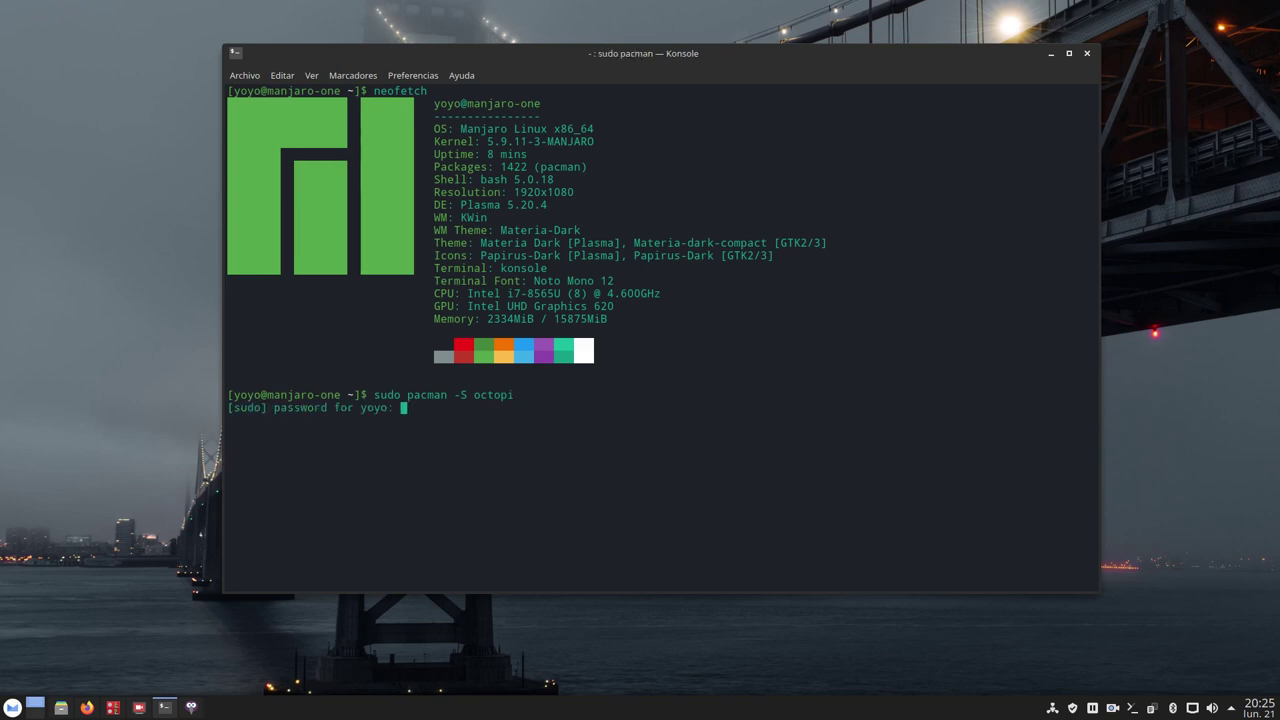
Enter the sudo password, decline the Octopi installation with n, and minimize the terminal window
{"action": "key", "text": "Return"}
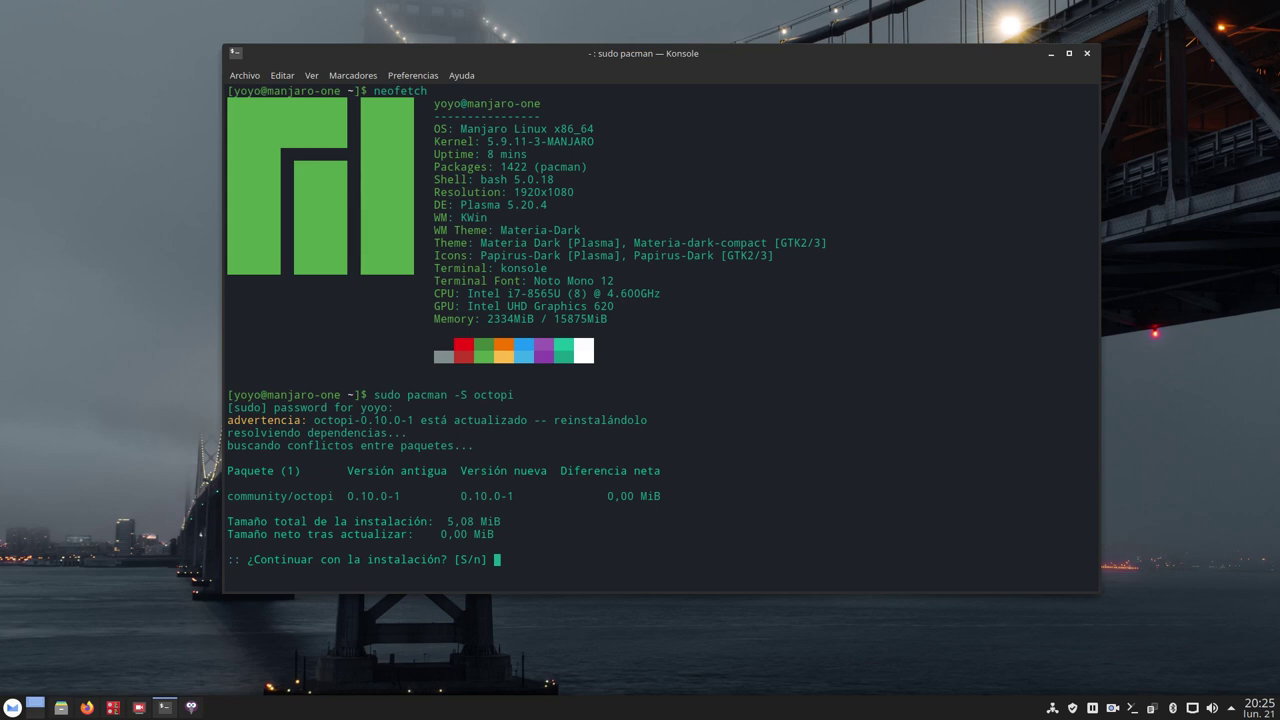
{"action": "type", "text": "n"}
{"action": "key", "text": "Return"}
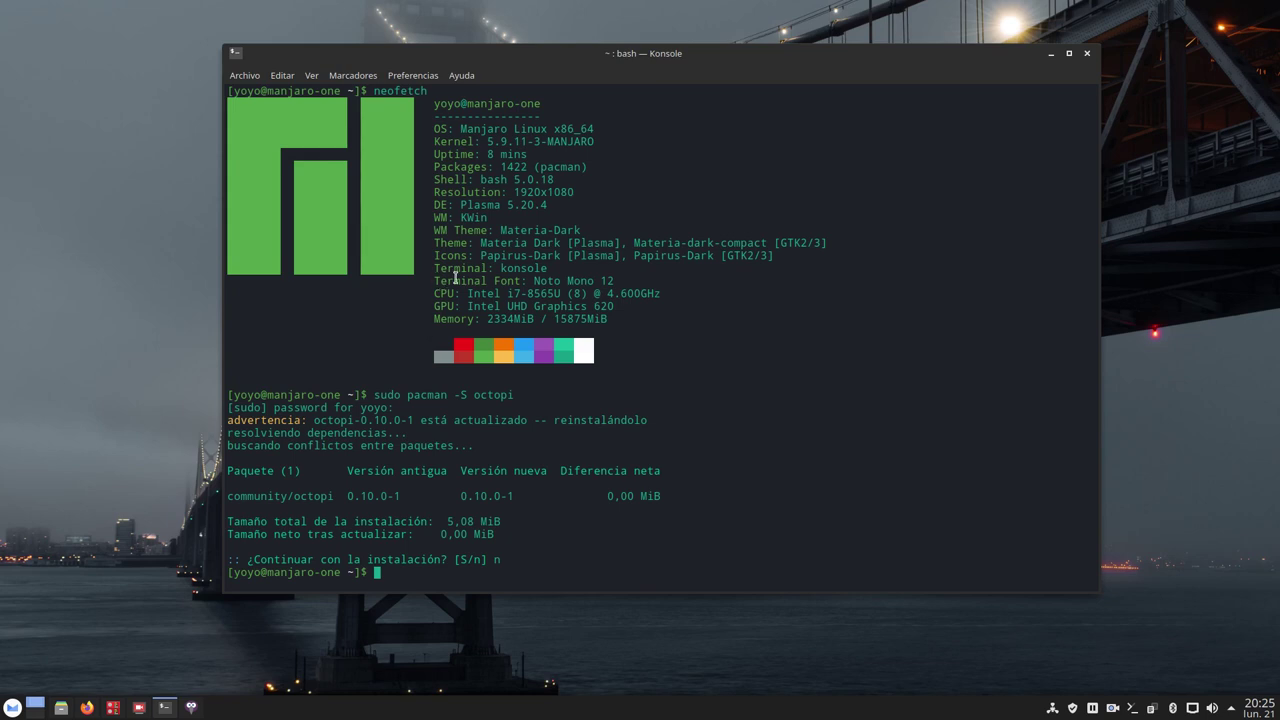
{"action": "left_click", "coordinate": [1051, 53]}
Open Dolphin and resize and move its window over the wallpaper to examine the theme in the file manager
{"action": "left_click", "coordinate": [61, 707]}
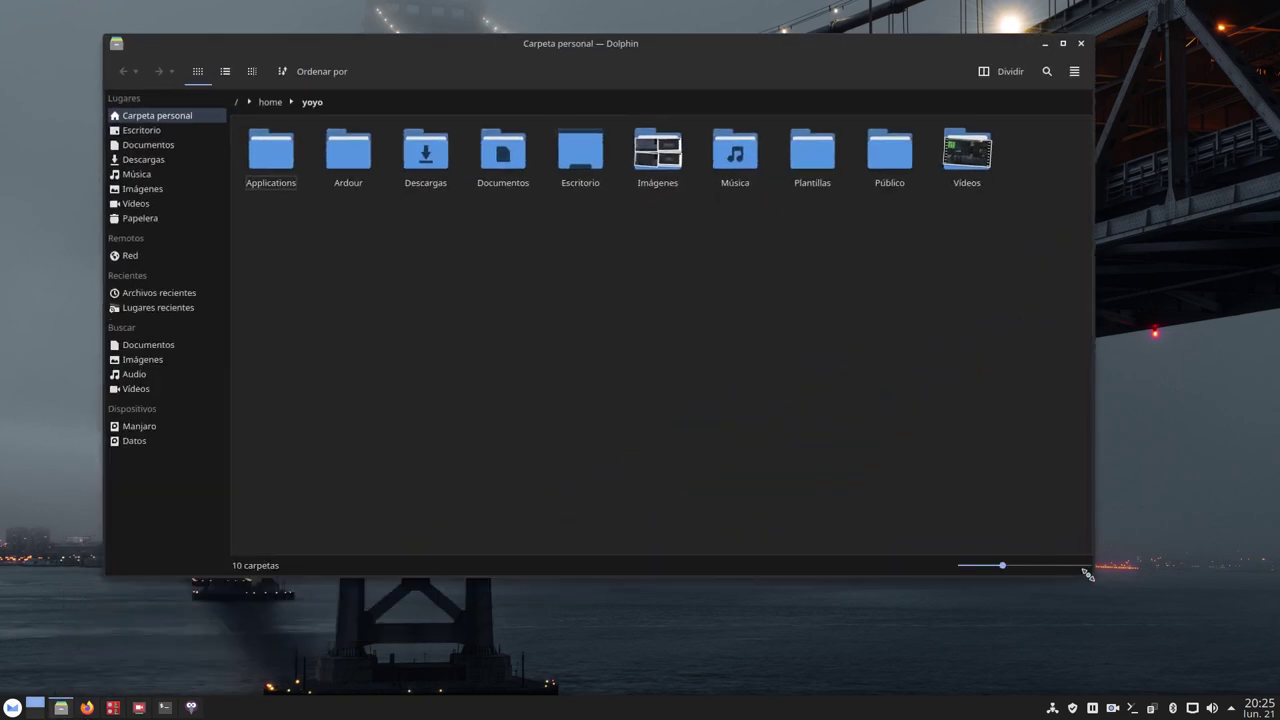
{"action": "left_click_drag", "start_coordinate": [1089, 578], "coordinate": [846, 510]}
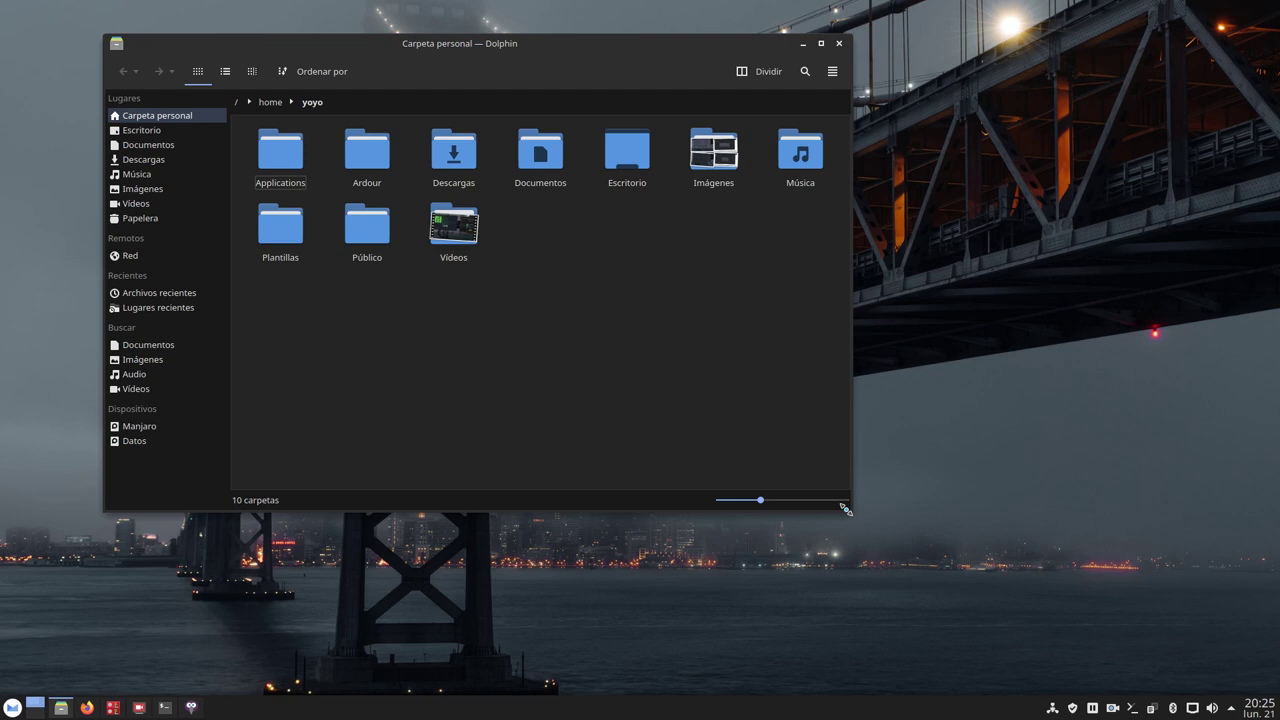
{"action": "left_click_drag", "start_coordinate": [542, 54], "coordinate": [645, 96]}
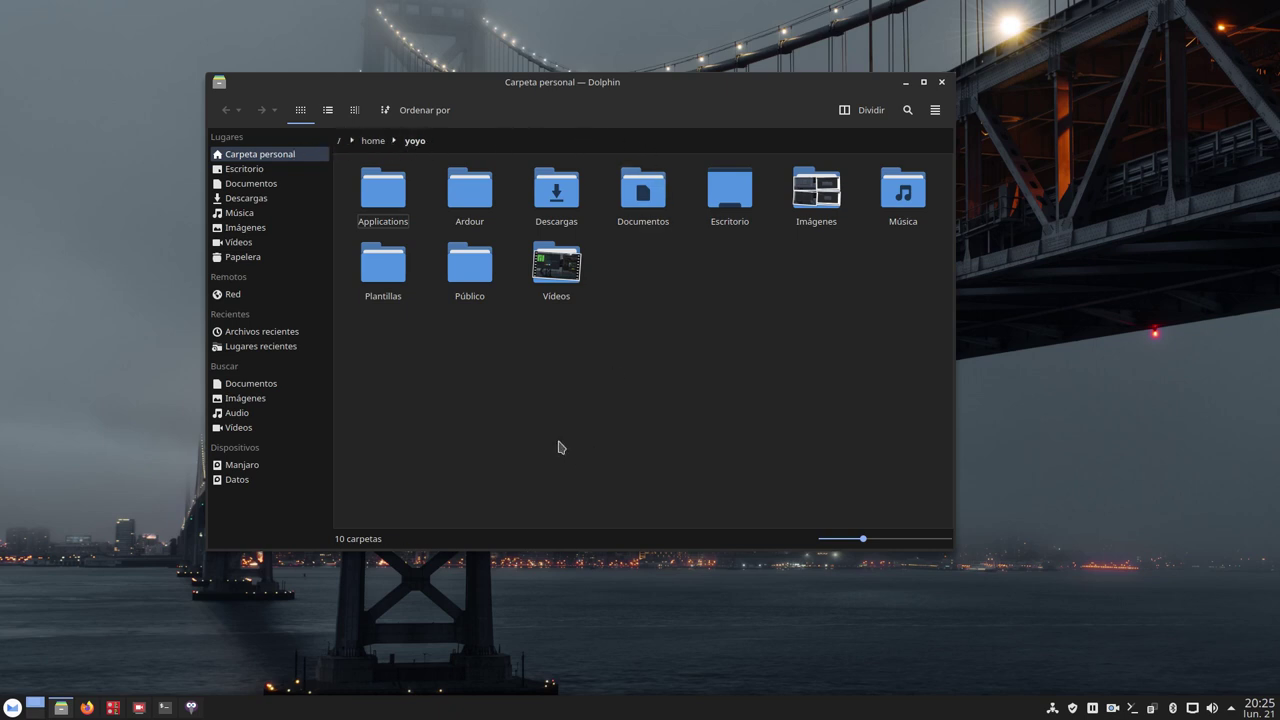
{"action": "left_click_drag", "start_coordinate": [562, 93], "coordinate": [461, 59]}
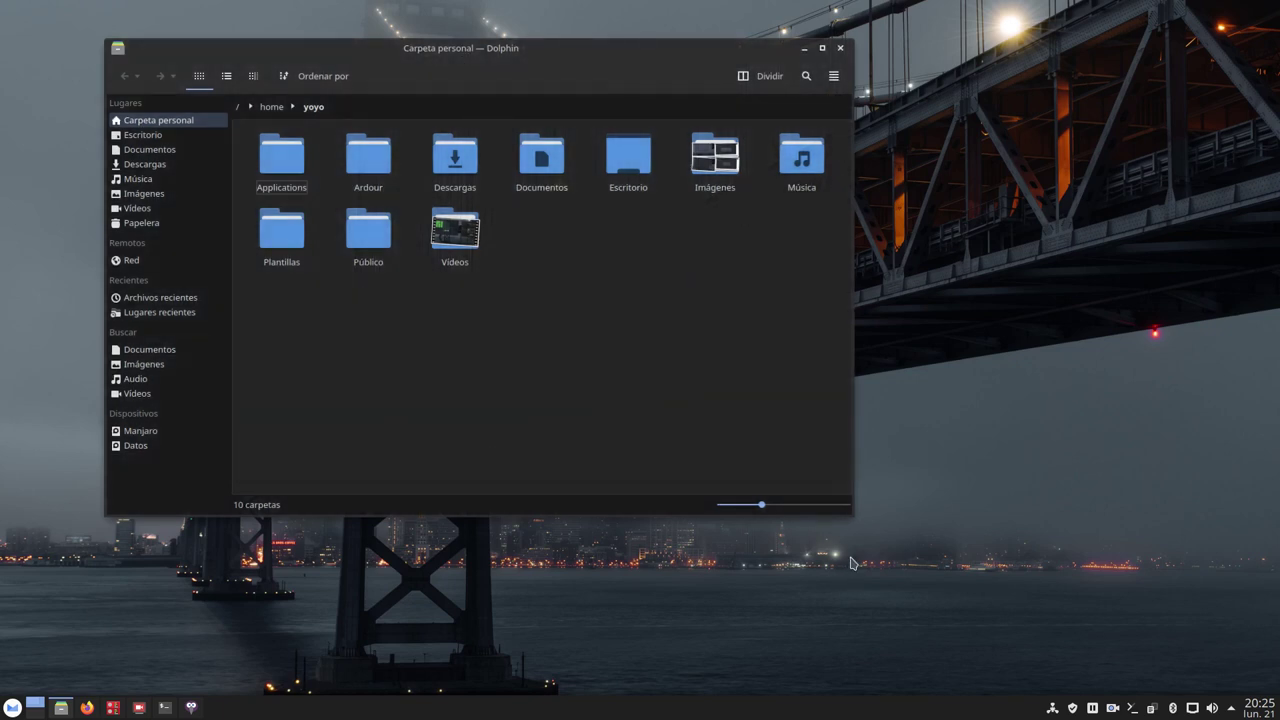
{"action": "left_click_drag", "start_coordinate": [856, 520], "coordinate": [1037, 606]}
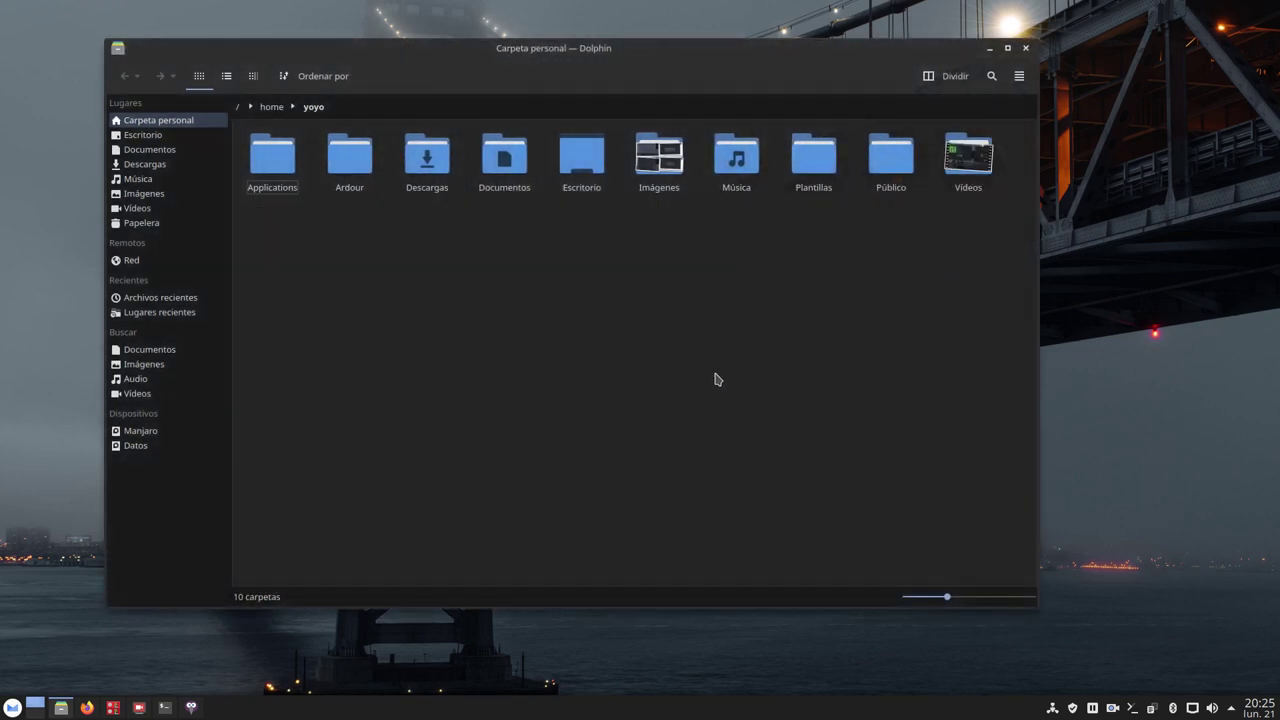
Open Dolphin's preferences and look through the General, Inicio and Modos de visualización pages
{"action": "left_click", "coordinate": [1019, 76]}
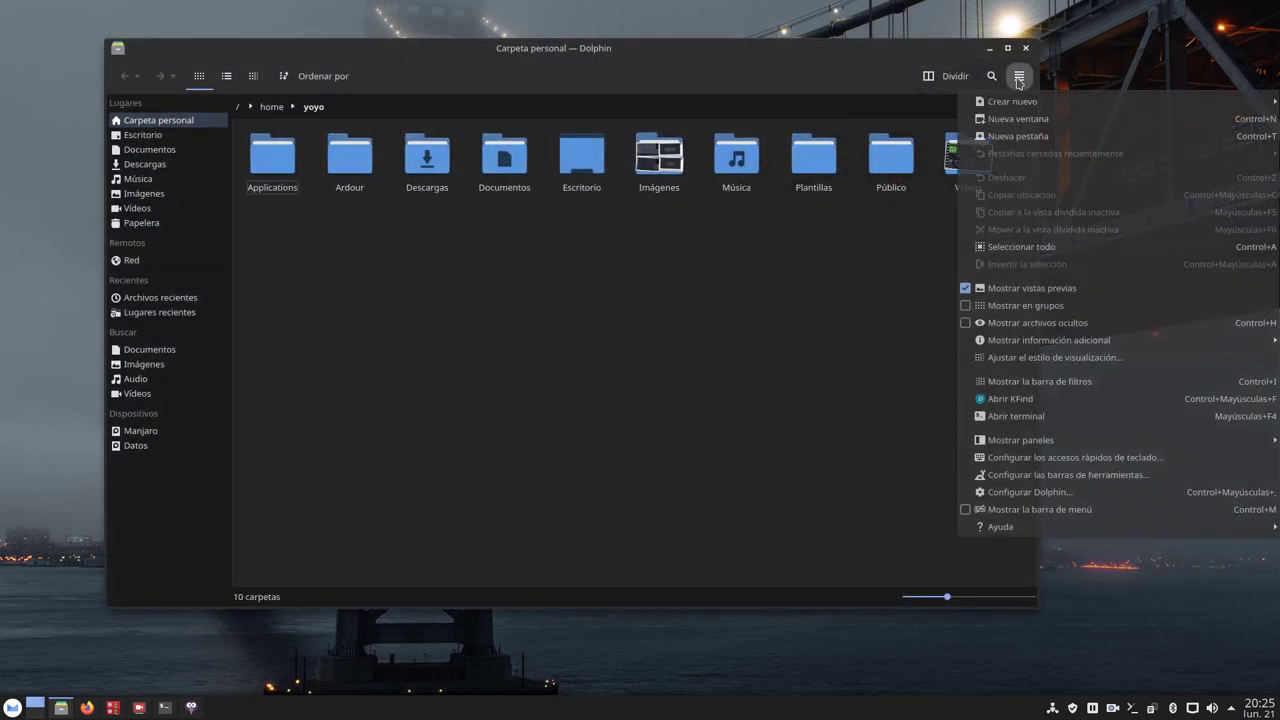
{"action": "left_click", "coordinate": [1012, 492]}
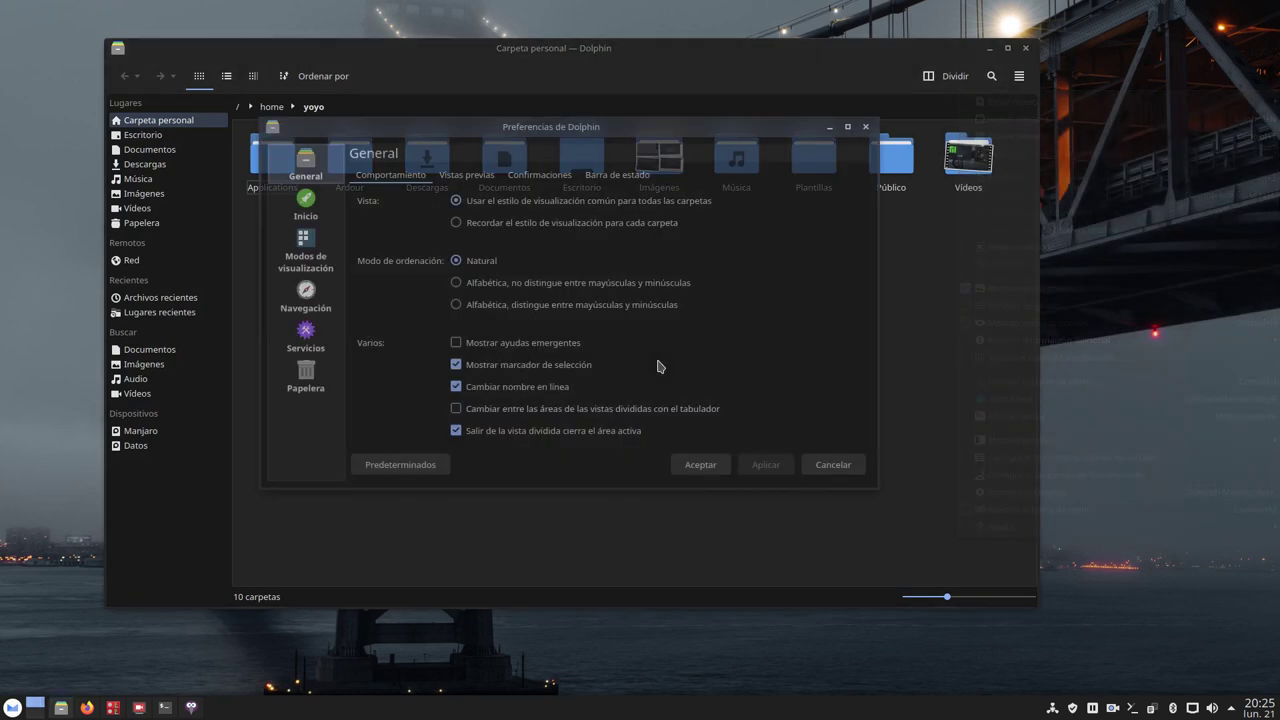
{"action": "left_click", "coordinate": [303, 270]}
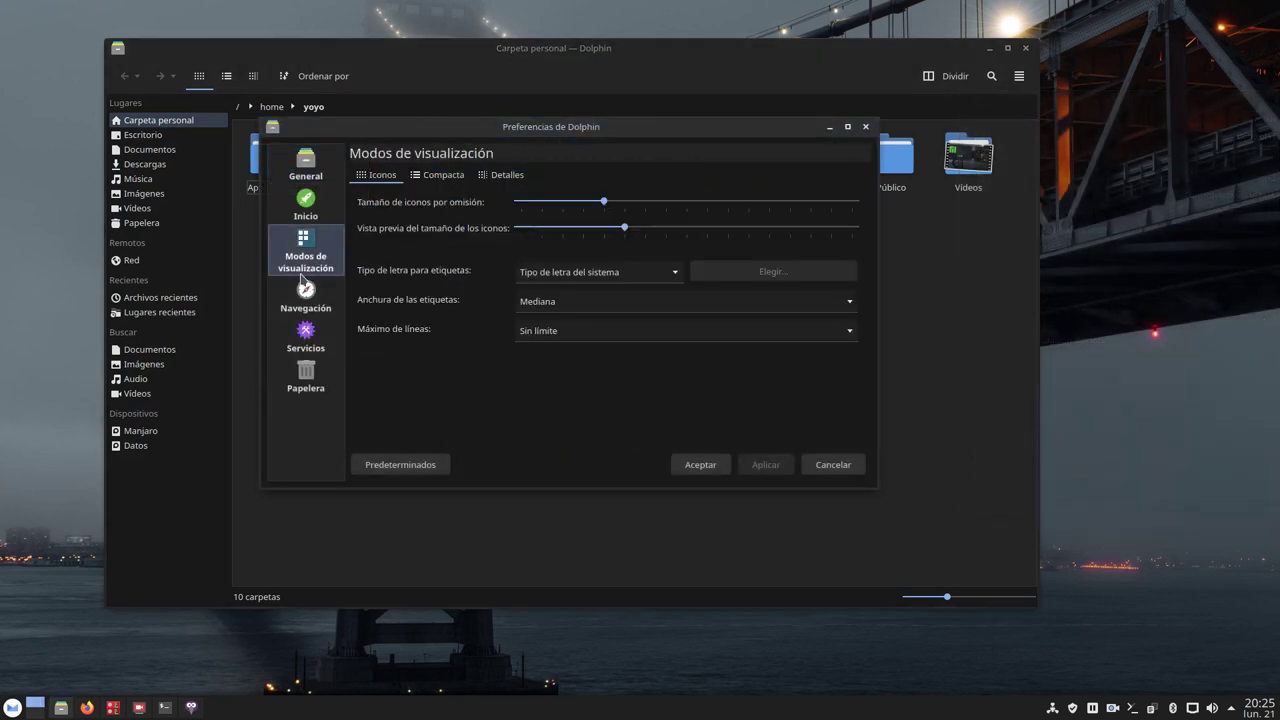
{"action": "left_click", "coordinate": [306, 210]}
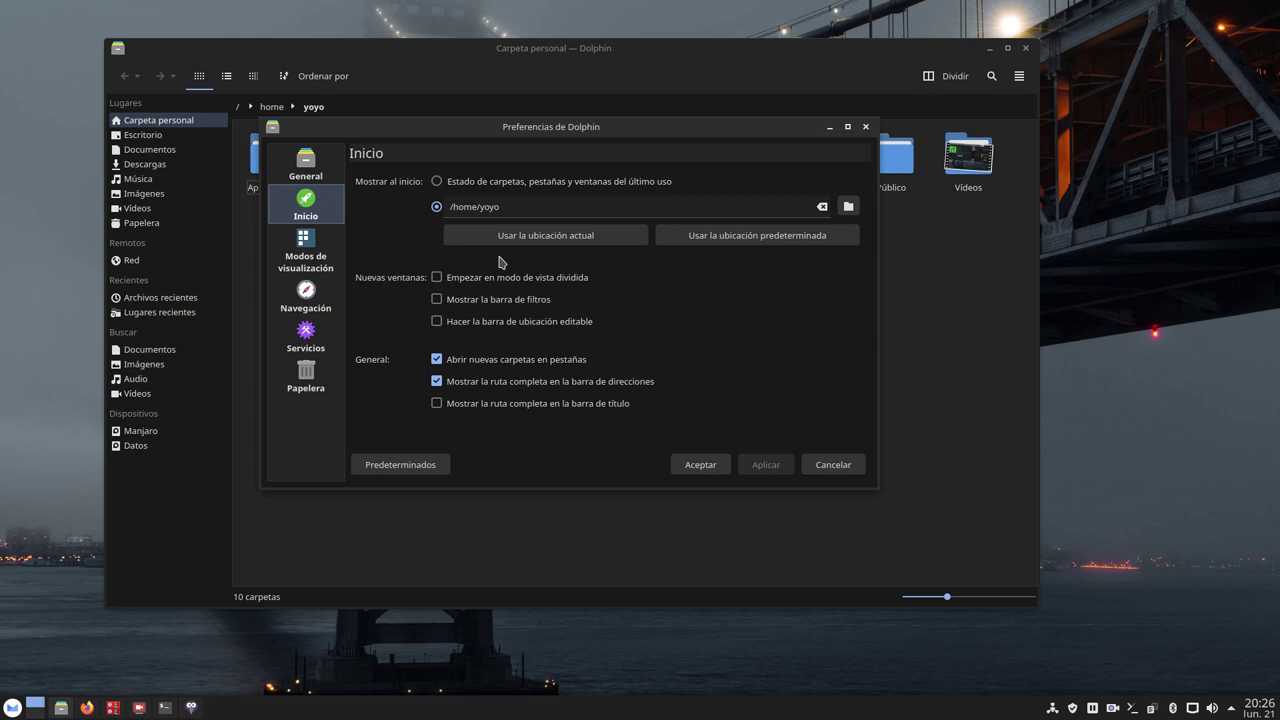
{"action": "left_click", "coordinate": [306, 180]}
{"action": "left_click", "coordinate": [306, 205]}
{"action": "left_click", "coordinate": [313, 242]}
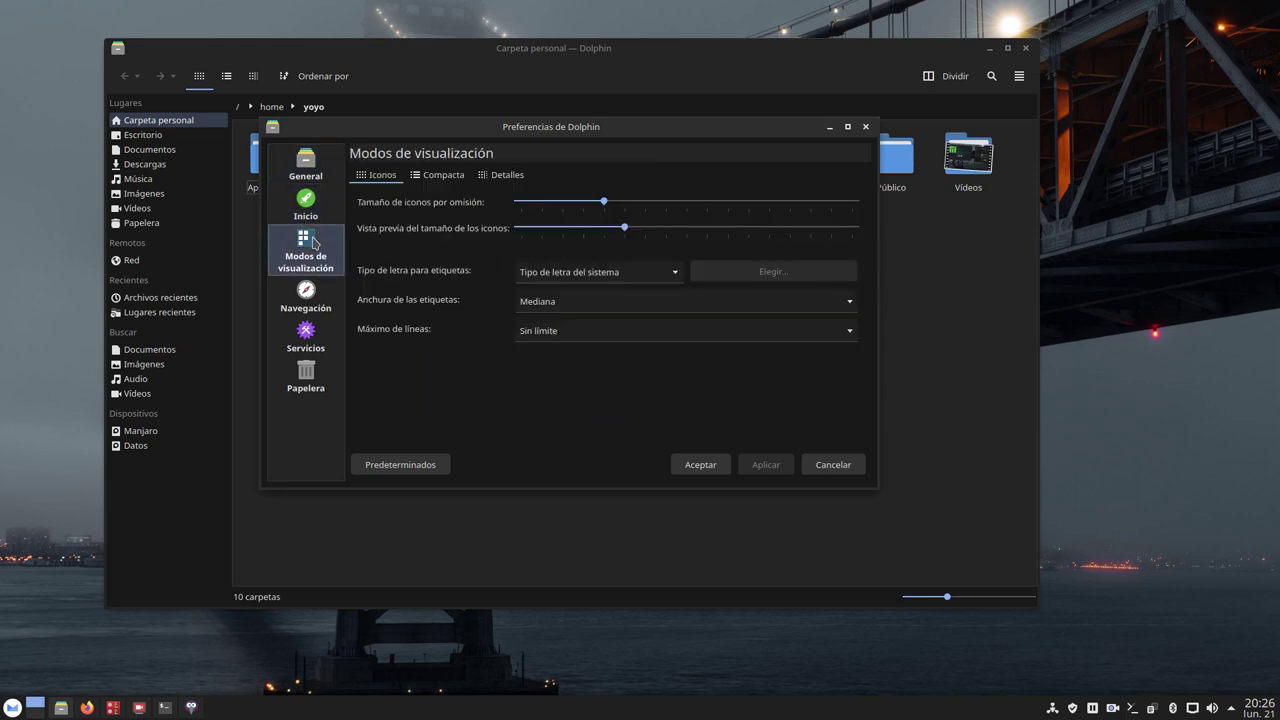
Enlarge the preferences dialog, look through the Navegación, Servicios and Papelera pages, cancel it, and close Dolphin
{"action": "left_click_drag", "start_coordinate": [876, 486], "coordinate": [1108, 638]}
{"action": "left_click", "coordinate": [306, 298]}
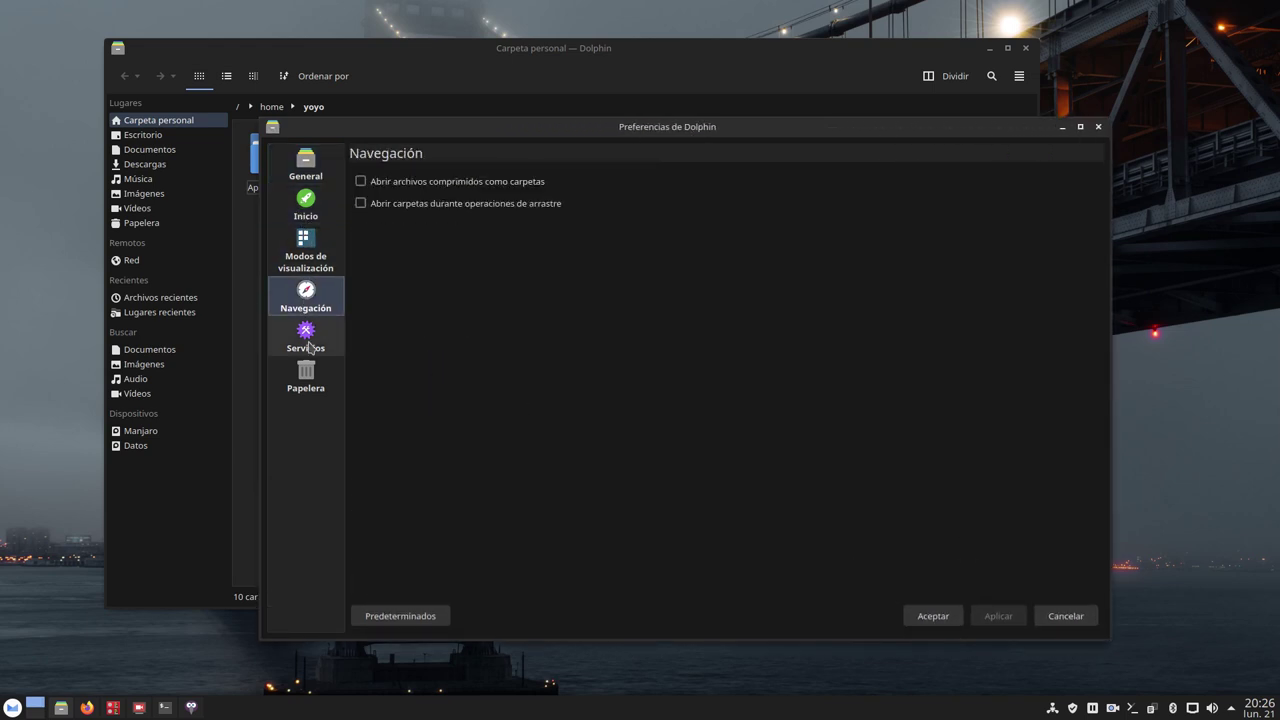
{"action": "left_click", "coordinate": [306, 340]}
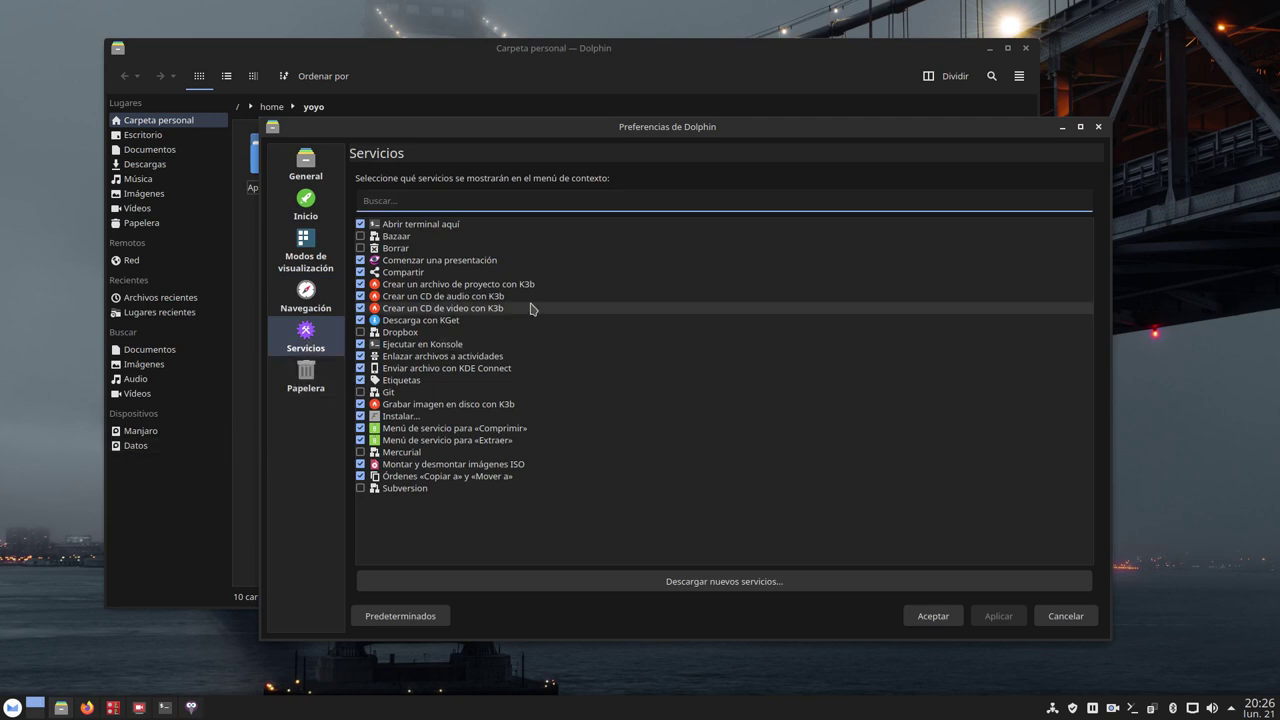
{"action": "left_click", "coordinate": [306, 376]}
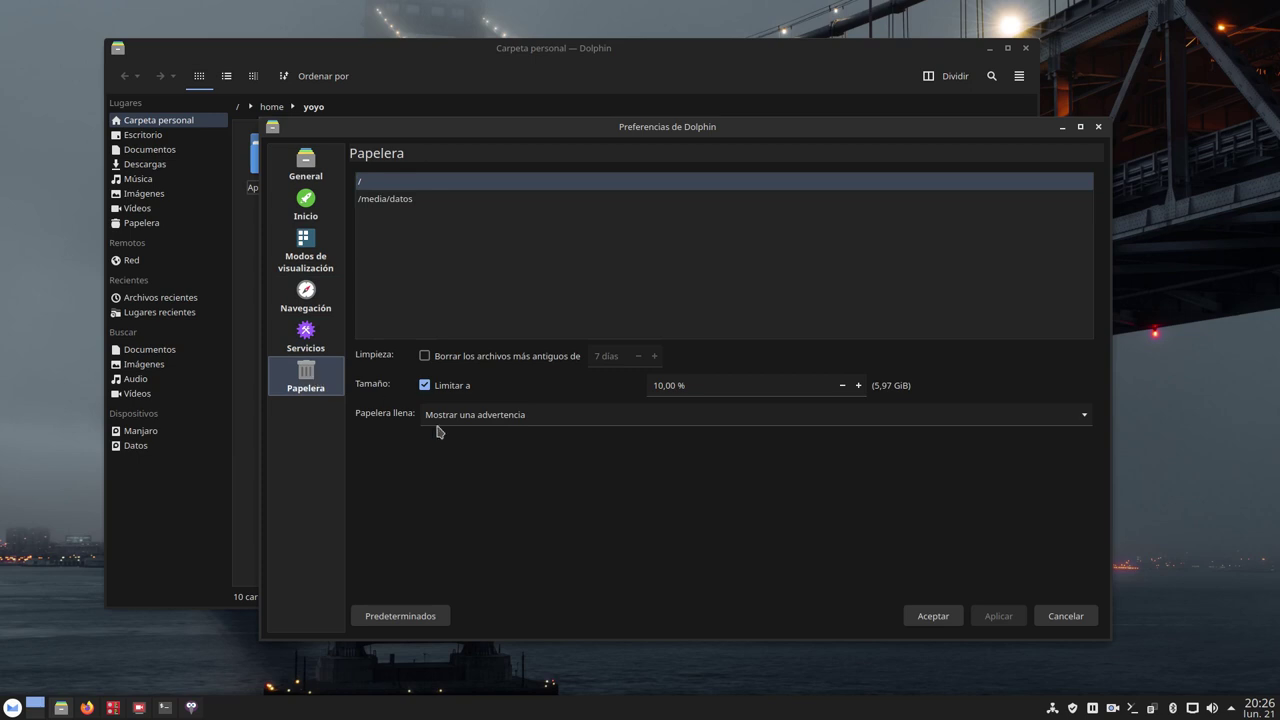
{"action": "left_click", "coordinate": [1064, 615]}
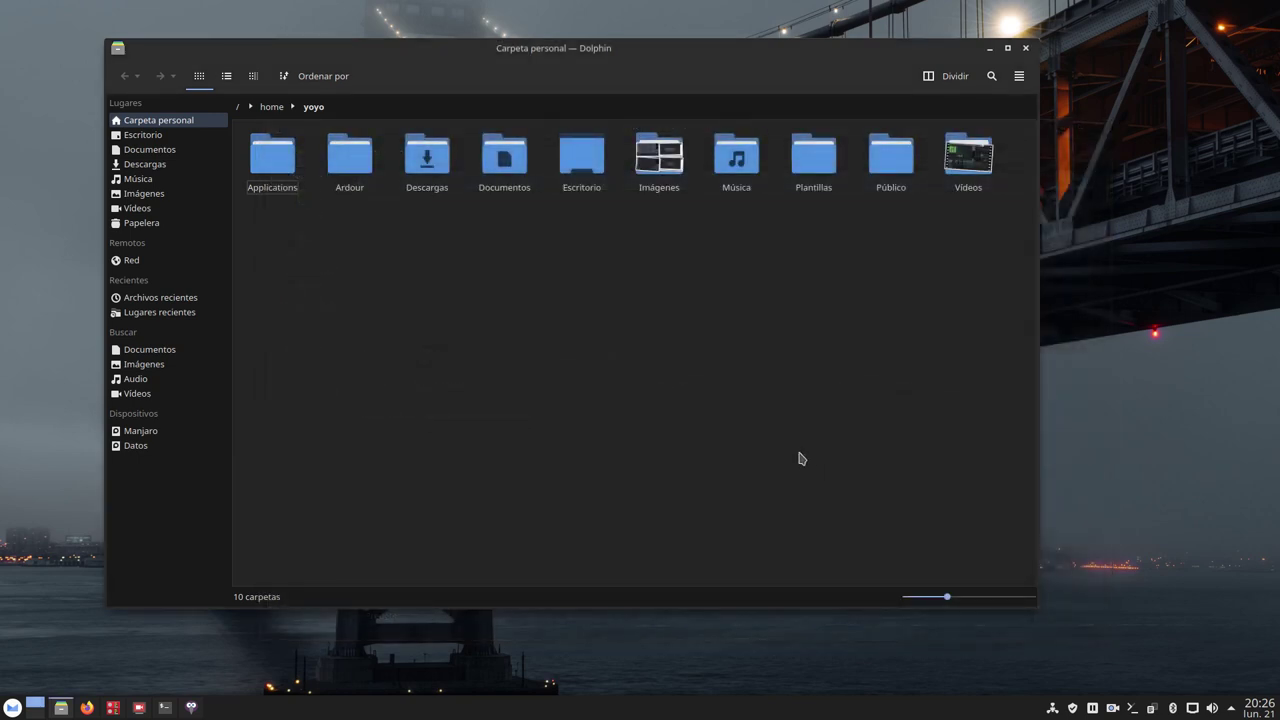
{"action": "left_click", "coordinate": [1025, 48]}
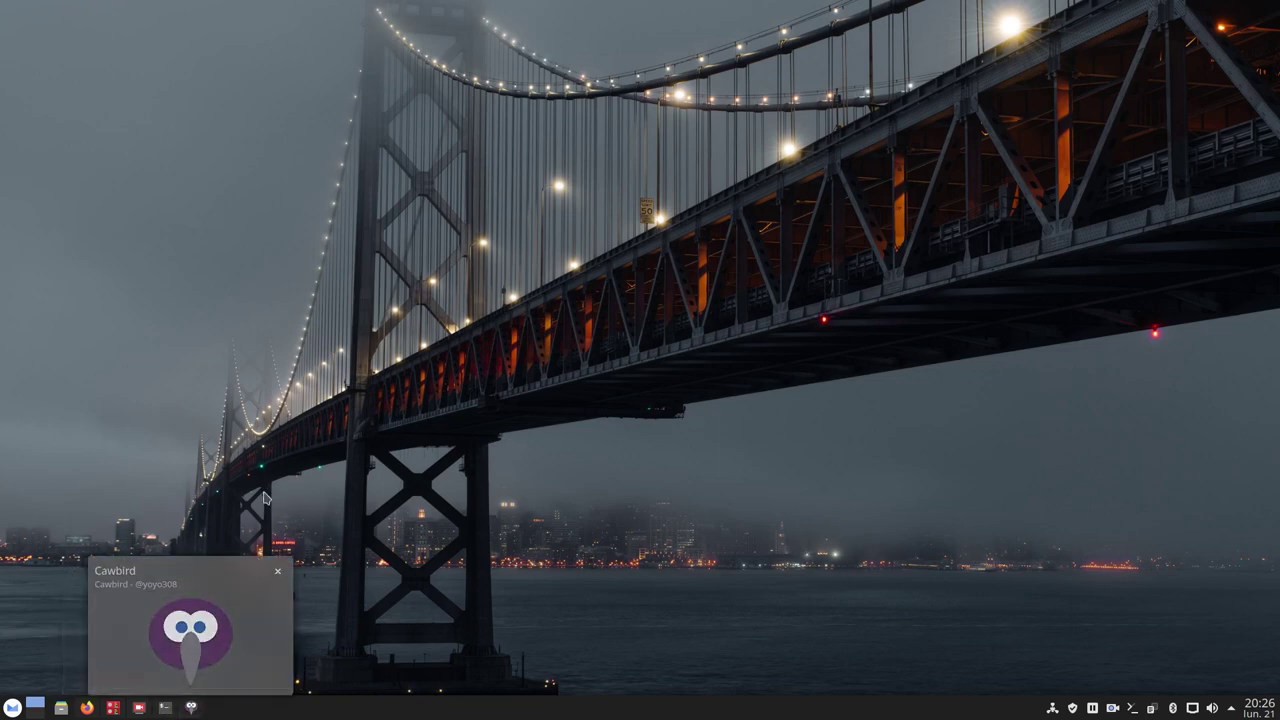
Show and minimize Carla, bring up SimpleScreenRecorder, and move its window over the wallpaper to examine the theme
{"action": "left_click", "coordinate": [118, 708]}
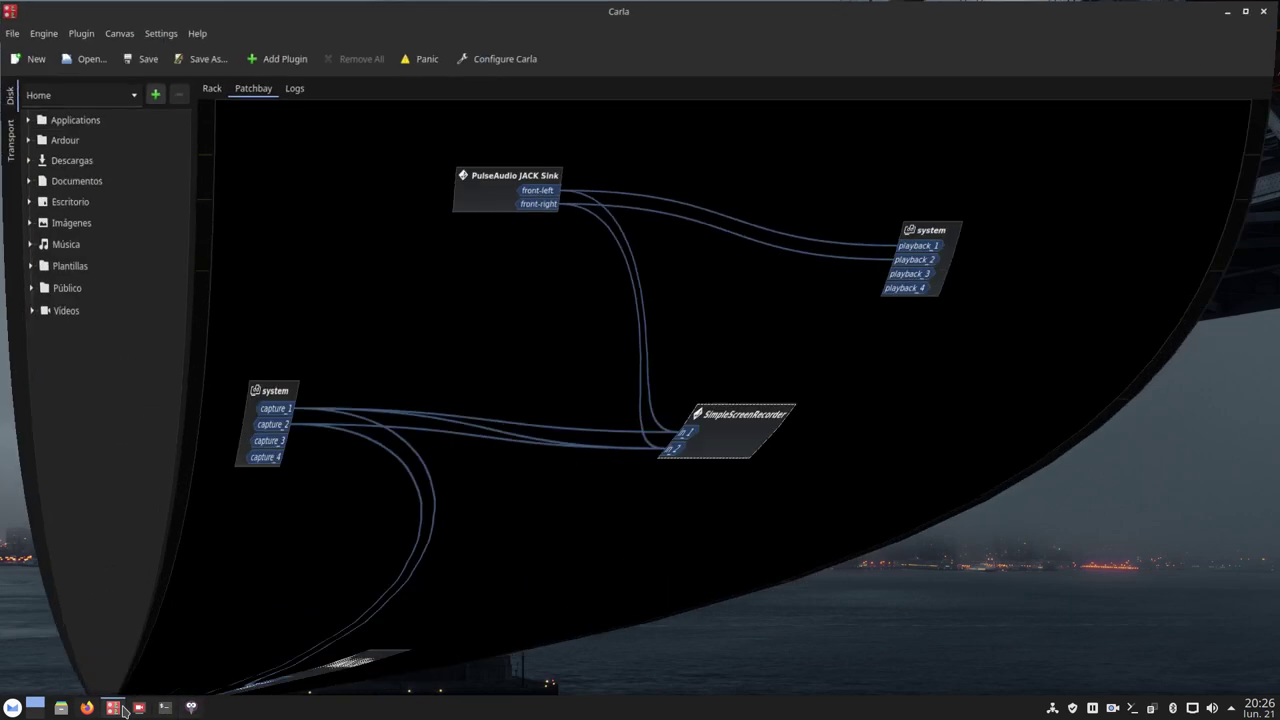
{"action": "left_click", "coordinate": [118, 708]}
{"action": "left_click", "coordinate": [139, 708]}
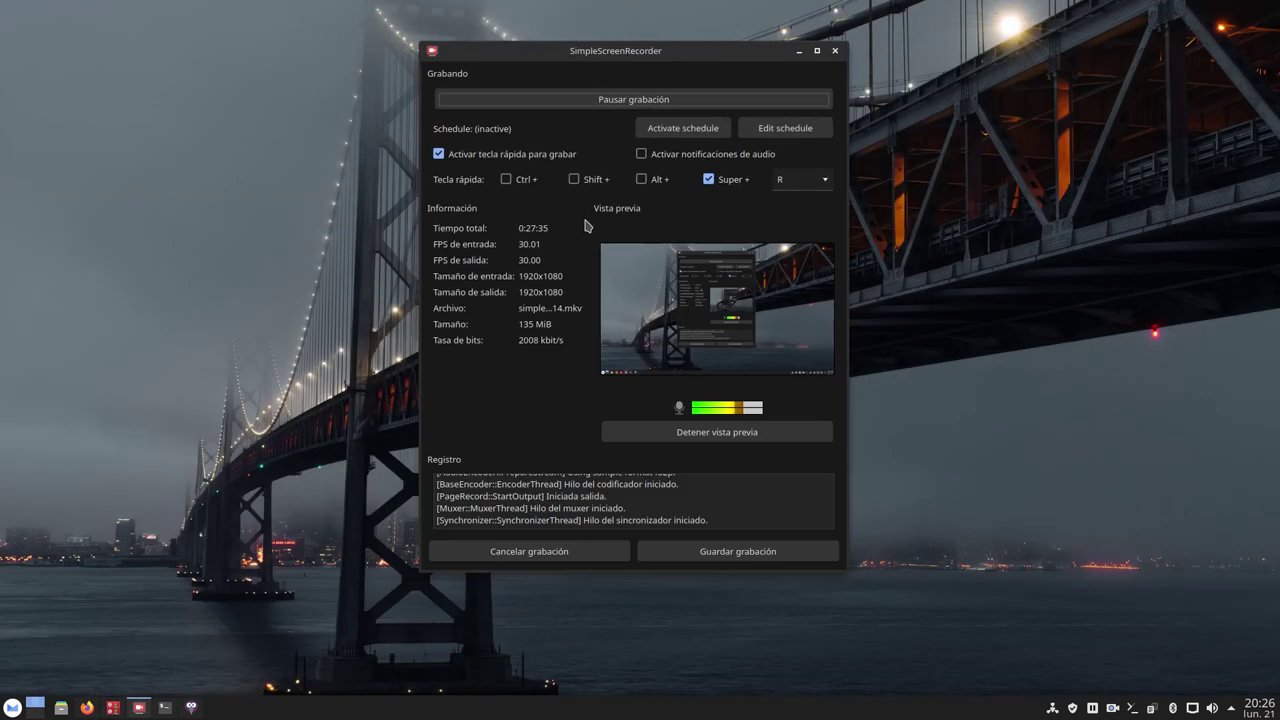
{"action": "left_click_drag", "start_coordinate": [644, 60], "coordinate": [851, 73]}
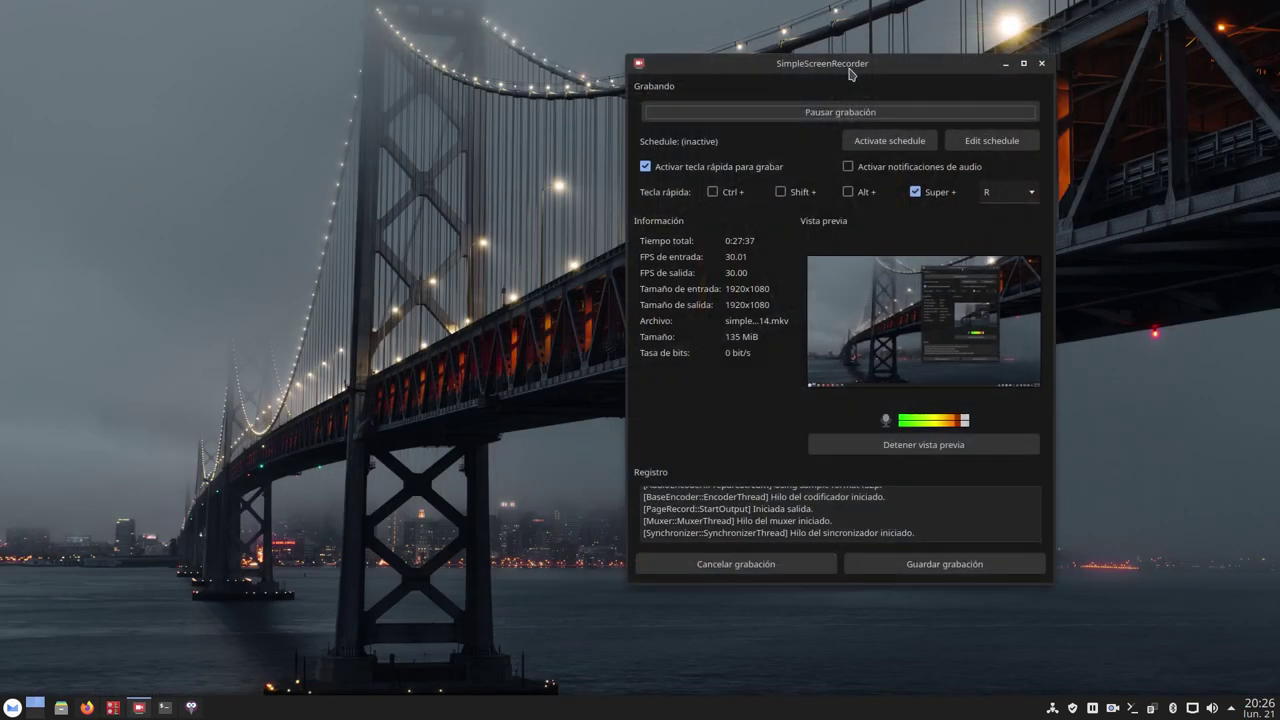